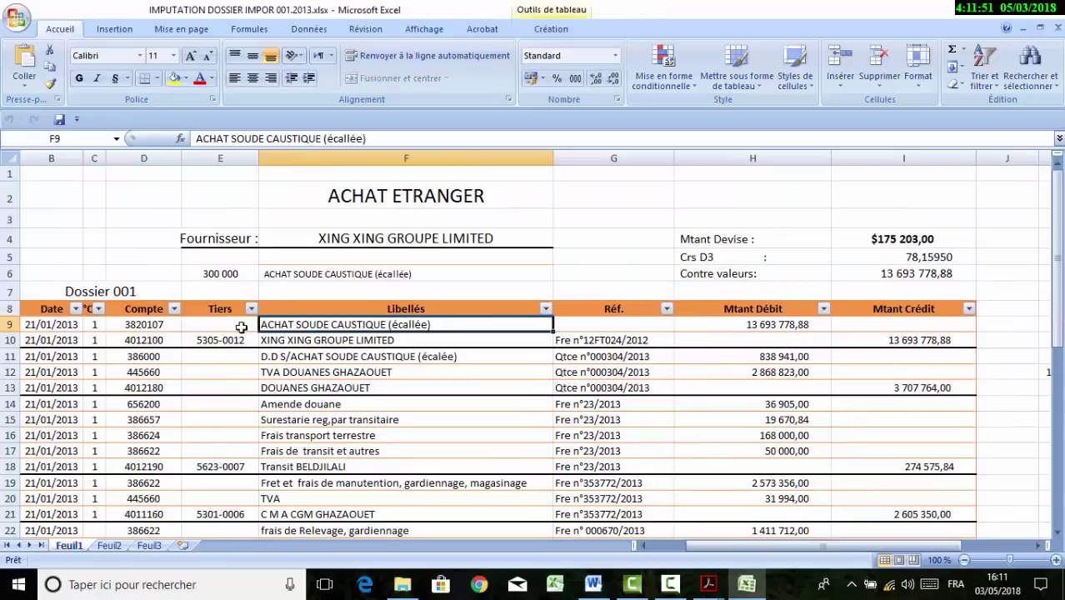
Review the account codes, supplier label, debit and credit amounts of the caustic soda purchase entry, plus the foreign-currency amount in I4
click(165, 325)
click(165, 340)
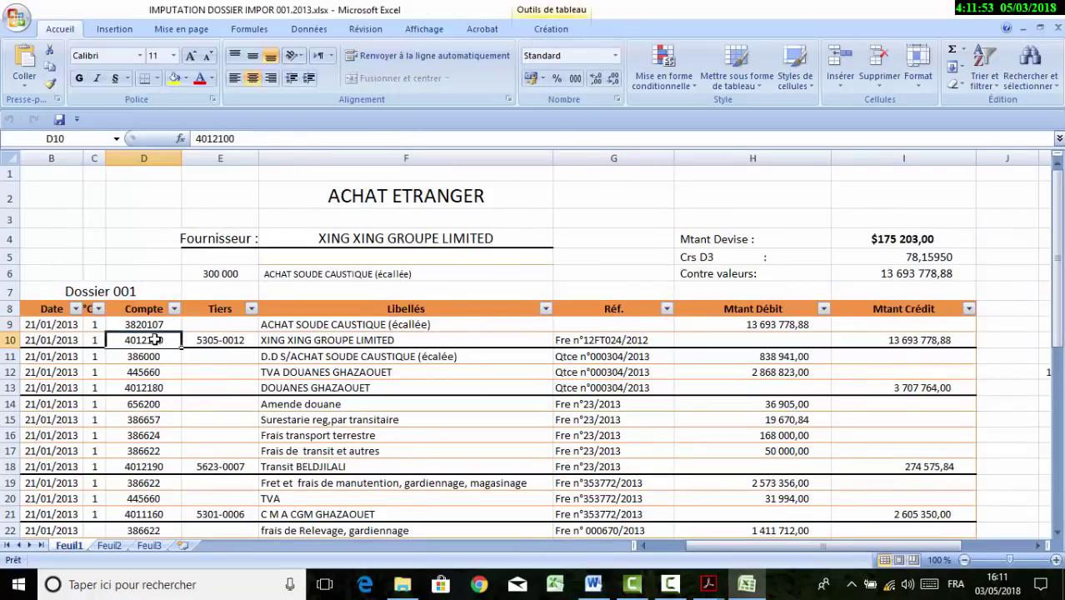
click(300, 343)
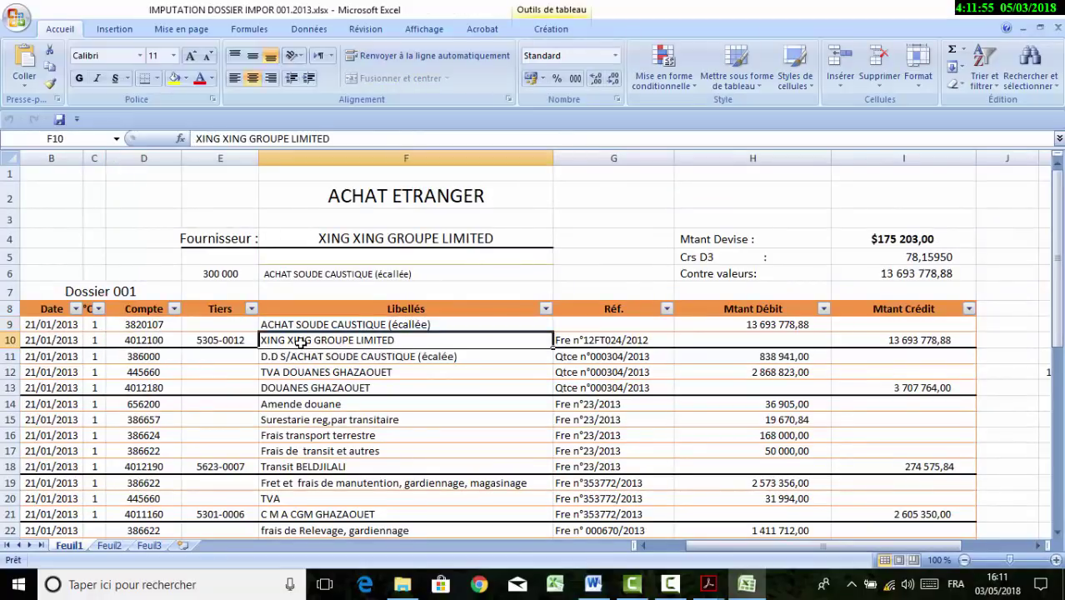
click(156, 326)
click(157, 337)
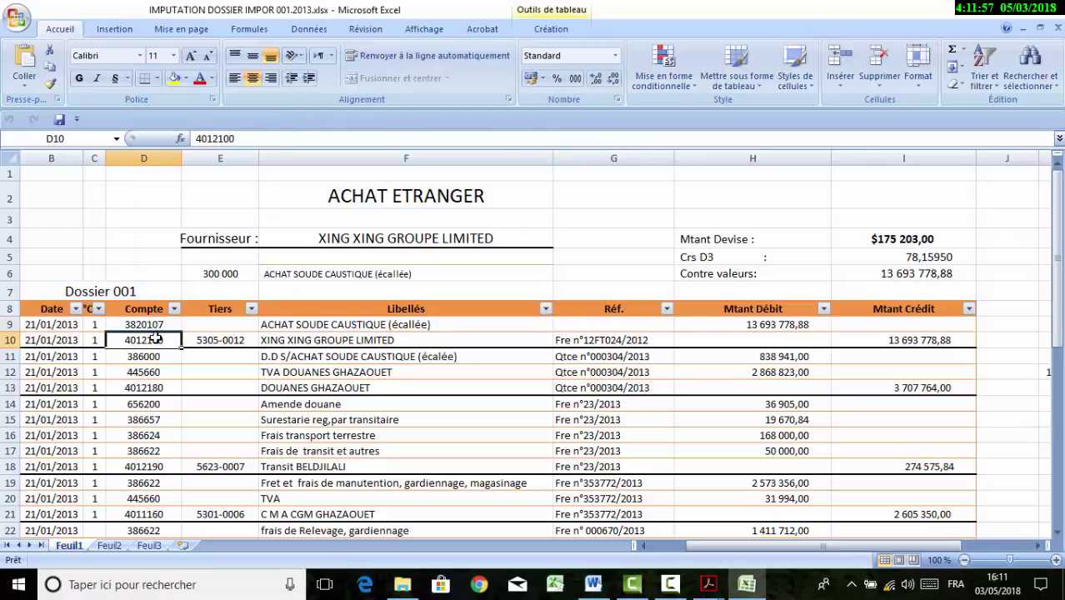
click(770, 327)
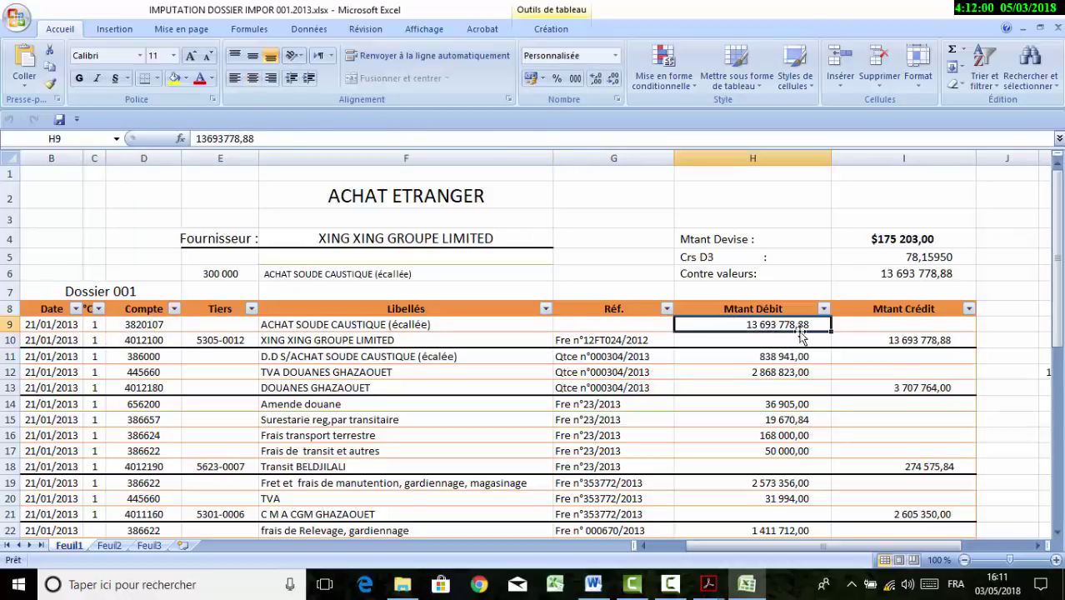
click(866, 337)
click(797, 325)
click(892, 242)
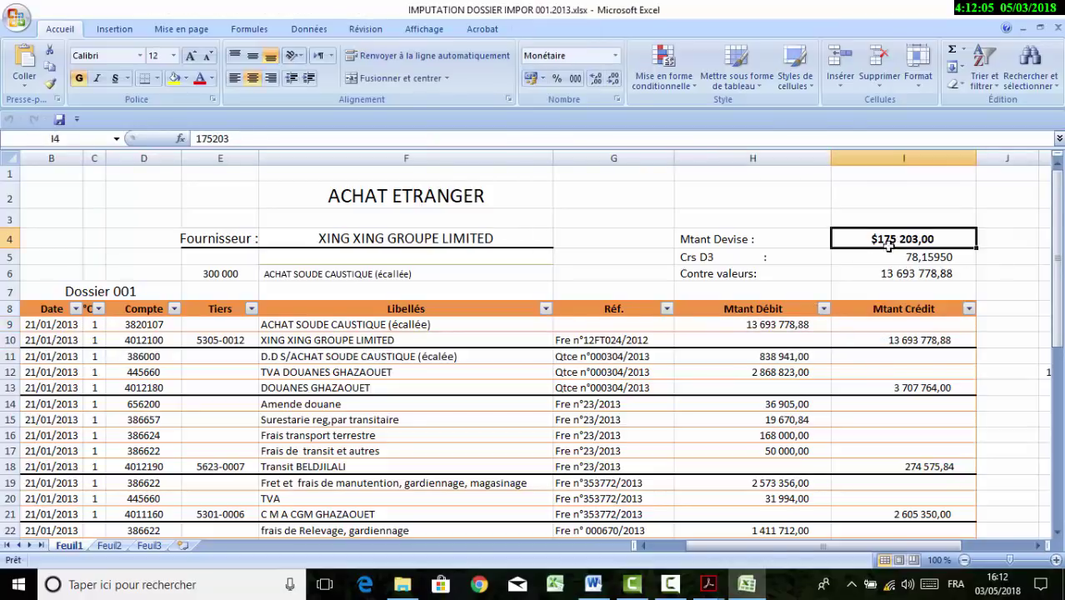
Switch to Adobe Acrobat and mark the total net invoice amount in USD on the customs declaration 01. D3.pdf
click(708, 584)
click(492, 491)
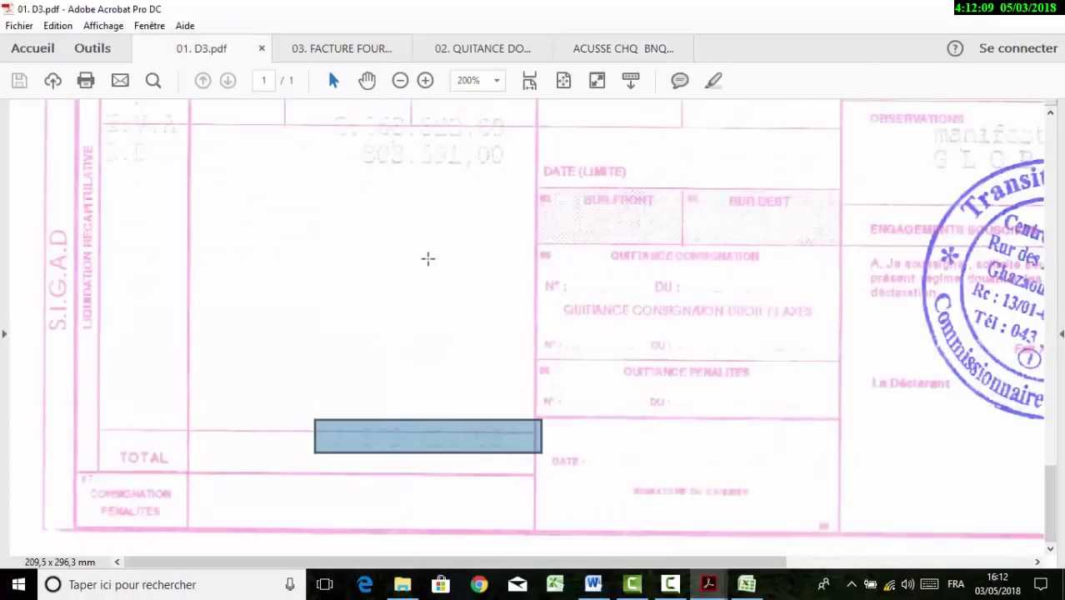
scroll(817, 479, up, 10)
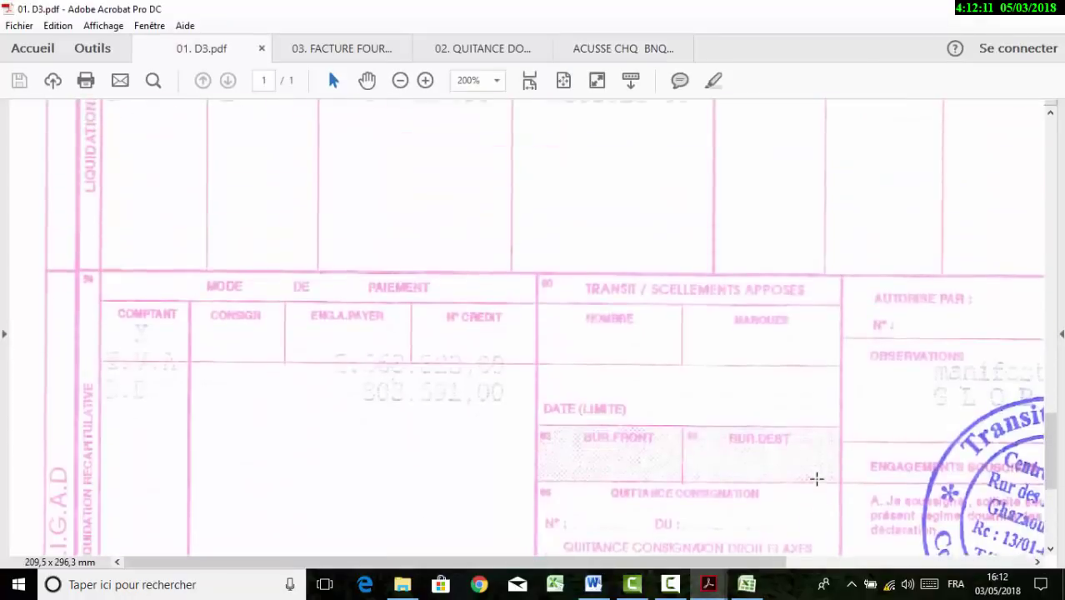
scroll(817, 478, up, 10)
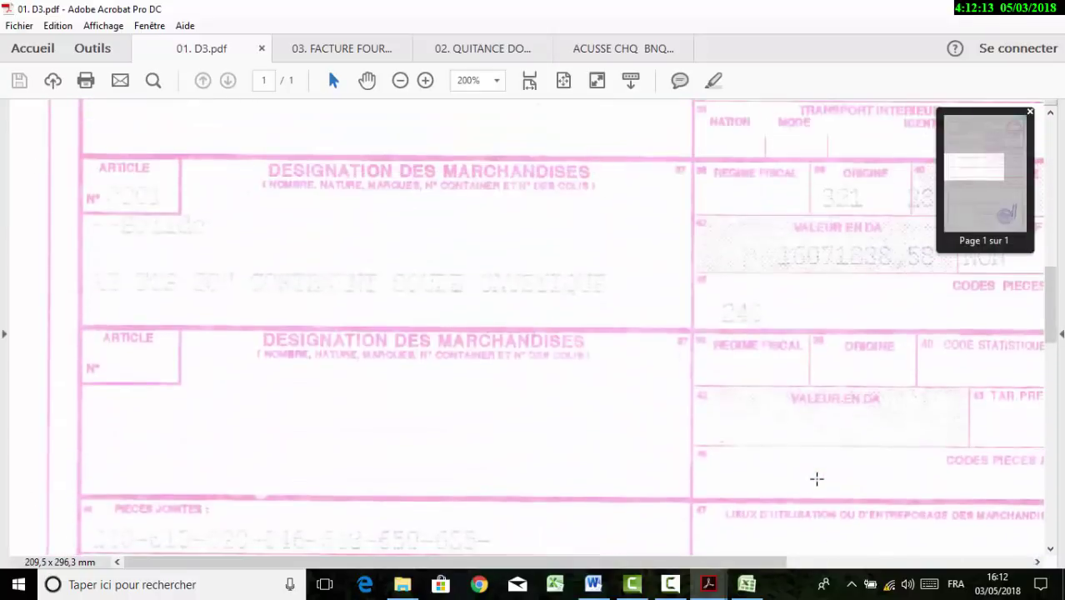
scroll(817, 476, up, 5)
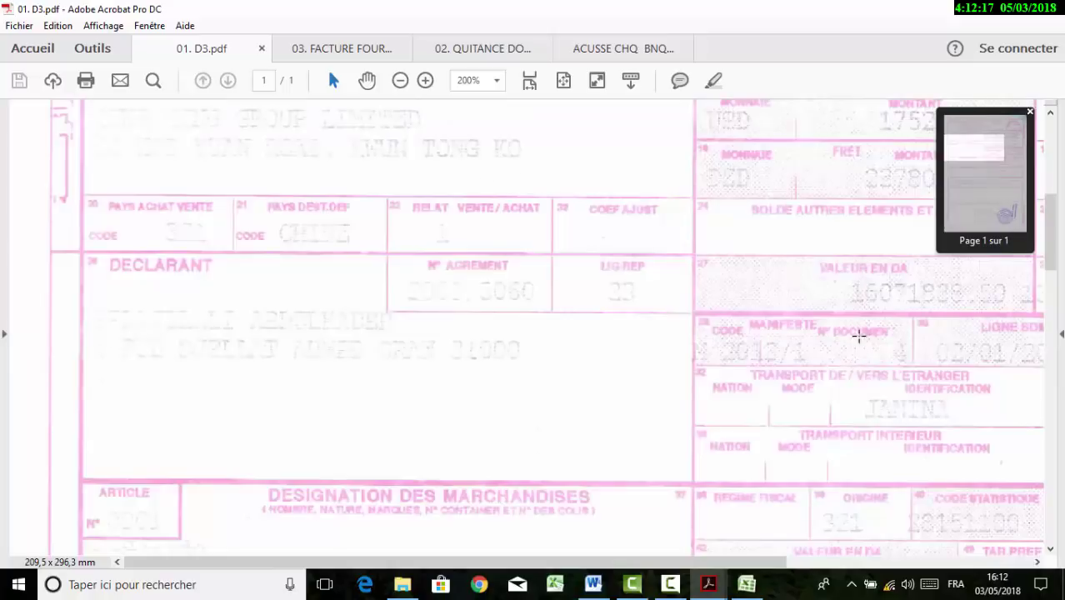
scroll(859, 335, up, 4)
scroll(818, 305, up, 1)
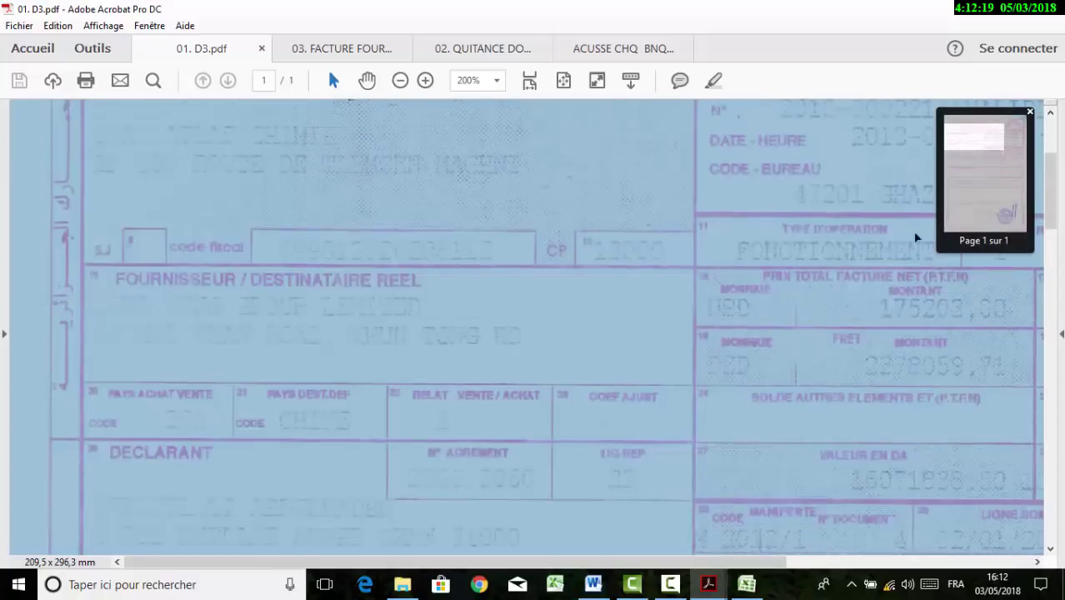
click(1030, 111)
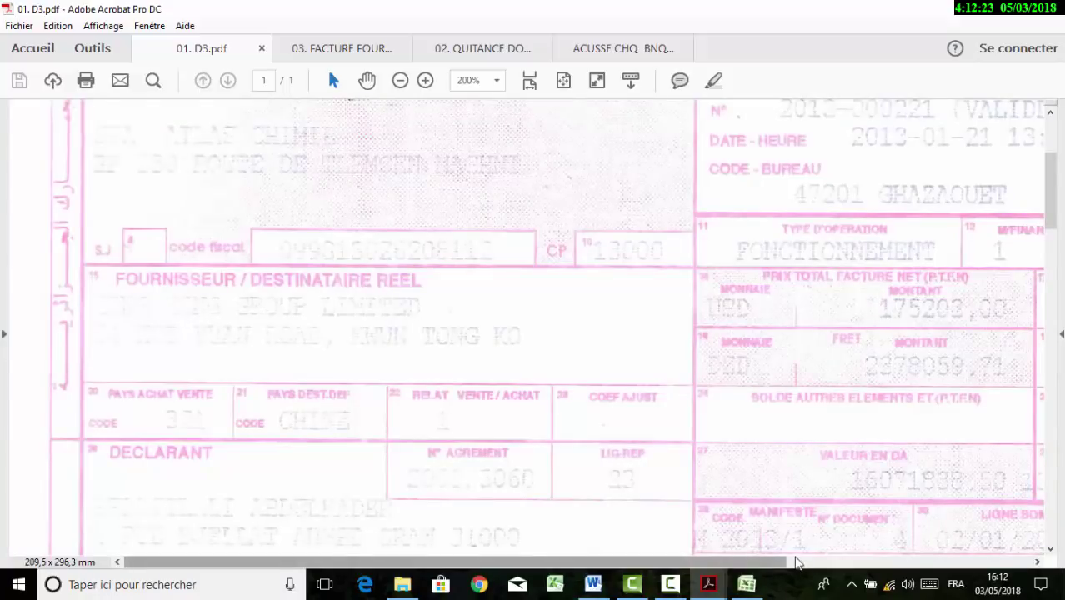
drag(799, 560, 1018, 509)
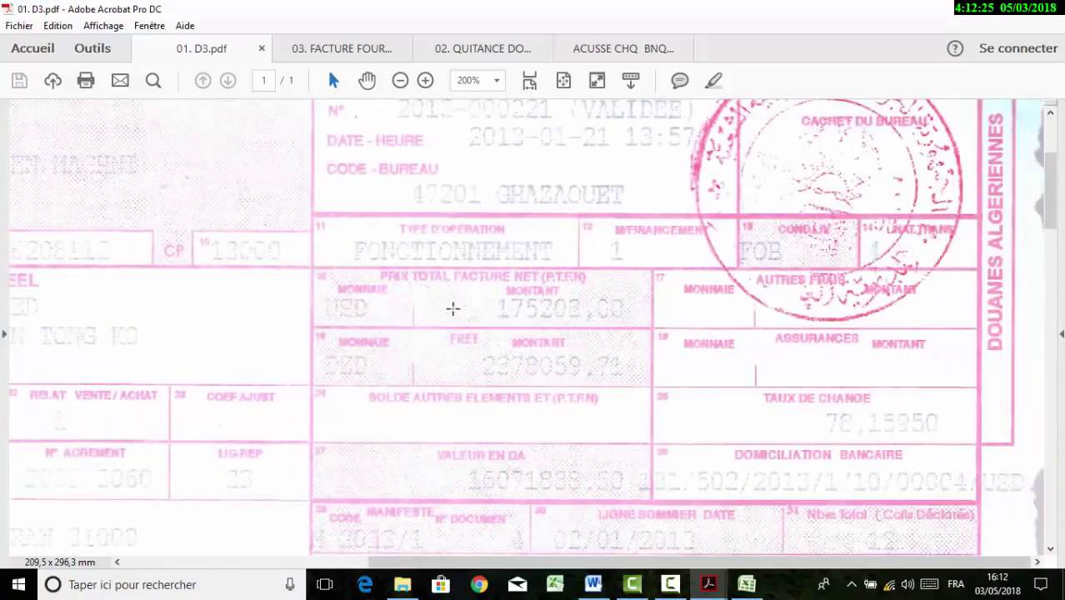
drag(476, 296, 644, 333)
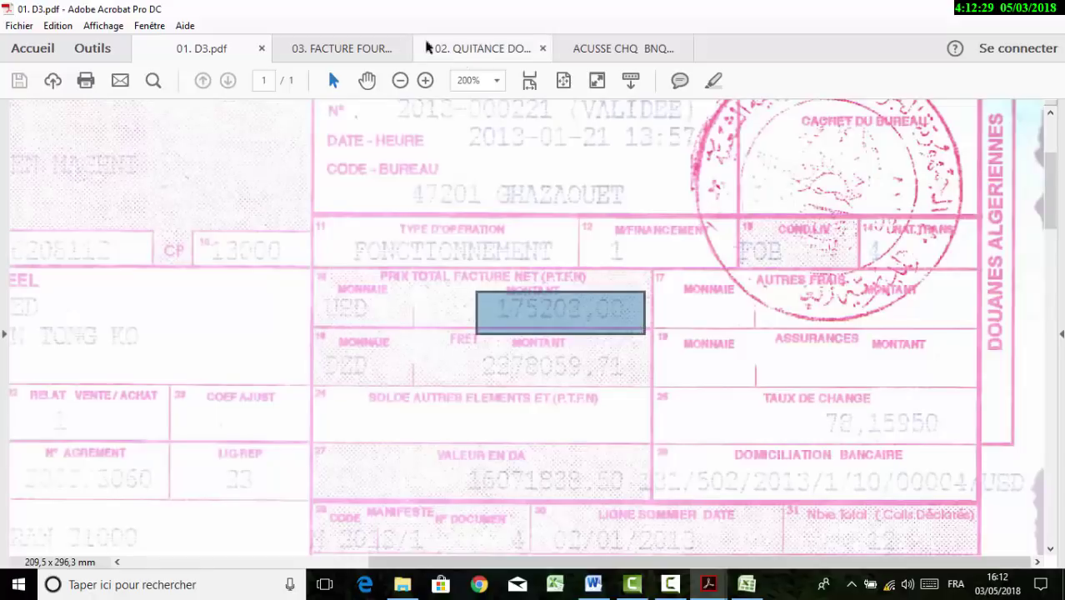
Mark the Total FOB Value amount on the supplier invoice and the exchange rate (Taux de change) on 01. D3.pdf
click(376, 47)
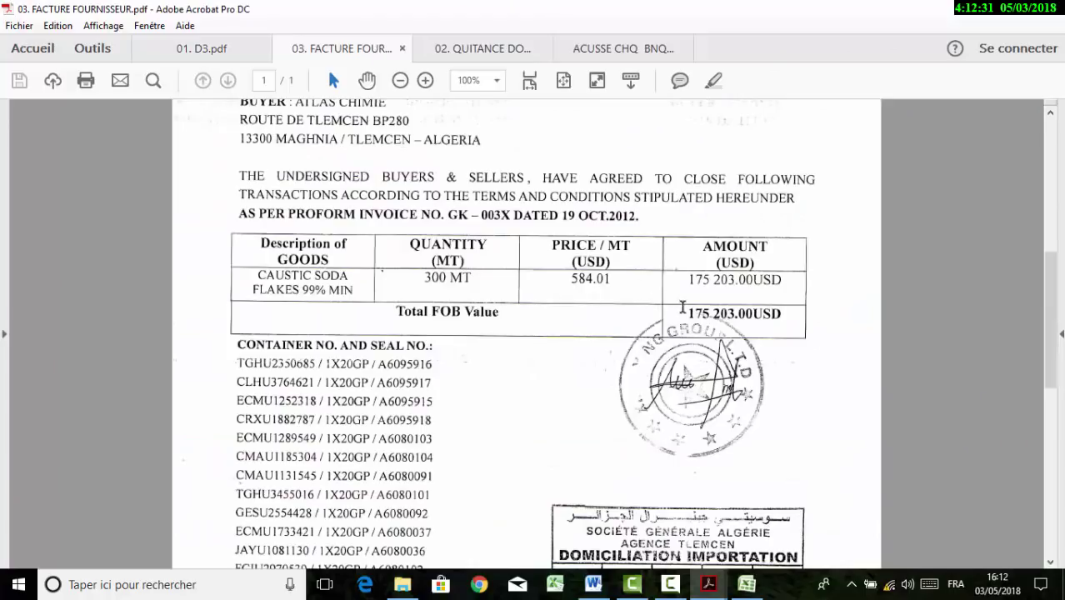
drag(683, 308, 733, 325)
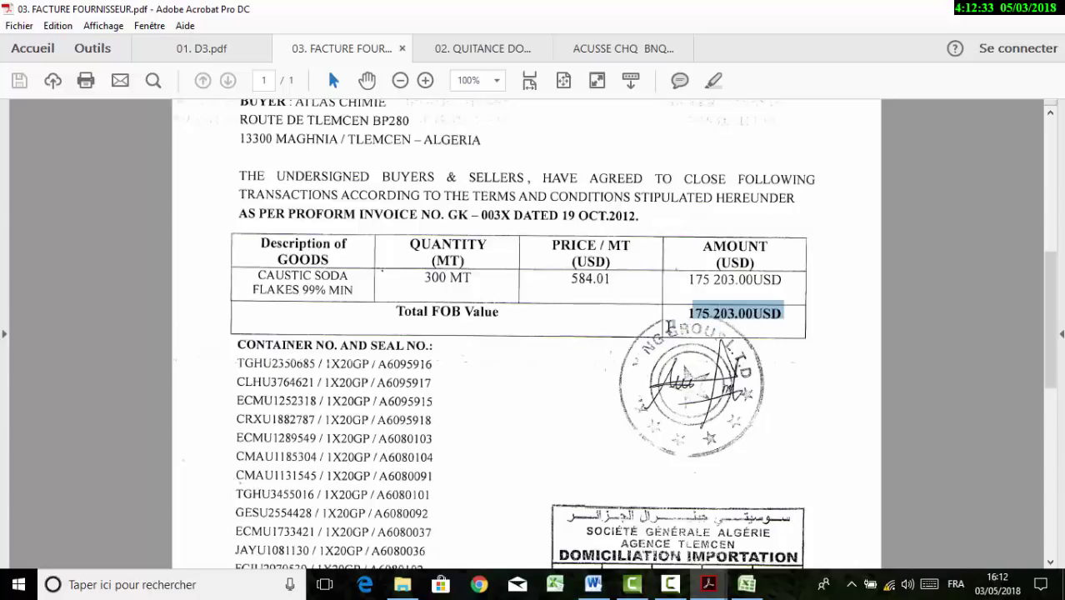
click(171, 49)
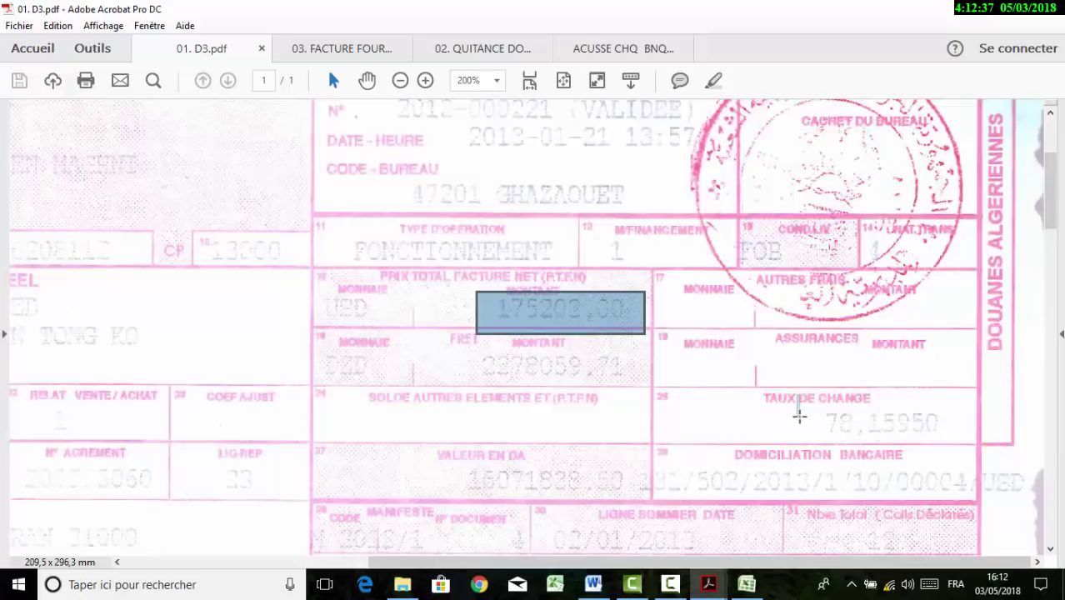
drag(796, 394, 950, 440)
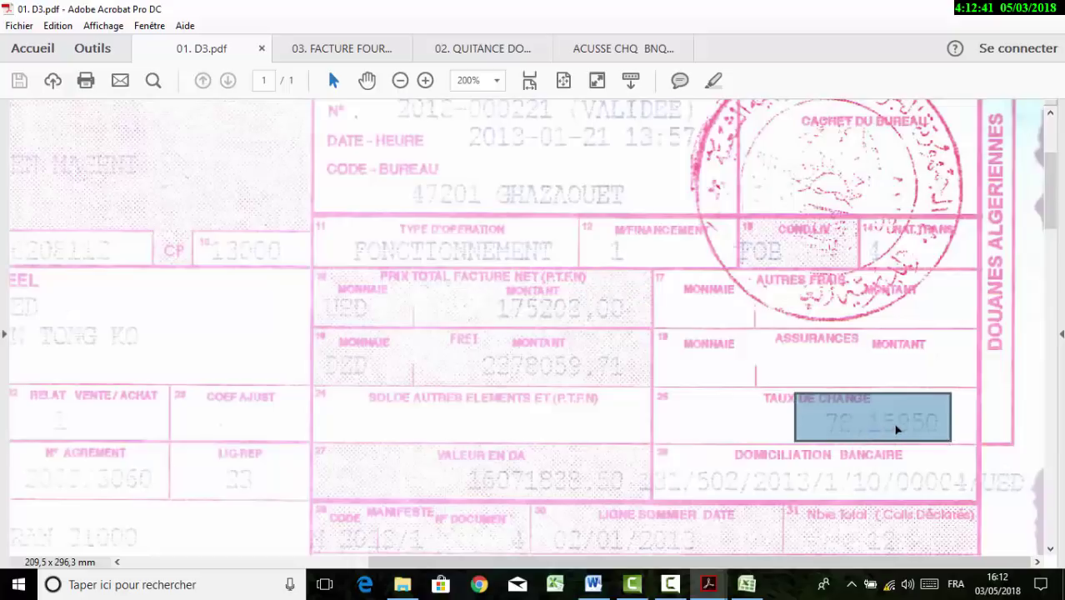
Switch back to Excel and check the currency amount, D3 exchange rate and counter-value formula in cells I4 to I6
click(747, 584)
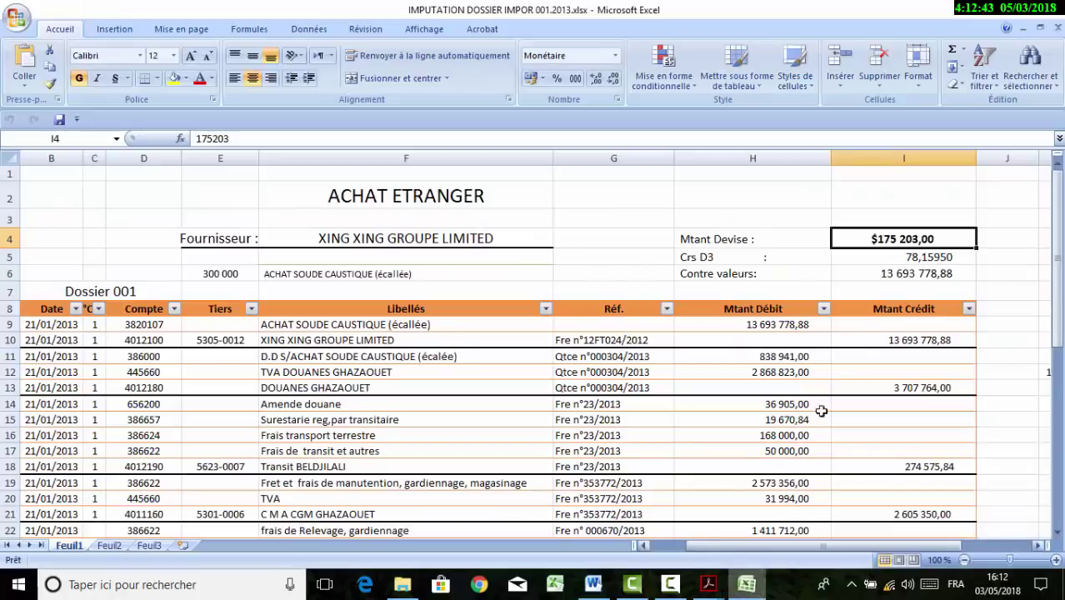
click(889, 260)
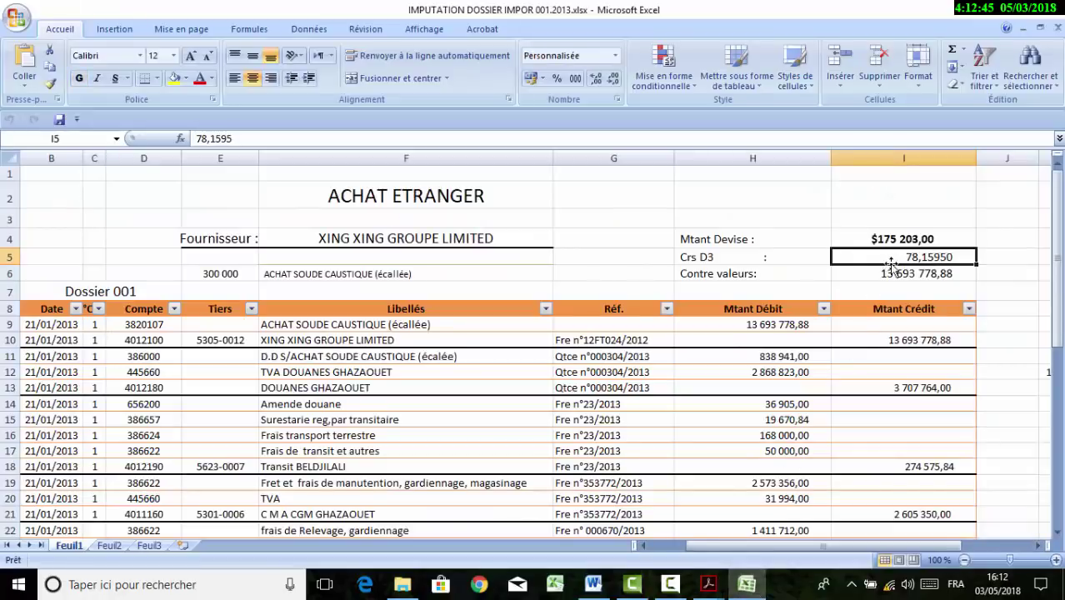
click(886, 238)
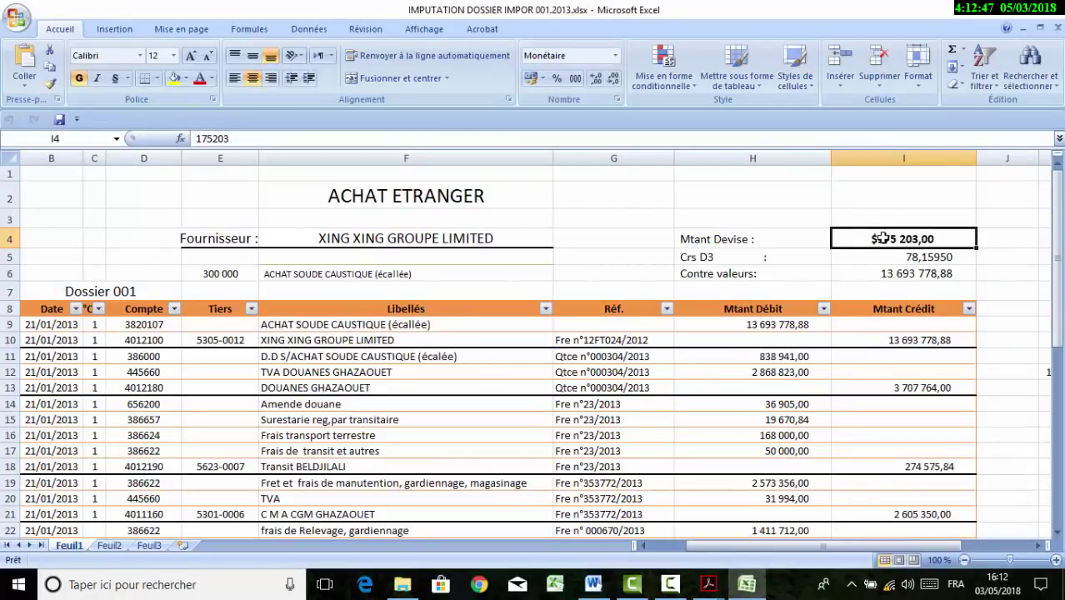
click(891, 257)
click(889, 275)
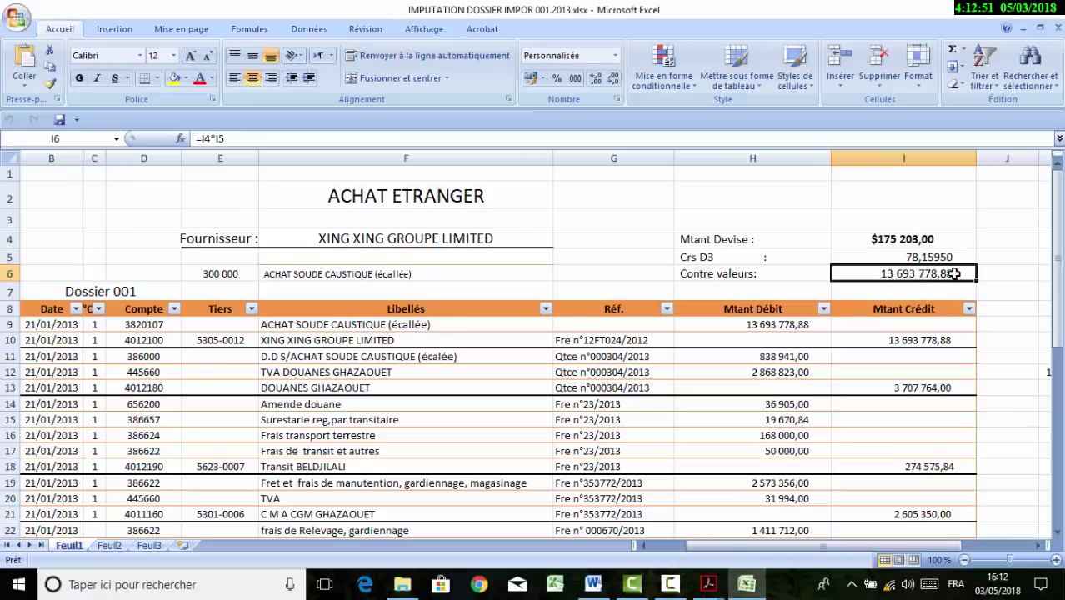
Inspect the debit amount and account of the purchase line, and select both lines of the entry in rows 9 and 10
click(778, 323)
click(163, 323)
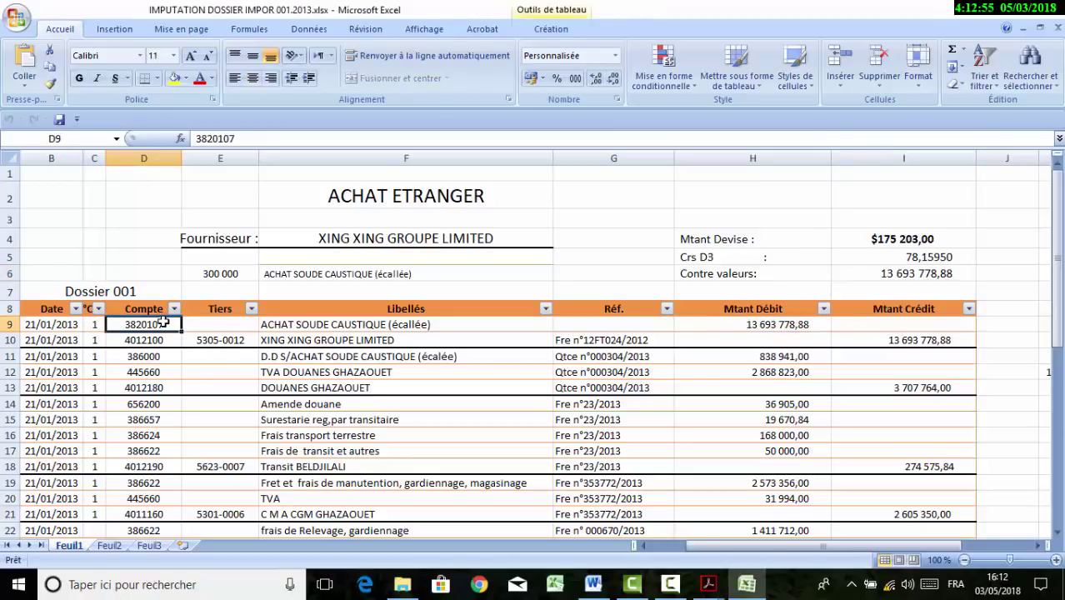
drag(159, 340, 890, 323)
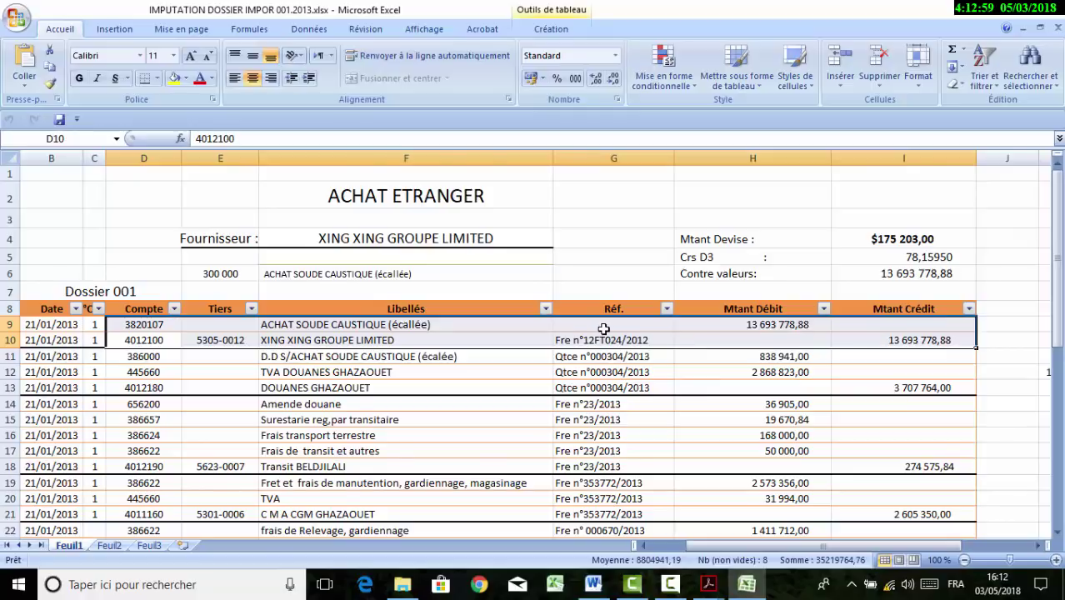
Review the customs entry in rows 11 to 13, including the customs VAT line and its debit amount
scroll(603, 330, down, 2)
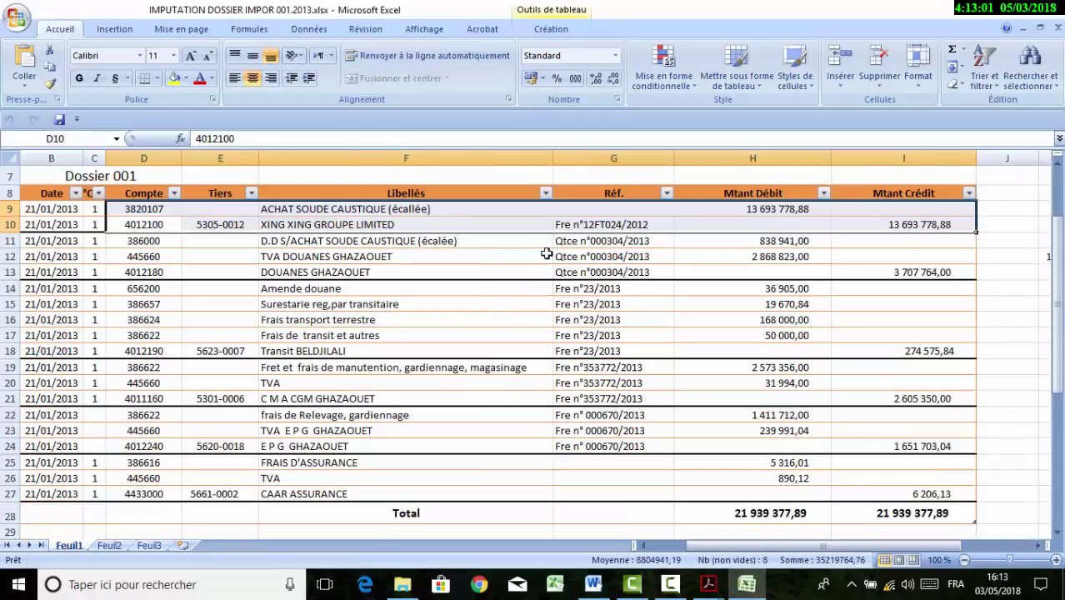
drag(158, 241, 896, 277)
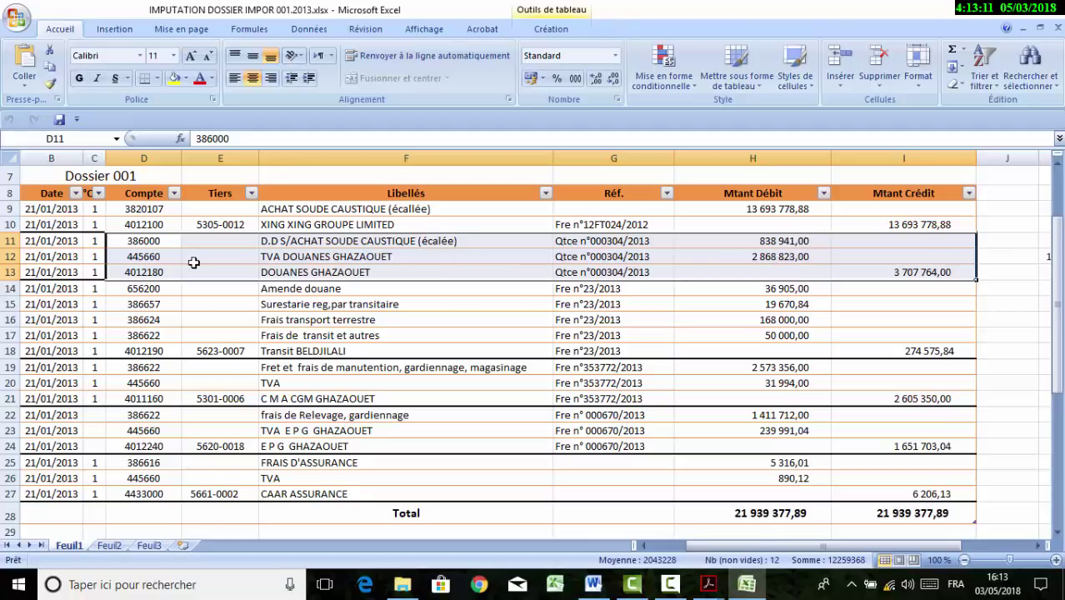
drag(143, 260, 667, 252)
click(708, 252)
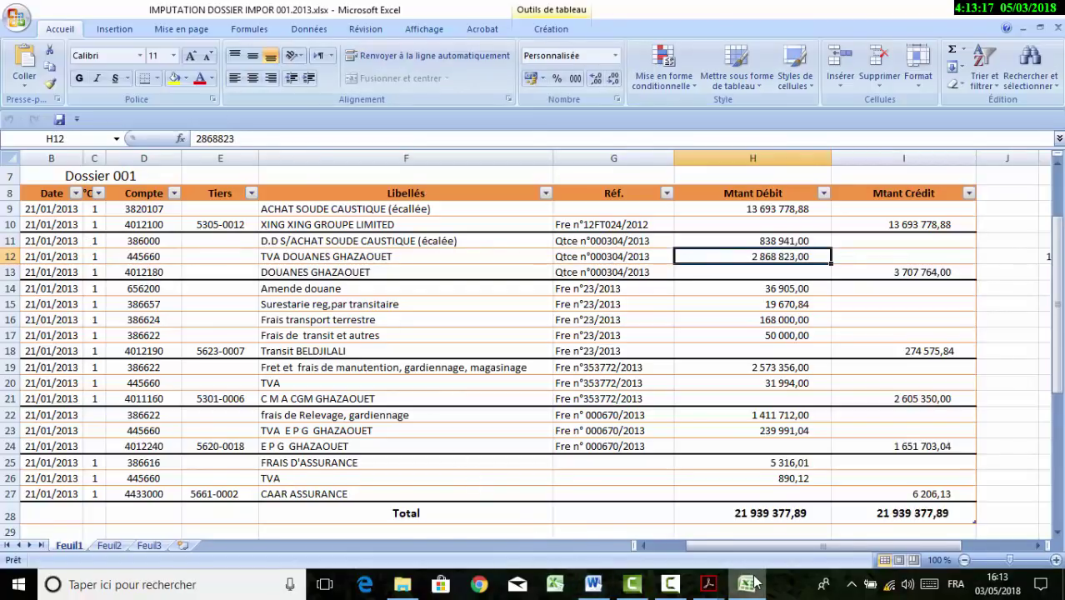
Switch to Adobe Acrobat and mark the customs duty and VAT amounts in the liquidation and payment sections of 01. D3.pdf
mouse_move(709, 586)
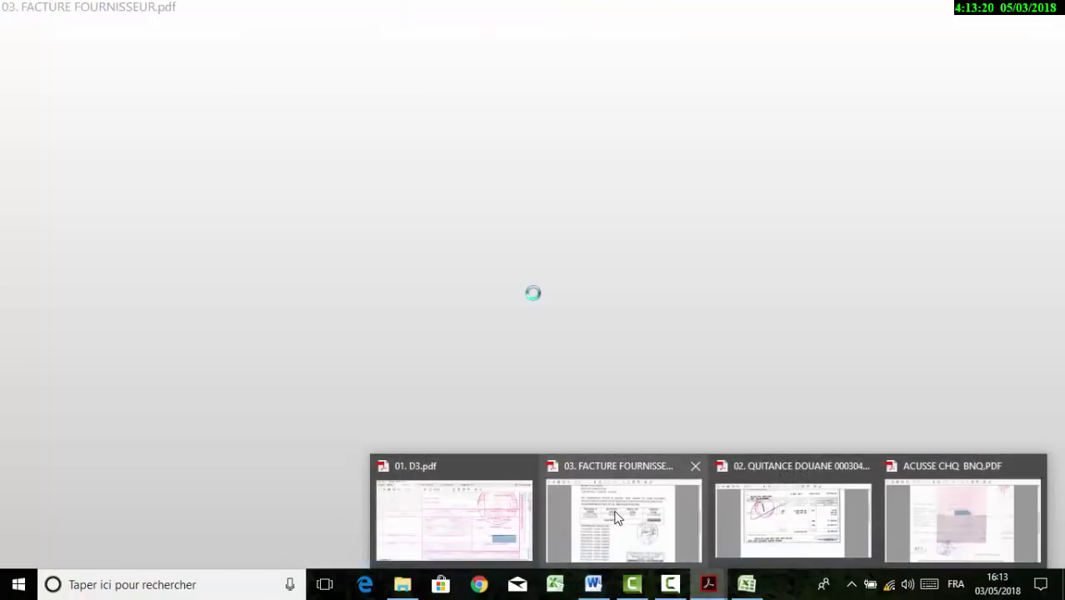
click(617, 517)
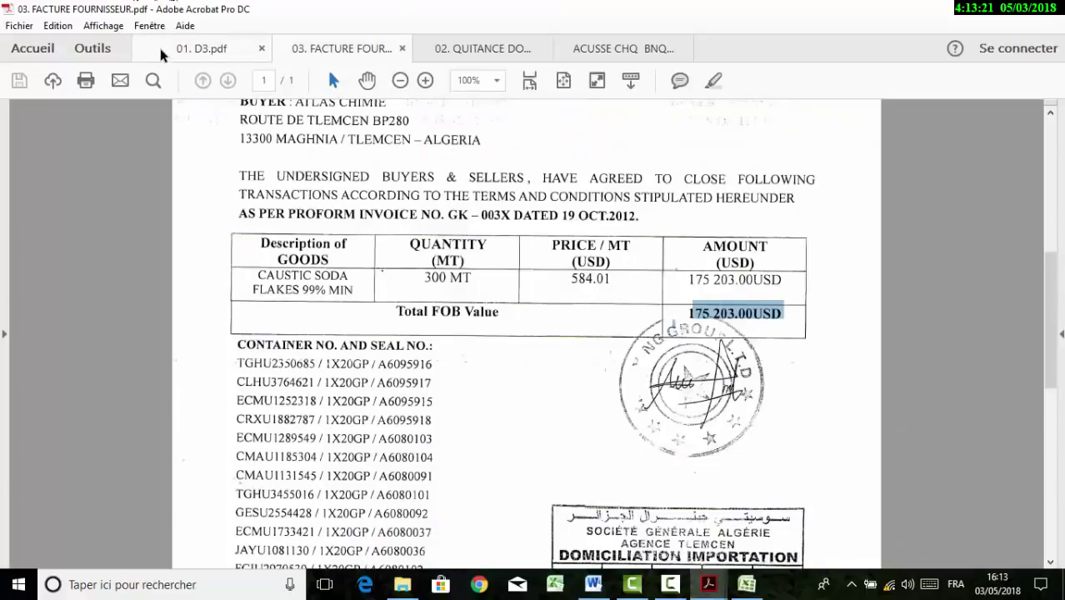
click(160, 47)
scroll(264, 328, down, 2)
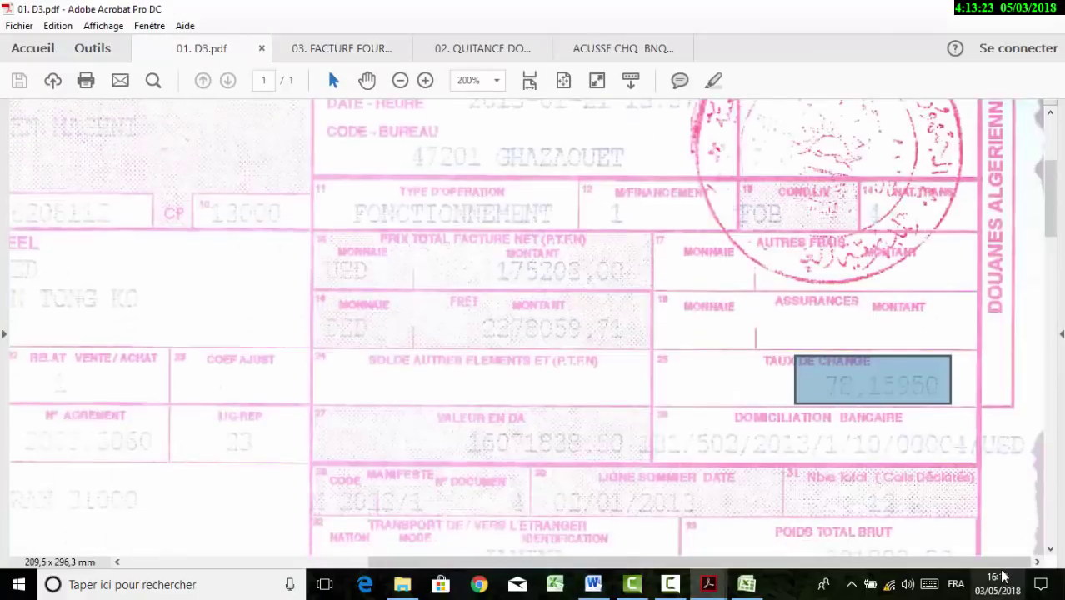
drag(764, 561, 521, 560)
scroll(197, 367, down, 10)
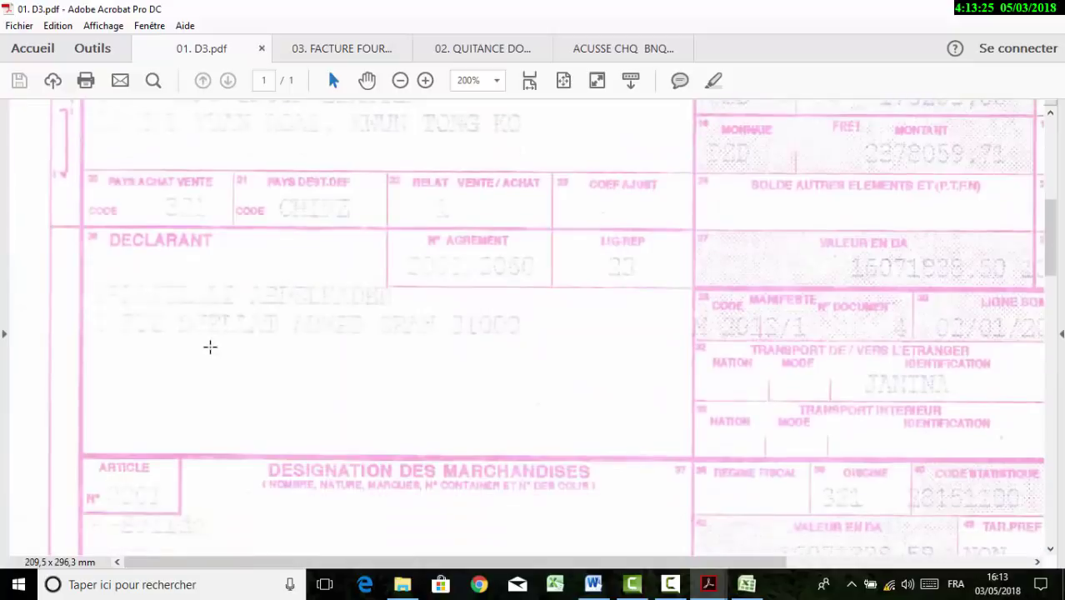
scroll(221, 327, down, 10)
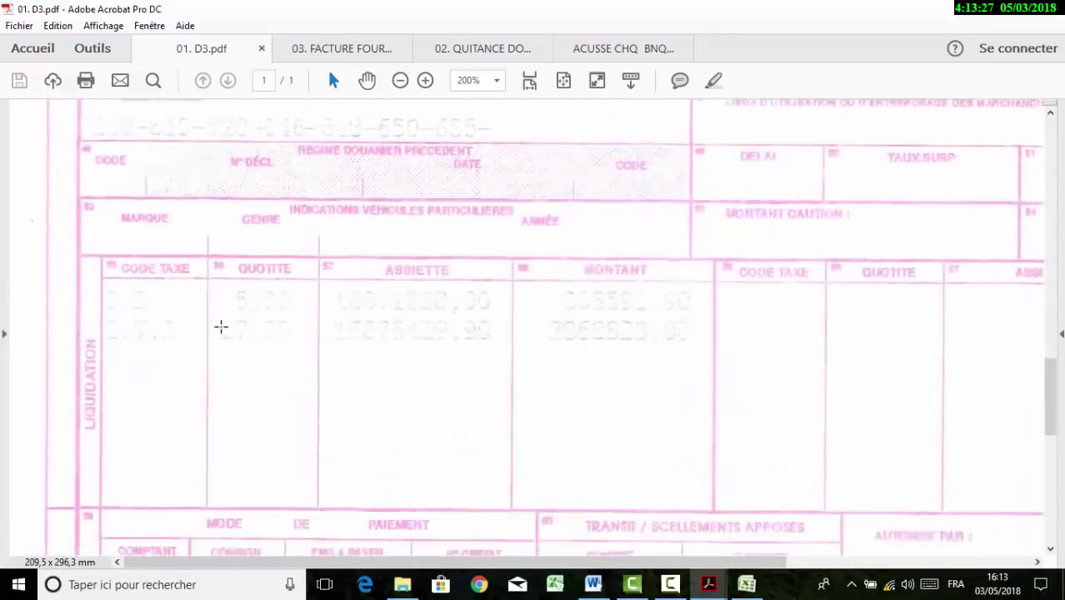
drag(333, 171, 594, 190)
click(588, 171)
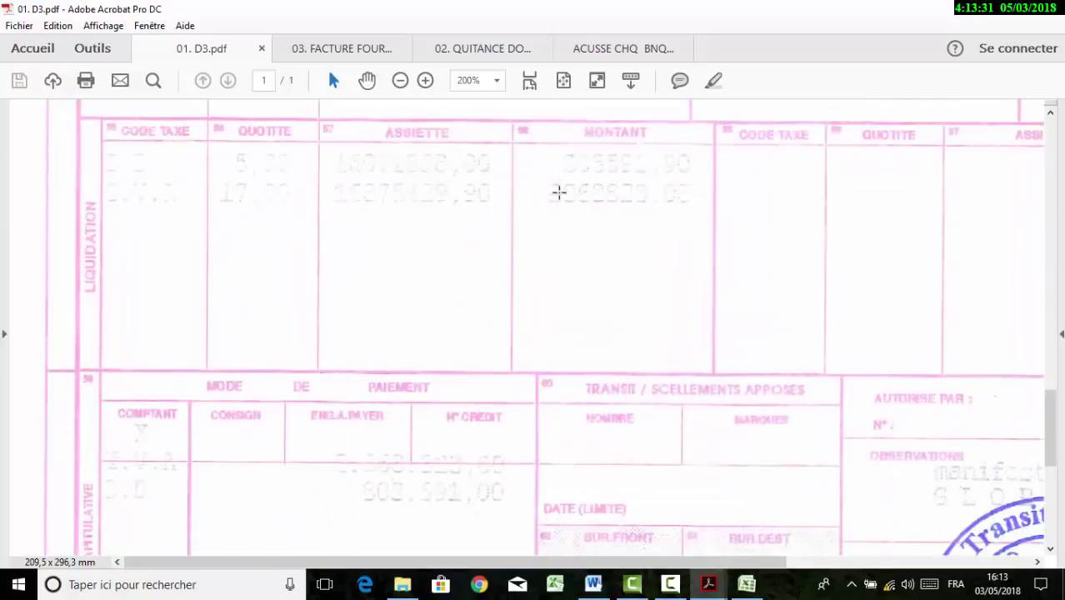
drag(559, 155, 700, 203)
scroll(590, 264, down, 2)
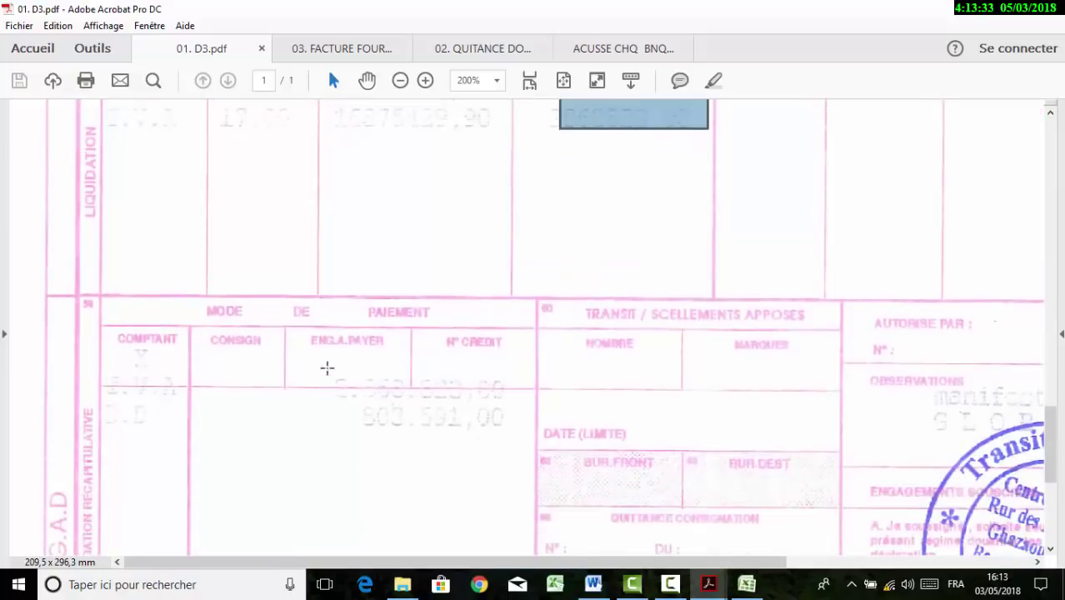
drag(327, 368, 562, 425)
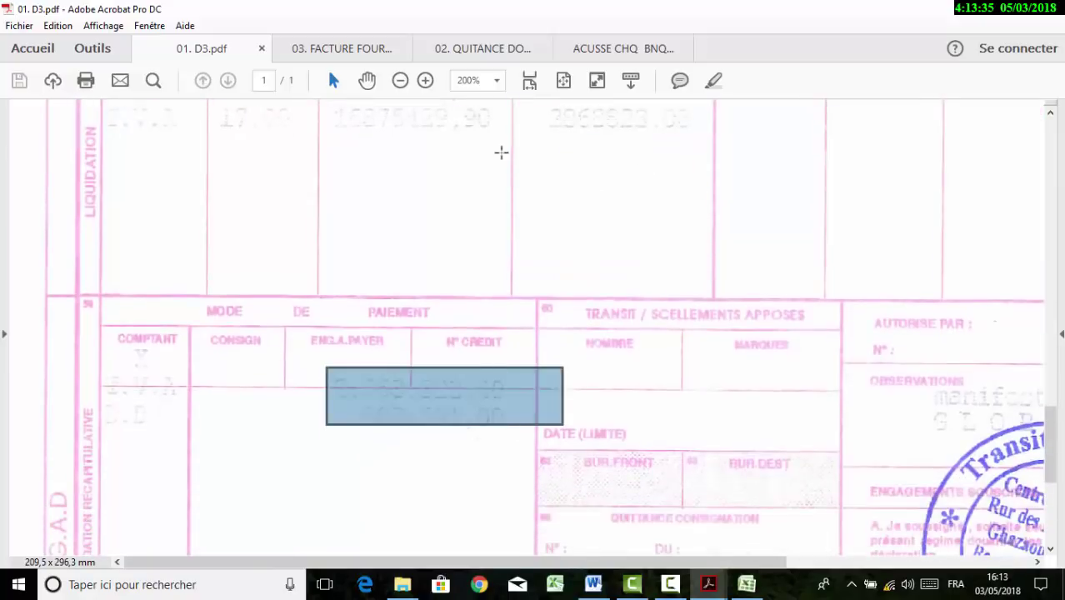
Open the customs receipt 02. QUITANCE DOUANE 000304 and mark the code 211 and code 204 duty and tax amounts
click(492, 48)
click(751, 316)
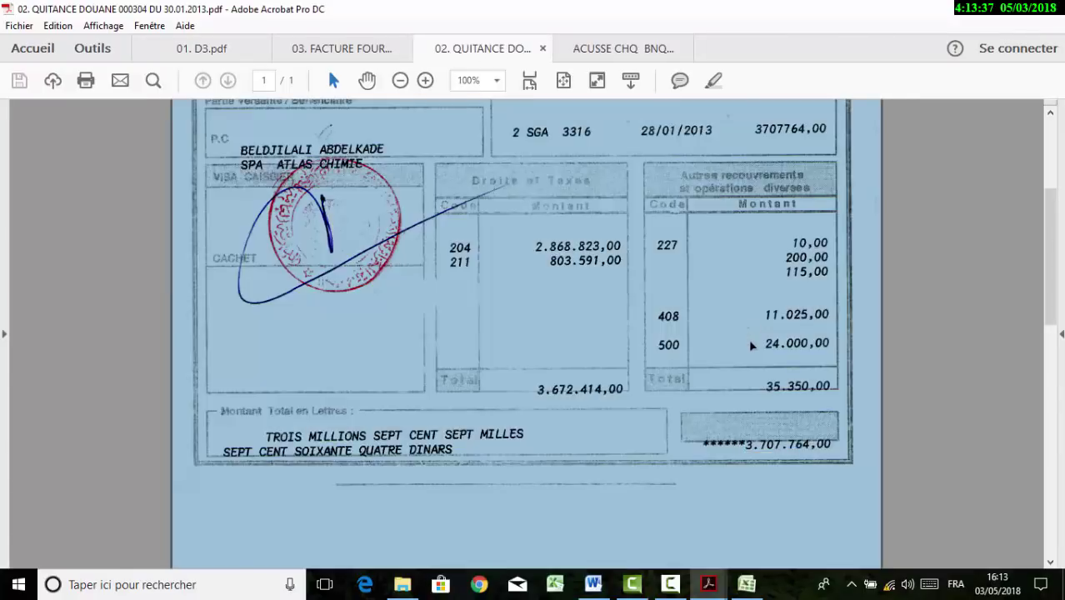
click(761, 342)
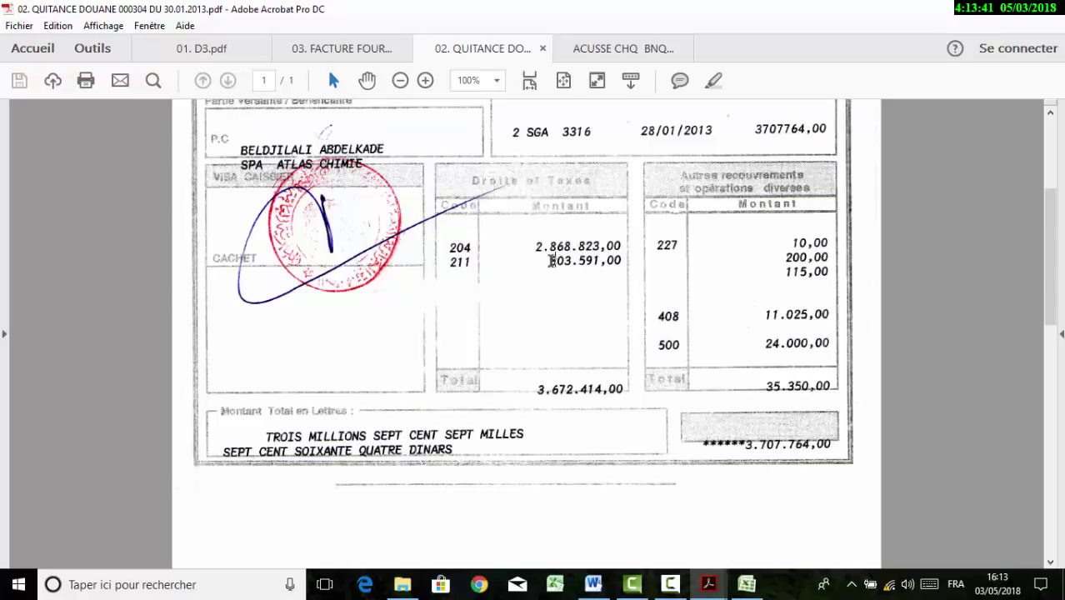
drag(551, 261, 616, 269)
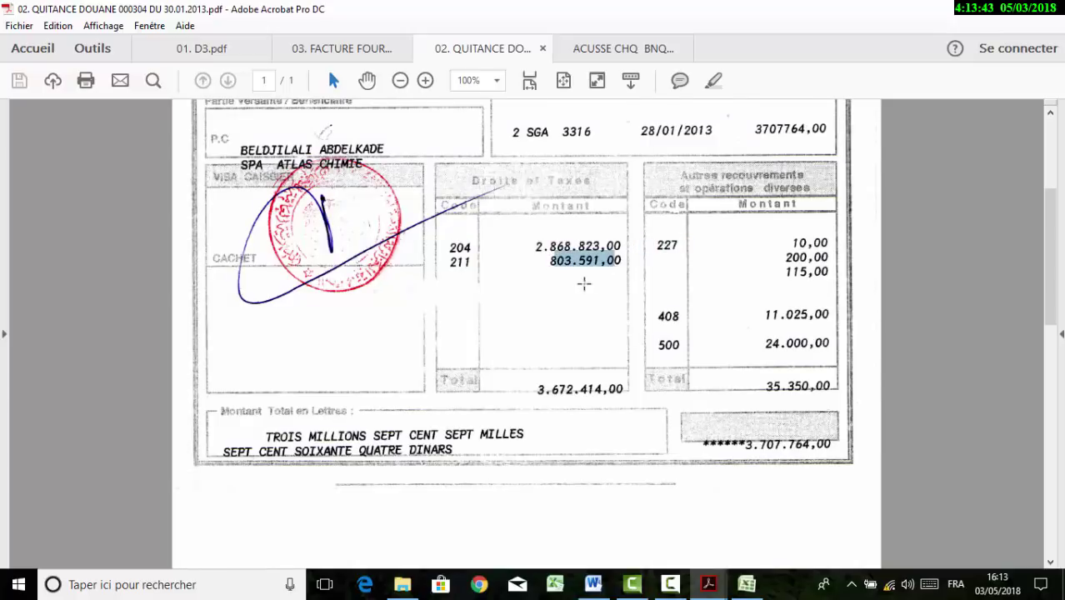
drag(535, 250, 611, 249)
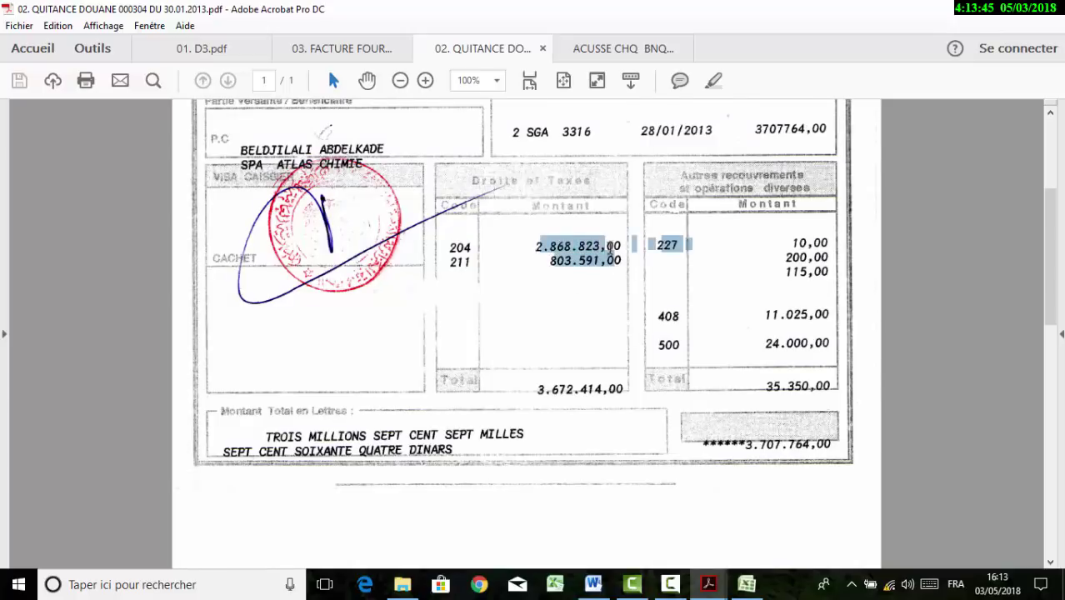
Switch to Excel and highlight the customs credit line in row 13, its account, and the transit entry in rows 14 to 18
click(745, 586)
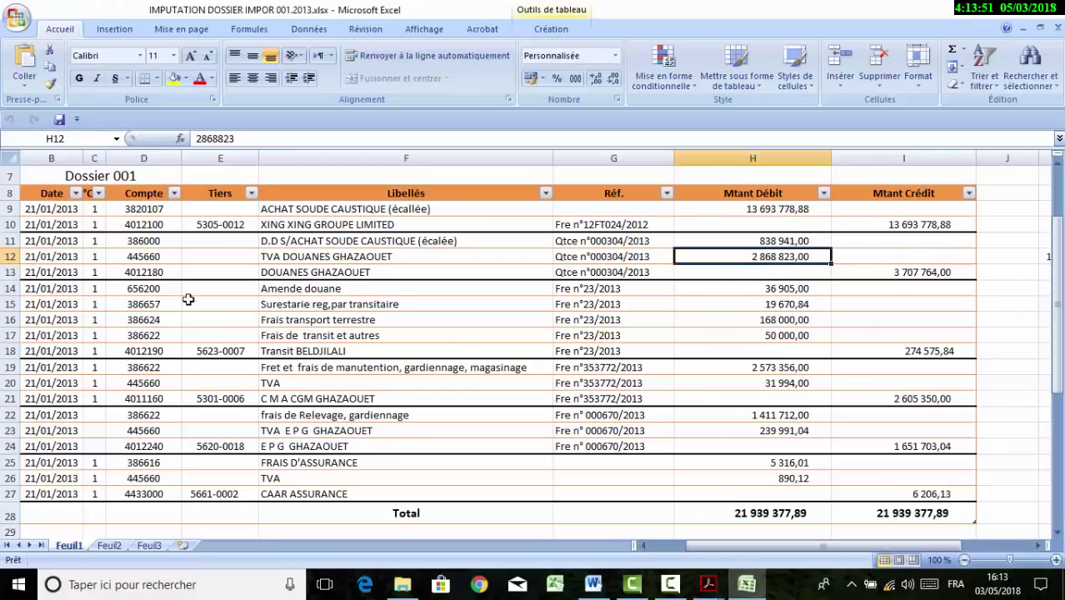
drag(154, 279, 913, 271)
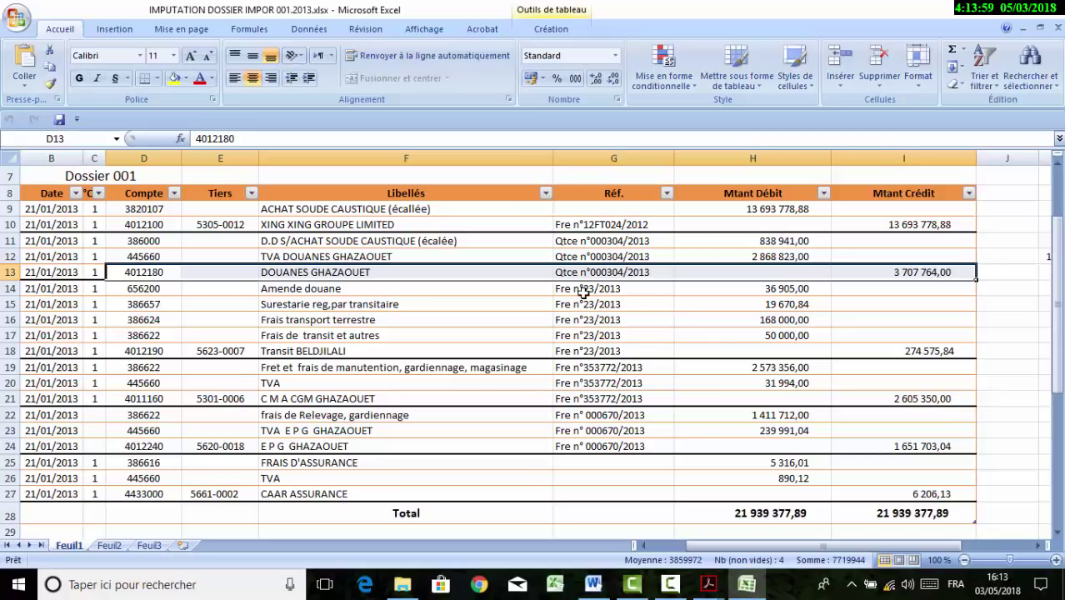
click(151, 278)
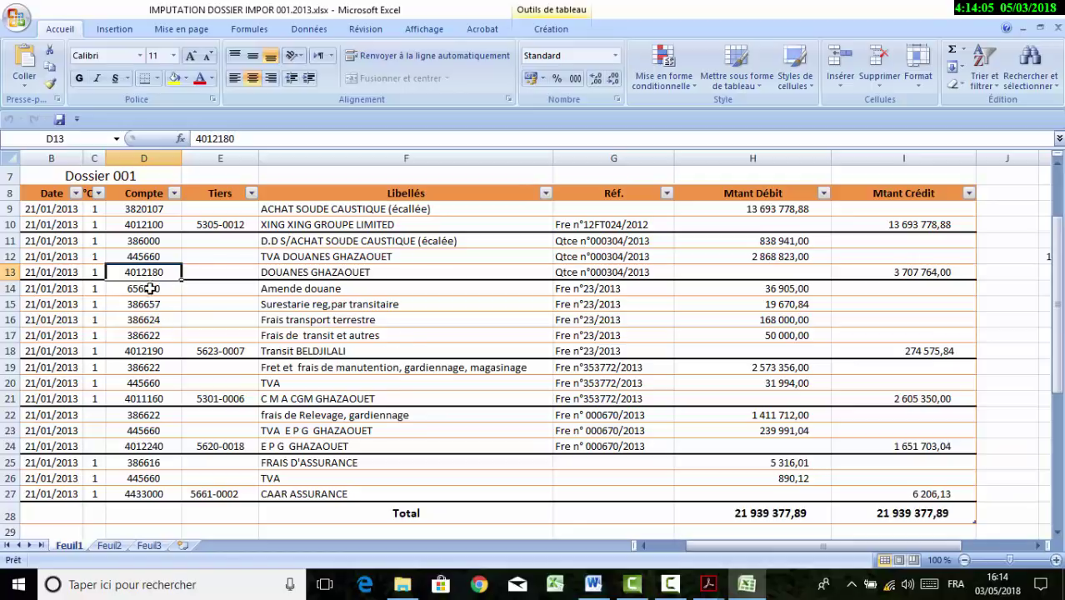
drag(152, 285, 913, 353)
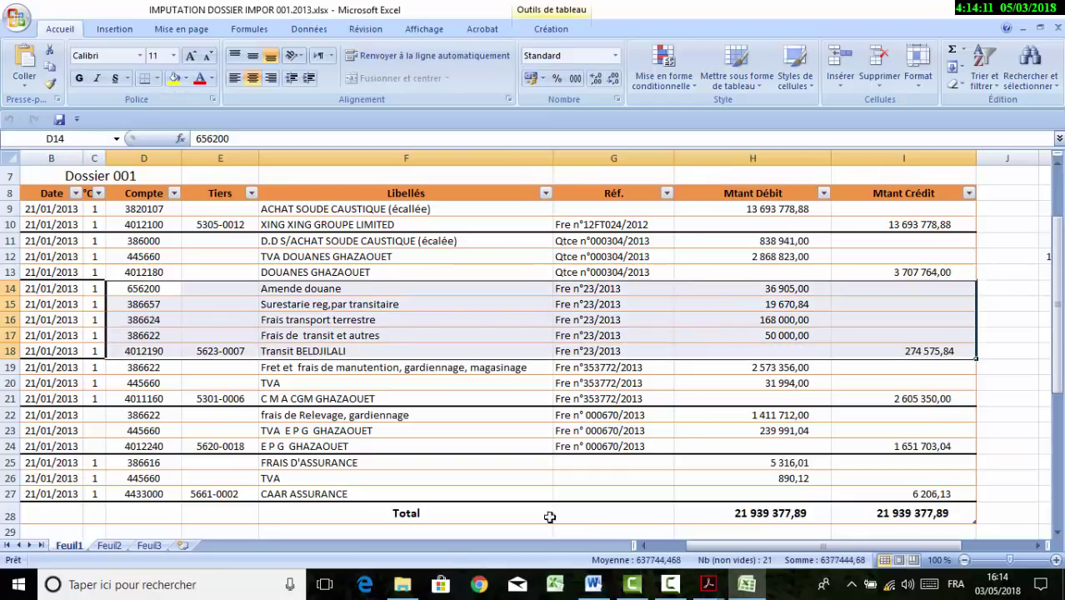
Switch to File Explorer and open the CMA CGM invoice N°DZIM0363315 from the dossier's 02. TRANSIT BELDJILALI folder
mouse_move(404, 590)
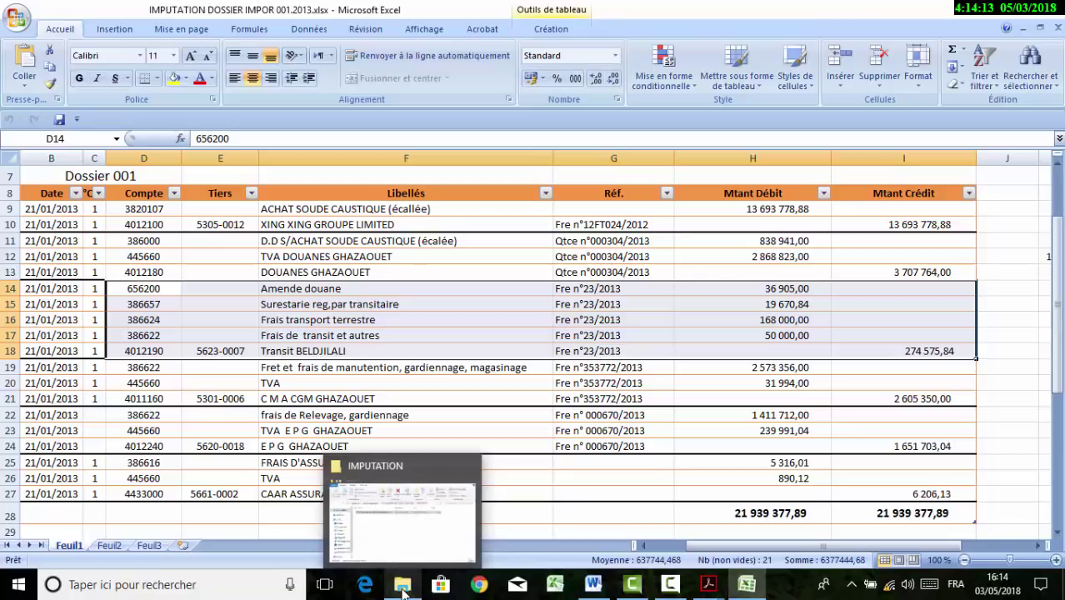
click(406, 529)
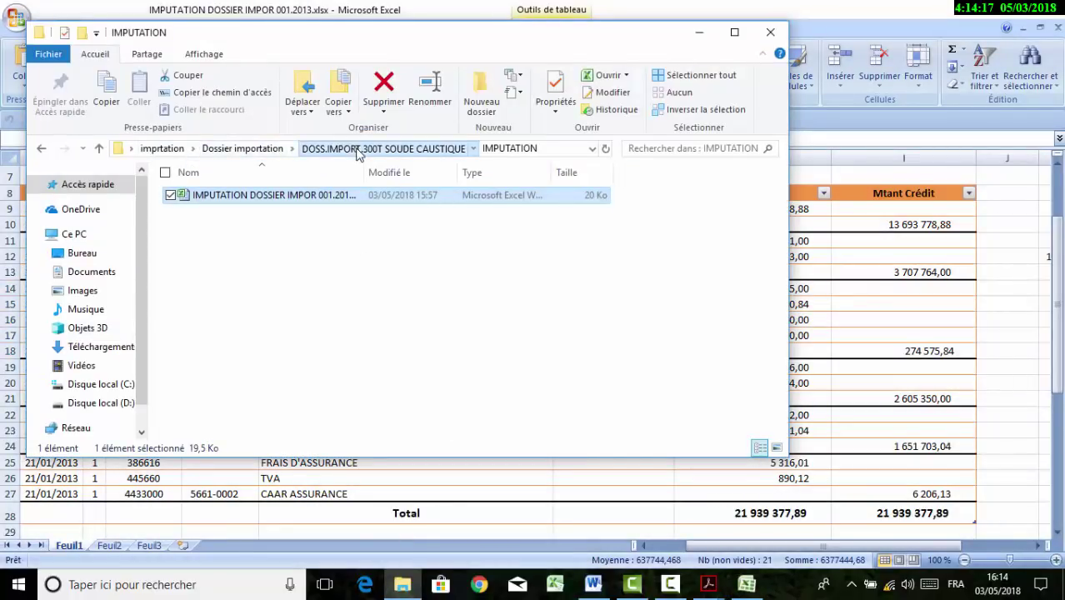
click(358, 149)
double_click(233, 212)
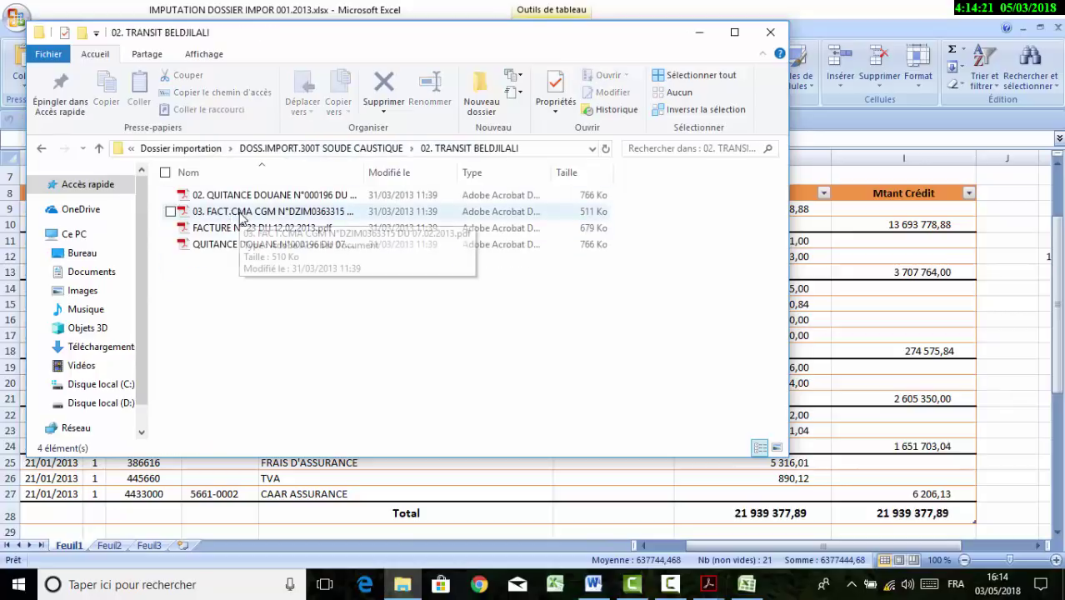
double_click(239, 214)
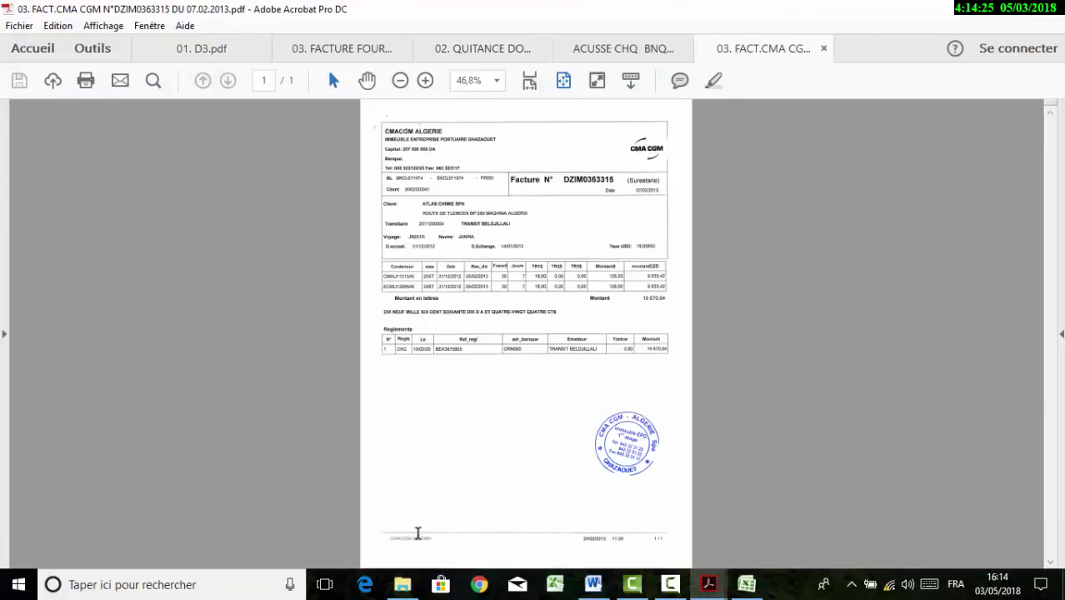
Open FACTURE N° 23 DU 12.02.2013.pdf from the transit folder at 100% and mark the section A amounts paid to customs
click(402, 584)
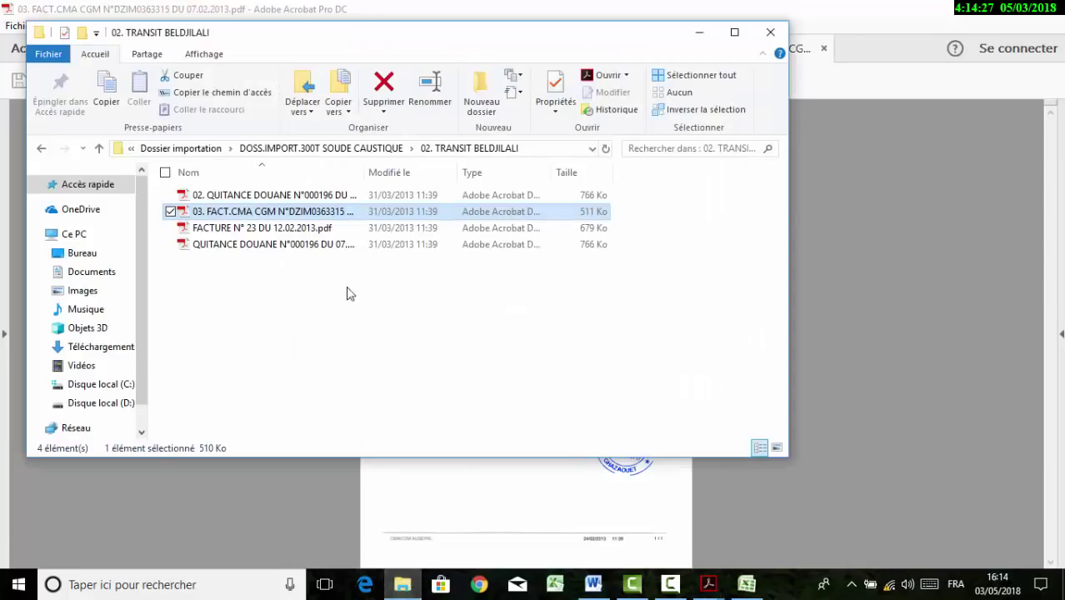
double_click(296, 229)
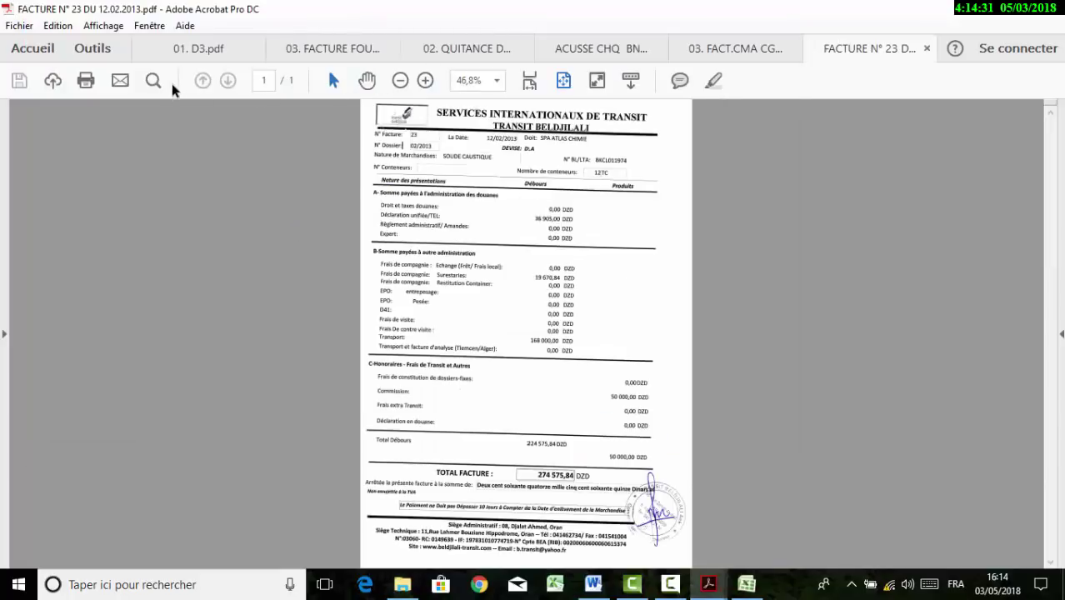
click(496, 81)
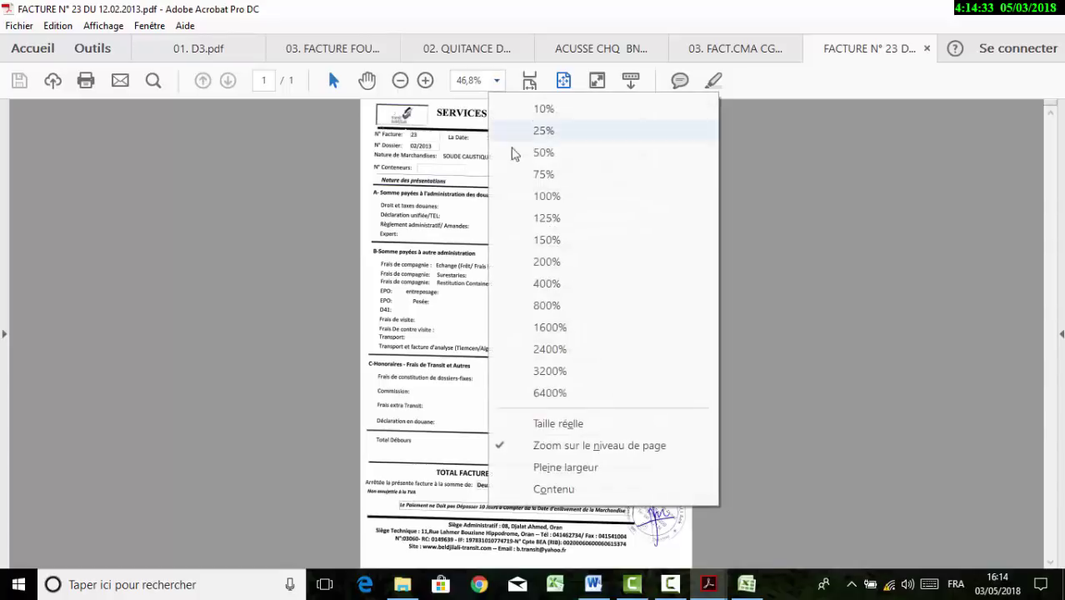
click(549, 199)
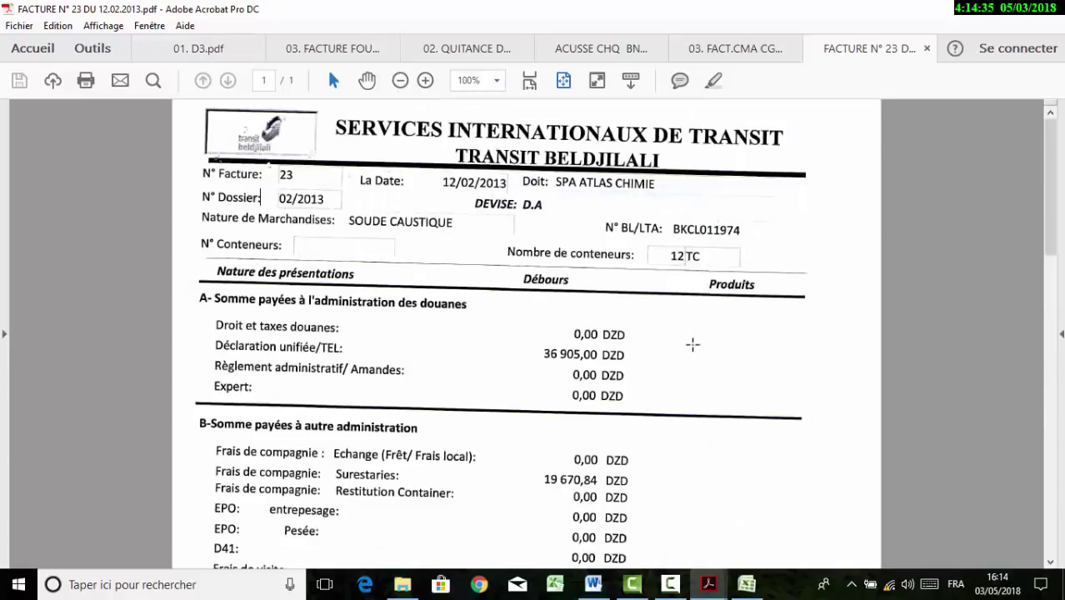
scroll(617, 326, down, 2)
scroll(609, 308, up, 2)
scroll(601, 287, down, 4)
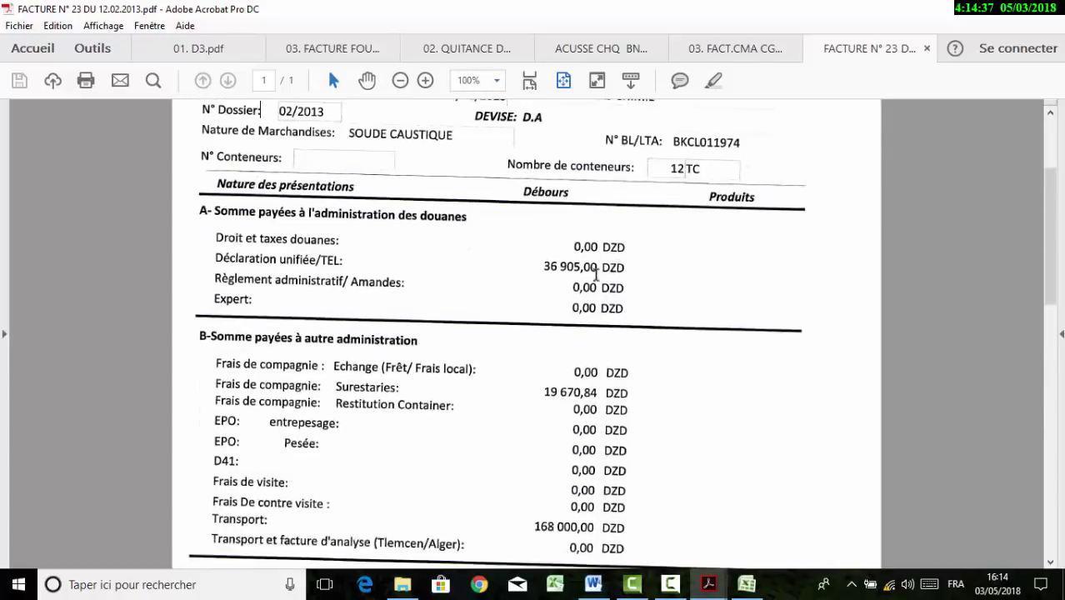
scroll(596, 275, down, 1)
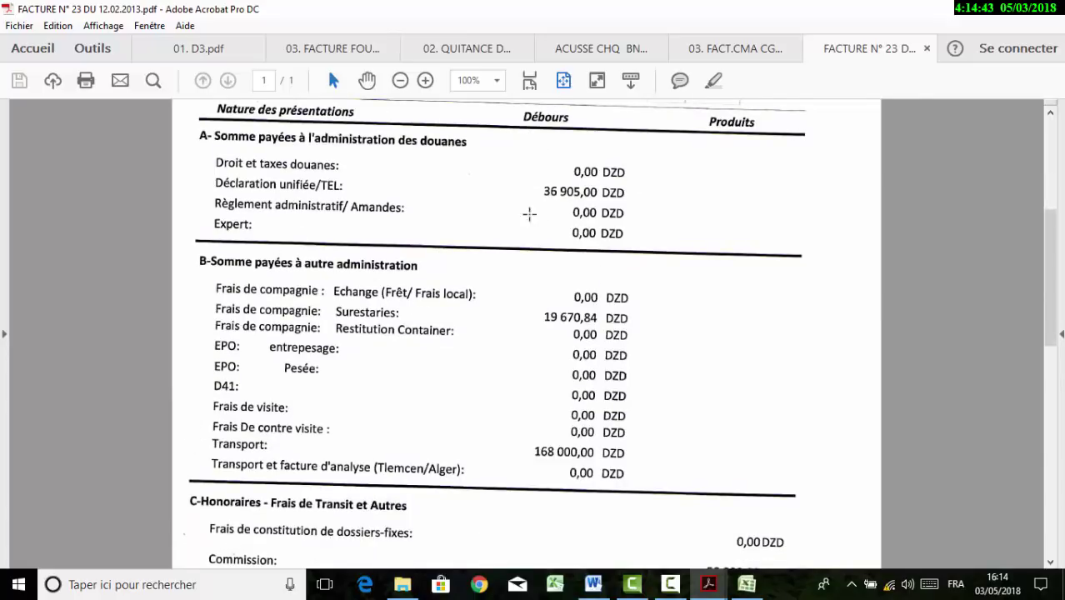
drag(531, 166, 637, 244)
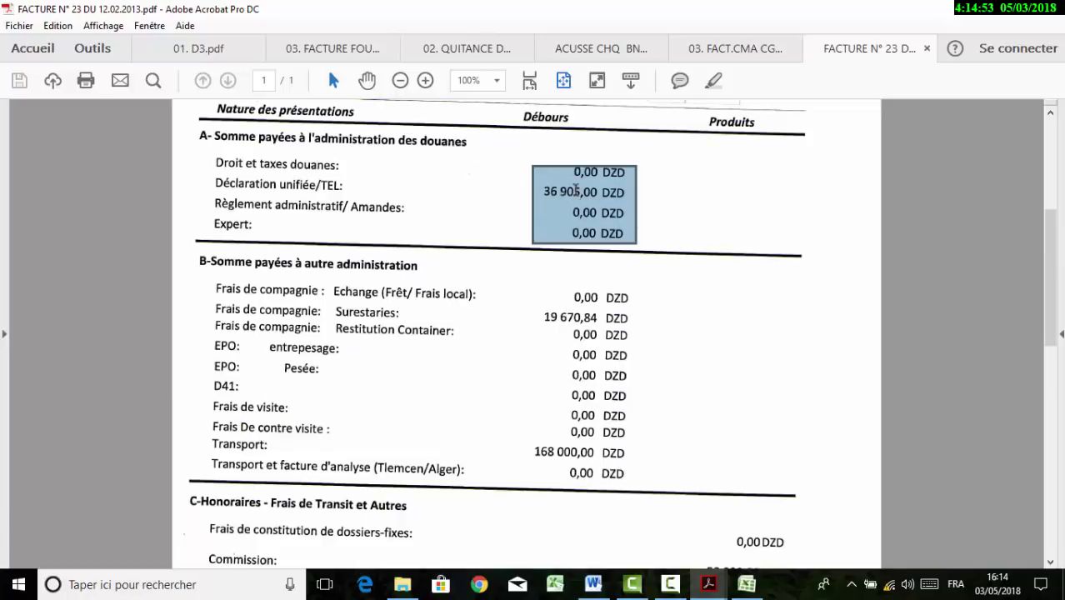
Look through the open PDFs, and open 02. QUITANCE DOUANE N°000196 DU 07.02.2013.pdf from the transit folder at 100%
click(451, 50)
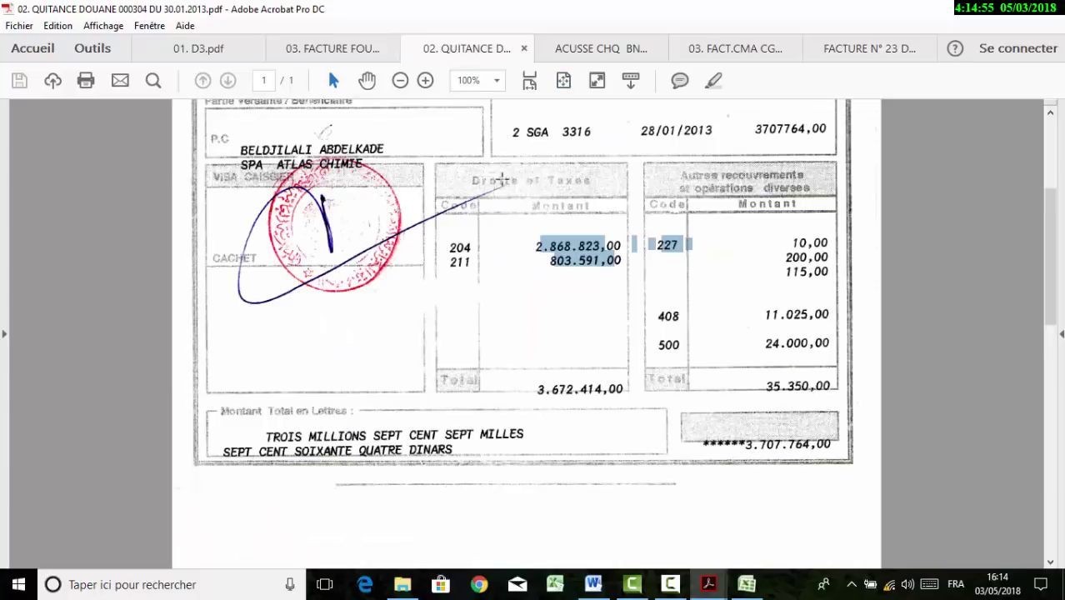
click(348, 50)
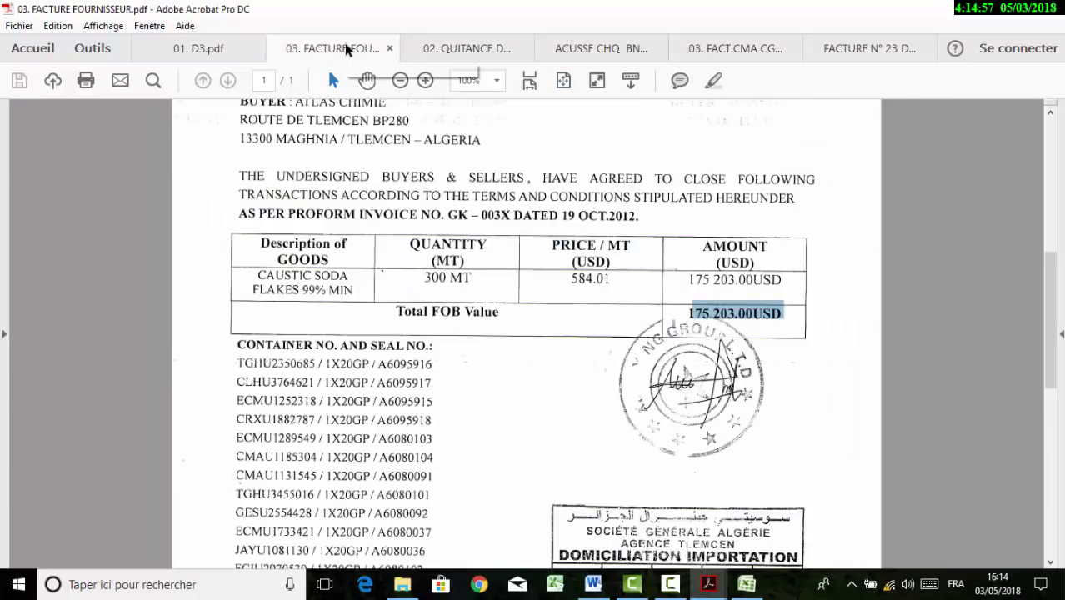
click(588, 48)
click(767, 51)
click(834, 48)
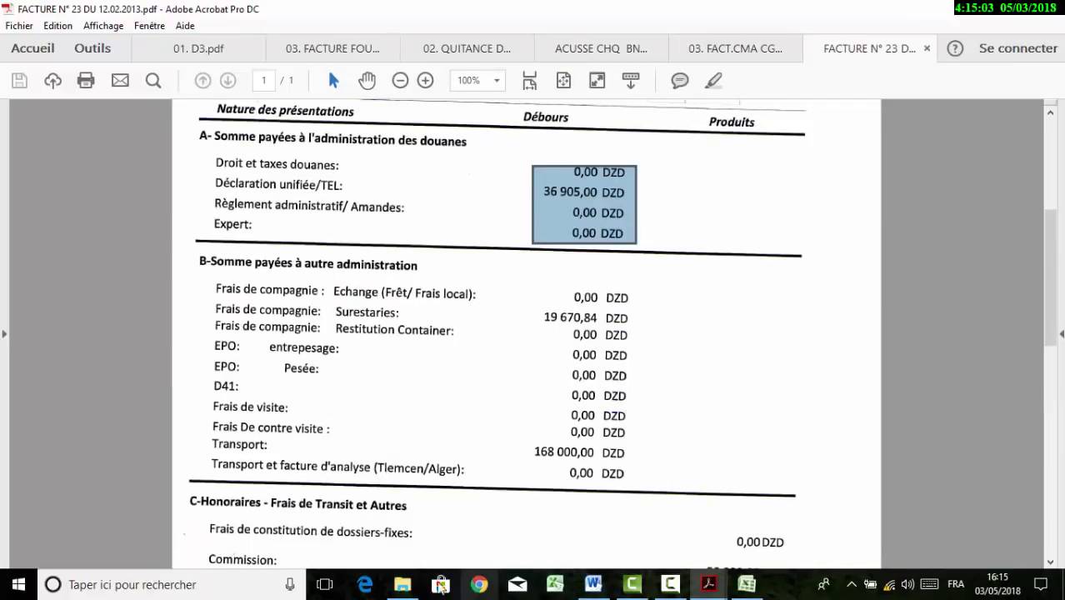
click(402, 585)
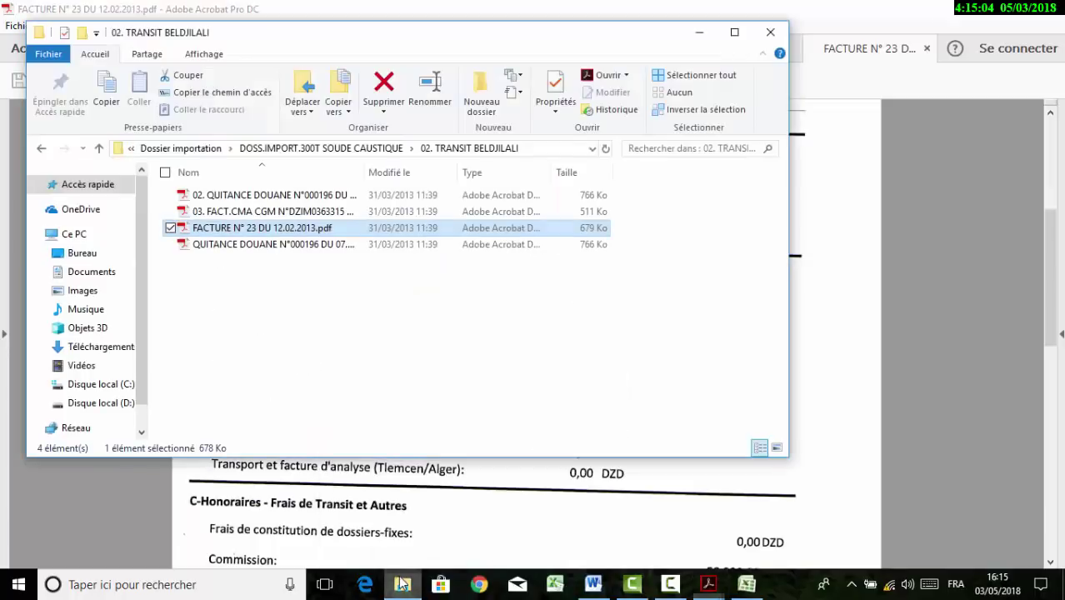
double_click(292, 195)
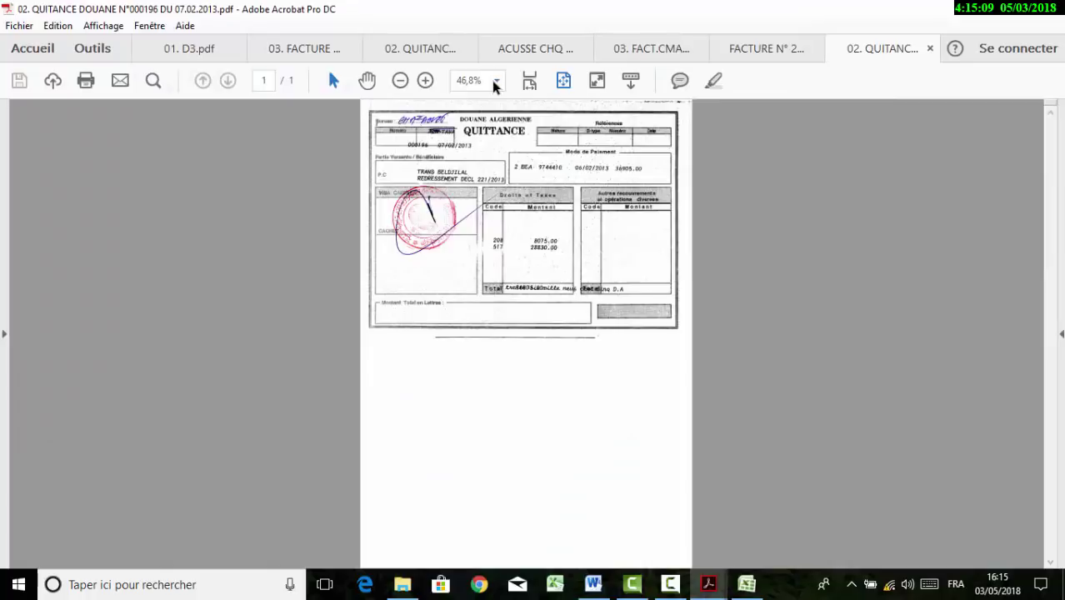
click(495, 83)
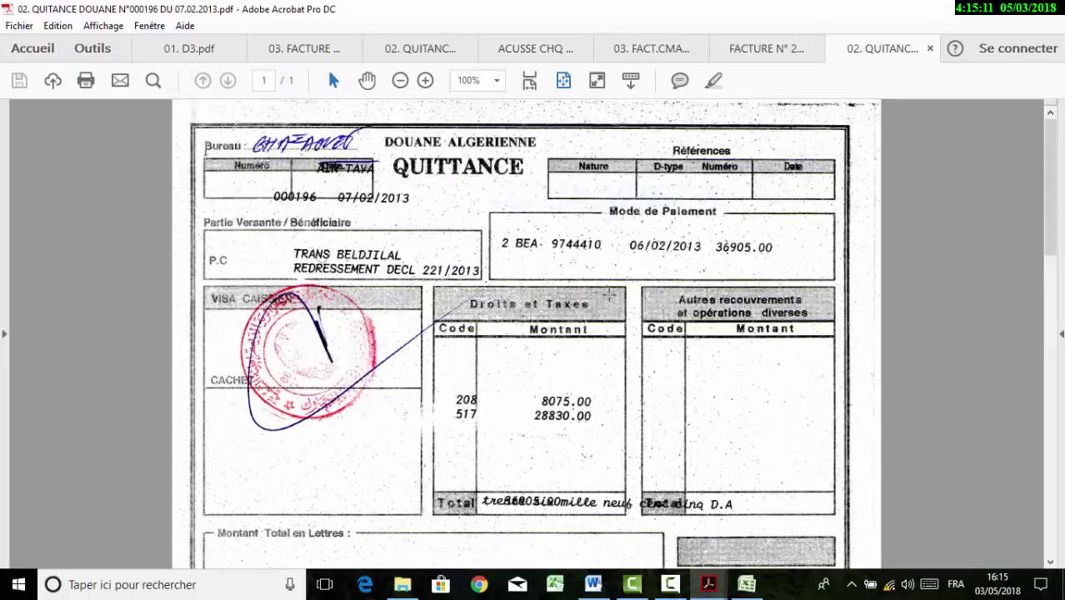
Mark the payer and the payment details on customs receipt N°000196, and view its duties and taxes total
drag(301, 254, 398, 255)
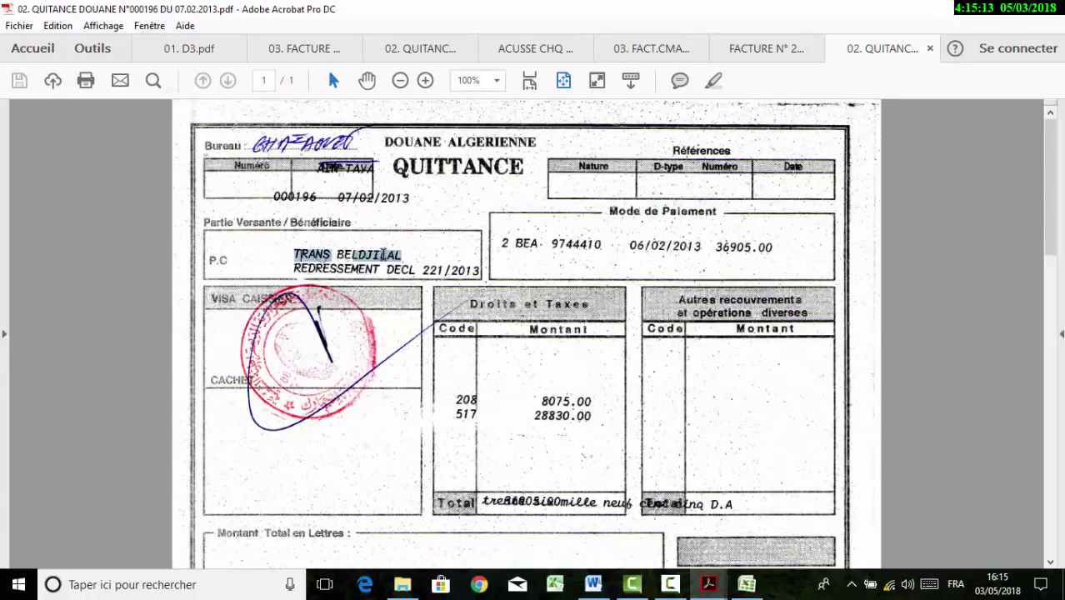
drag(506, 243, 739, 242)
scroll(675, 266, down, 4)
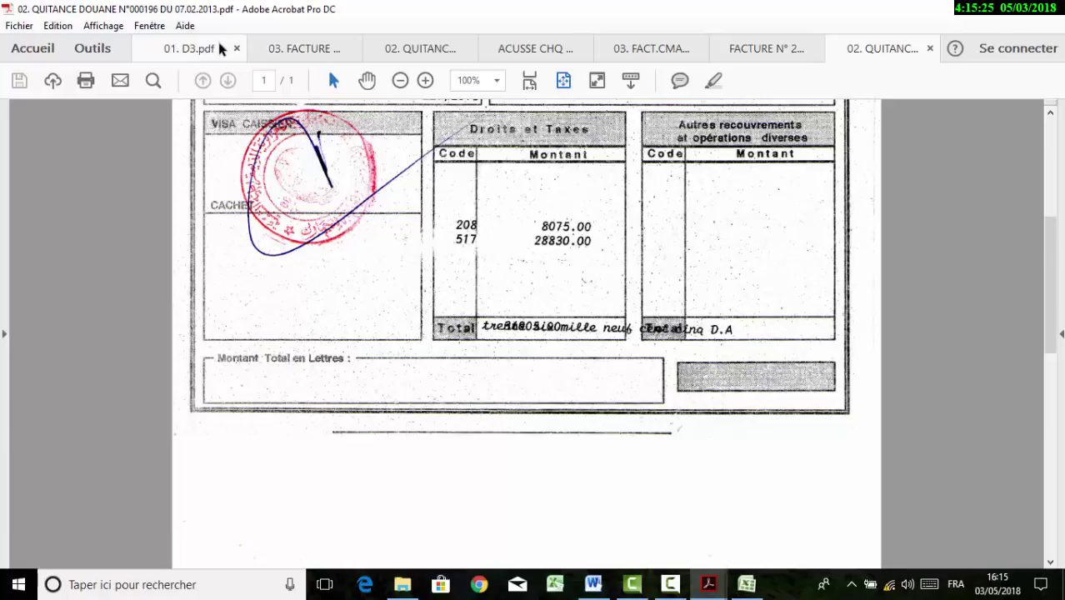
Compare transit invoice N° 23 with customs receipt N°000196, and mark the total written on the receipt
click(280, 48)
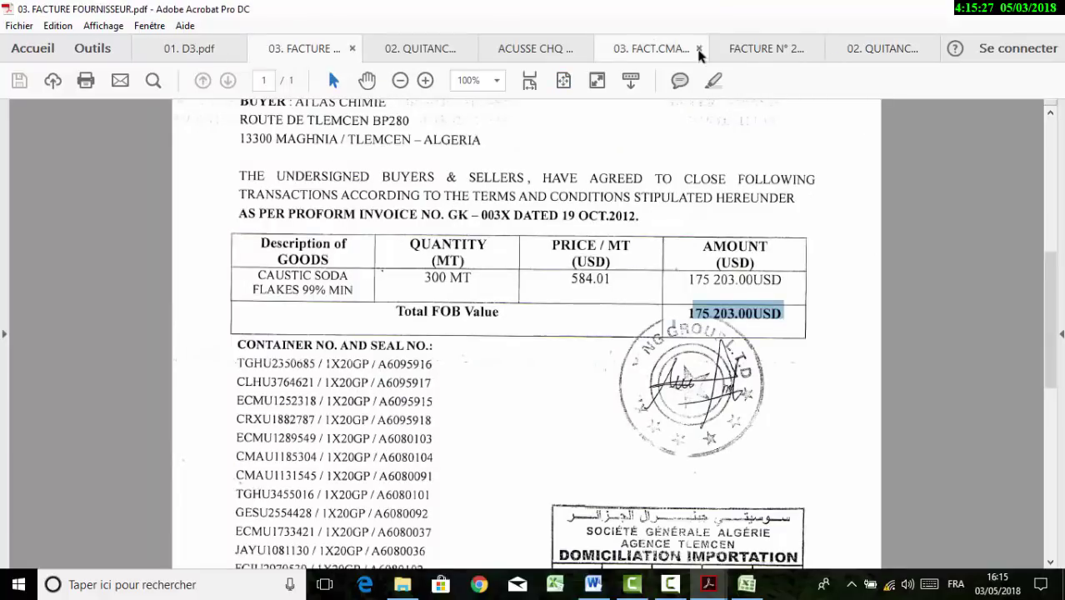
click(735, 50)
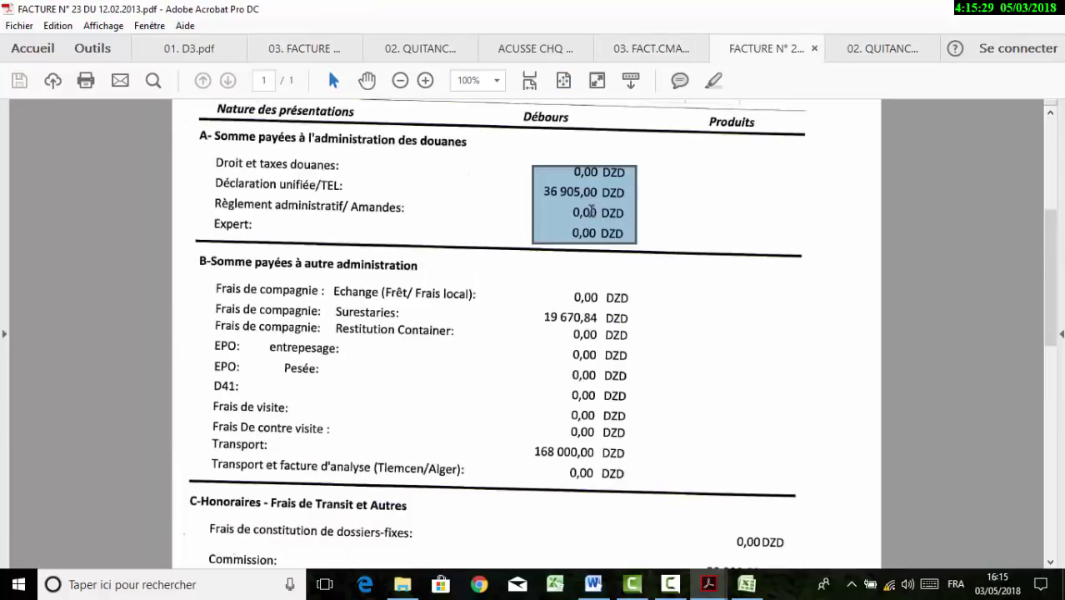
click(880, 45)
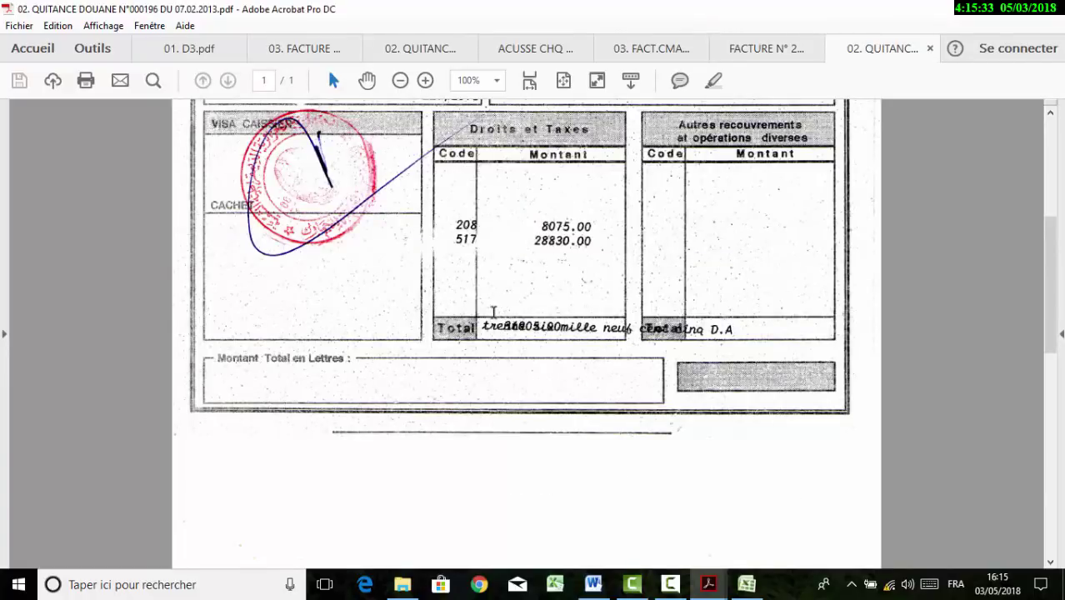
drag(483, 326, 643, 360)
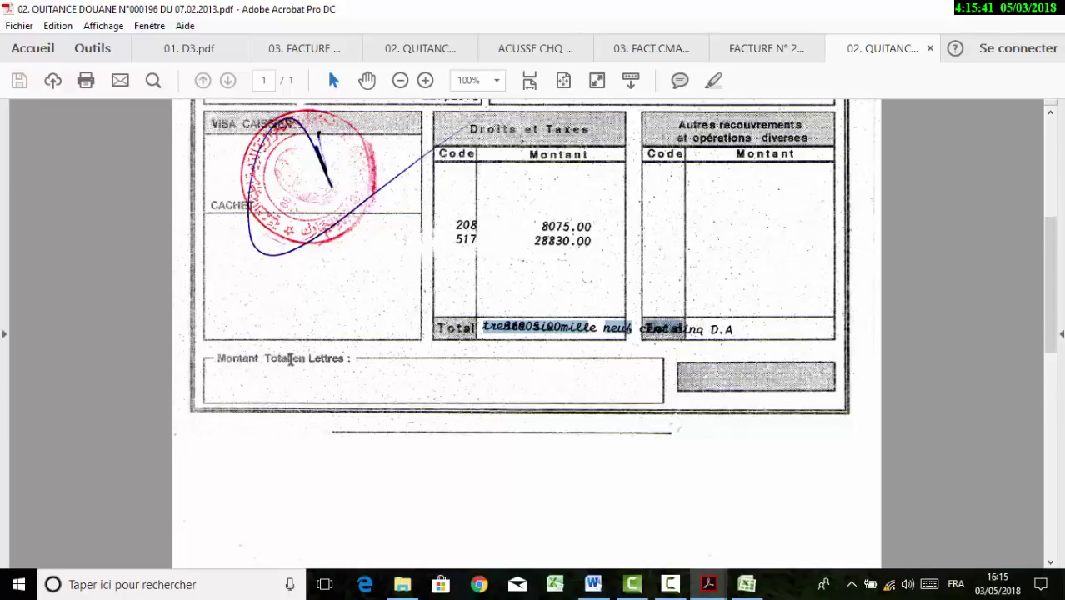
Mark the REDRESSEMENT DECL mention and the code 208 and 517 amounts on customs receipt N°000196
scroll(300, 354, up, 2)
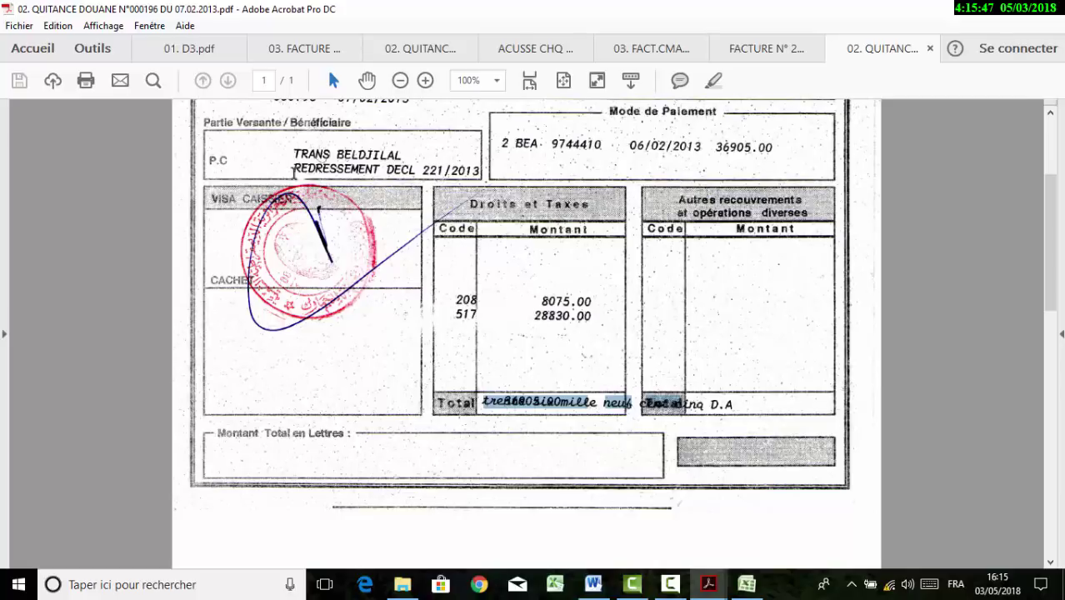
scroll(294, 172, down, 1)
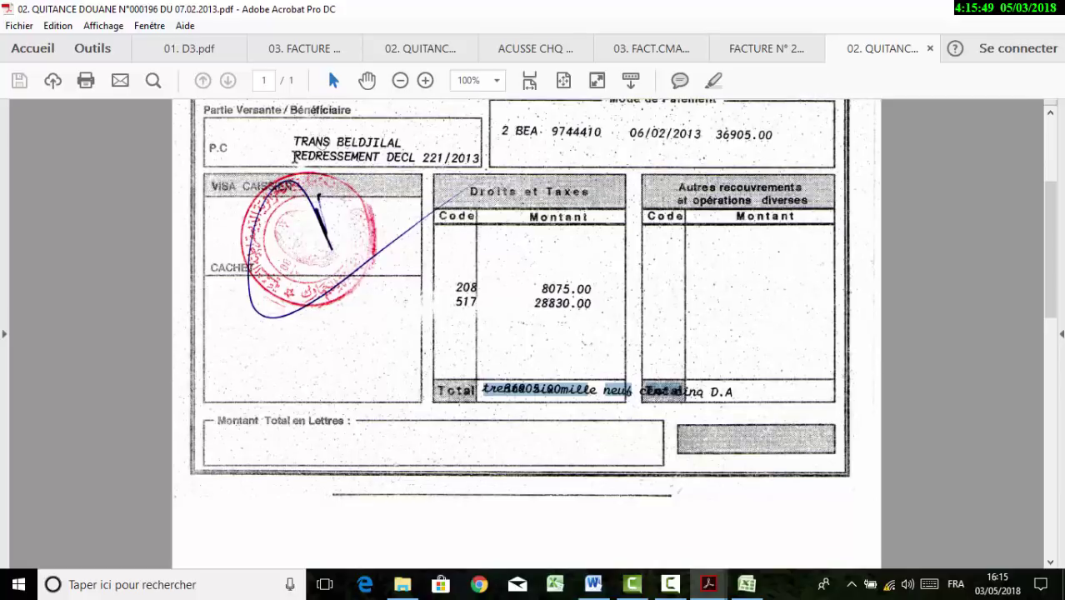
drag(293, 157, 361, 164)
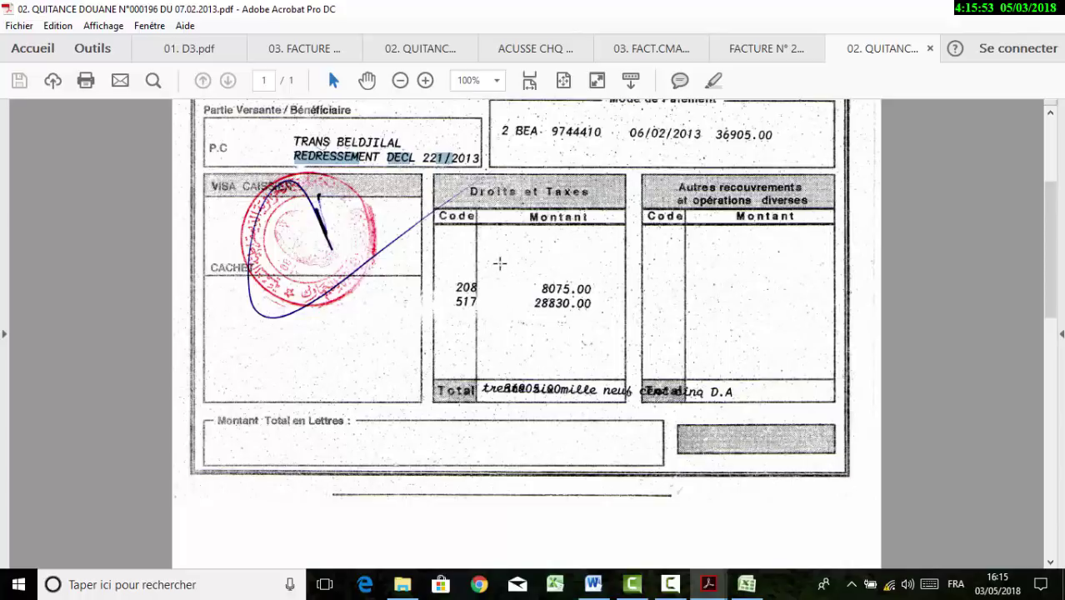
drag(499, 263, 593, 306)
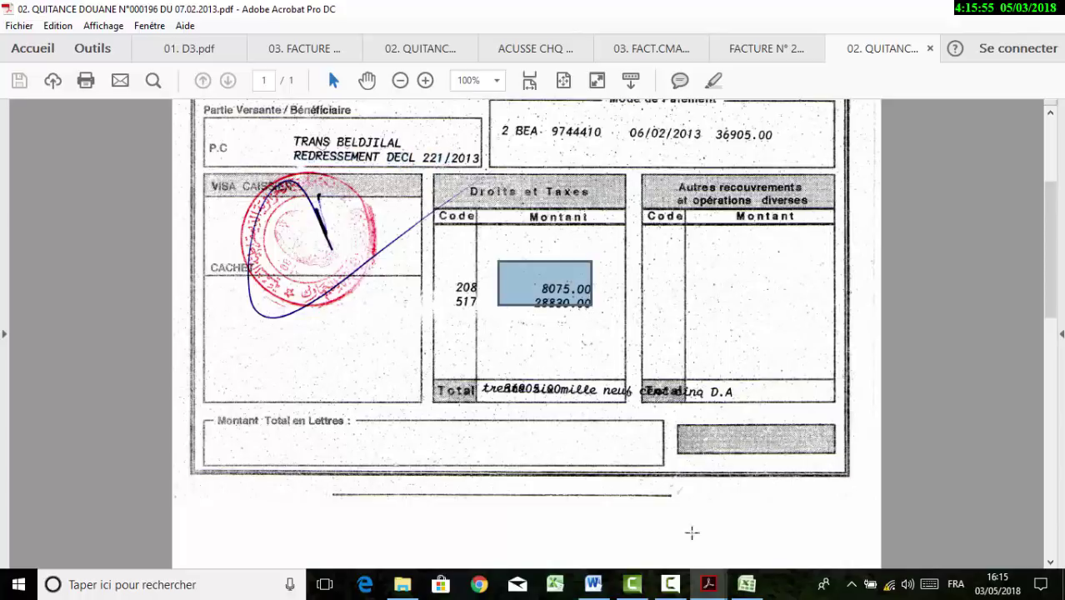
Switch to Excel and point out the Amende douane entry's account, label and debit, and the Surestarie entry's account and label
click(746, 584)
click(150, 290)
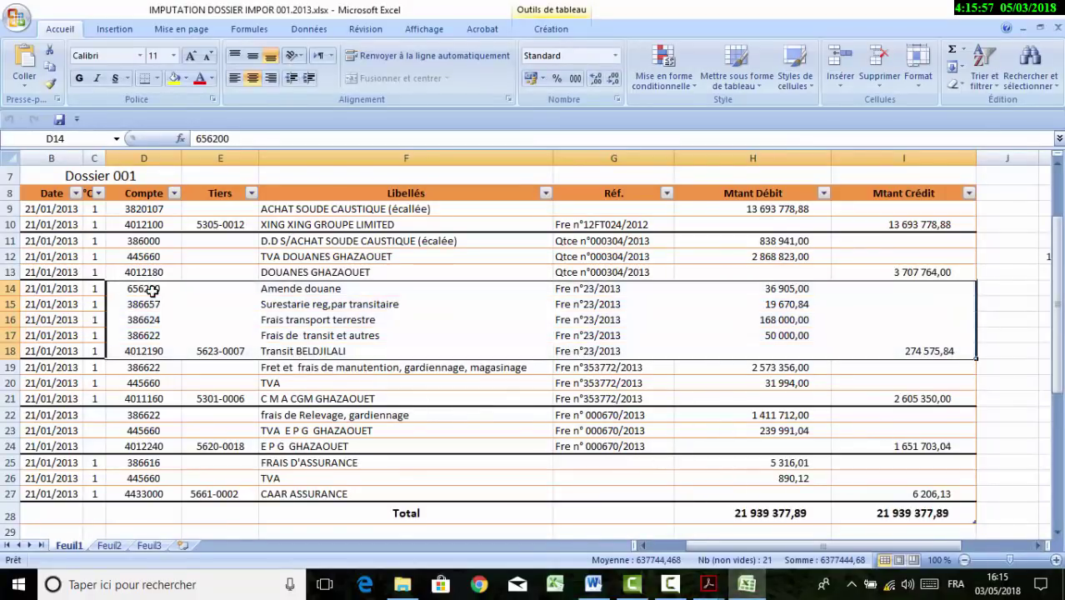
click(150, 289)
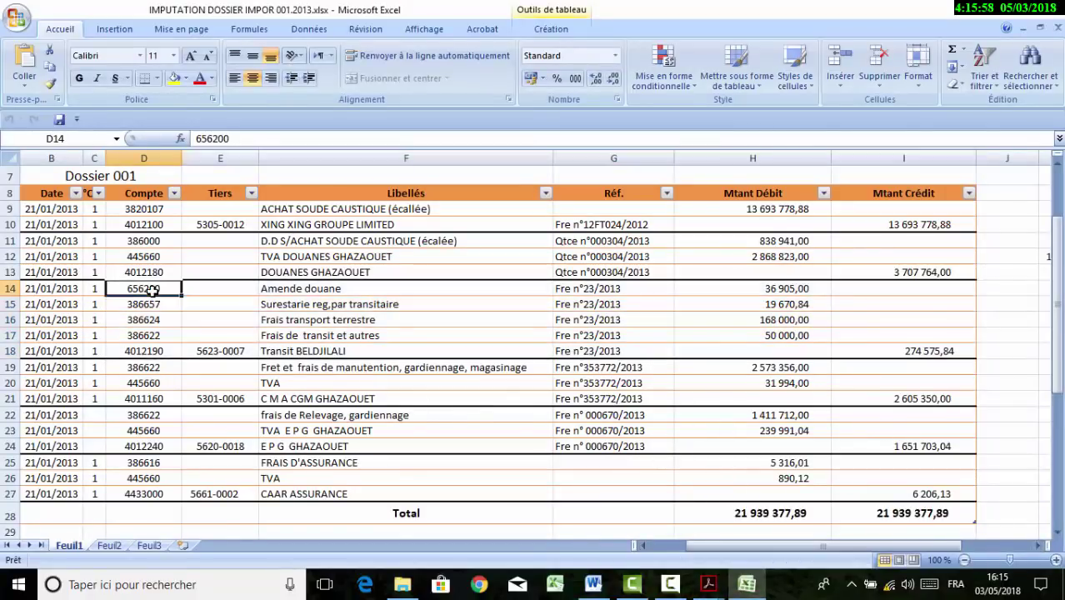
click(275, 289)
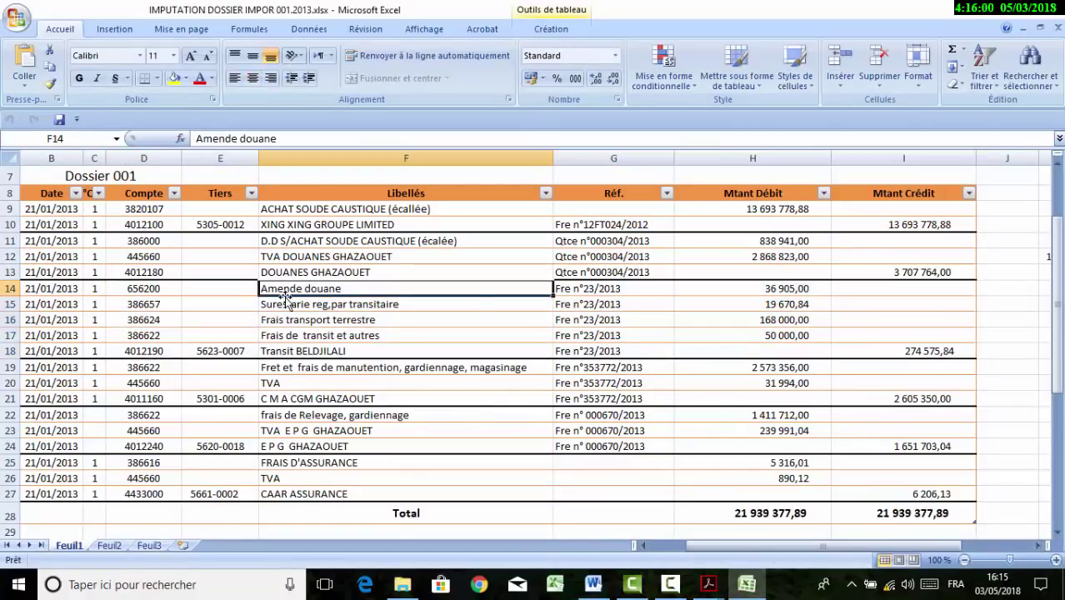
click(750, 288)
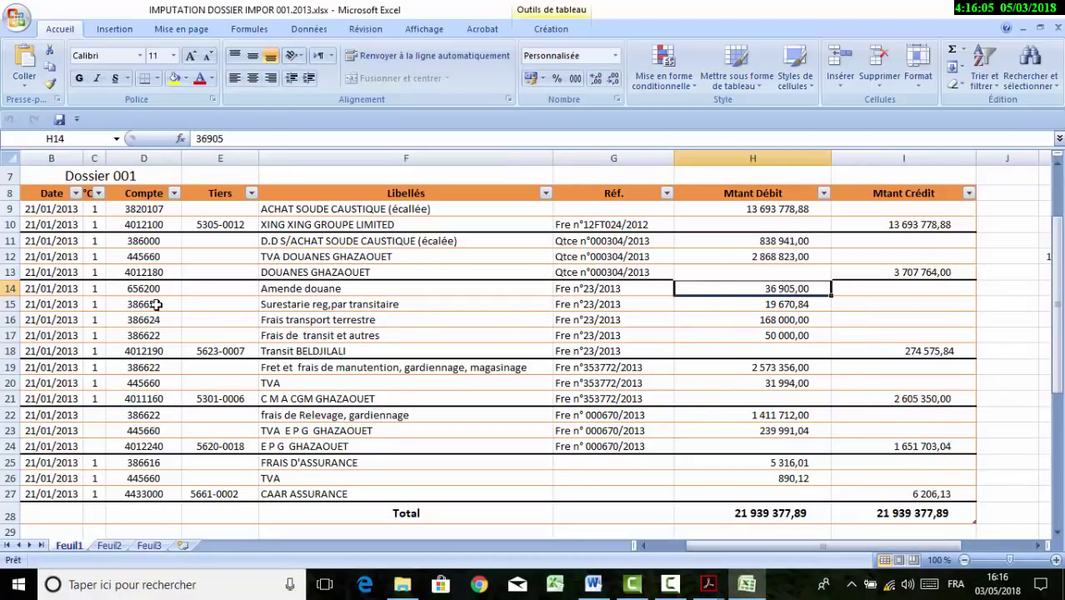
drag(154, 305, 299, 313)
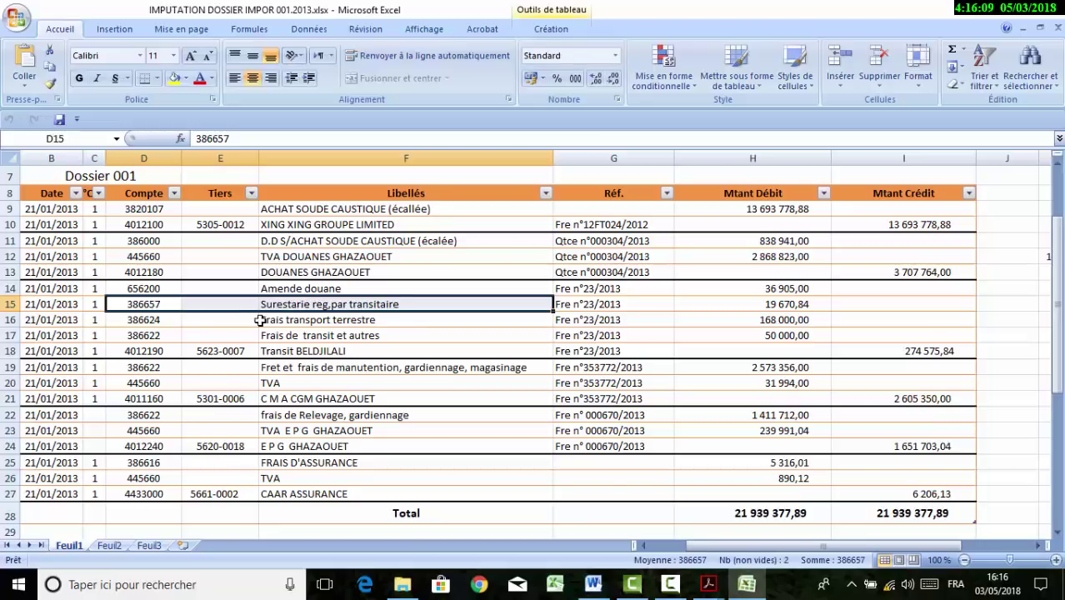
click(397, 304)
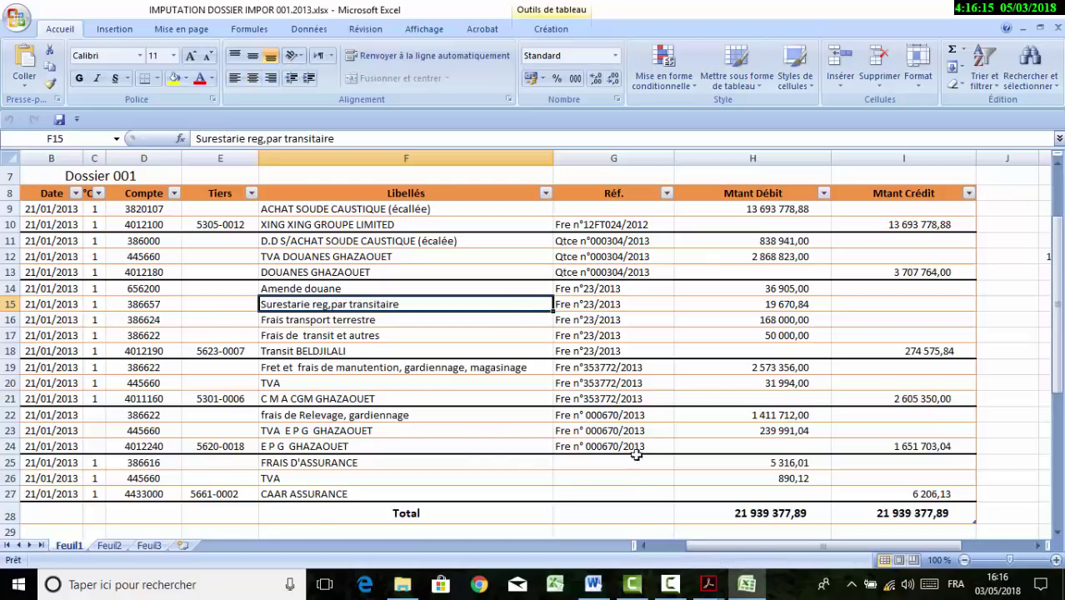
Switch to Acrobat, view CMA CGM demurrage invoice N° DZIM0363315 at 100%, and mark its settlement amount
click(709, 583)
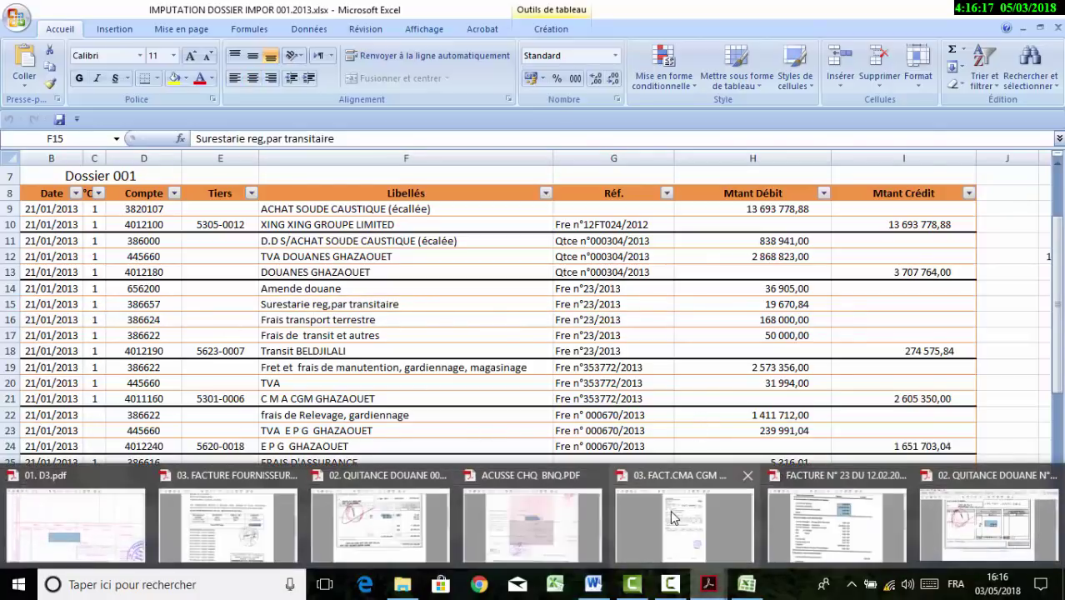
click(673, 517)
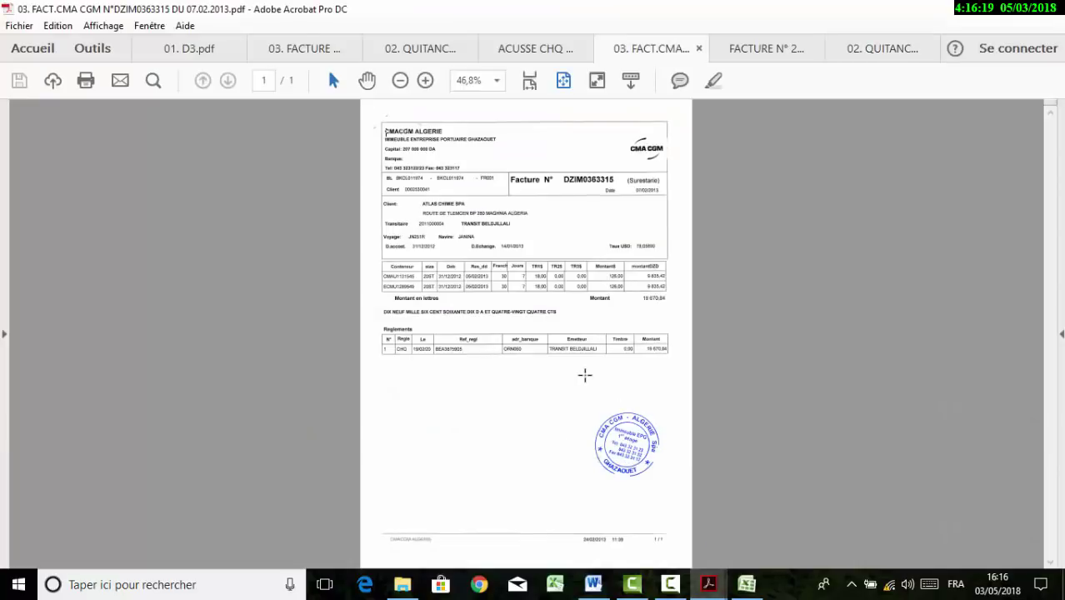
click(500, 80)
click(543, 199)
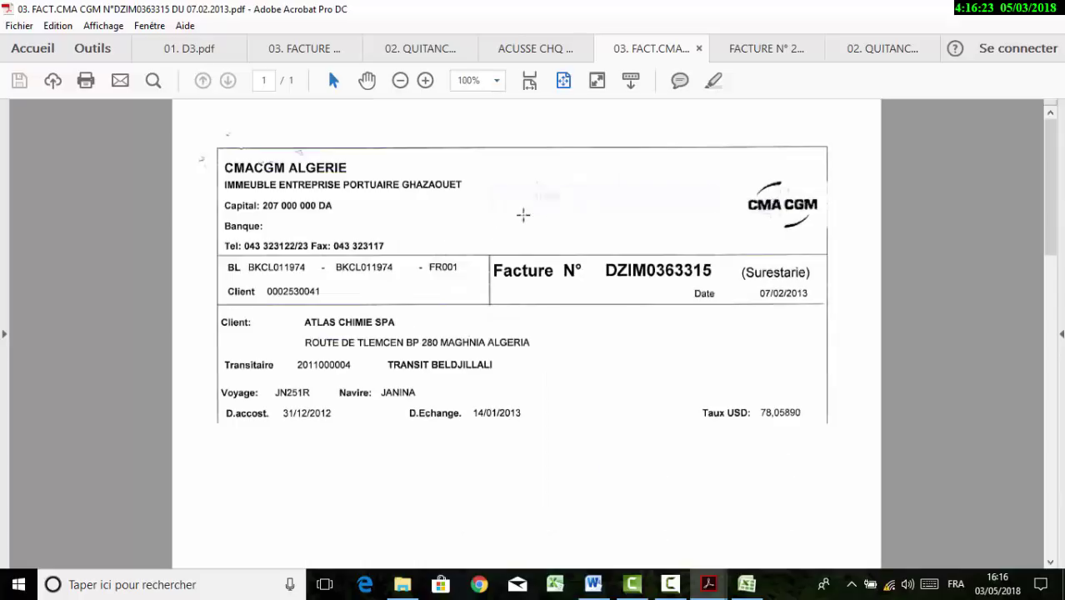
scroll(638, 348, down, 2)
scroll(638, 349, down, 4)
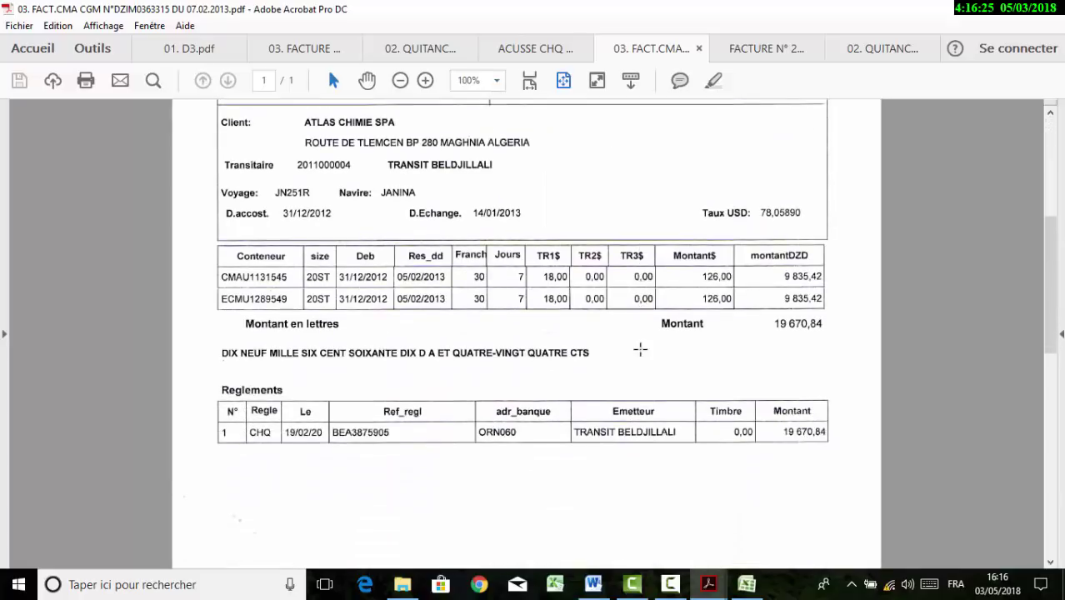
drag(776, 370, 831, 378)
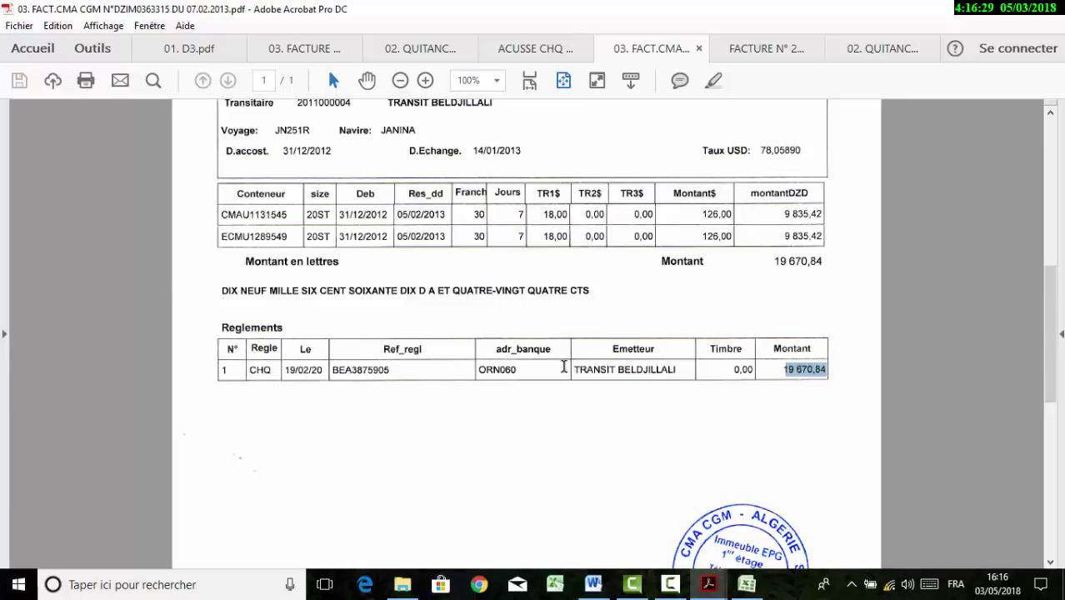
Mark the forwarding agent on the CMA CGM invoice, and mark the amount in its Reglements table again
scroll(526, 367, up, 2)
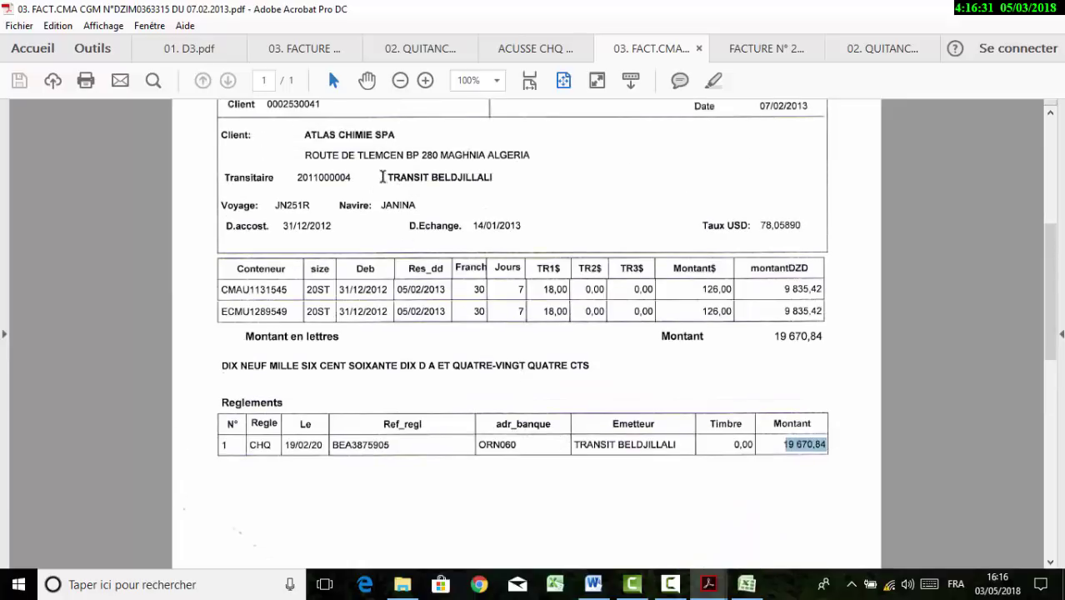
drag(382, 177, 501, 176)
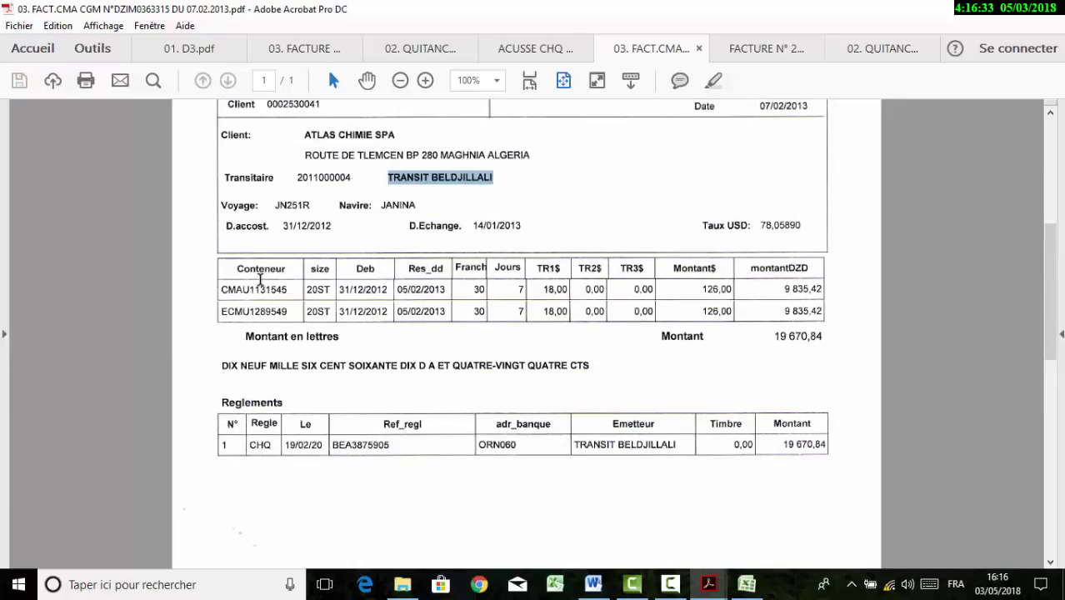
scroll(503, 304, up, 2)
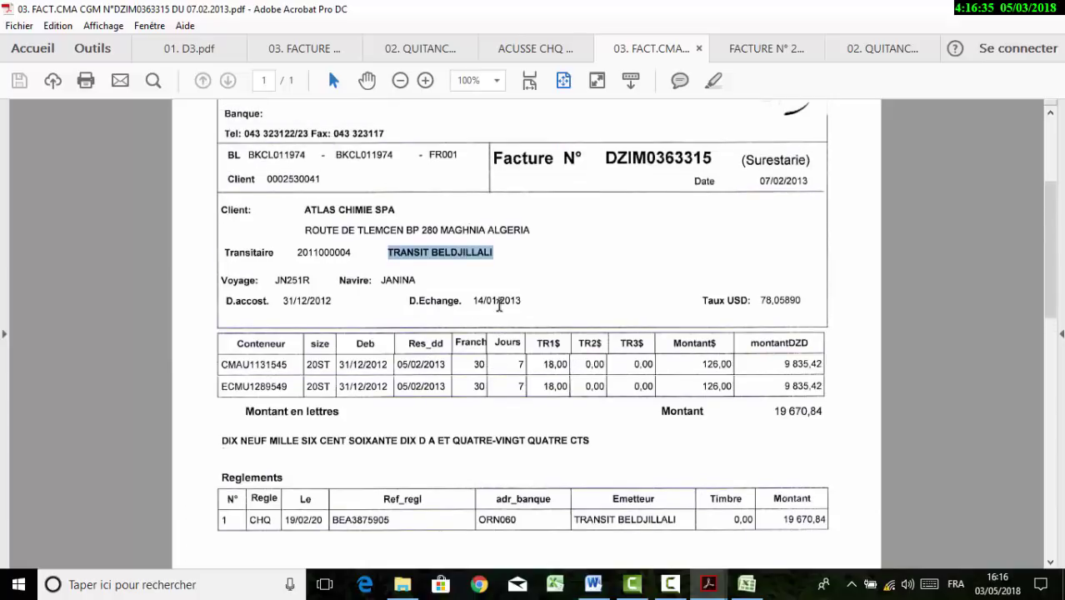
scroll(499, 306, down, 3)
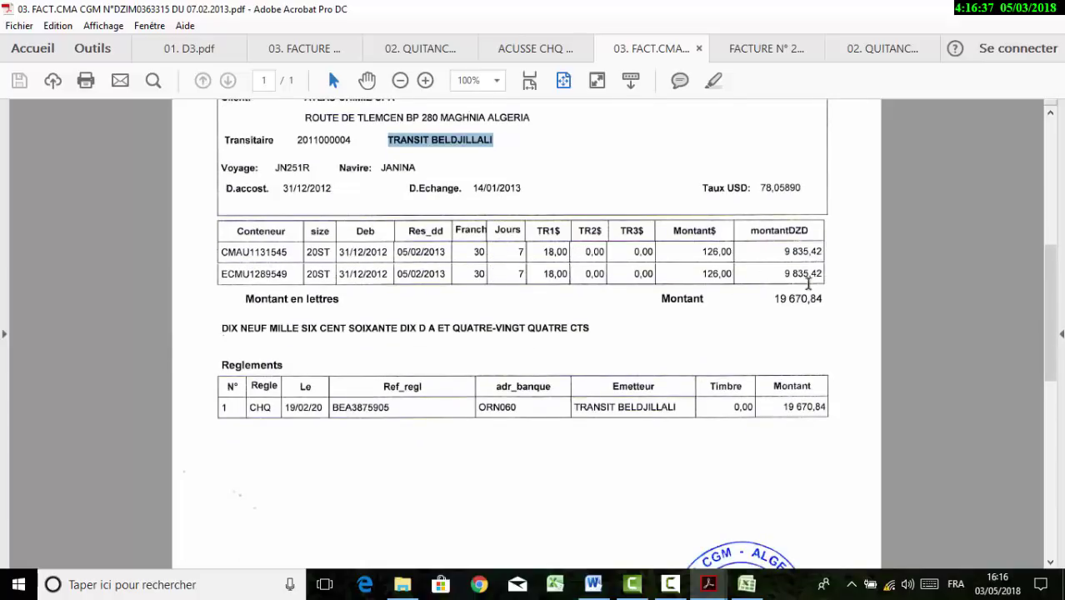
click(782, 407)
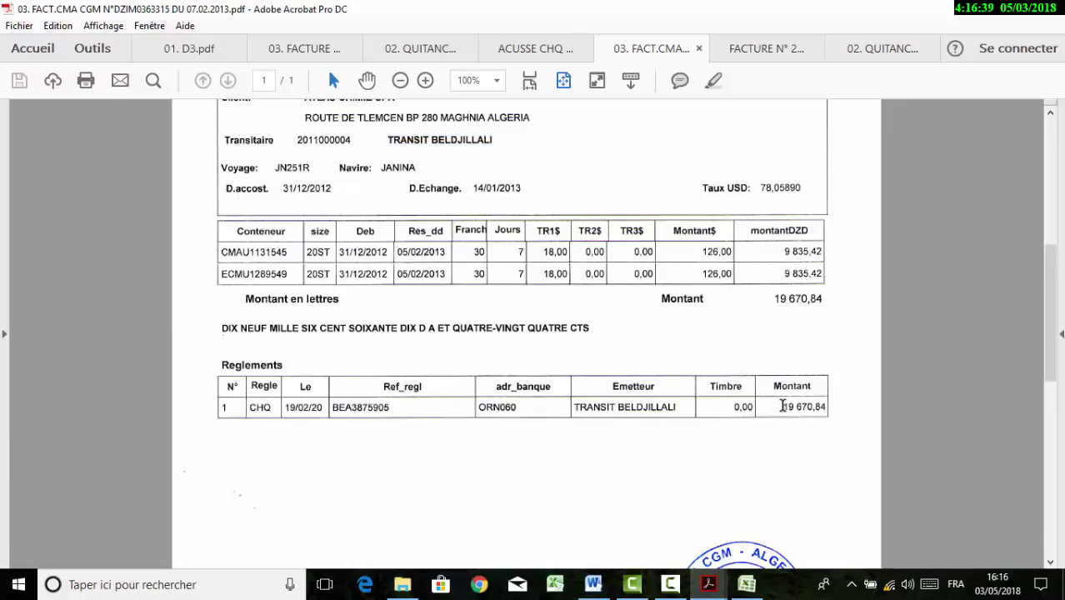
drag(782, 407, 830, 407)
scroll(728, 434, down, 1)
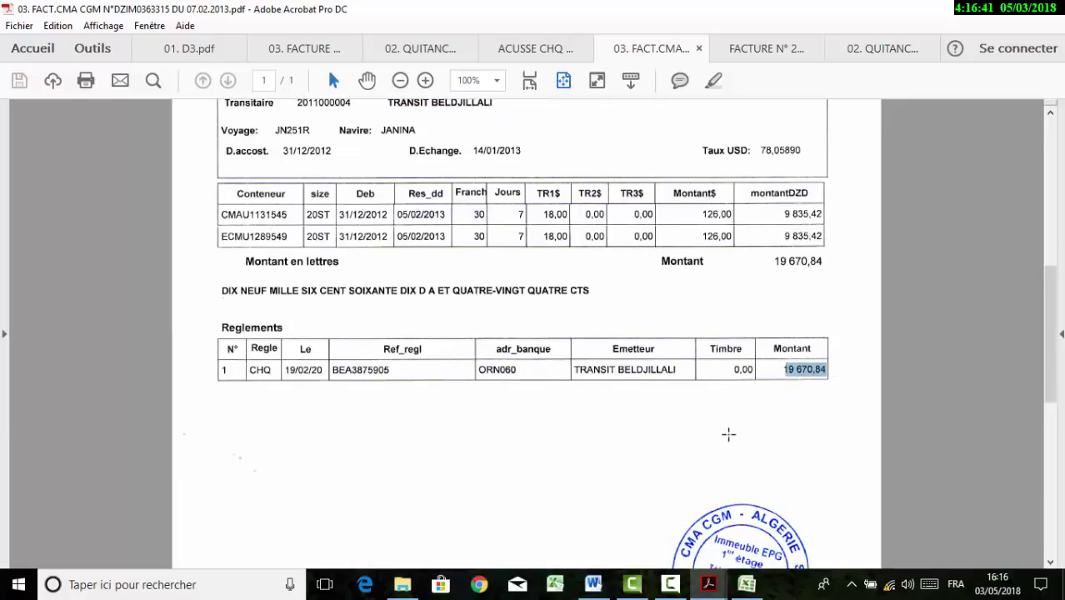
Return to transit invoice N° 23 and point out the Surestaries amount under the sums paid to other administrations
click(280, 50)
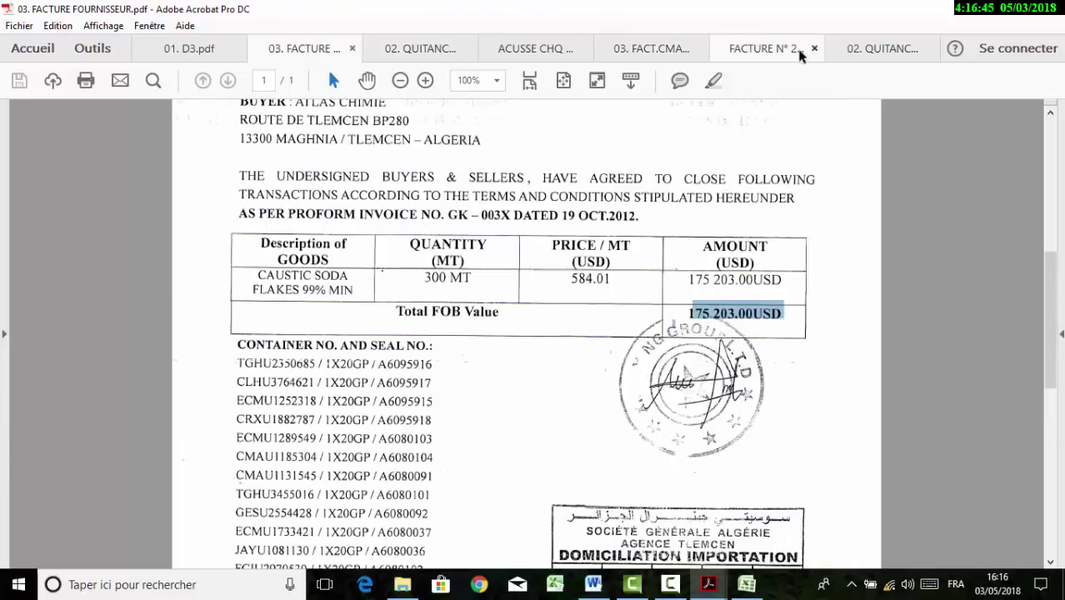
click(761, 52)
drag(550, 317, 587, 314)
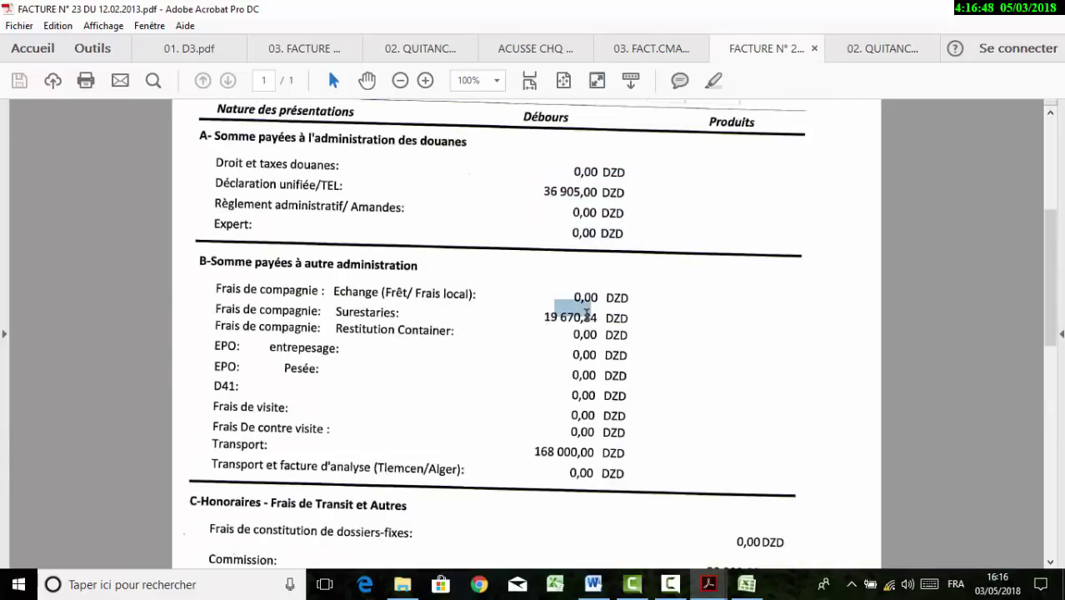
click(542, 317)
click(547, 318)
scroll(542, 390, down, 2)
Mark the Transport disbursement and the Commission amount on transit invoice N° 23
drag(531, 389, 582, 393)
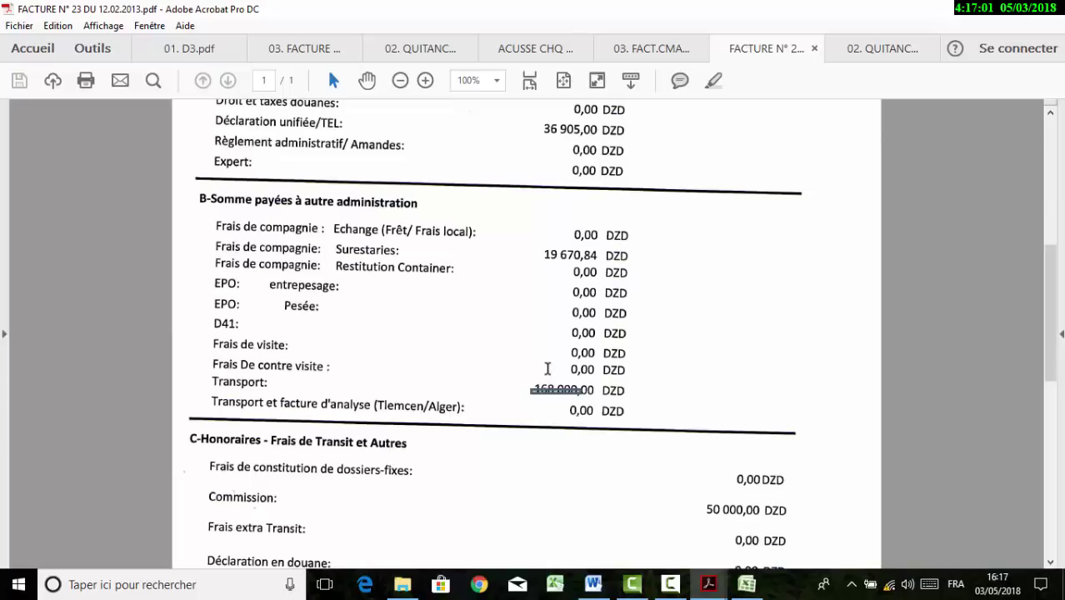
click(516, 427)
click(533, 401)
scroll(541, 385, down, 1)
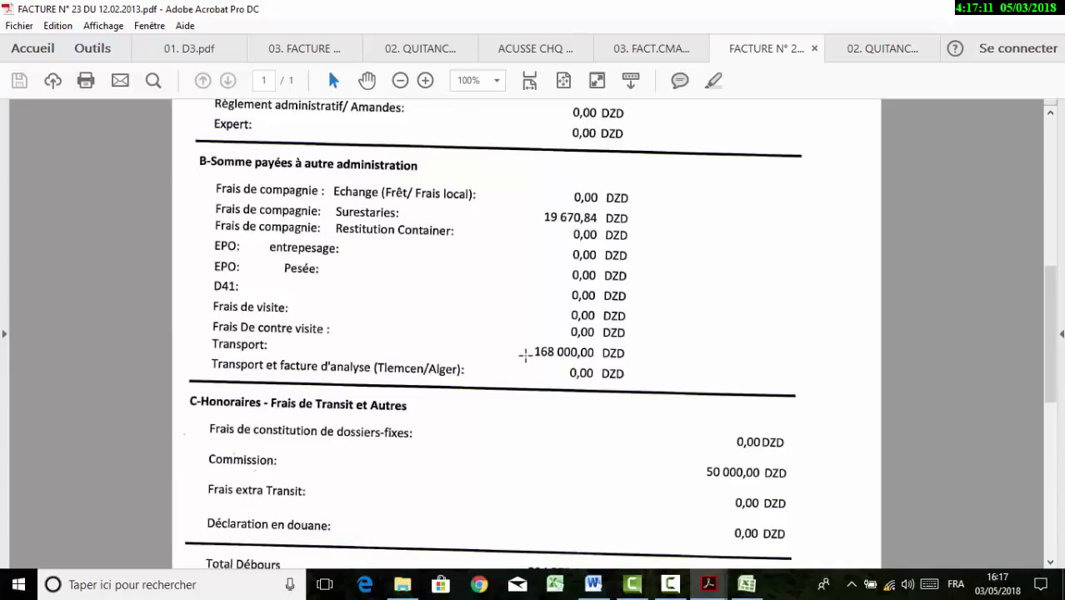
scroll(525, 354, down, 1)
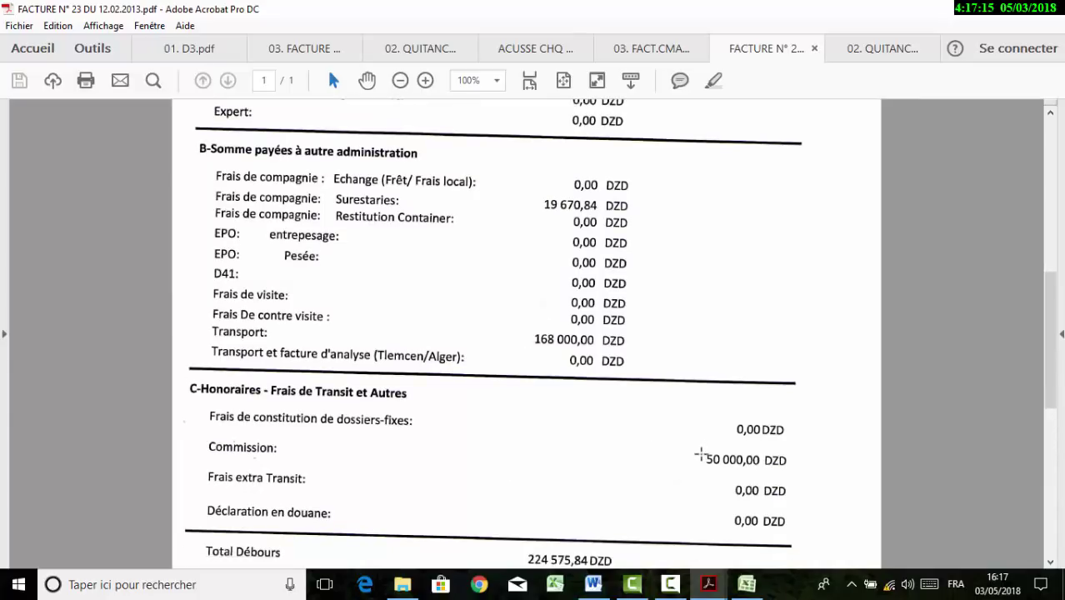
drag(702, 458, 779, 463)
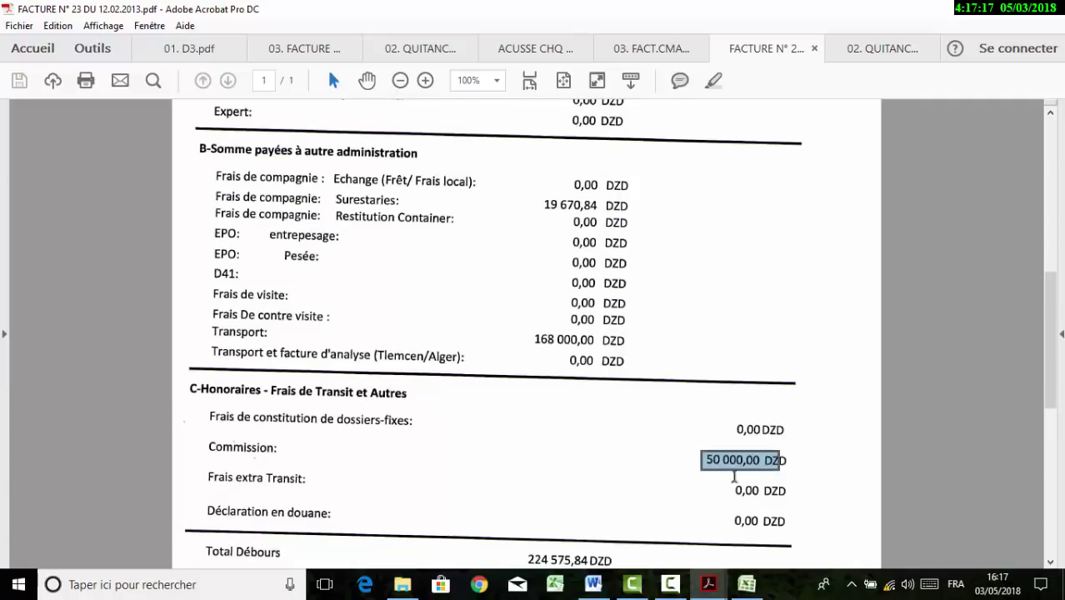
Mark the Total Débours amount on transit invoice N° 23 and review the fees and invoice total below it
scroll(675, 405, down, 5)
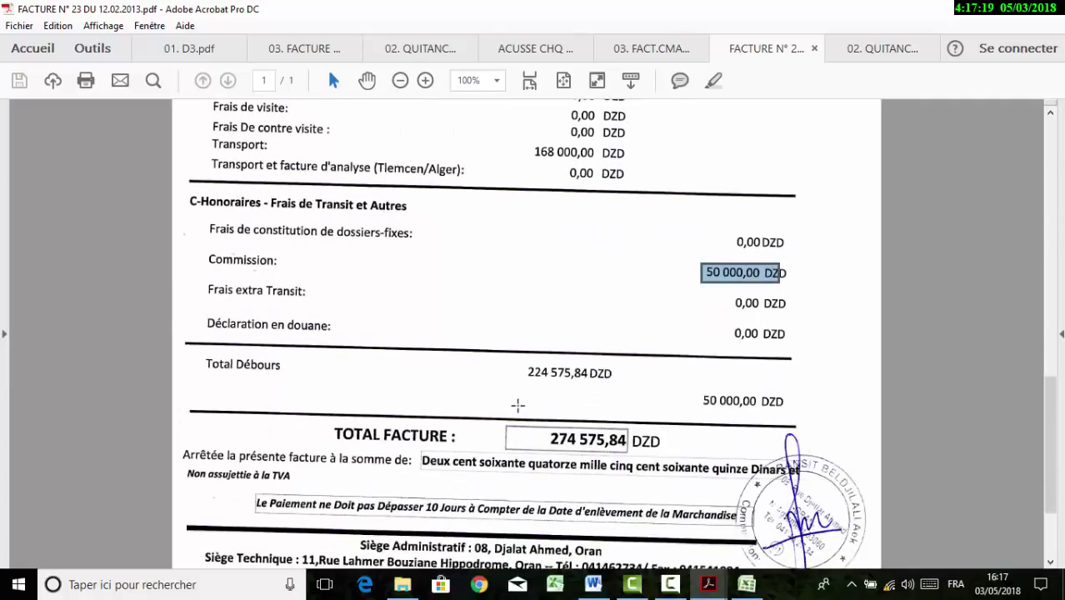
drag(527, 374, 613, 360)
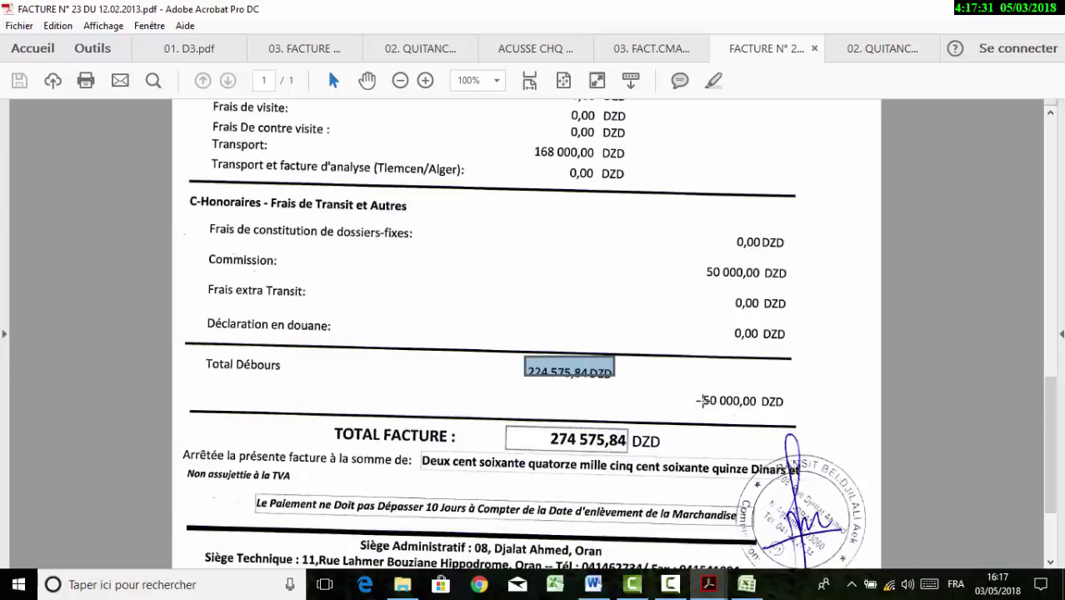
key(ctrl+a)
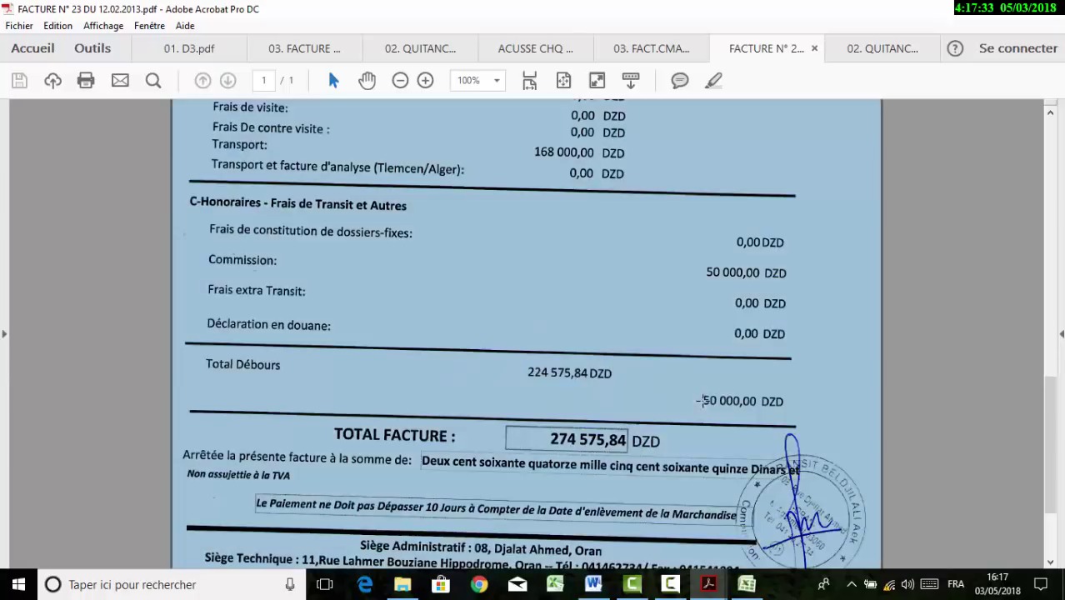
click(584, 431)
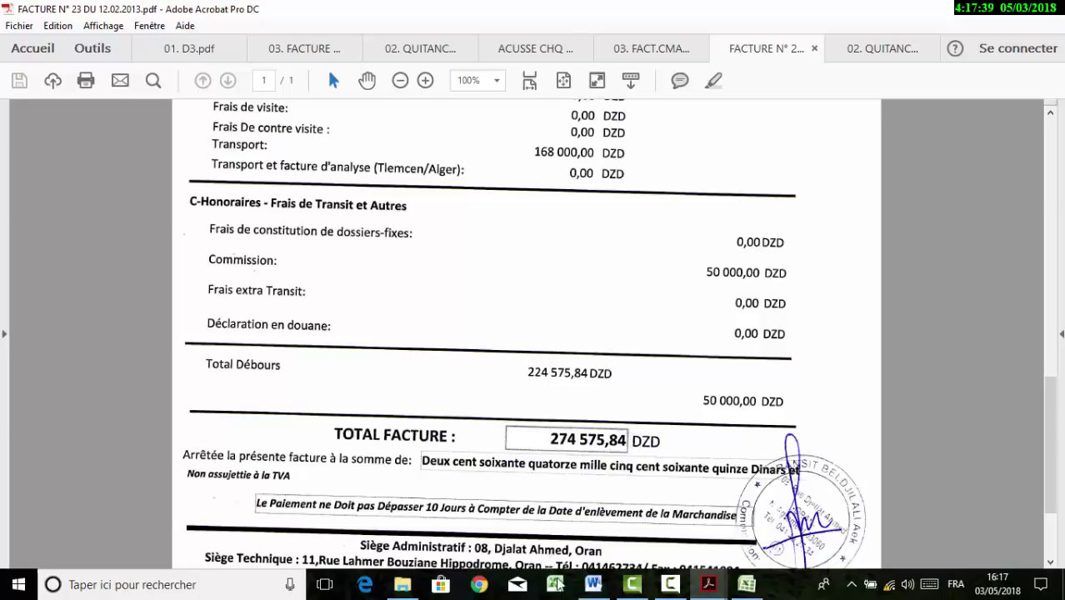
Switch to Excel and select, one by one, the label-to-debit cells of the Amende douane, Surestarie and Frais transport terrestre entries
click(745, 584)
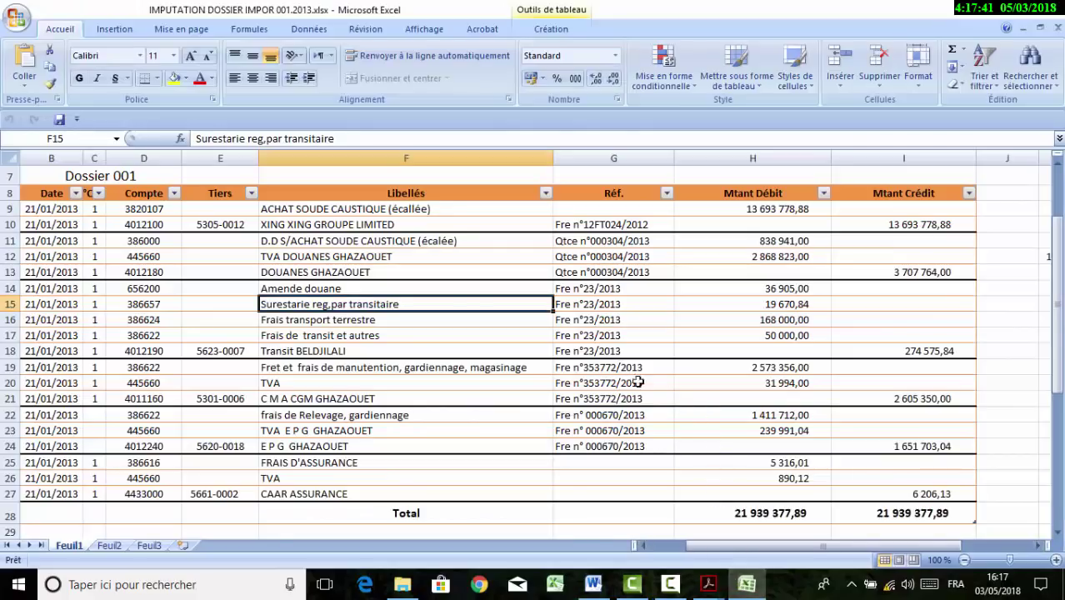
click(291, 287)
drag(292, 286, 716, 285)
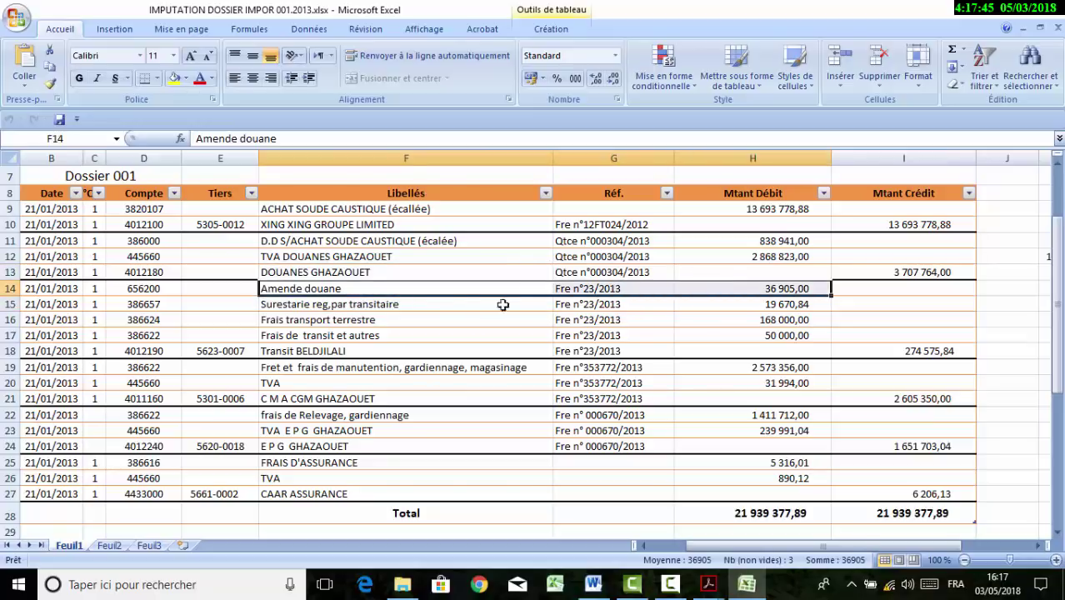
click(372, 305)
drag(373, 305, 769, 302)
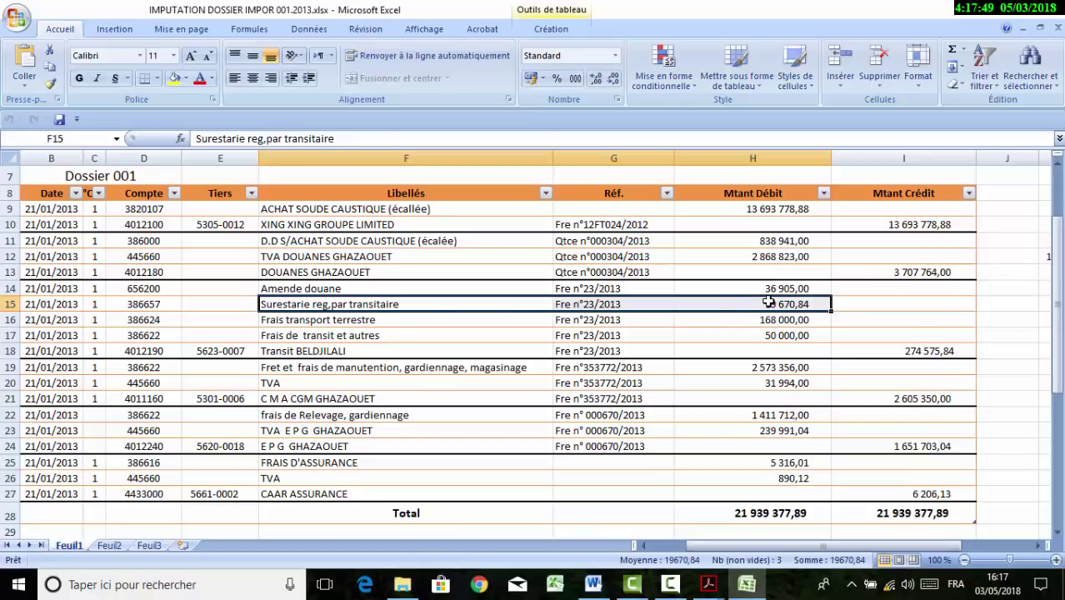
click(342, 321)
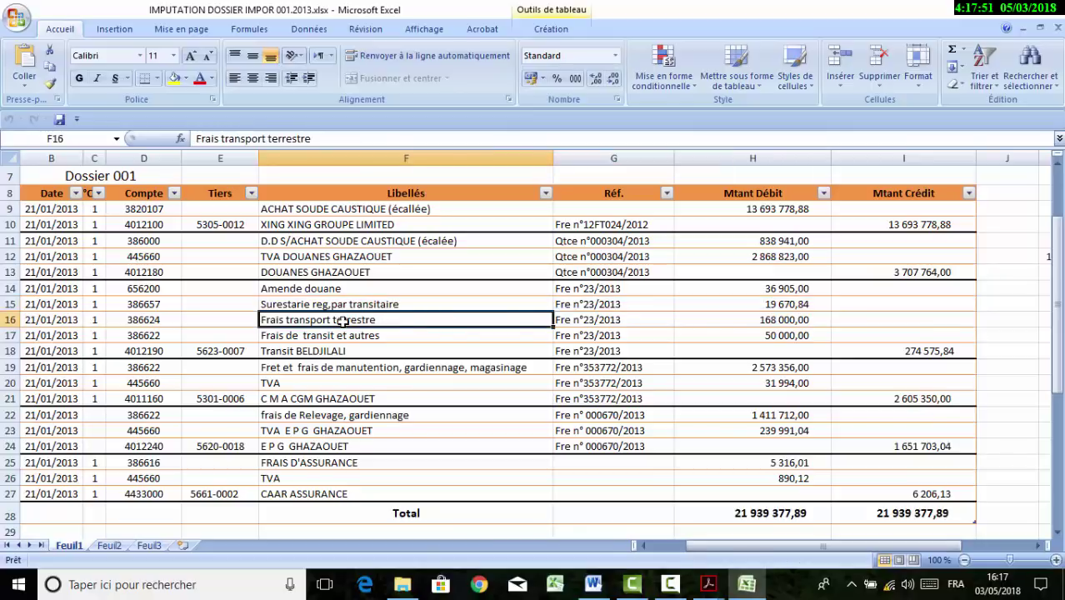
drag(342, 320, 723, 319)
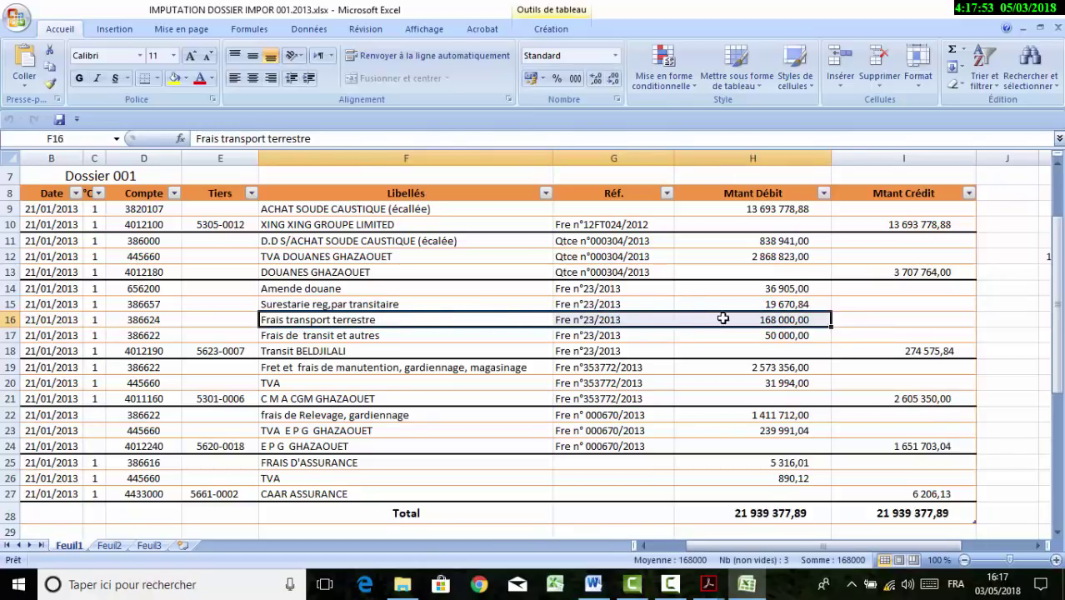
Point out the account numbers of the Surestarie, Frais transport terrestre and Frais de transit et autres entries
drag(129, 300, 715, 286)
click(144, 305)
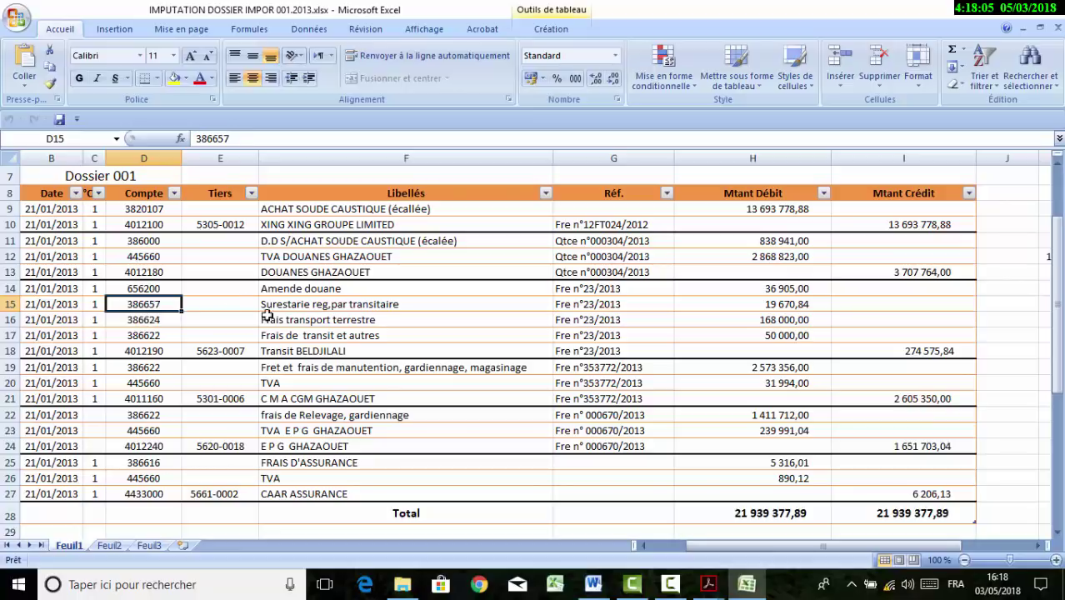
click(154, 319)
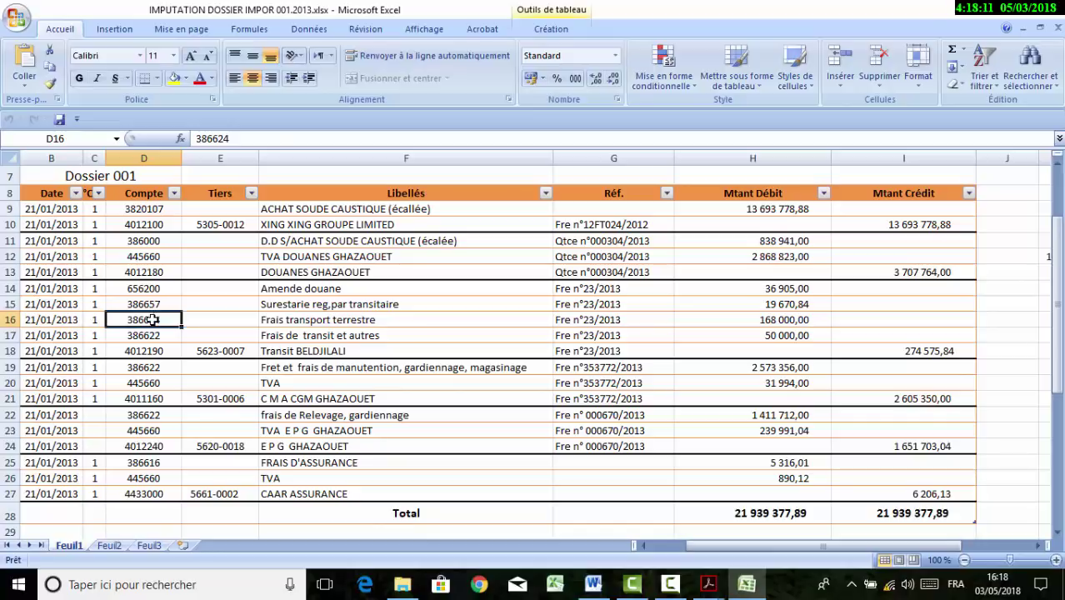
click(153, 336)
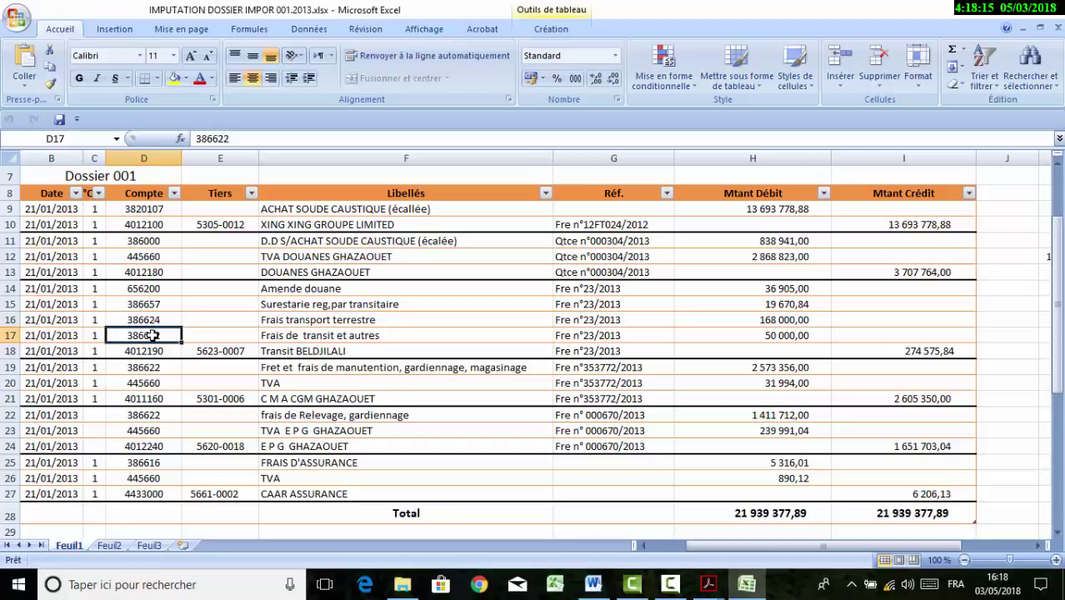
Select the Transit BELDJILALI entry and its credit amount, then switch to Acrobat to check it against the total of invoice N° 23
drag(144, 351, 754, 350)
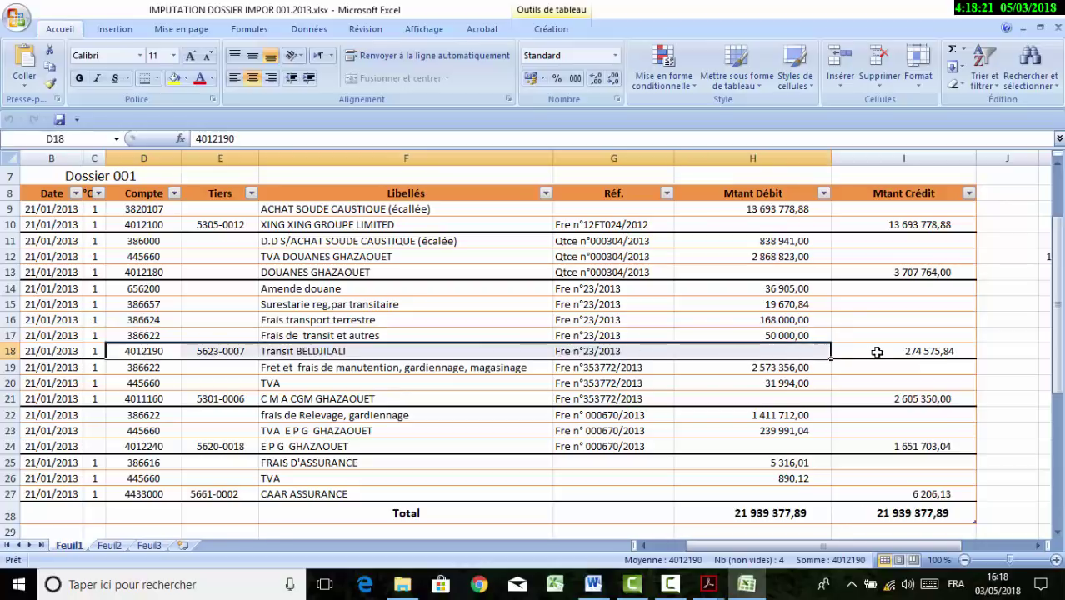
click(917, 350)
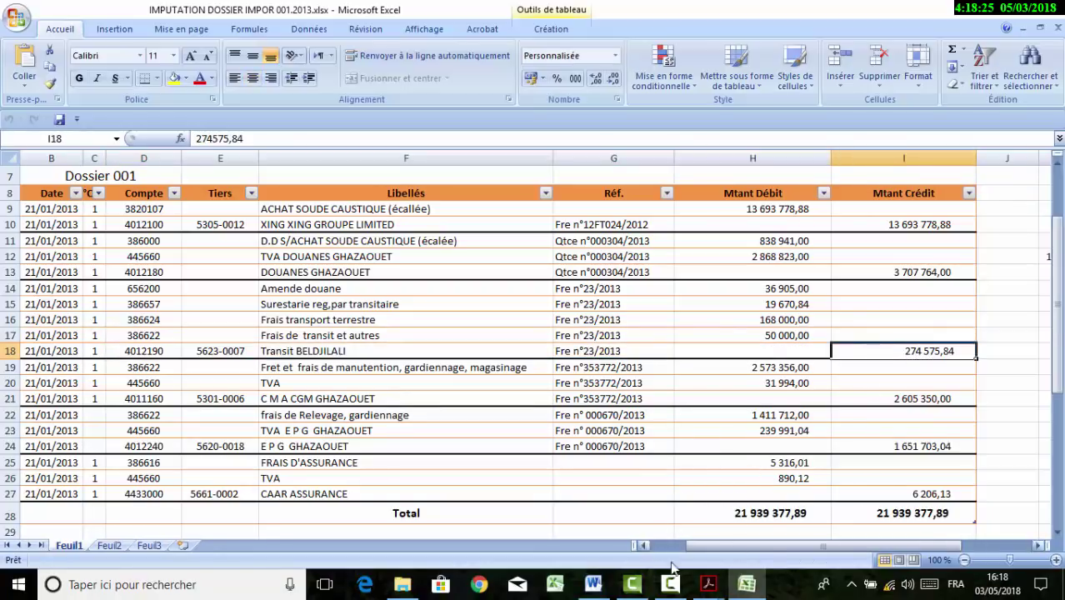
mouse_move(708, 583)
click(674, 514)
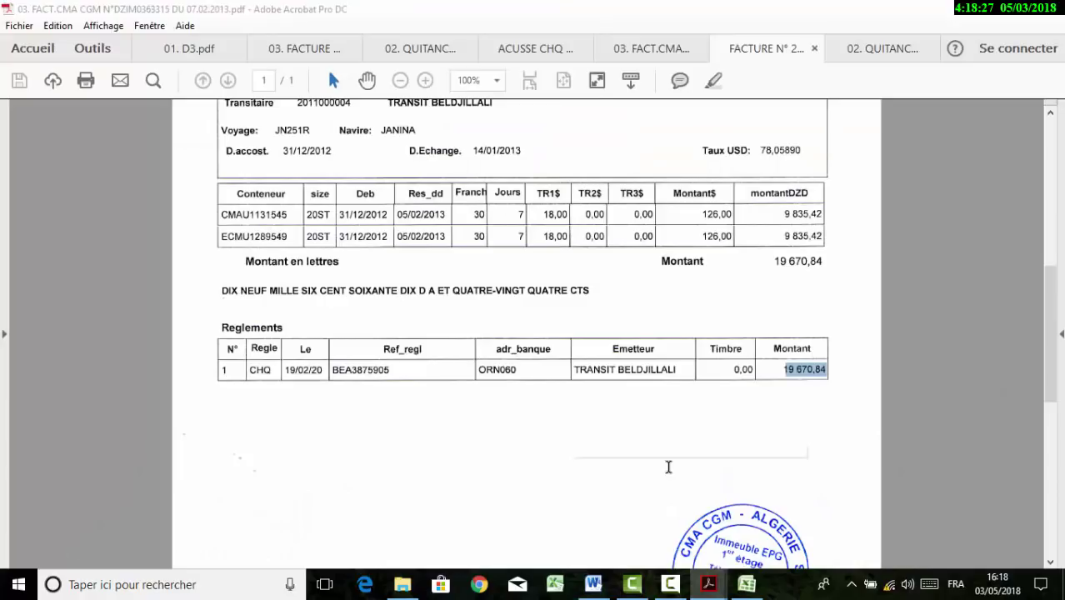
click(772, 49)
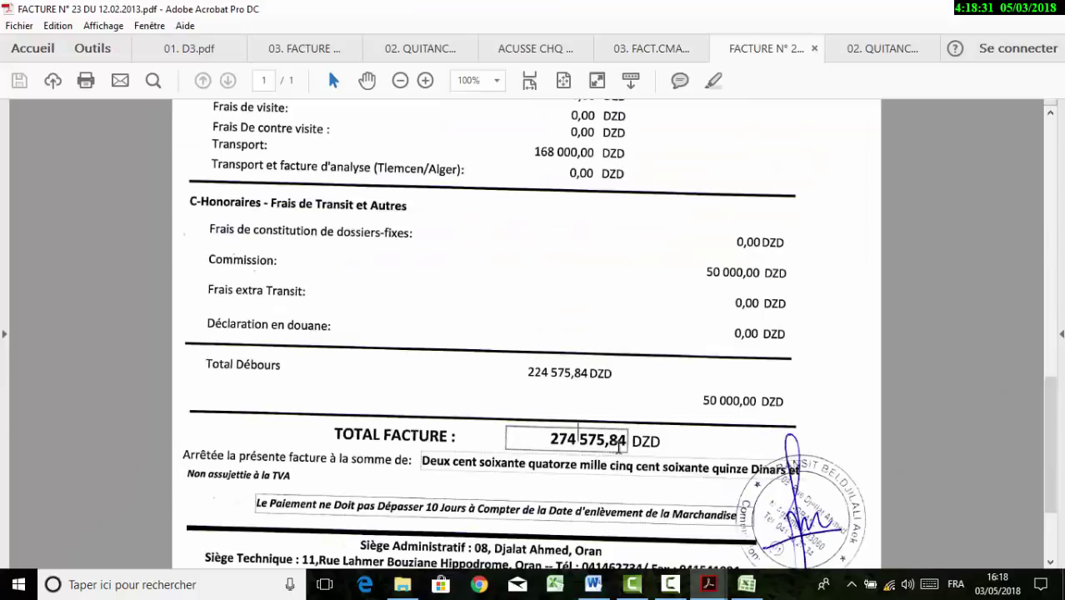
Switch to Excel and select the block of Fre n°23/2013 entries, then the block of Fre n°353772/2013 entries
click(746, 584)
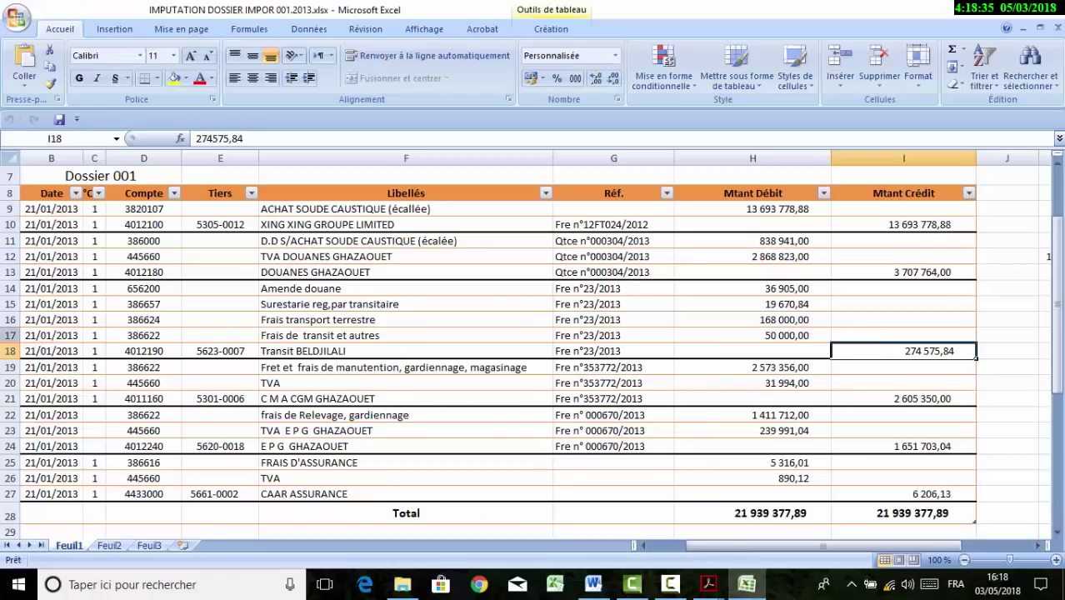
click(75, 288)
drag(85, 311, 952, 358)
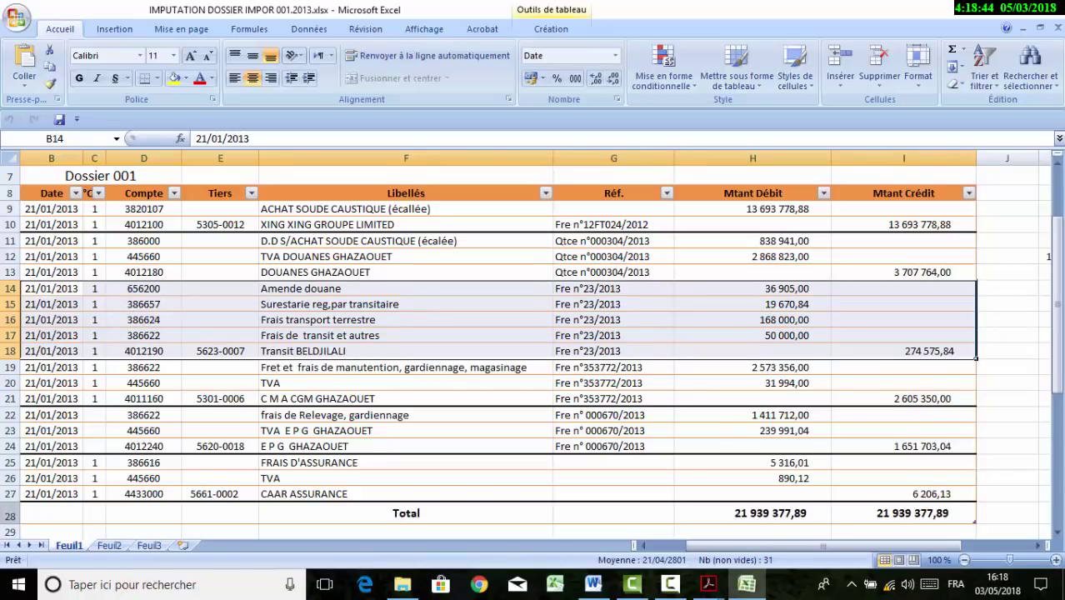
click(128, 366)
drag(127, 367, 914, 396)
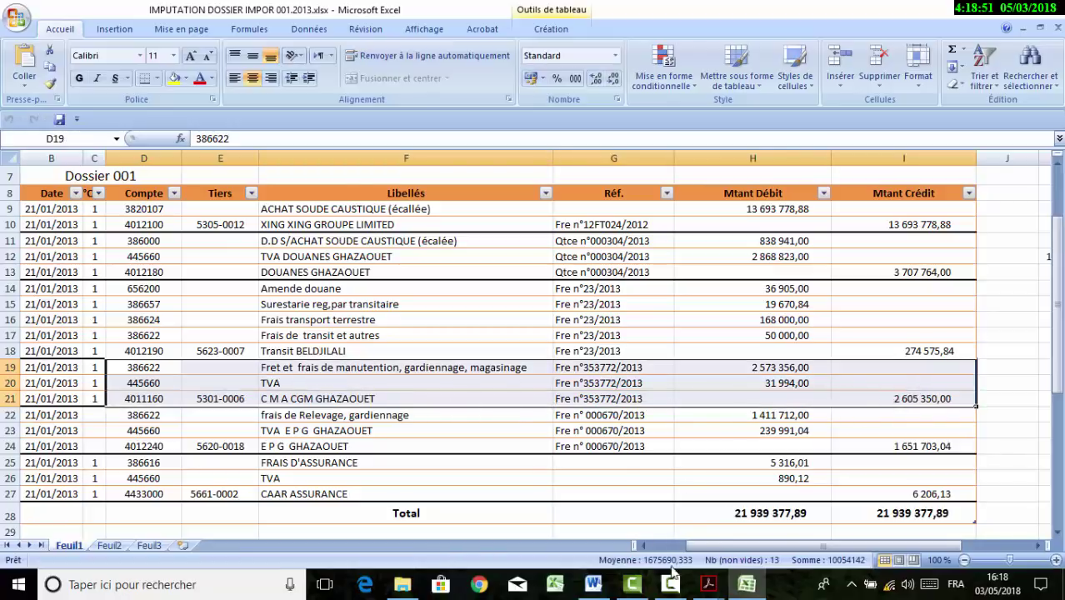
Switch to Acrobat and mark the freight amount on the D3 customs declaration
click(708, 584)
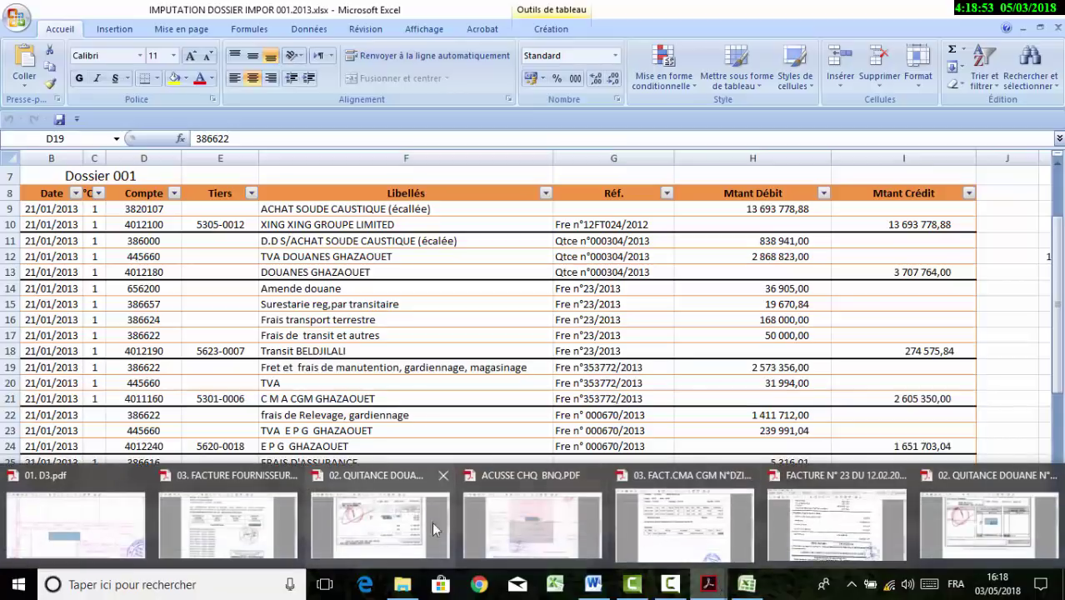
click(83, 534)
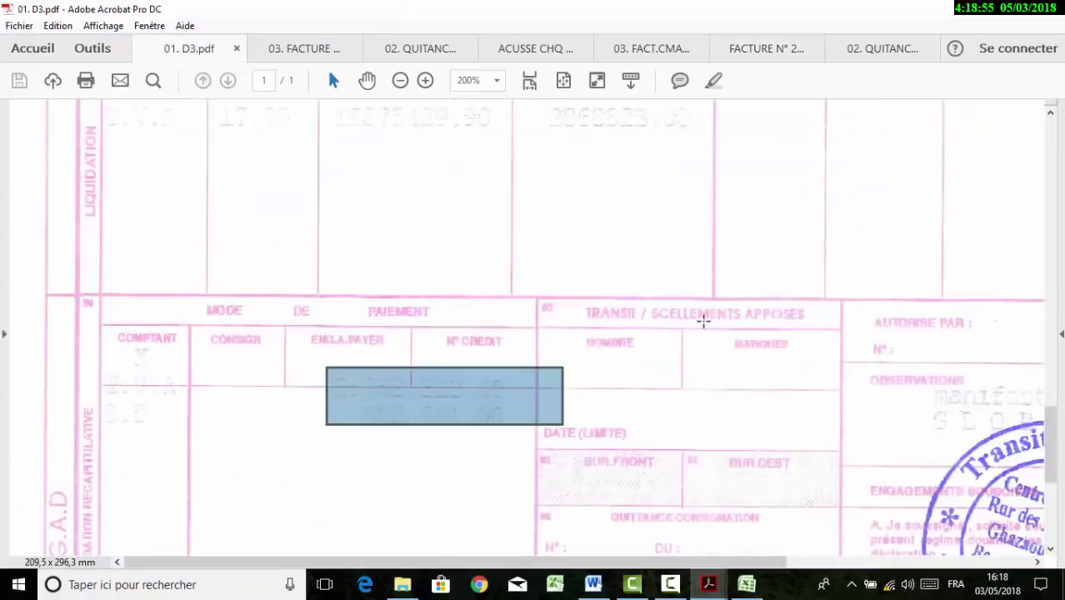
scroll(703, 318, up, 8)
scroll(703, 321, up, 2)
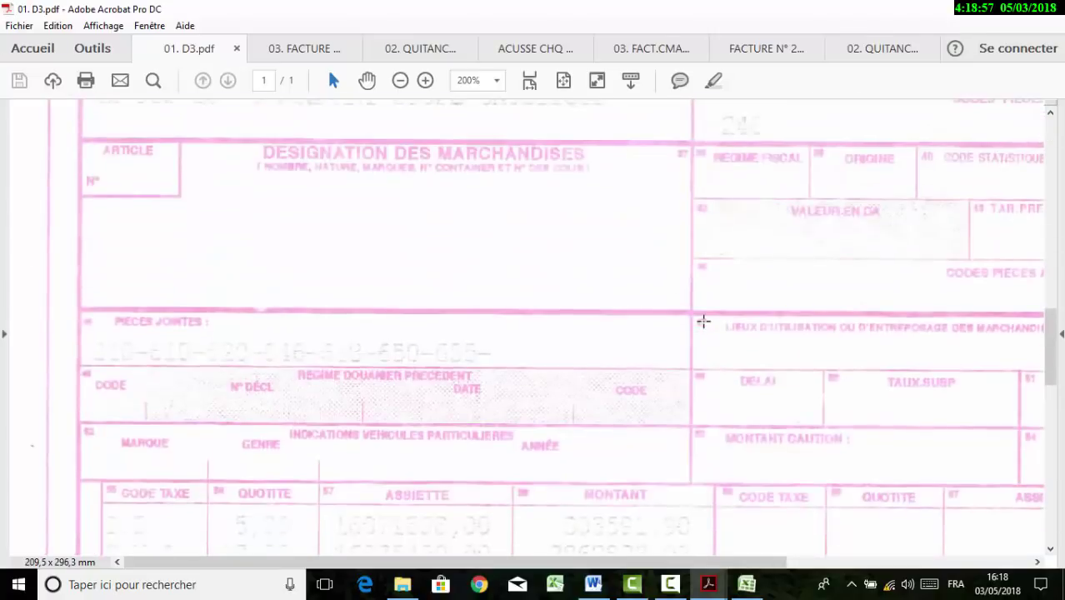
scroll(909, 368, up, 4)
scroll(910, 369, up, 1)
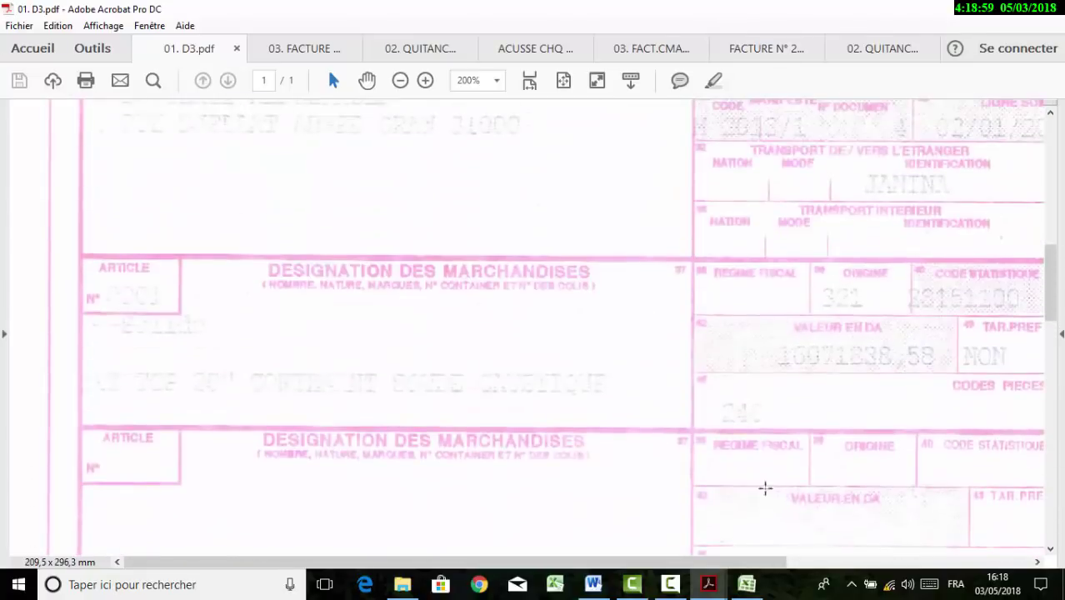
drag(683, 562, 926, 508)
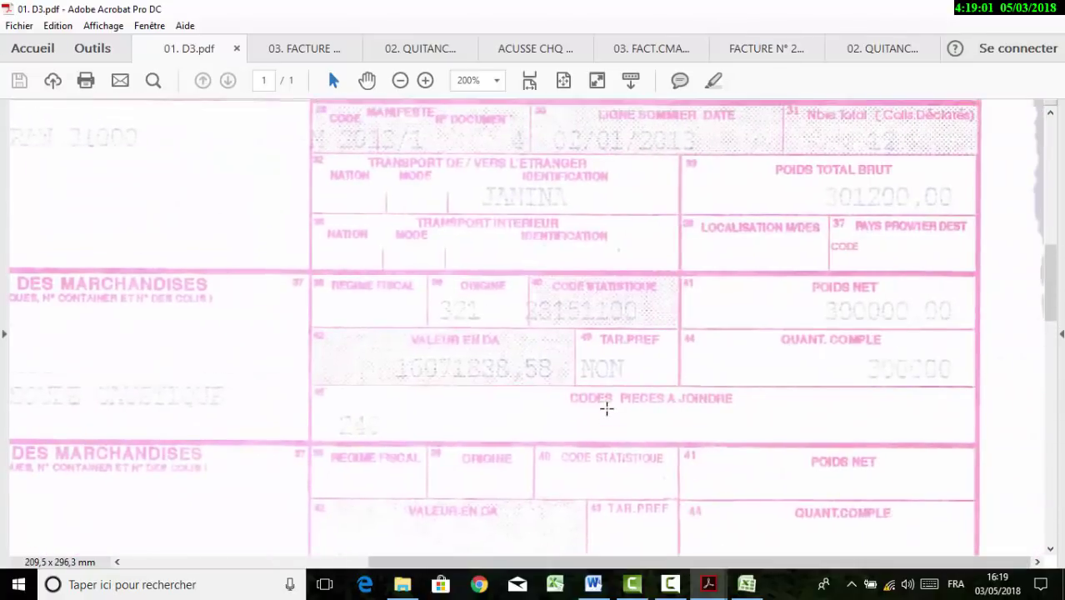
scroll(607, 408, up, 2)
click(474, 426)
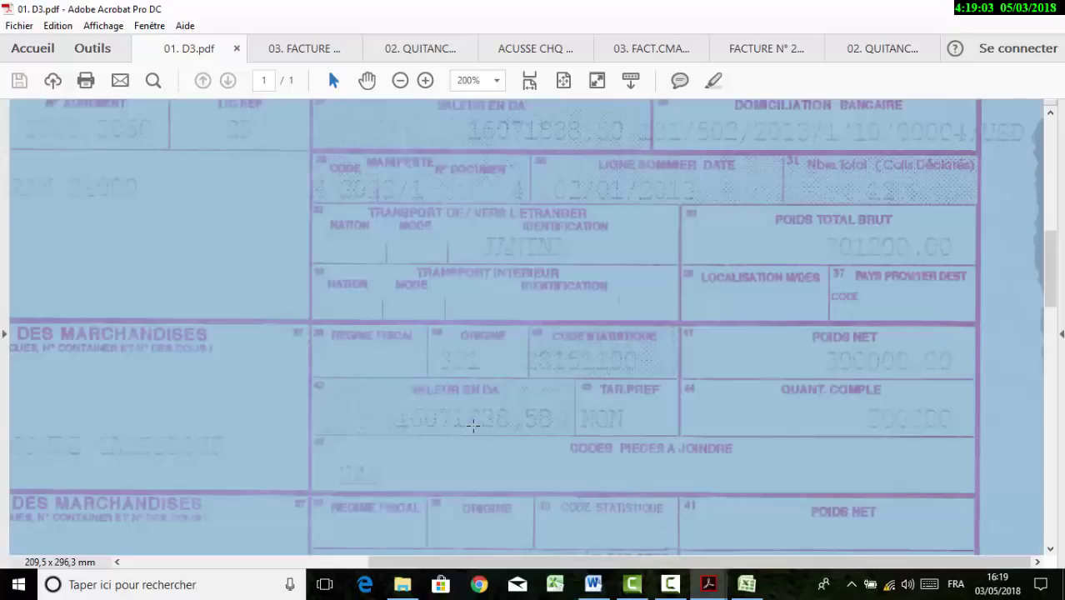
click(471, 415)
scroll(489, 361, up, 8)
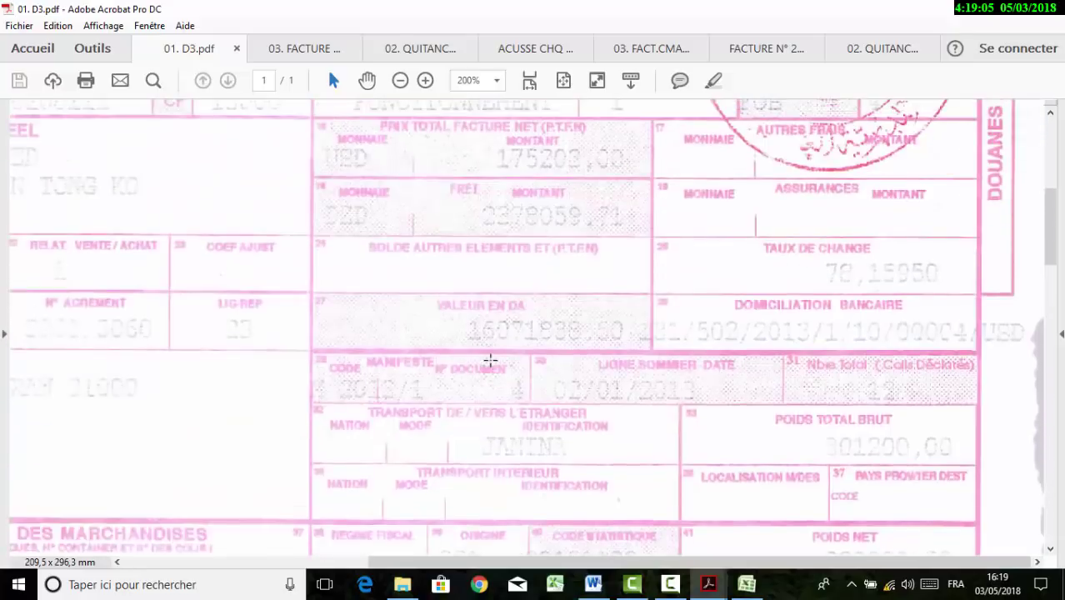
drag(467, 265, 638, 313)
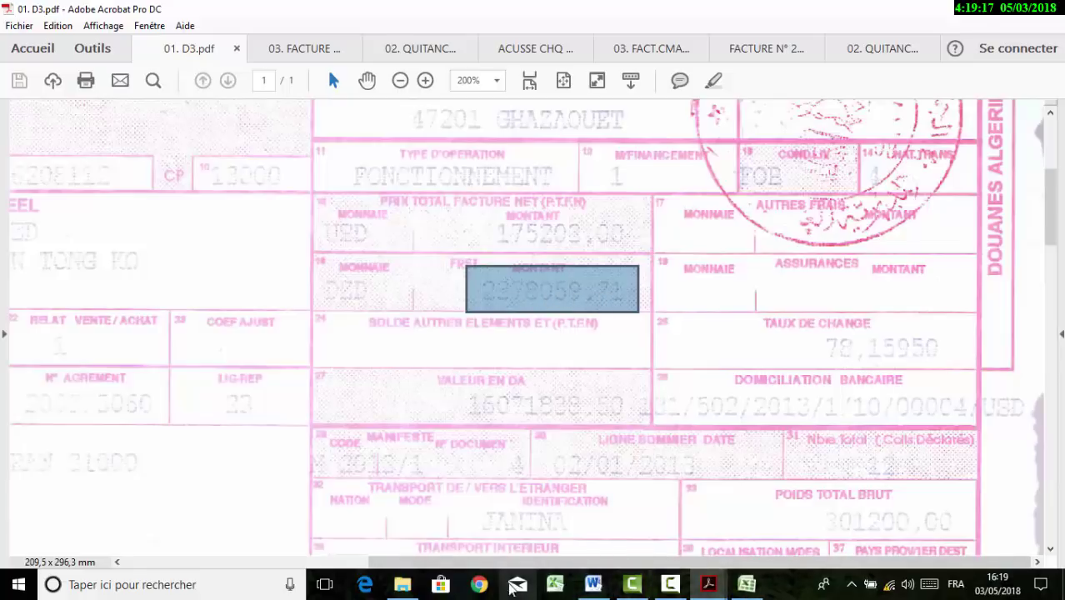
Switch to File Explorer and open FACT 353772.PDF from the invoice DZIM0353772 folder inside 03. CMA CGM
click(403, 585)
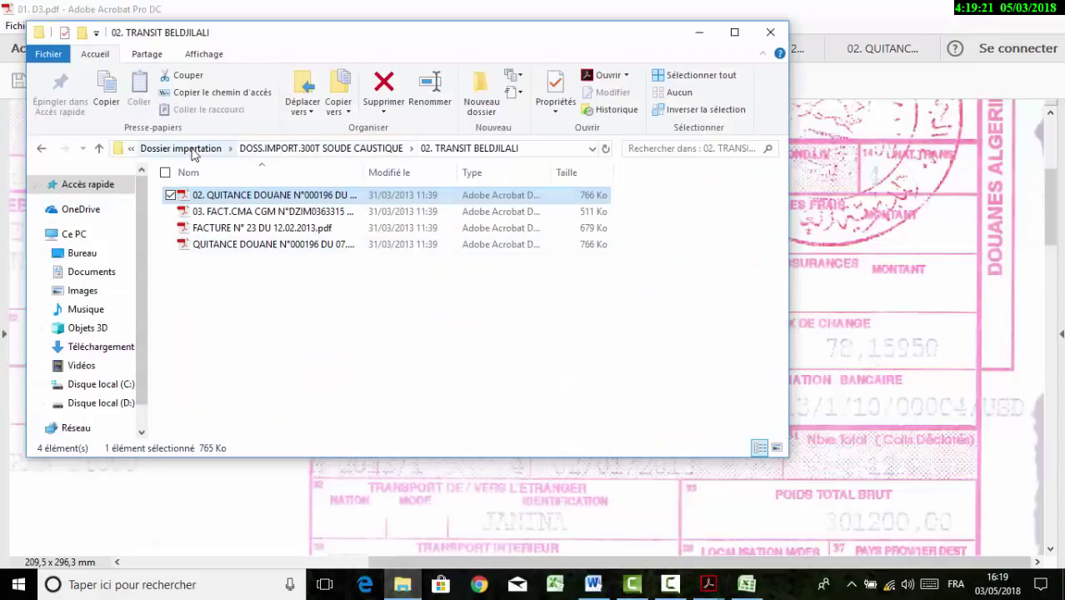
click(298, 148)
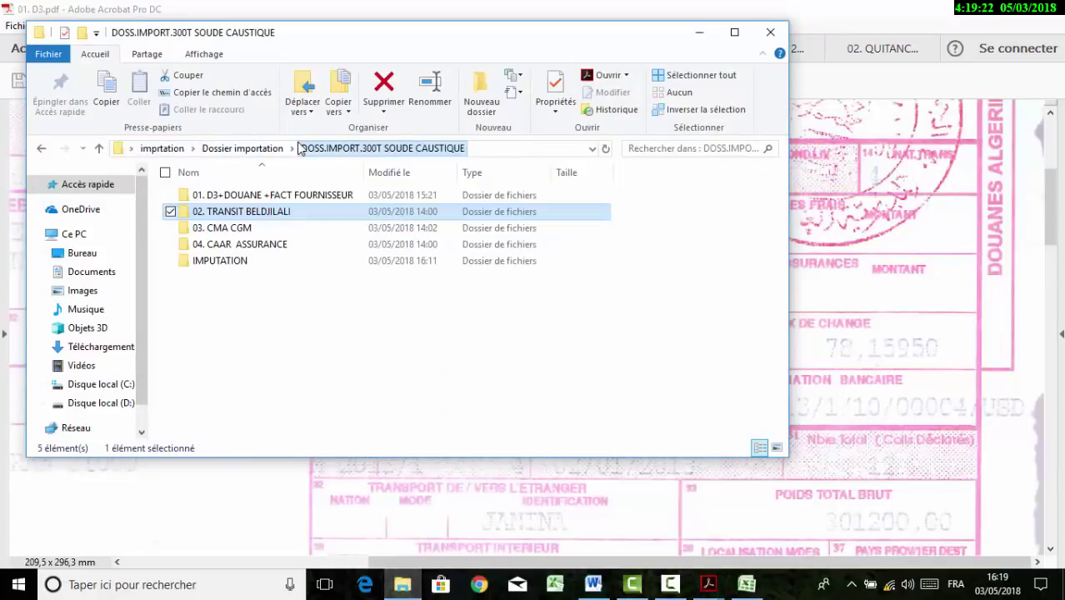
double_click(232, 233)
double_click(240, 195)
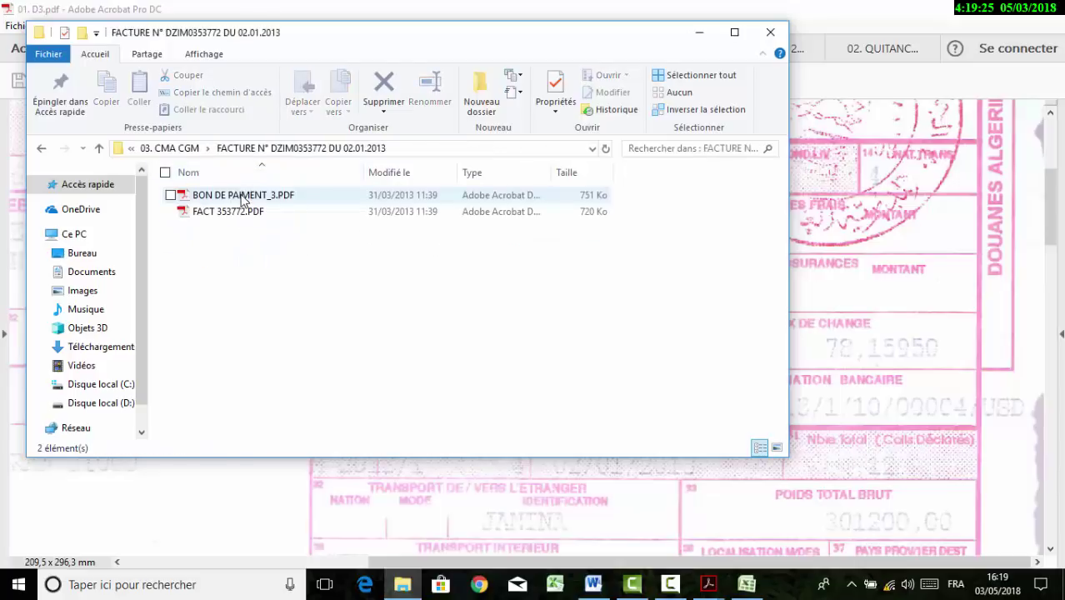
double_click(241, 211)
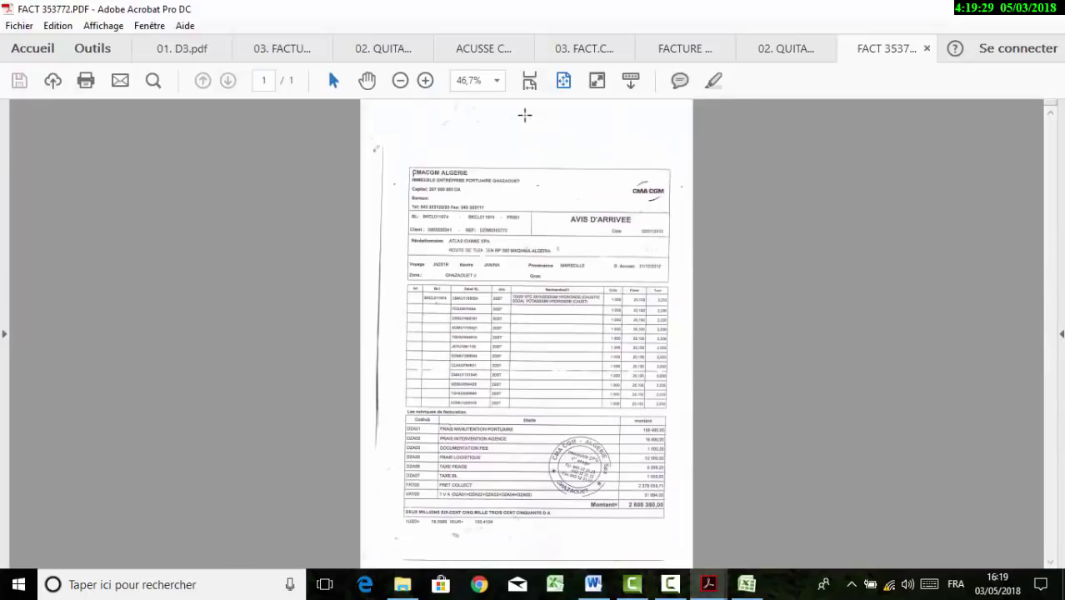
Mark the CMACGM ALGERIE issuer name on invoice 353772 and review the billing items table
click(497, 81)
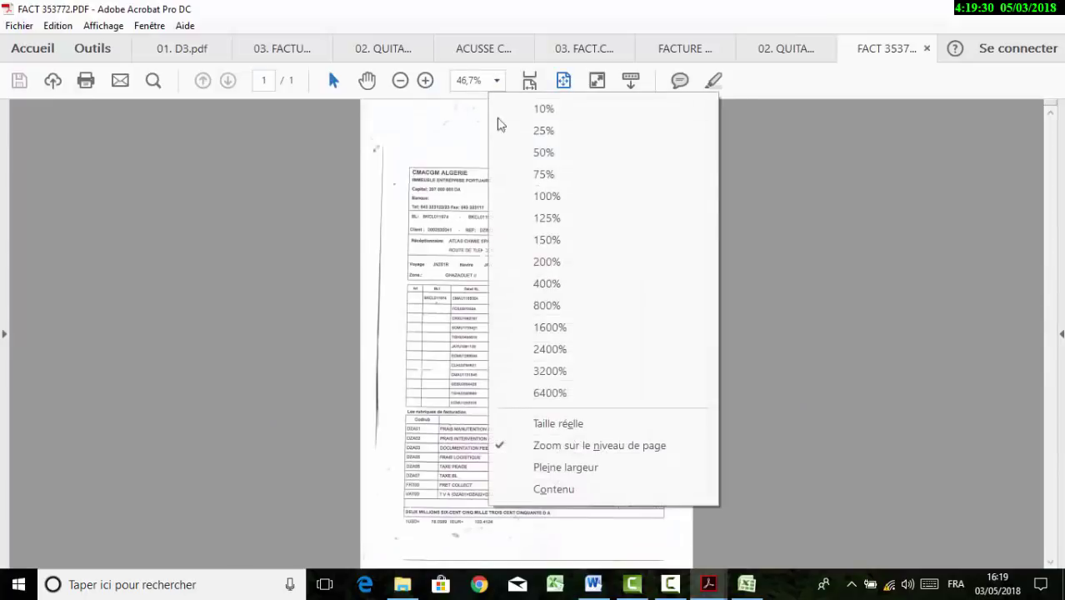
click(542, 197)
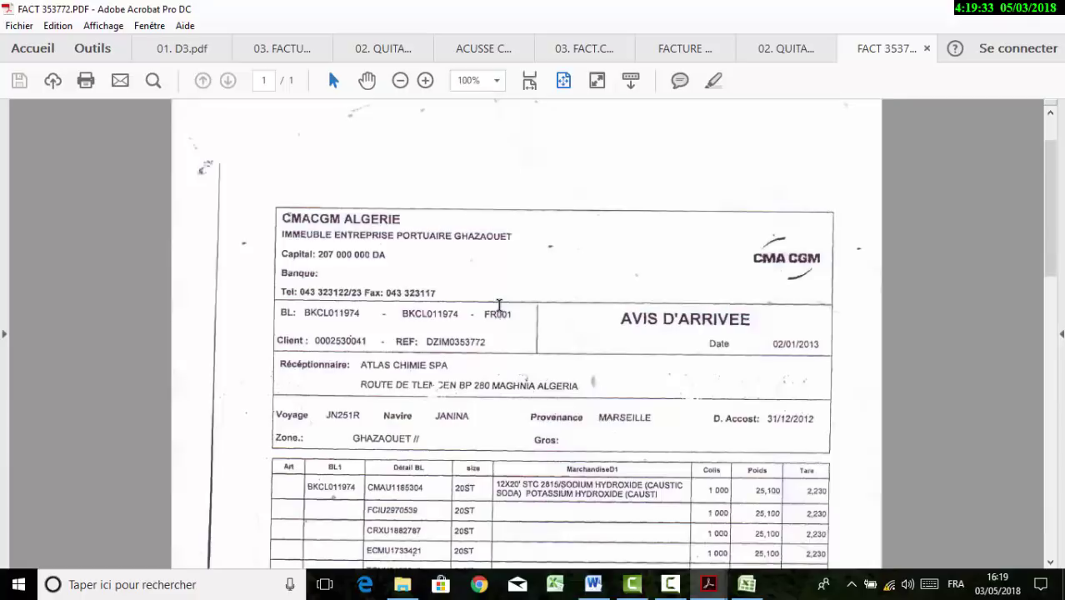
drag(282, 217, 436, 216)
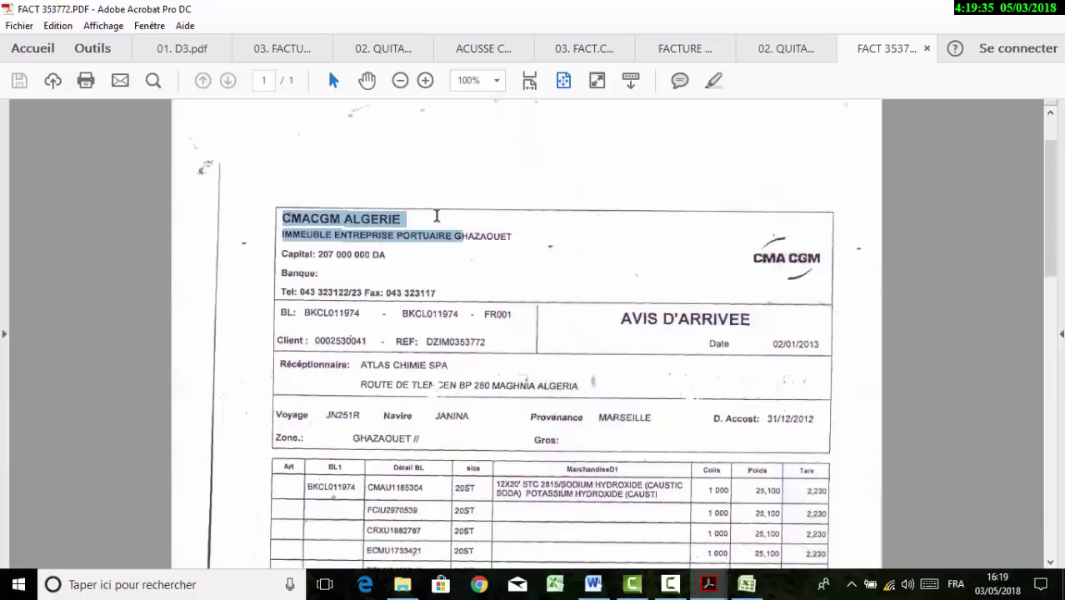
scroll(598, 298, down, 10)
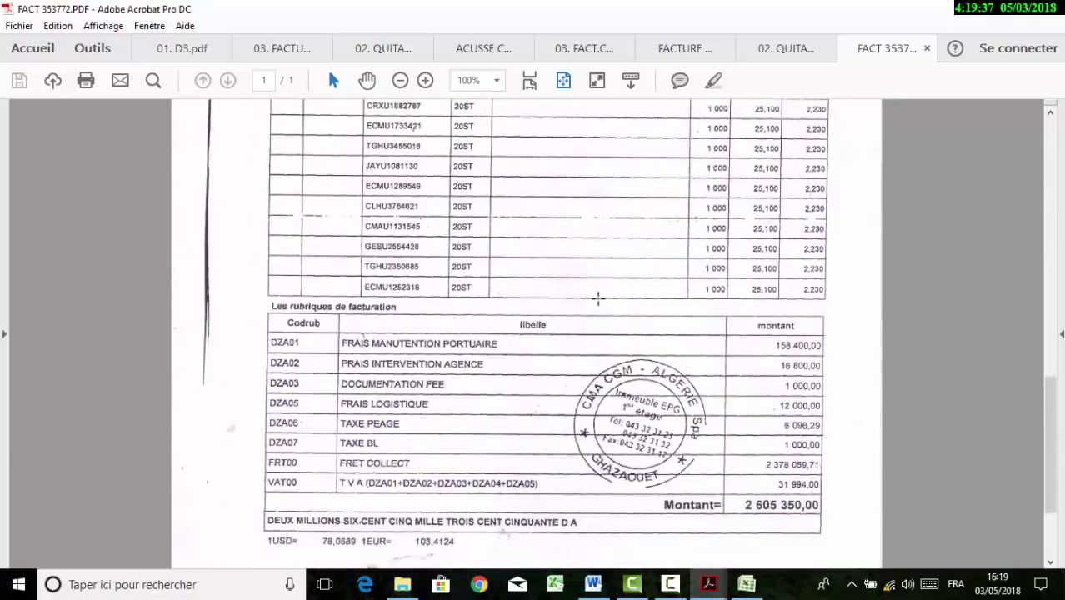
scroll(598, 297, down, 2)
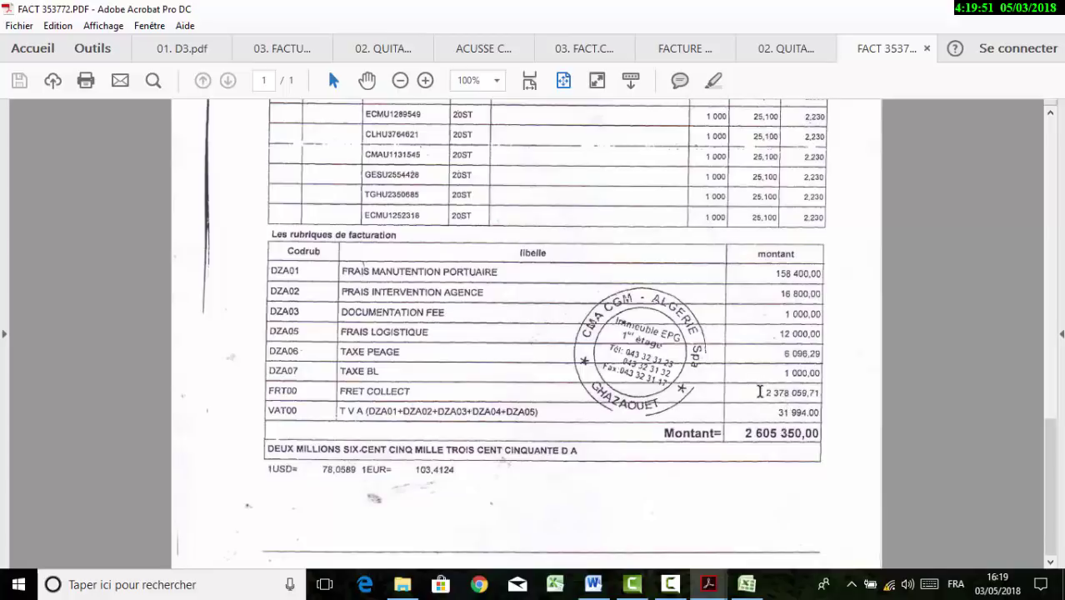
Mark the FRET COLLECT amount on invoice 353772 and examine it at 200%
drag(761, 391, 809, 395)
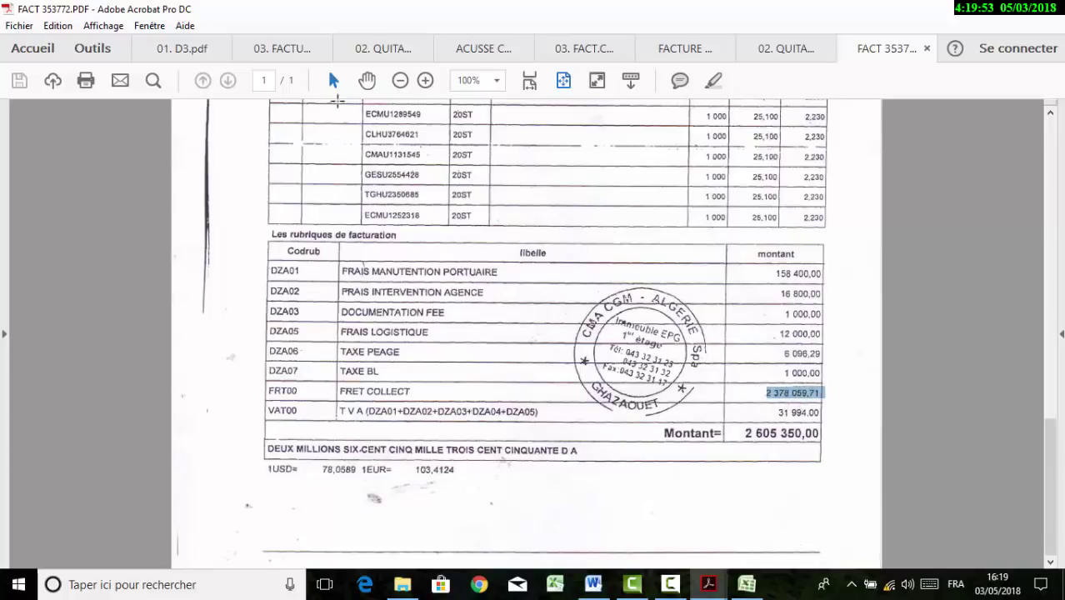
click(496, 80)
click(546, 261)
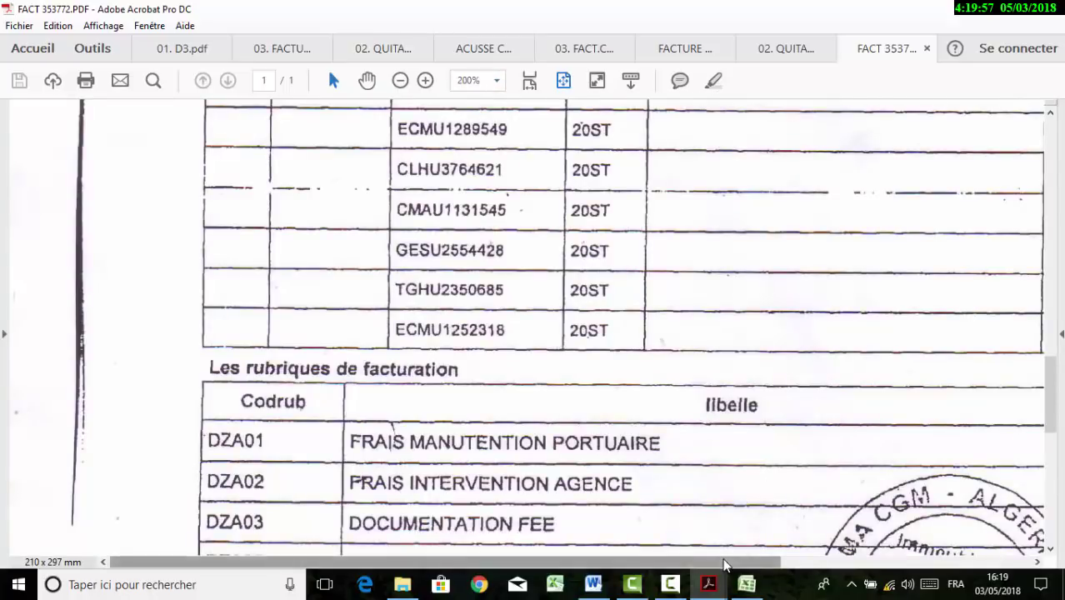
scroll(741, 520, right, 5)
scroll(820, 385, down, 3)
scroll(821, 384, down, 3)
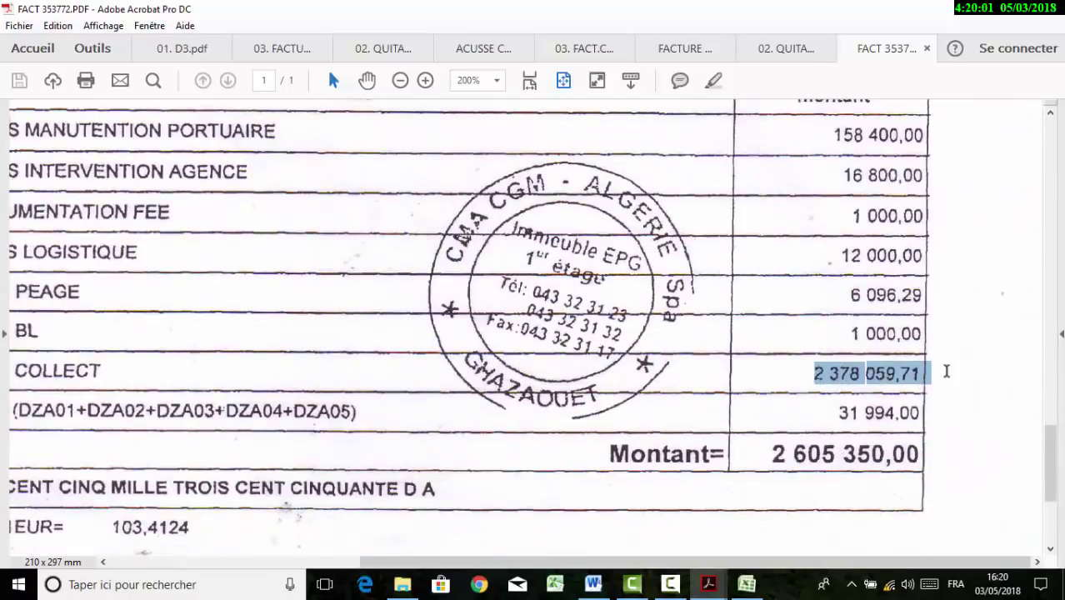
Compare the freight amount on the D3 declaration with the FRET COLLECT amount on invoice 353772
click(185, 48)
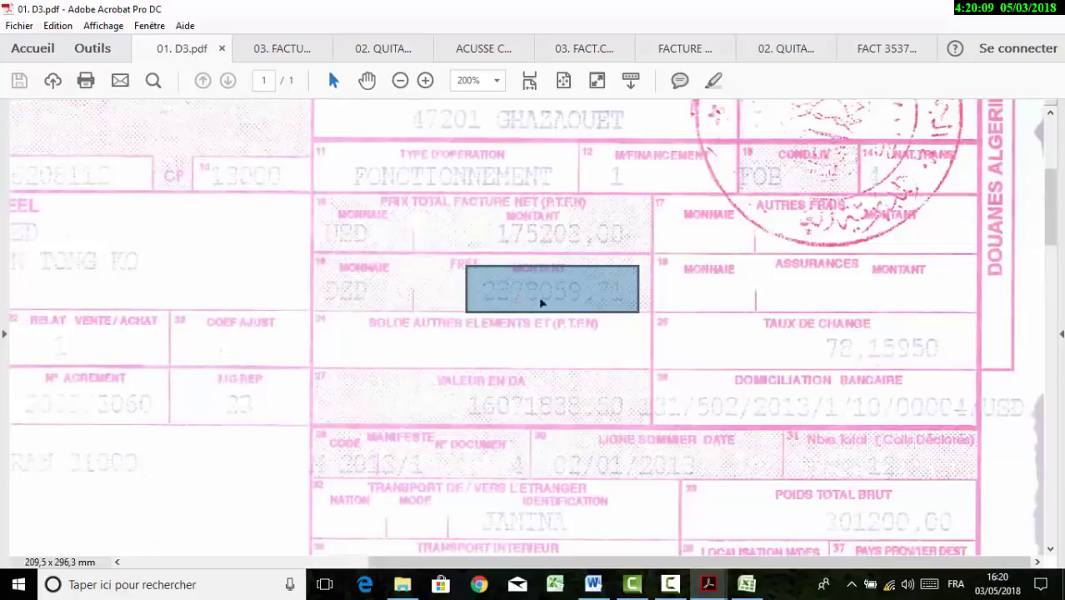
click(881, 50)
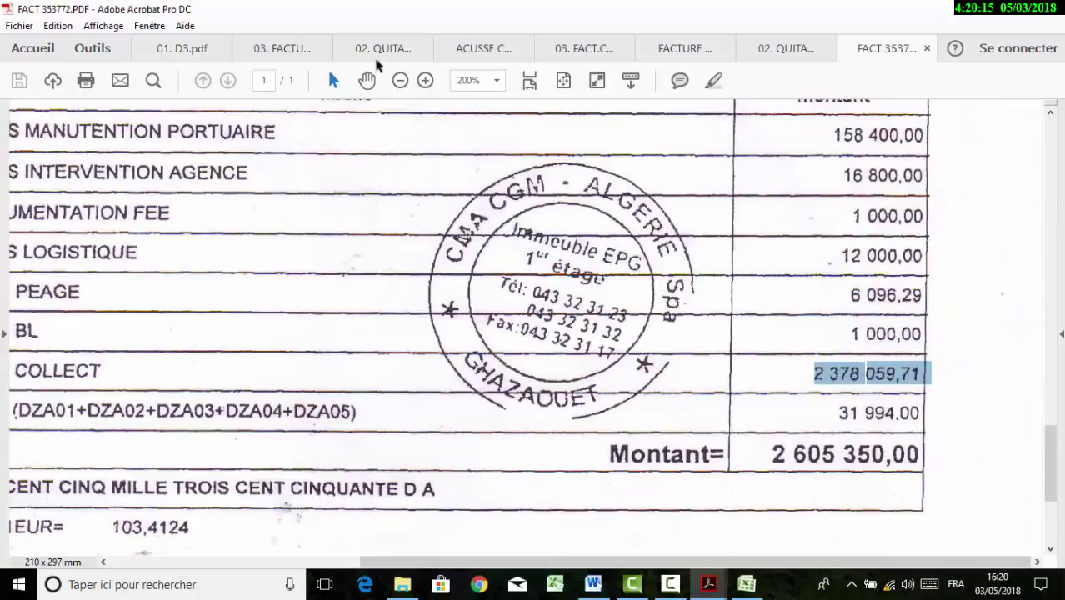
click(185, 48)
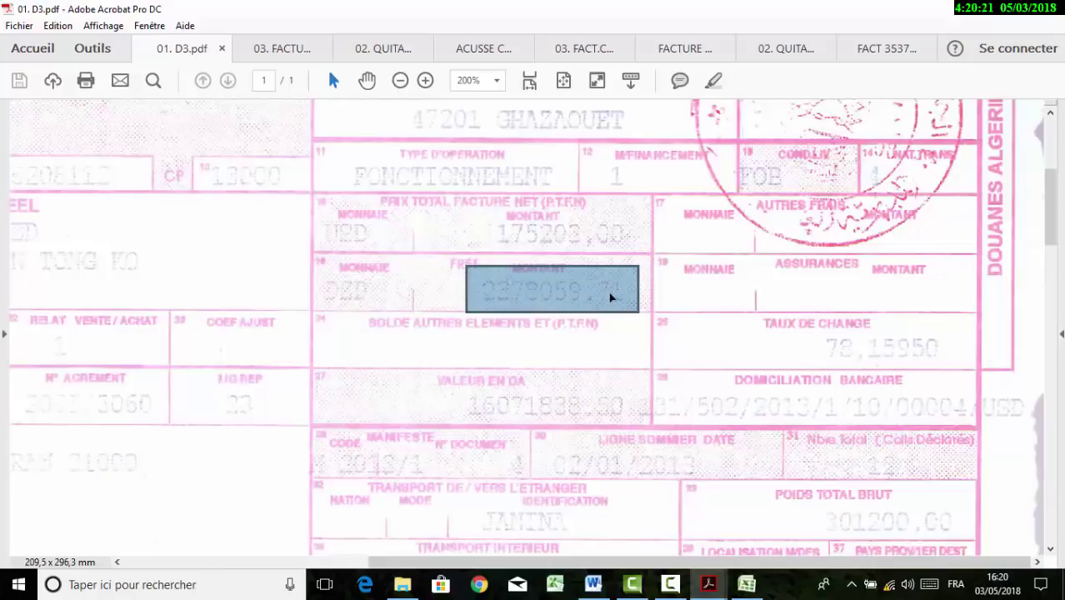
click(888, 48)
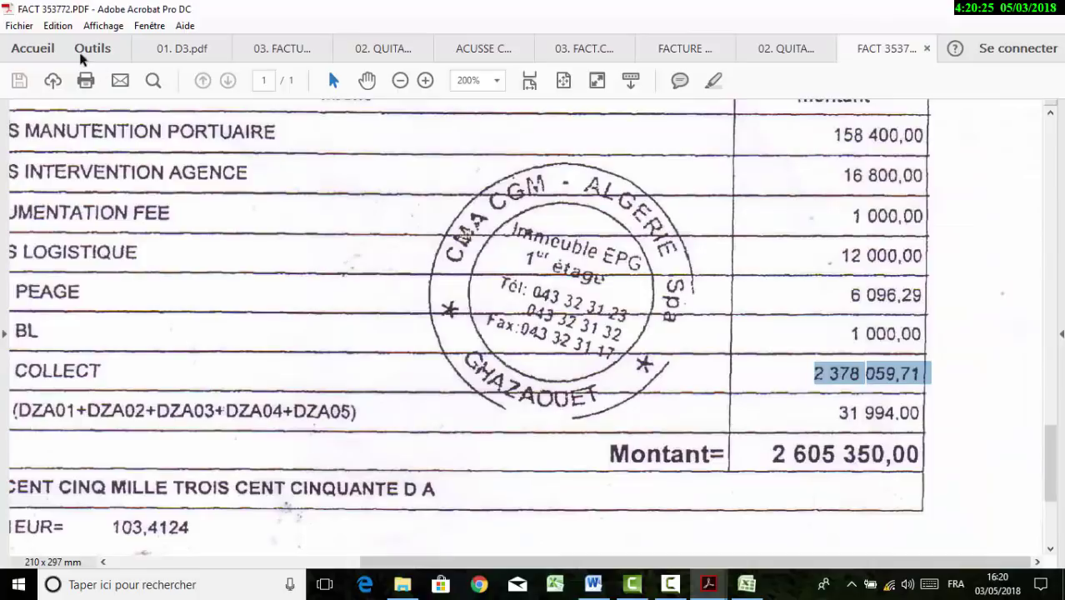
click(168, 52)
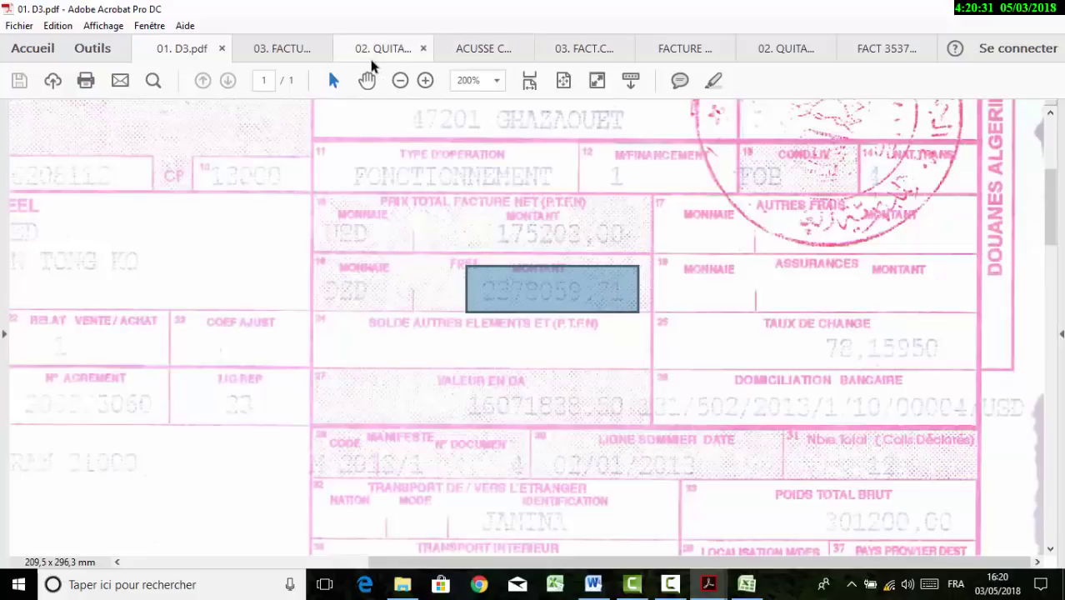
Check the supplier invoice's Total FOB Value against the D3 declaration and return to invoice 353772
click(295, 60)
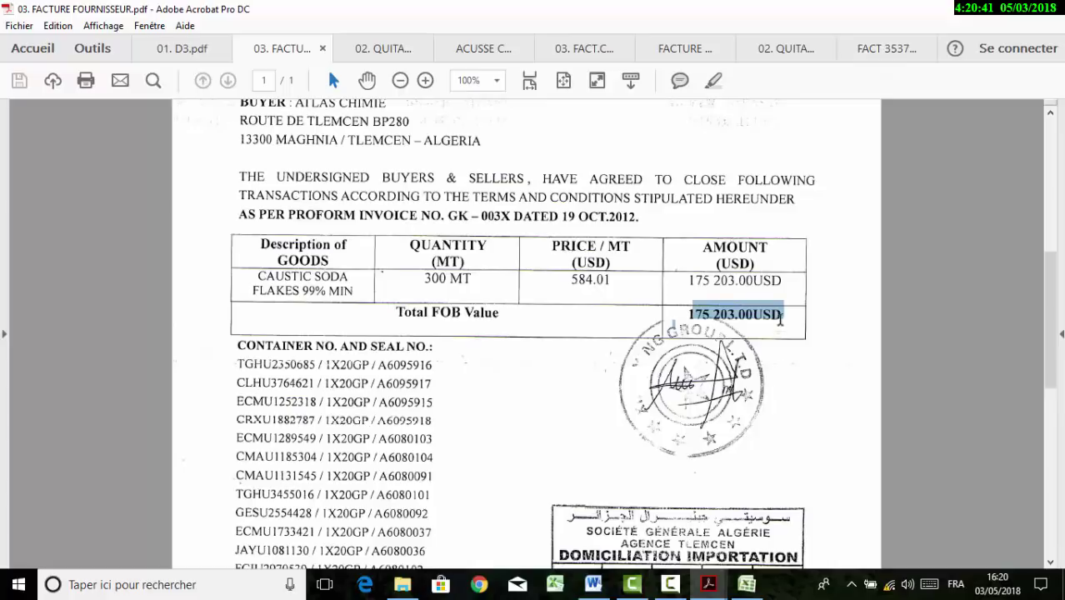
click(179, 47)
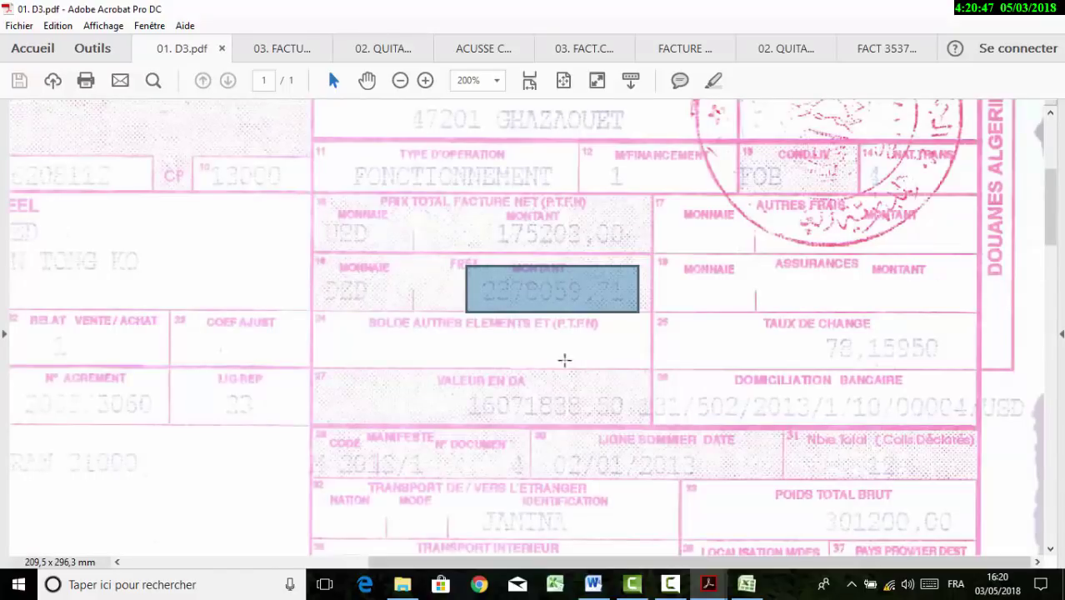
click(887, 48)
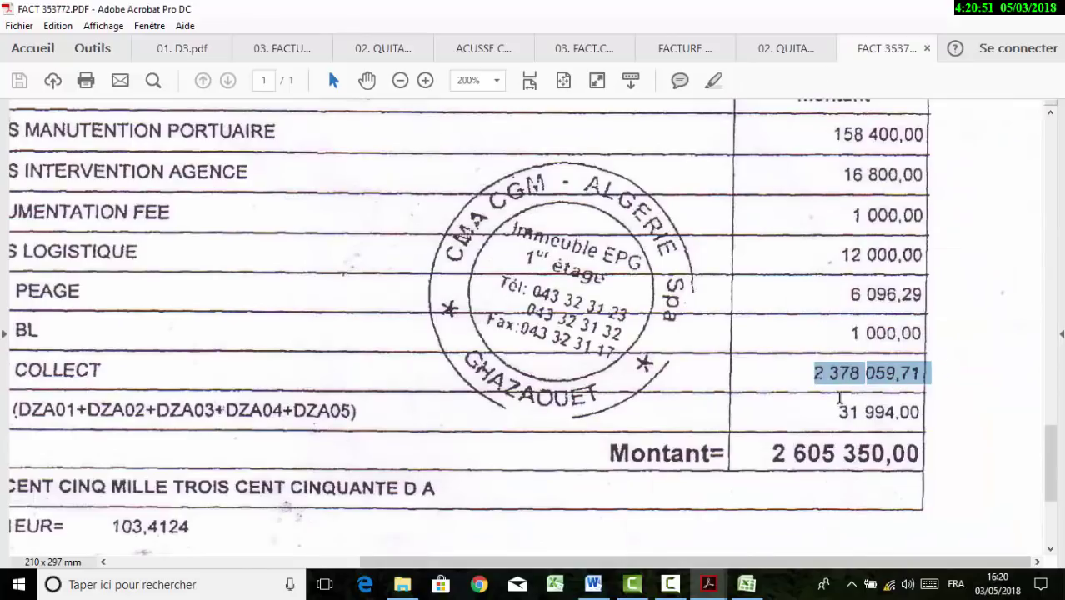
Mark the tax amount and the Montant total on invoice 353772
drag(838, 401, 932, 417)
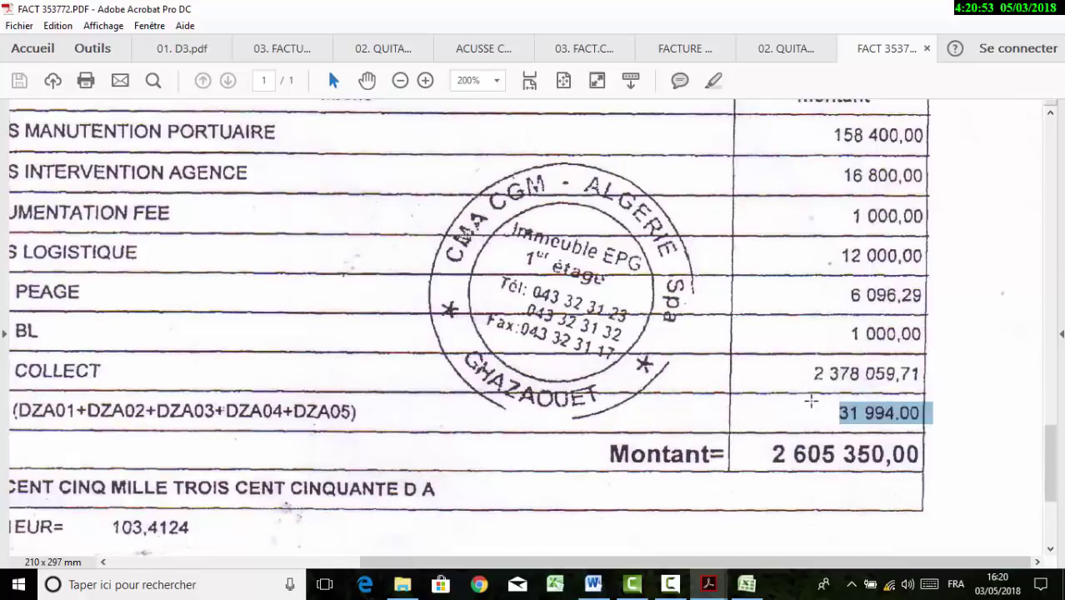
scroll(783, 395, down, 1)
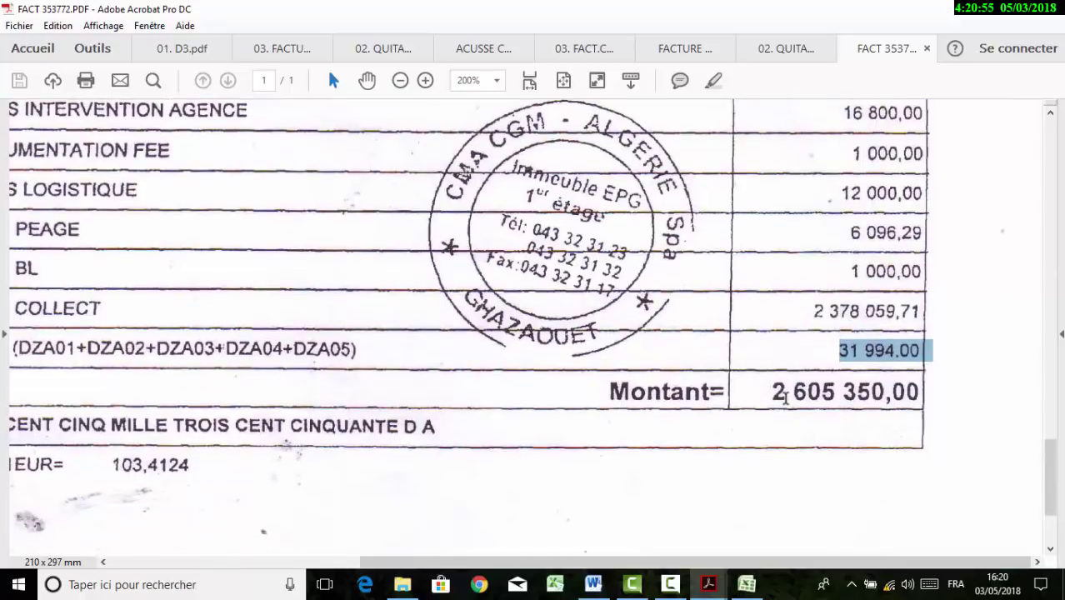
click(769, 387)
drag(768, 388, 927, 392)
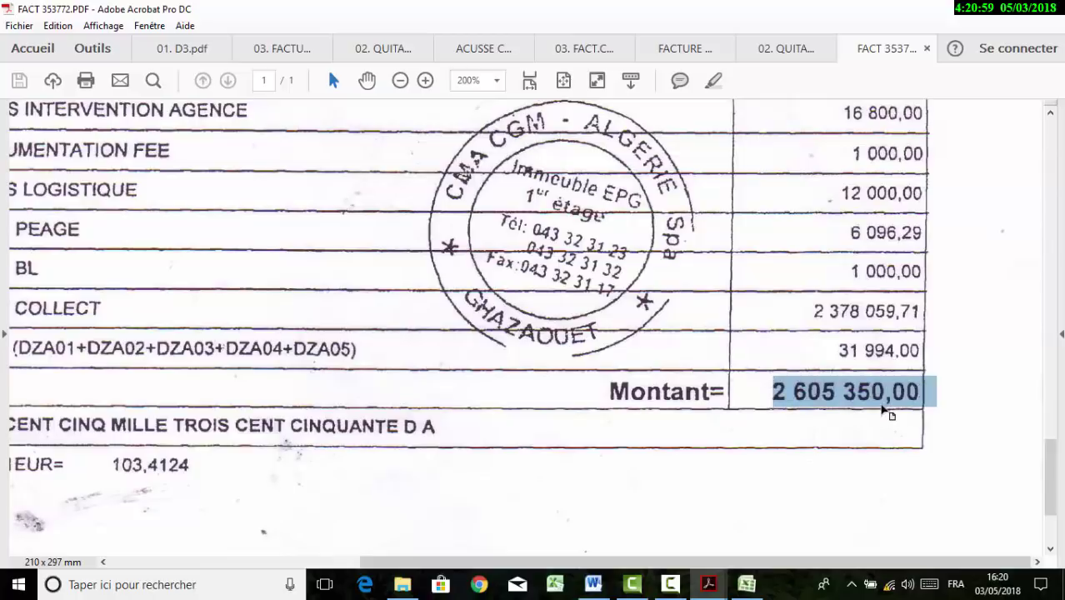
Switch to the Excel workbook and check the debit and credit amounts and account codes of the CMA CGM entry in rows 19 to 21
click(747, 585)
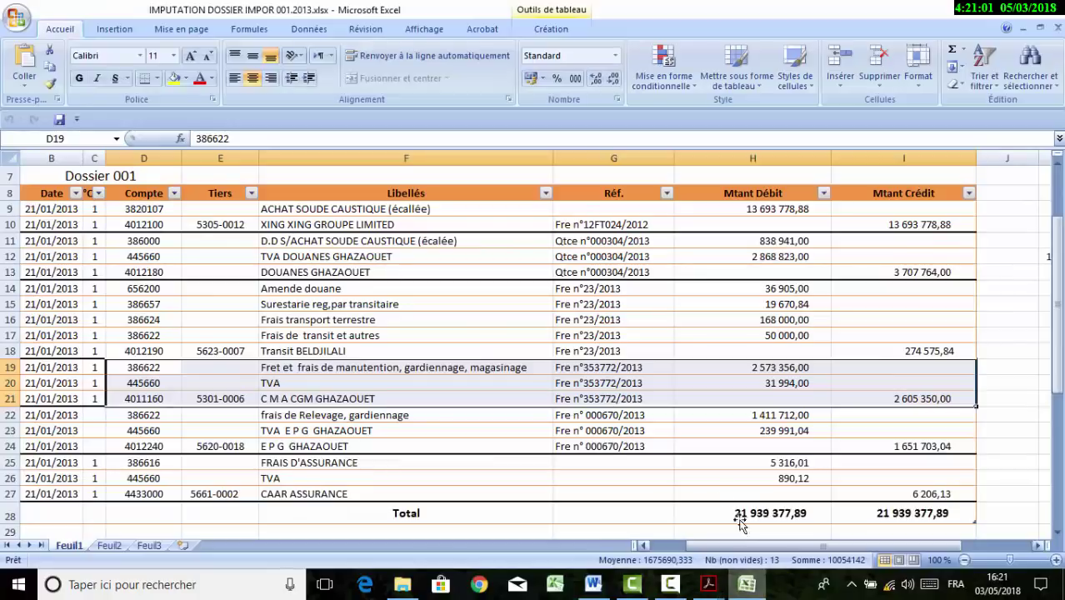
click(735, 367)
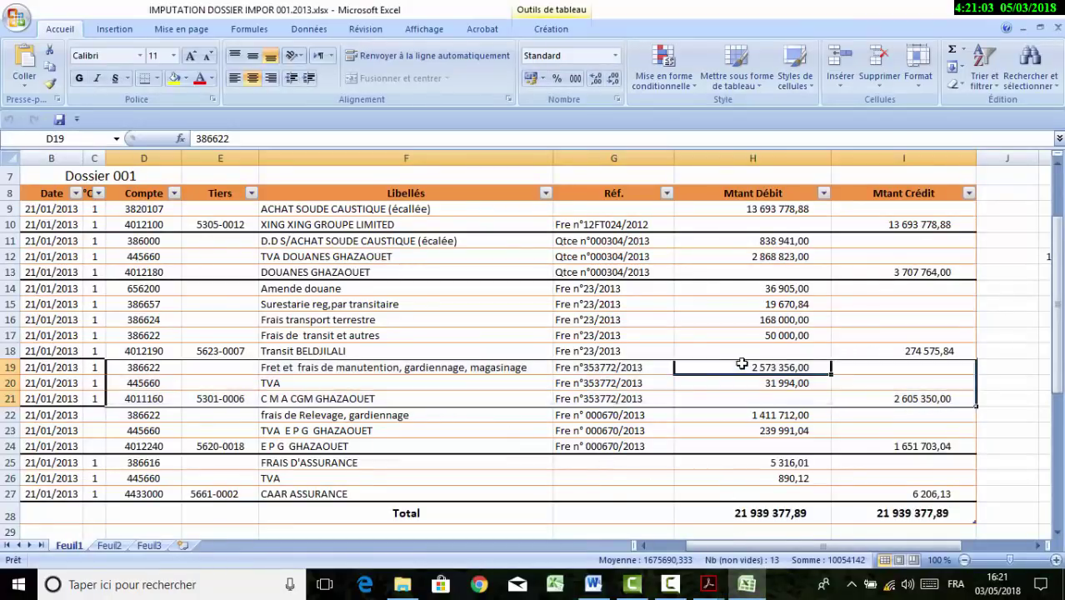
click(796, 383)
click(900, 400)
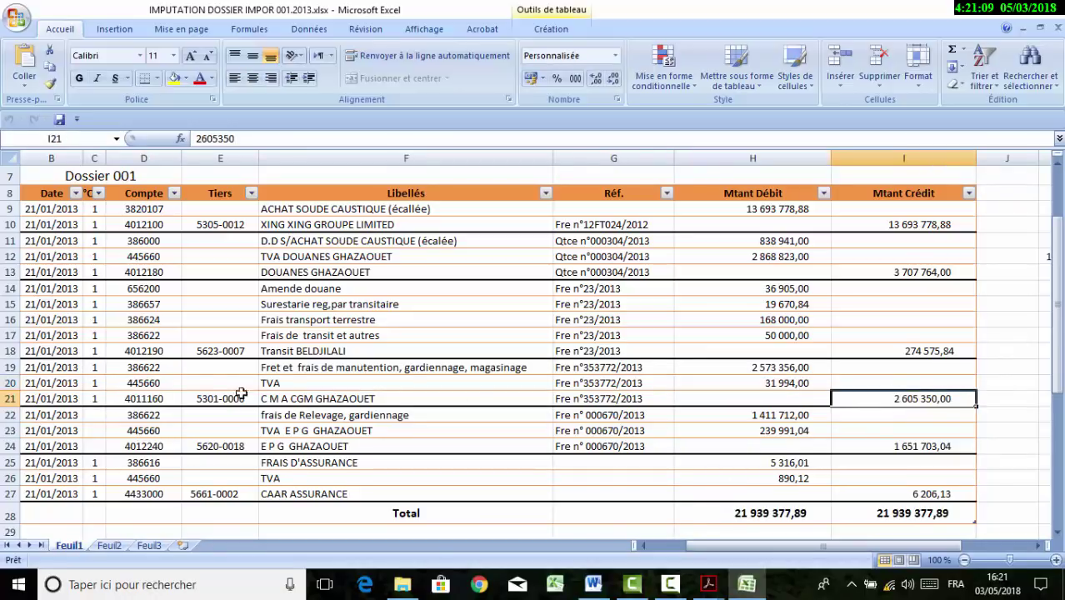
click(175, 368)
click(164, 386)
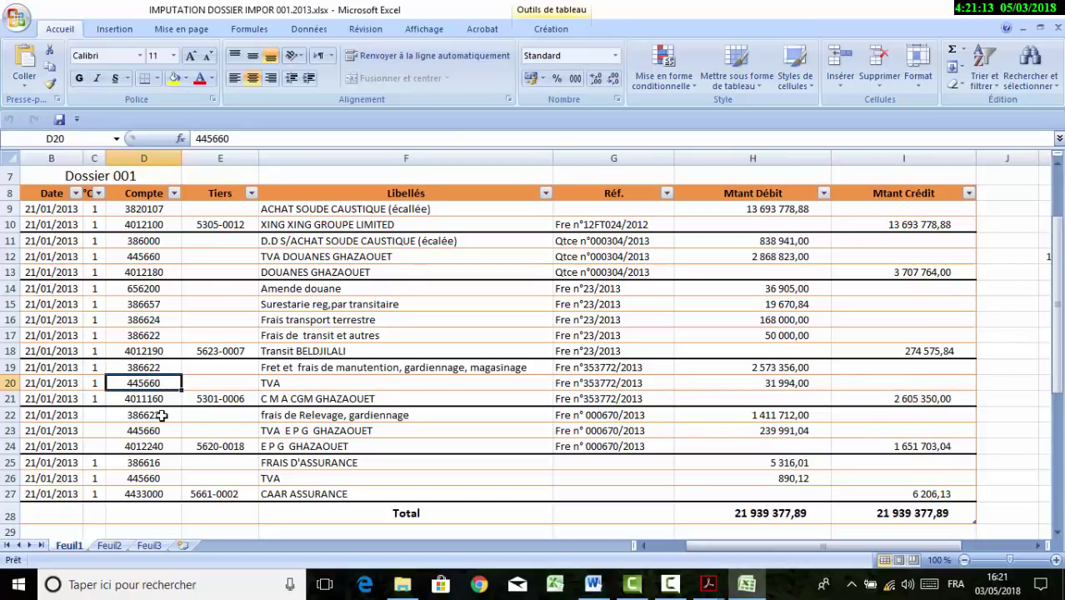
Review the EPG GHAZAOUET entry in rows 22 to 24, checking its charge, TVA and credit amounts
drag(160, 415, 882, 453)
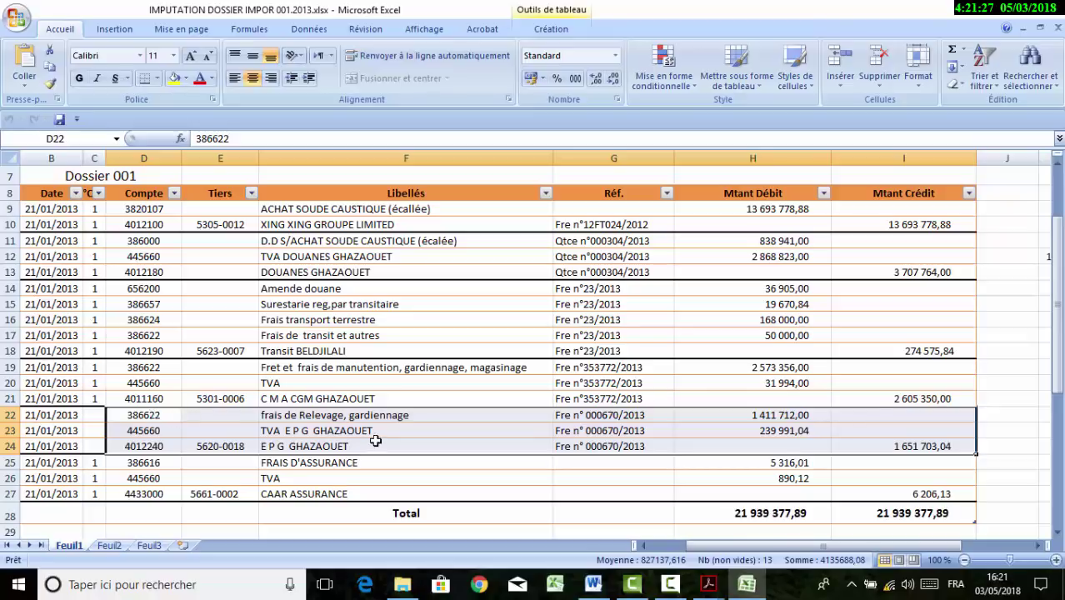
drag(153, 421, 507, 414)
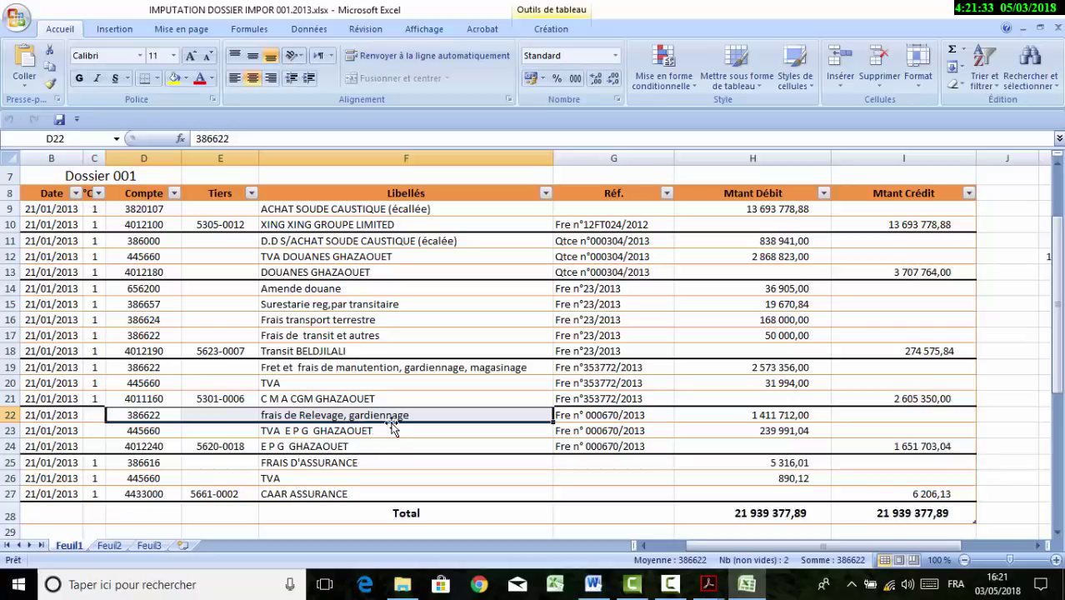
drag(785, 420, 858, 441)
click(751, 414)
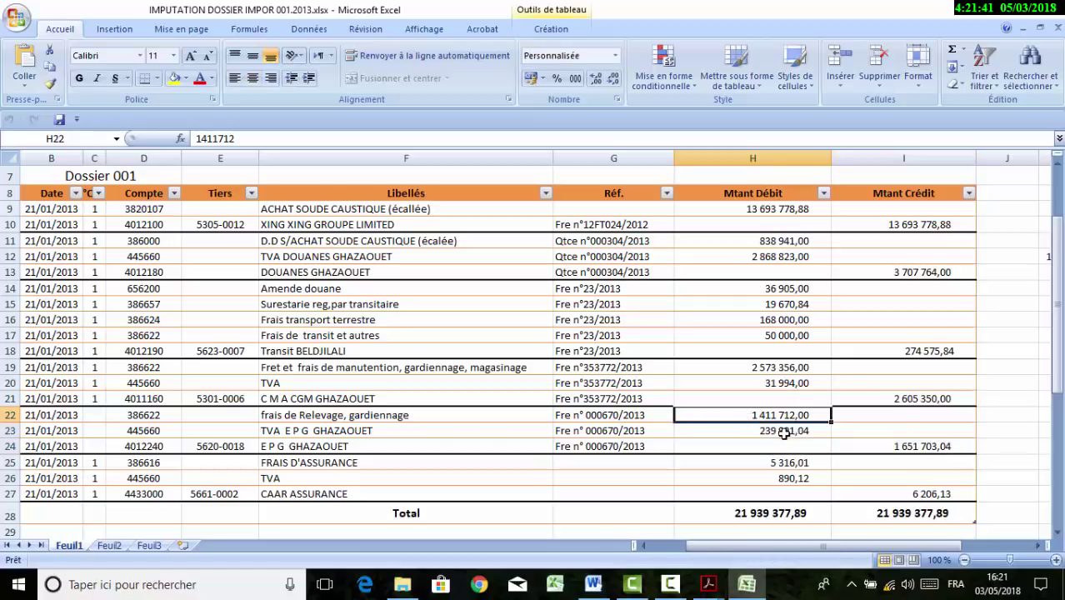
click(782, 433)
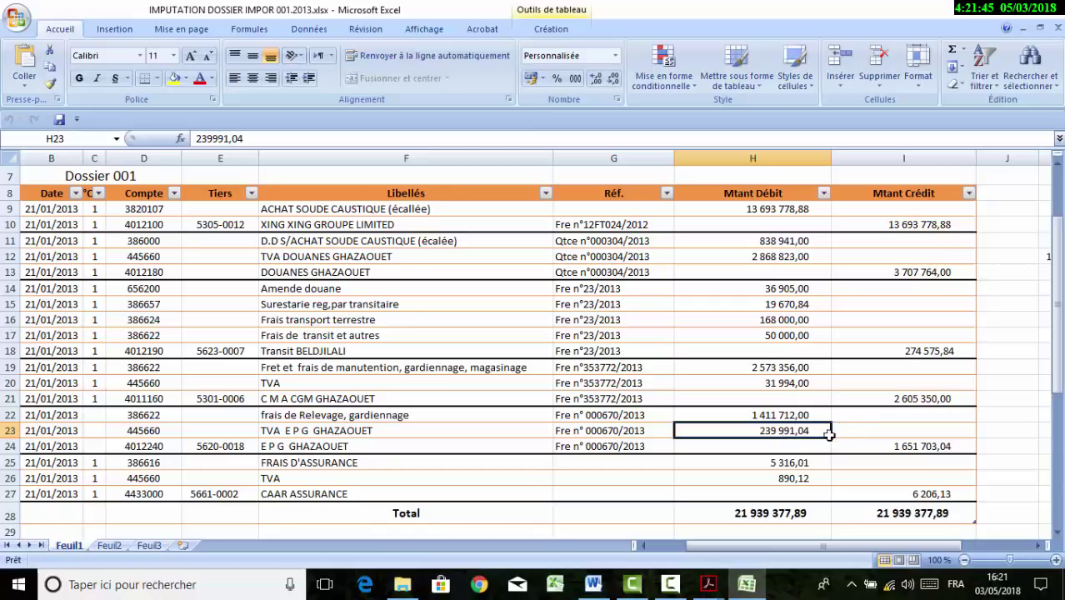
click(893, 447)
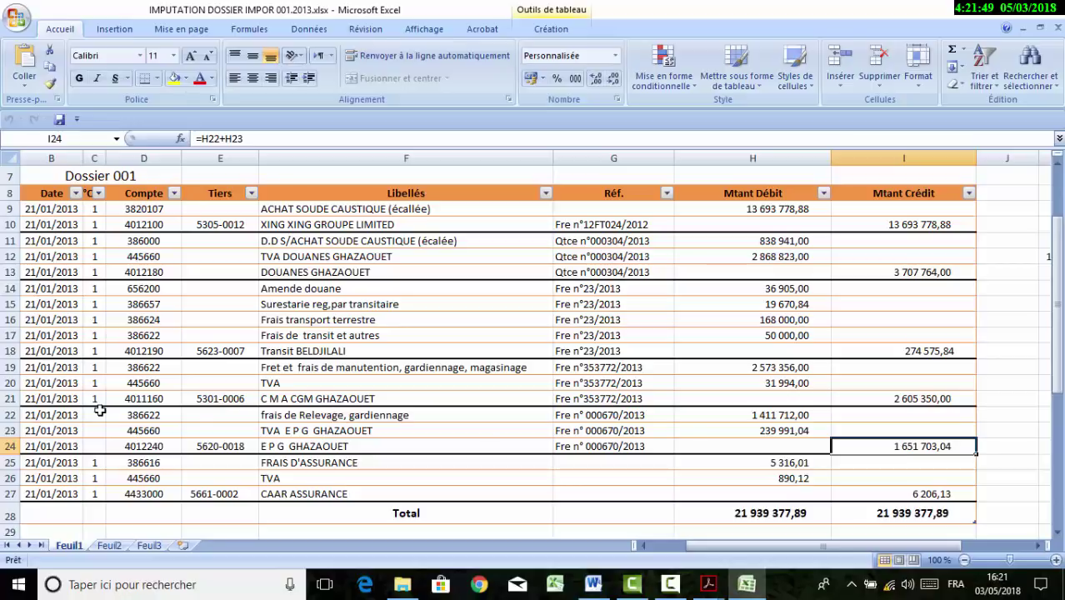
Check the account codes of the EPG GHAZAOUET entry and highlight its supplier line from D24 to I24
click(137, 417)
click(135, 432)
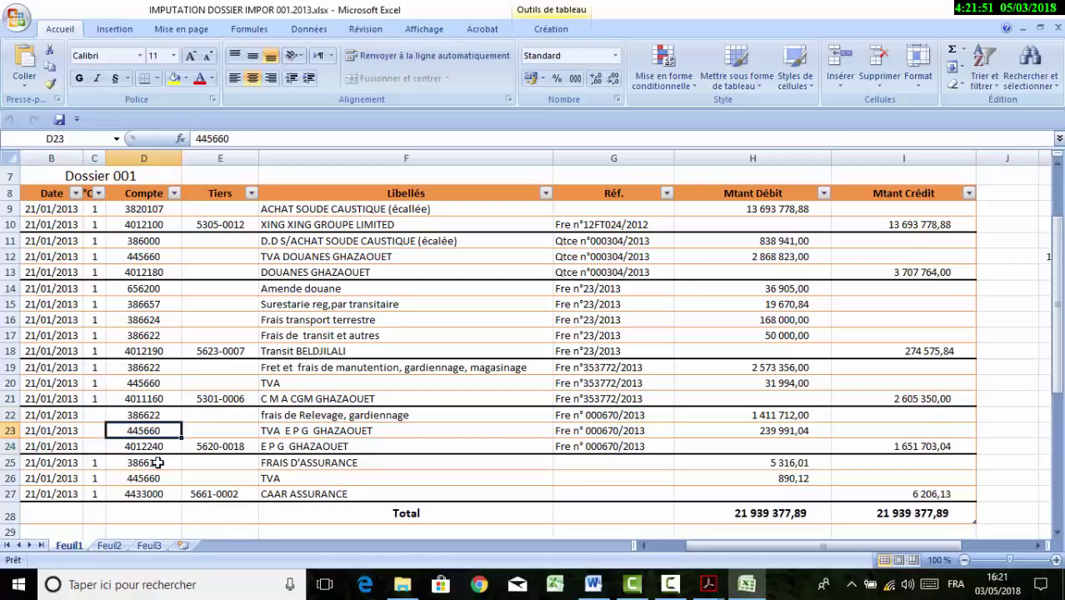
drag(149, 446, 891, 446)
Highlight the insurance entry in rows 25 to 27, from the account codes to the credit amounts
scroll(565, 402, down, 2)
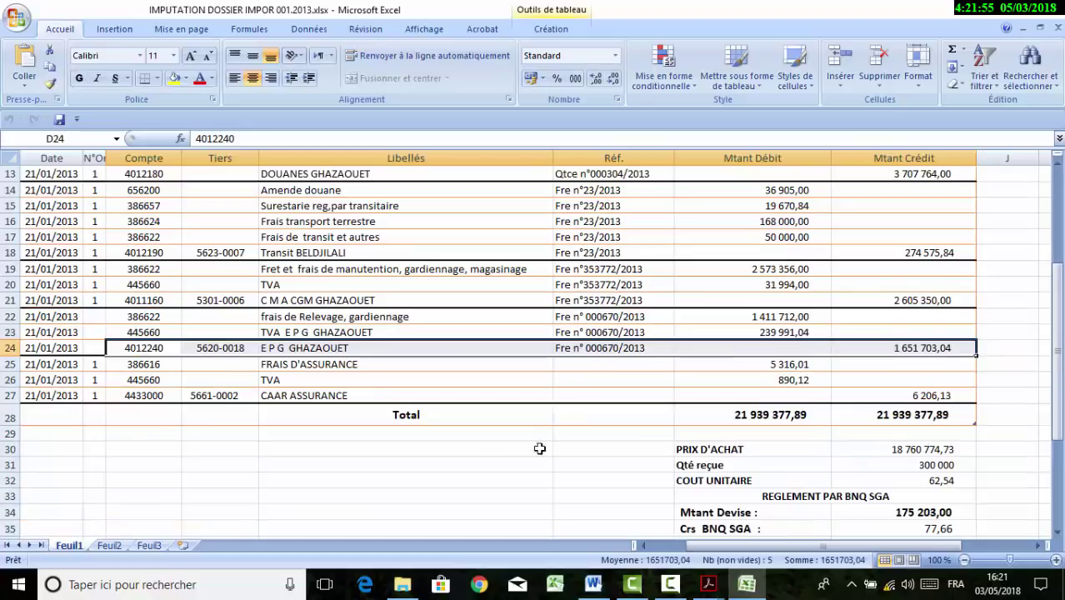
click(155, 364)
drag(156, 364, 893, 389)
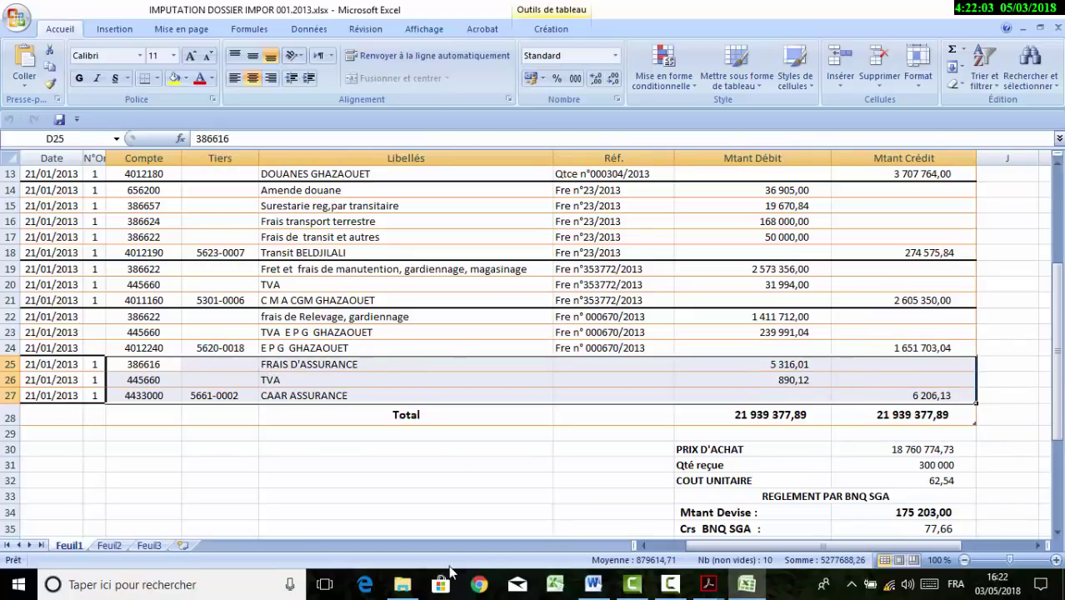
Open the insurance policy PDF from the 04. CAAR ASSURANCE folder inside DOSS.IMPORT.300T SOUDE CAUSTIQUE
click(400, 583)
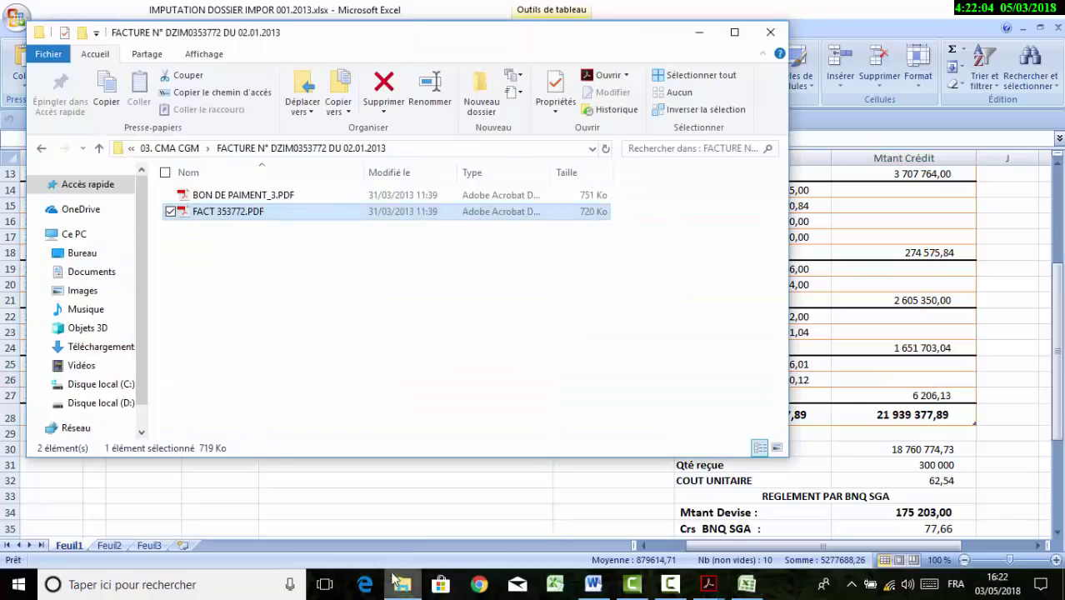
click(196, 148)
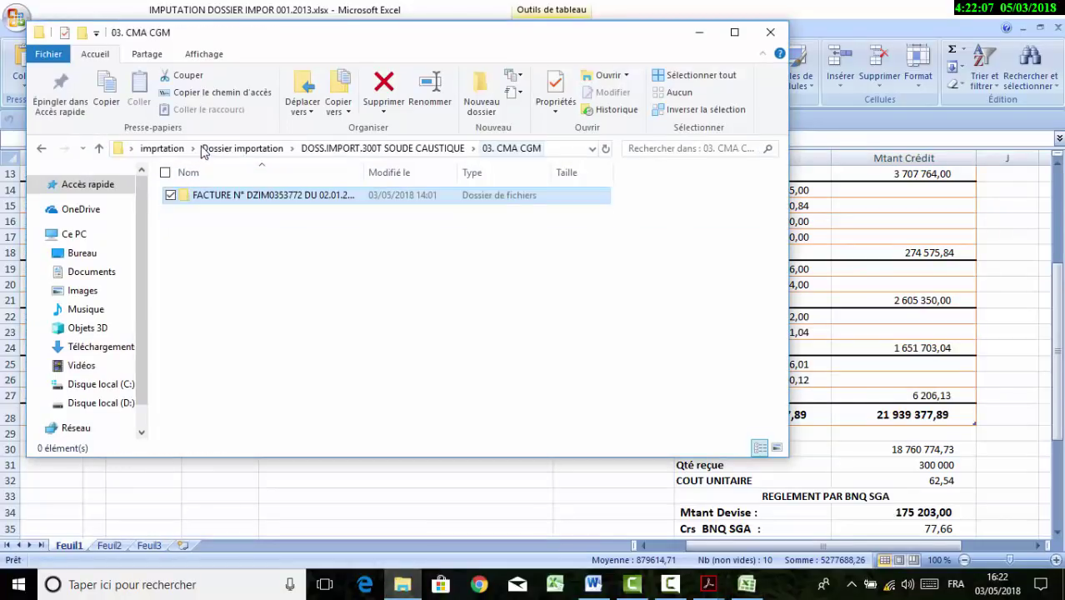
double_click(260, 199)
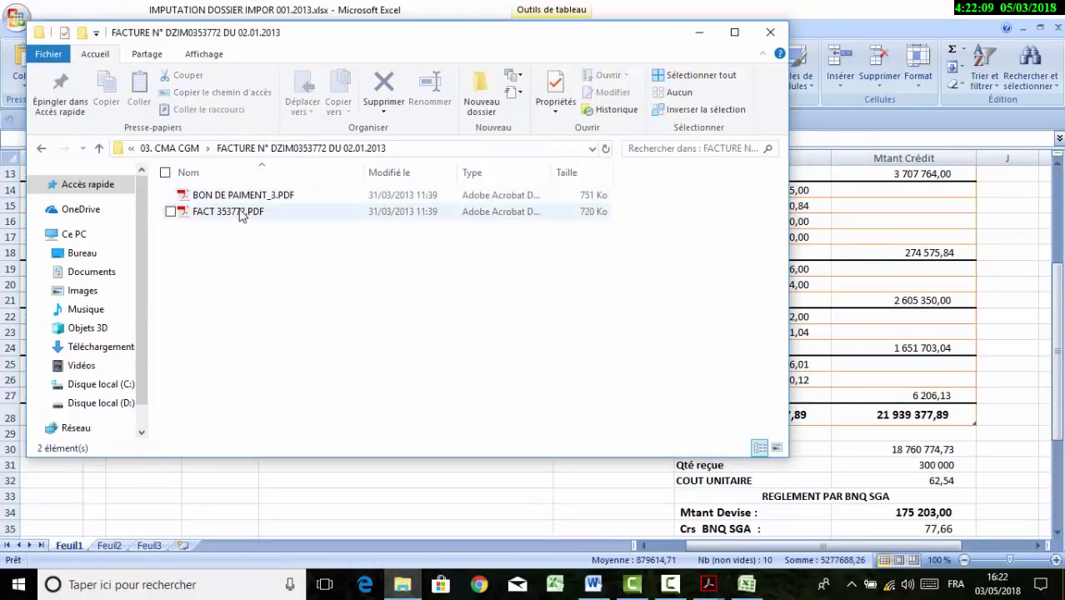
click(182, 148)
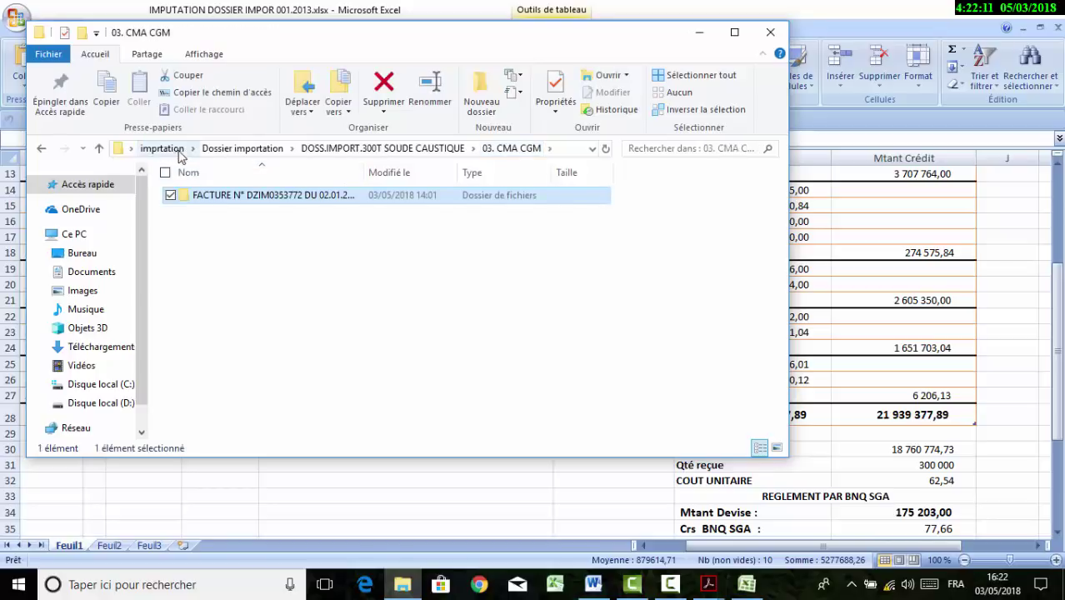
click(208, 148)
click(161, 149)
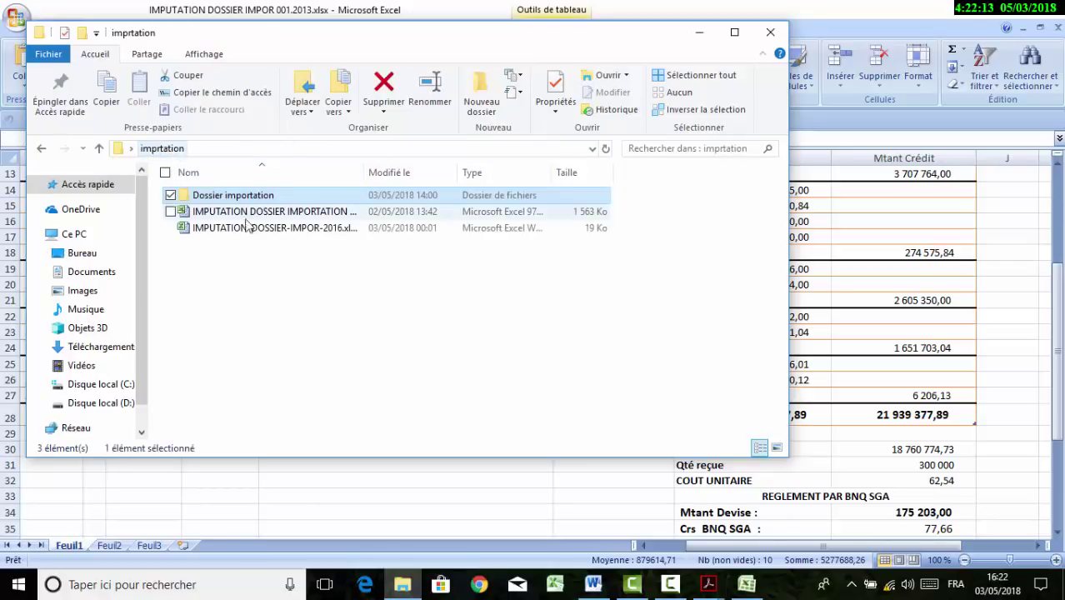
double_click(211, 195)
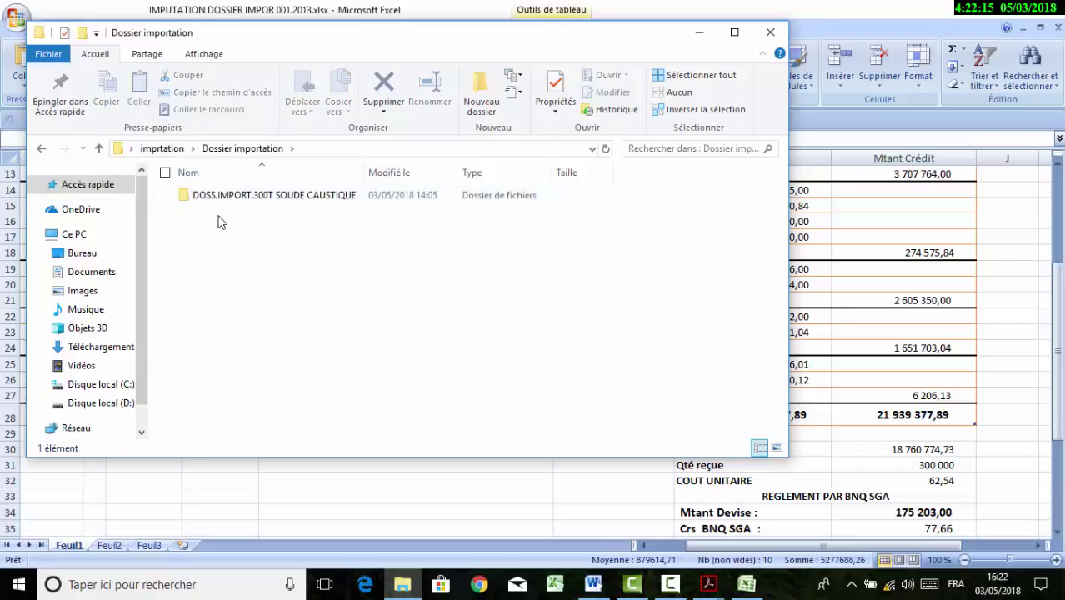
double_click(213, 196)
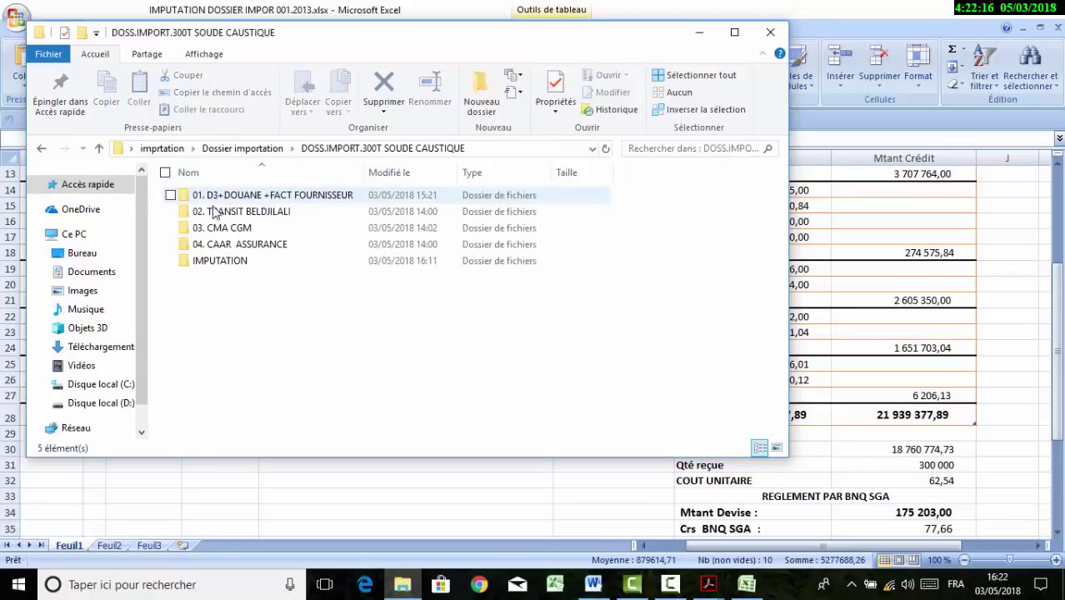
double_click(239, 245)
double_click(252, 194)
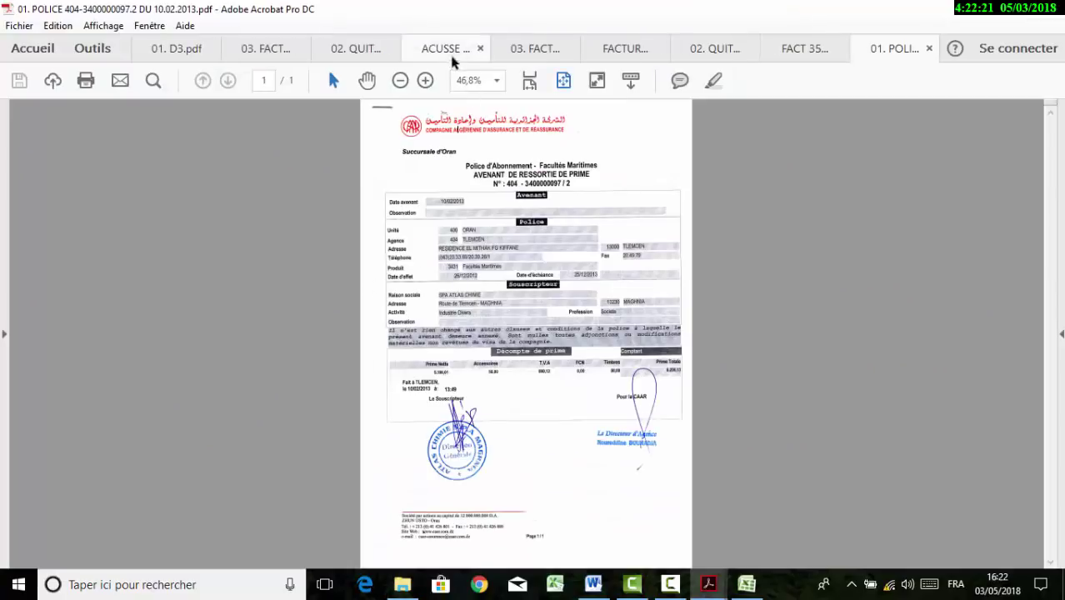
View the insurance policy at 100% and mark the T.V.A amount in the Décompte de prime table
click(498, 80)
click(554, 197)
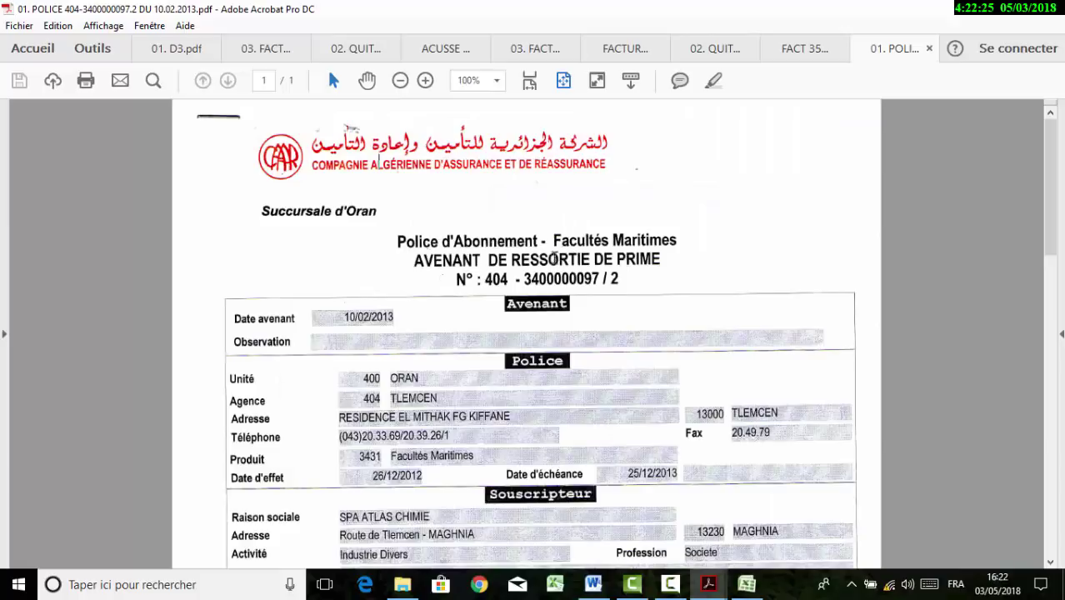
scroll(637, 293, down, 2)
scroll(621, 305, down, 3)
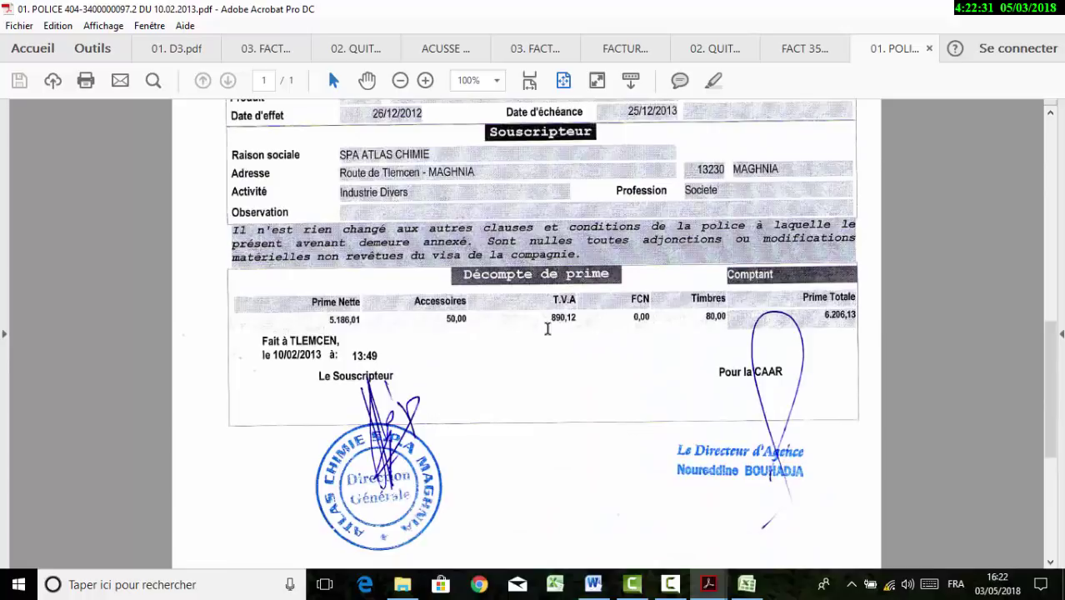
drag(546, 319, 575, 327)
Return to the Excel workbook and check the insurance entry's account codes, TVA amount and CAAR ASSURANCE credit
click(746, 585)
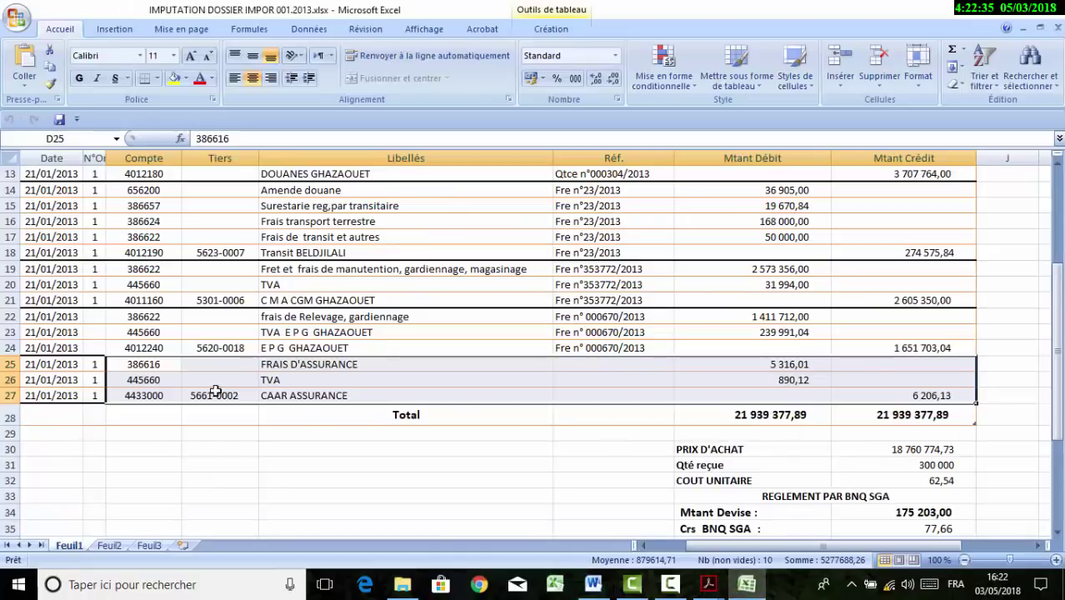
click(165, 367)
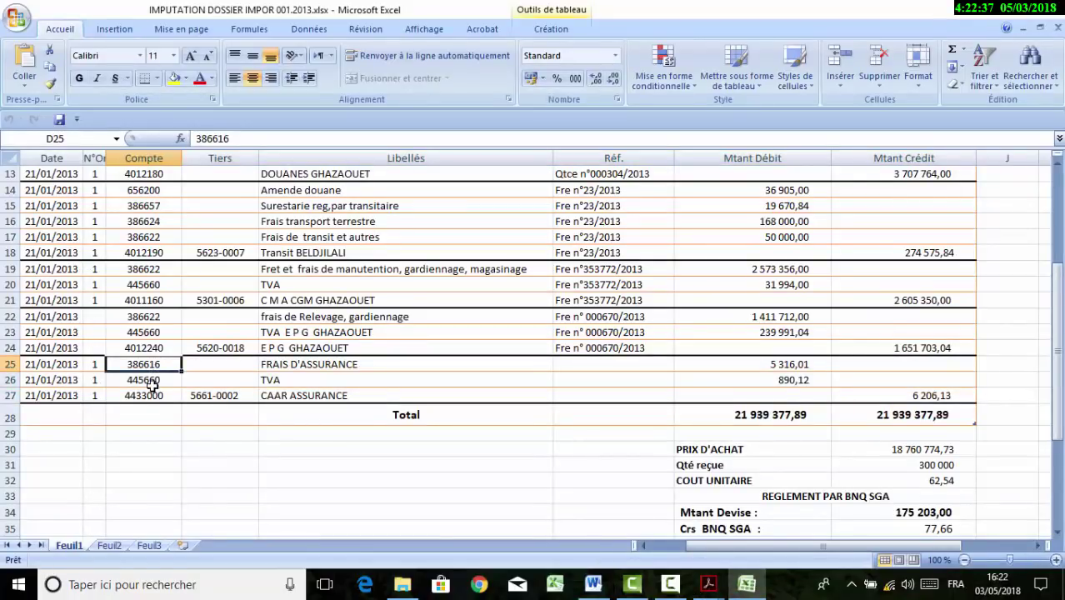
click(151, 383)
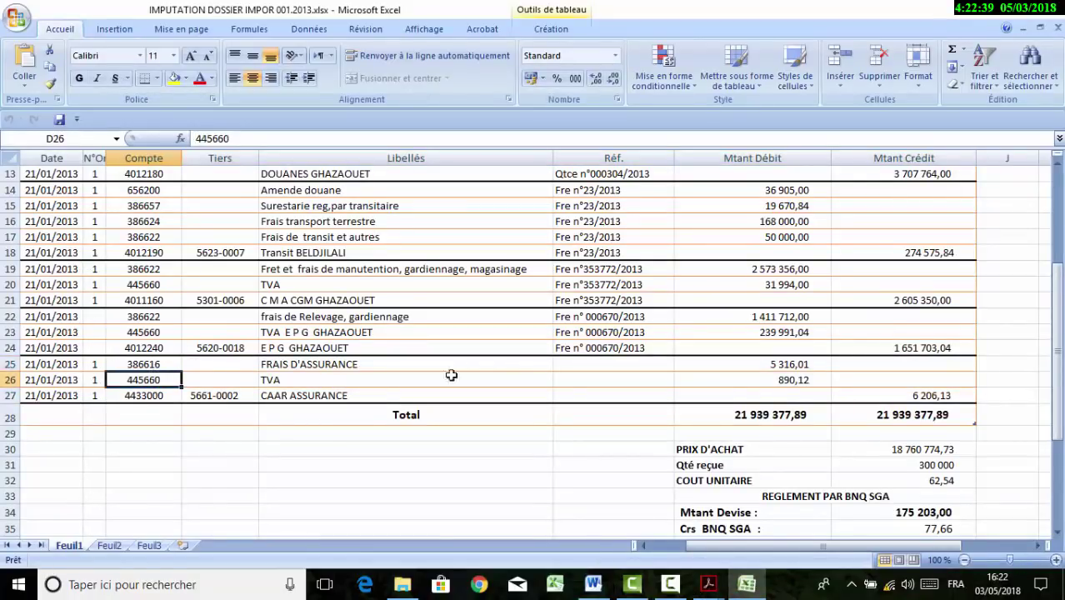
click(782, 380)
click(940, 395)
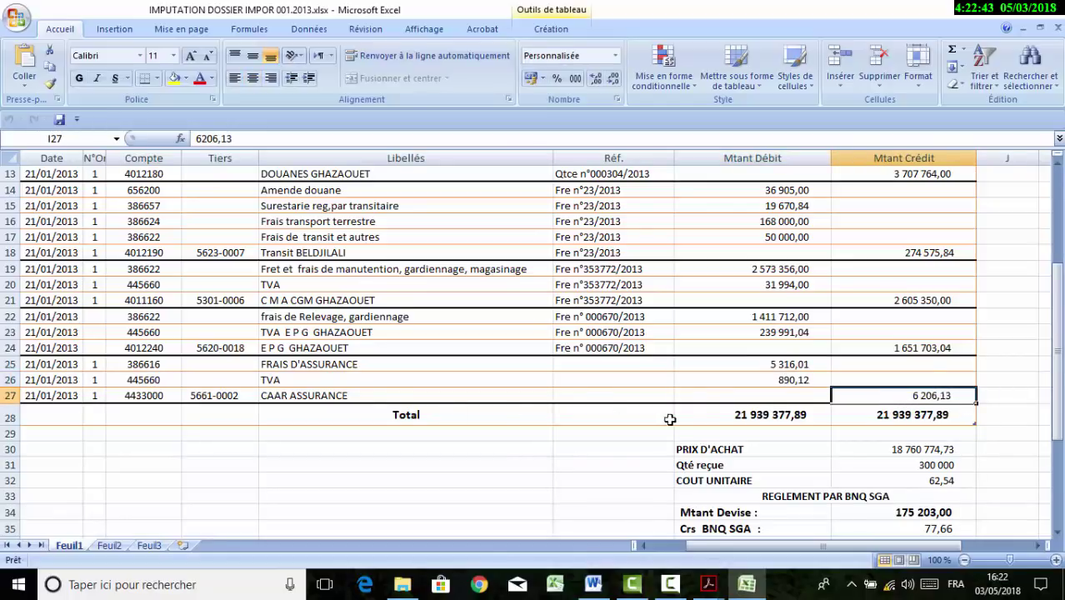
Examine the PRIX D'ACHAT figure in I30 and highlight the Compte column from D9 to D28
scroll(506, 317, down, 4)
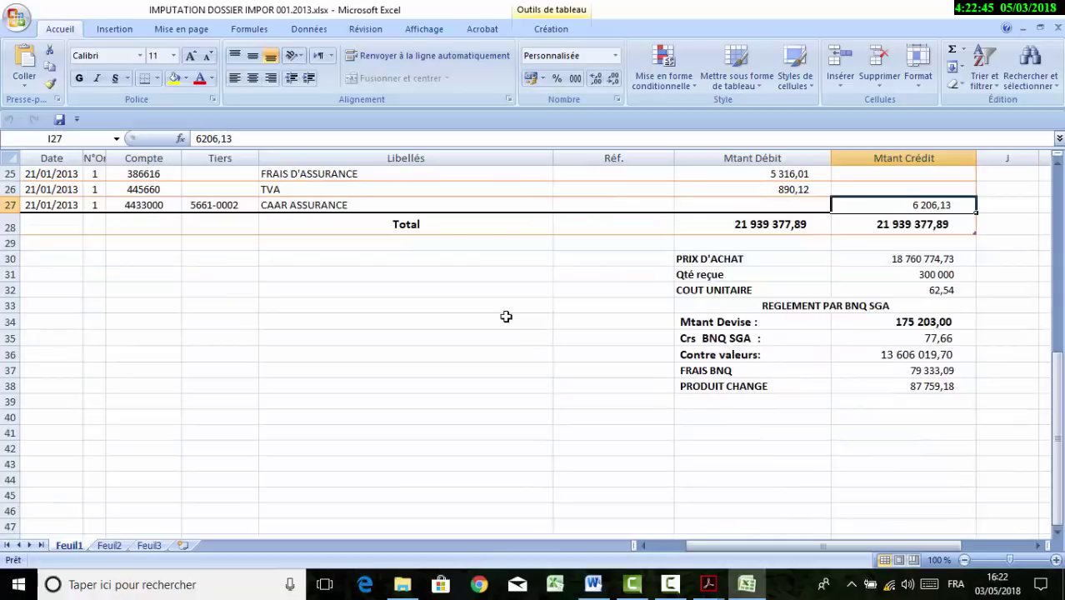
scroll(431, 341, up, 2)
click(923, 356)
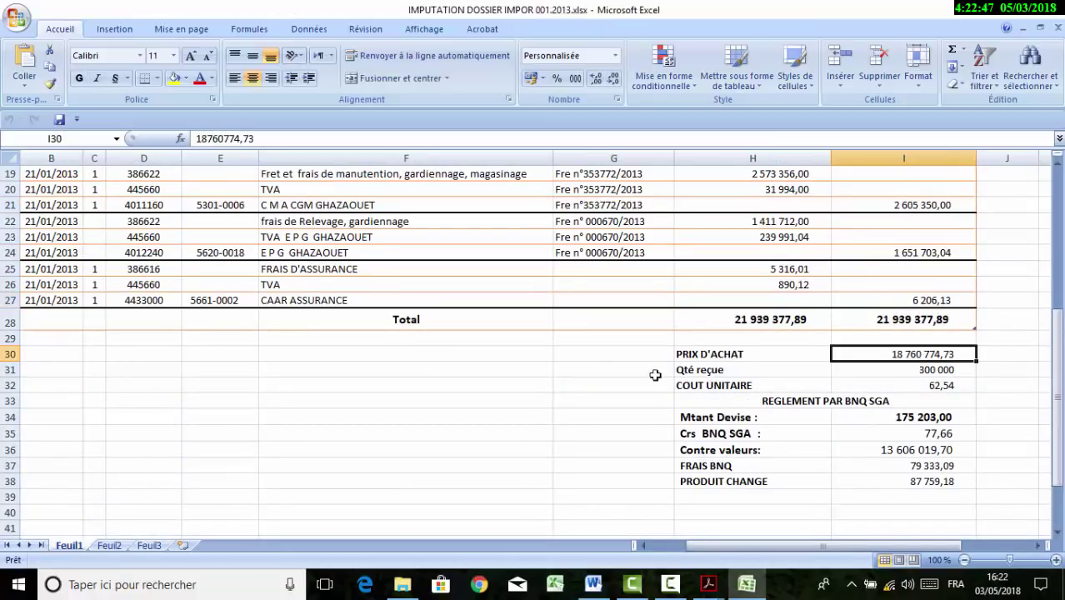
scroll(609, 367, up, 6)
drag(143, 327, 150, 479)
drag(157, 520, 158, 575)
scroll(904, 519, down, 6)
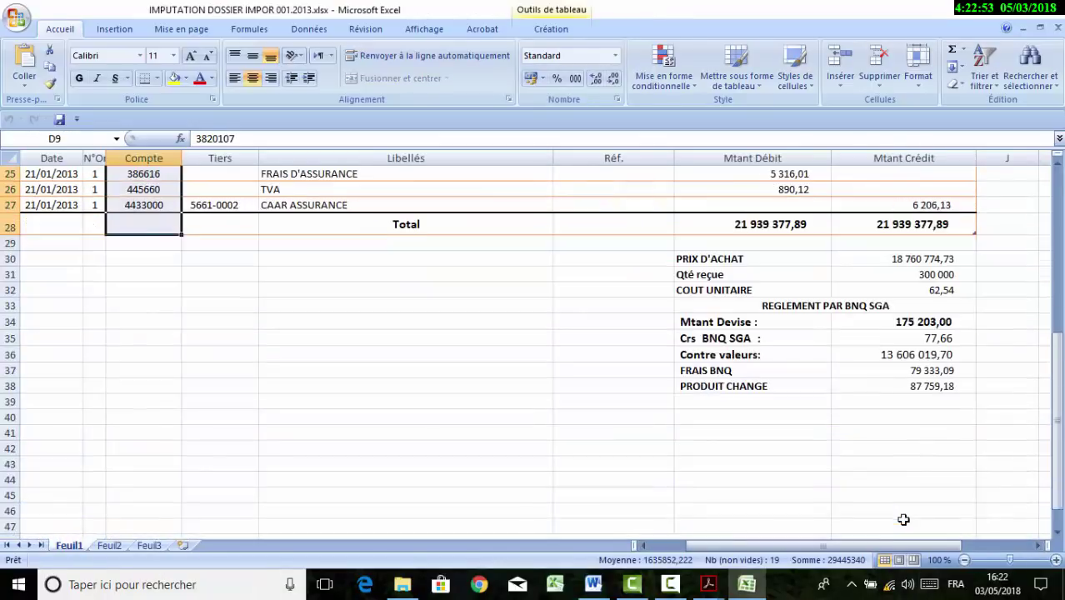
Examine the purchase price, received quantity and unit cost formula in cells I30 to I32
click(910, 259)
click(876, 276)
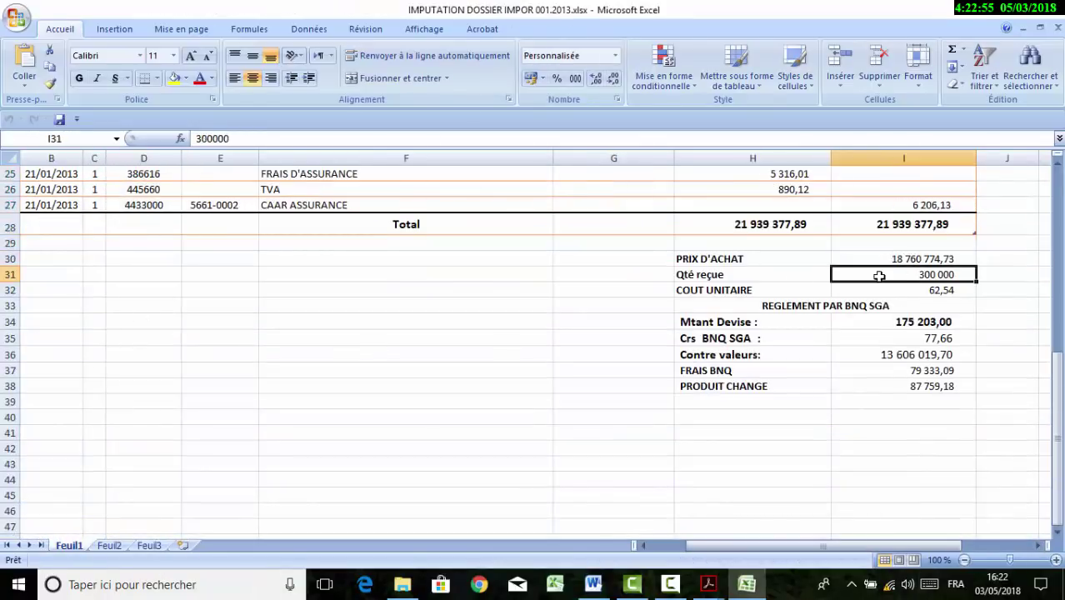
click(913, 287)
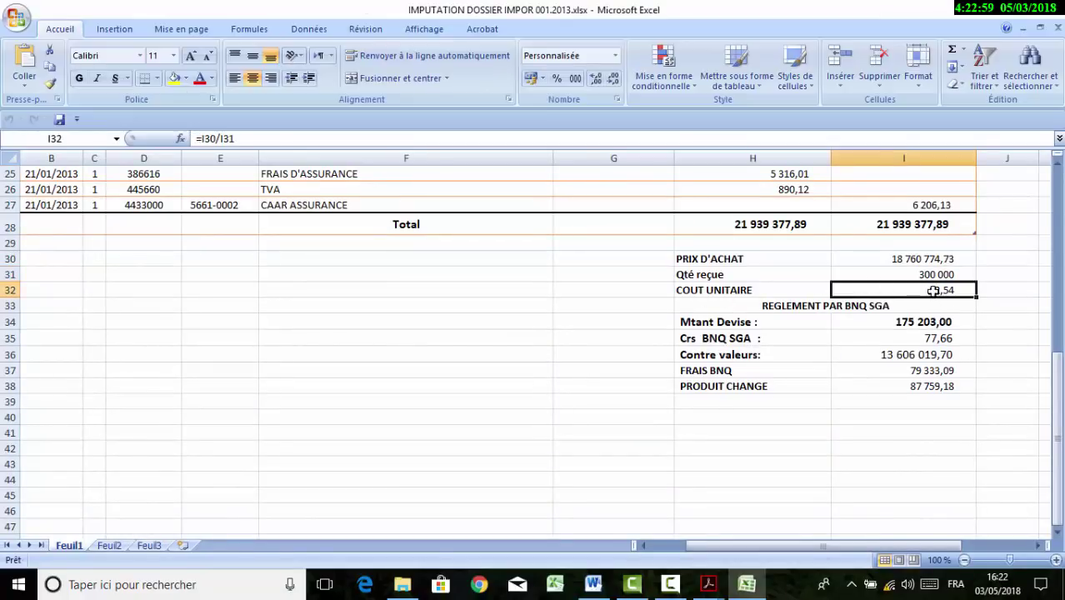
click(922, 275)
click(911, 259)
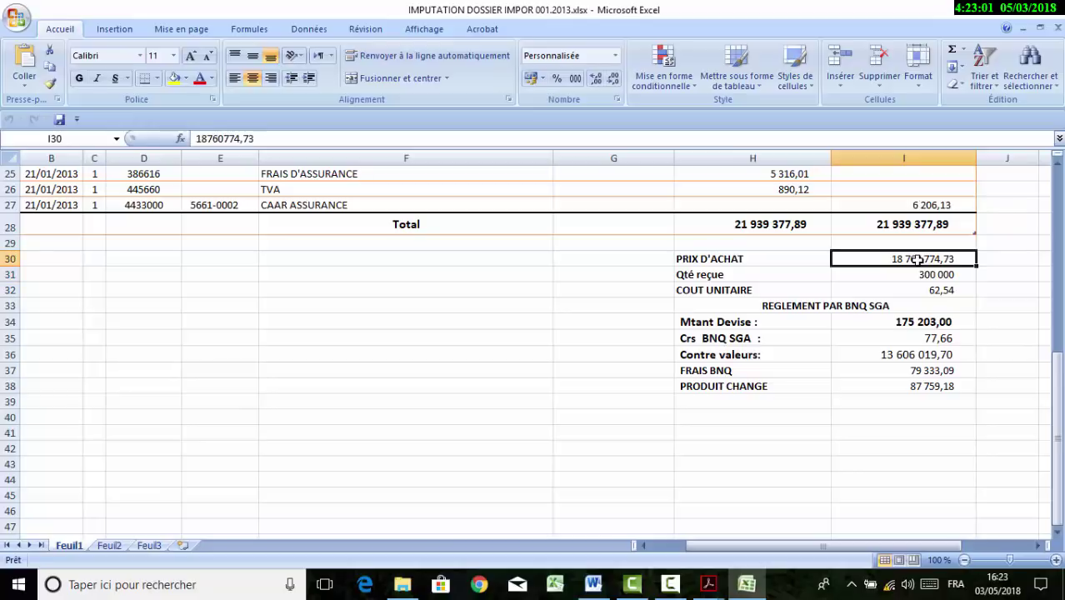
Check the received quantity and unit cost formula, and highlight the REGLEMENT PAR BNQ SGA details in H34:I38
click(913, 275)
click(916, 292)
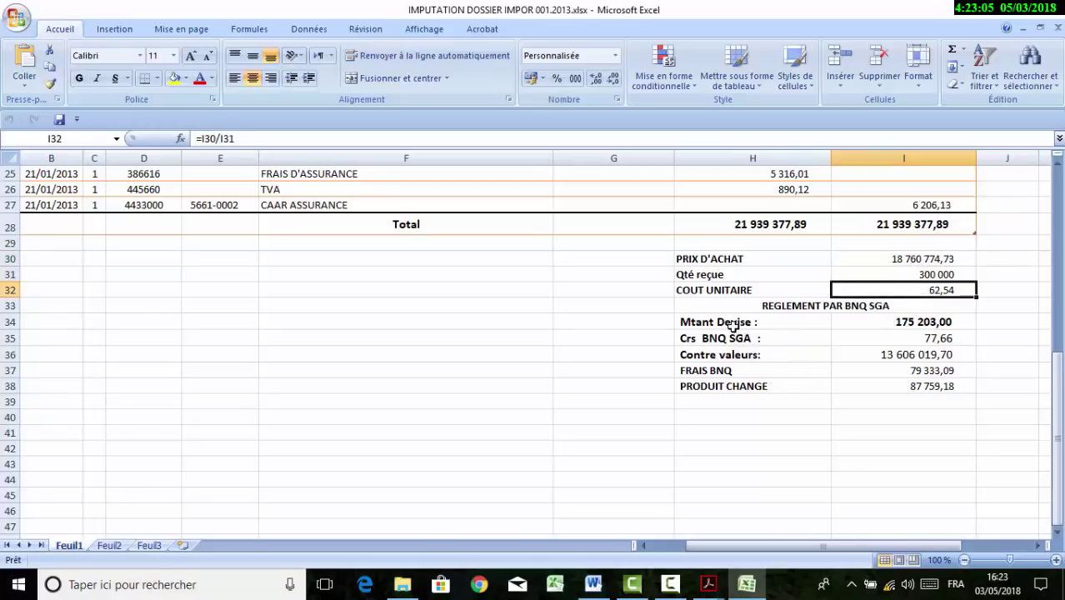
drag(732, 327, 853, 399)
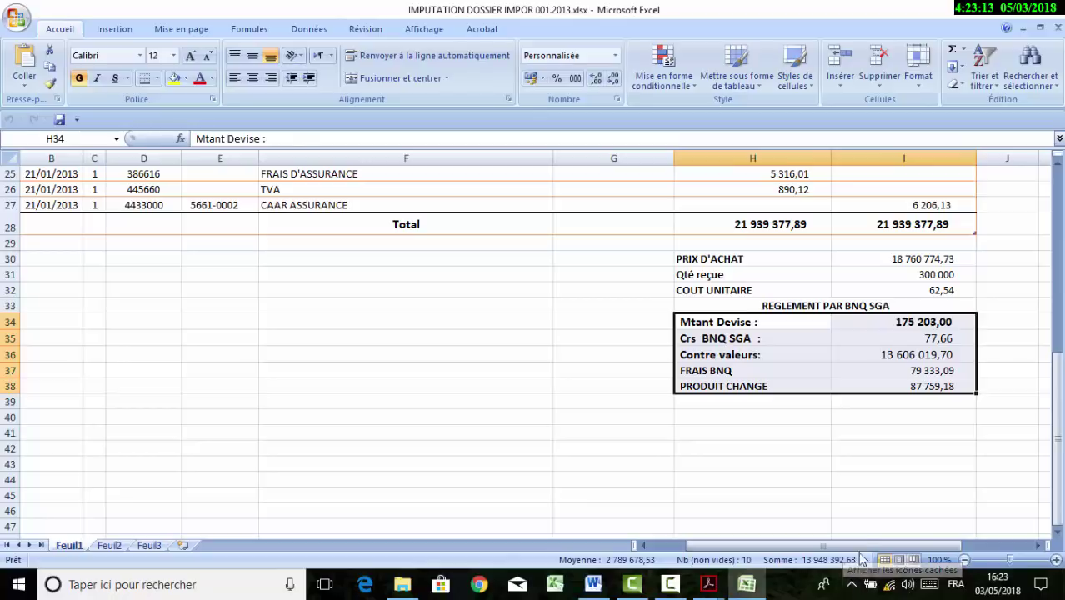
Compare the settled currency amount in I34 with the invoice currency amount in I4
click(897, 322)
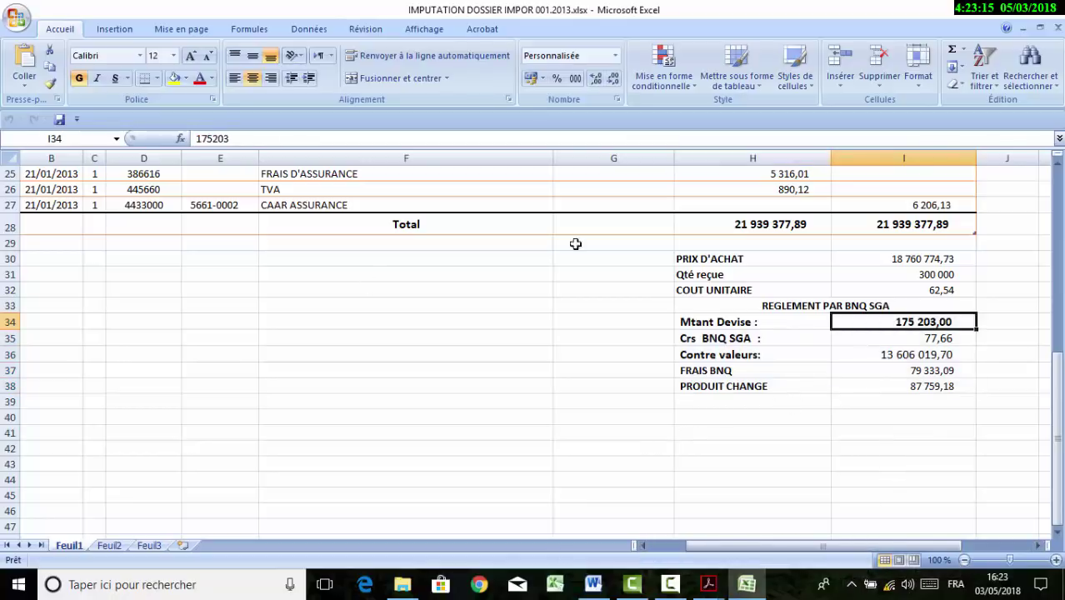
scroll(890, 309, up, 8)
click(887, 237)
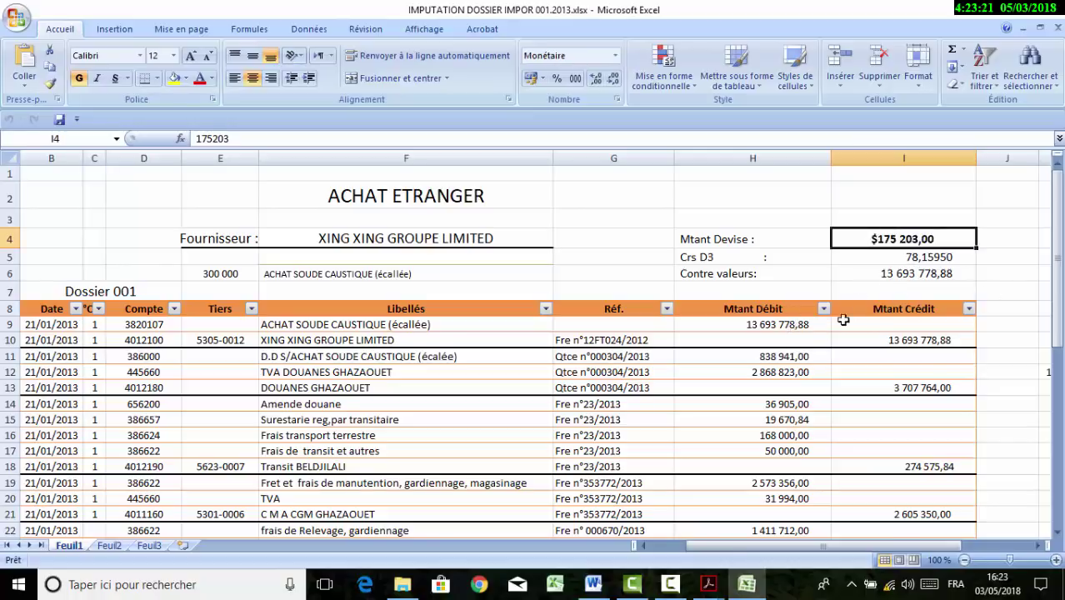
scroll(802, 321, down, 8)
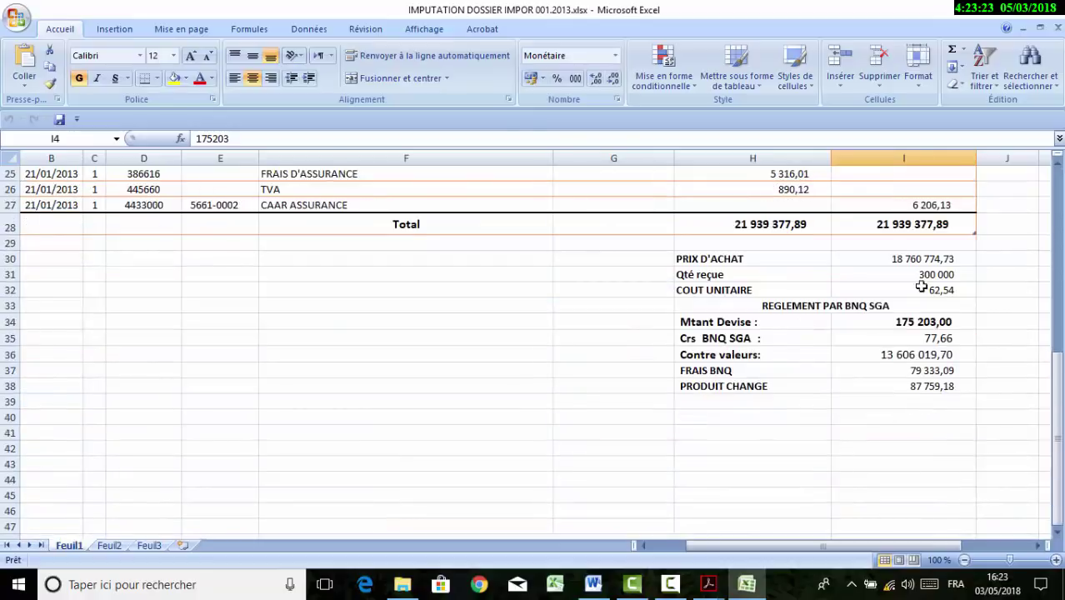
click(925, 327)
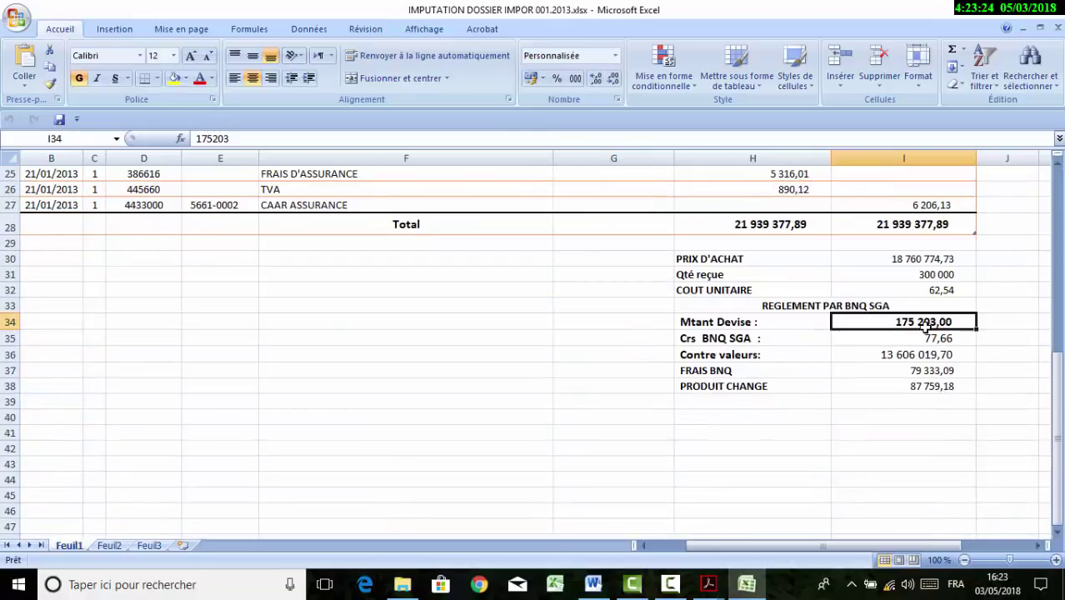
Examine the bank exchange rate and countervalue in I35 and I36, and highlight the FRAIS BNQ and PRODUIT CHANGE rows
click(899, 339)
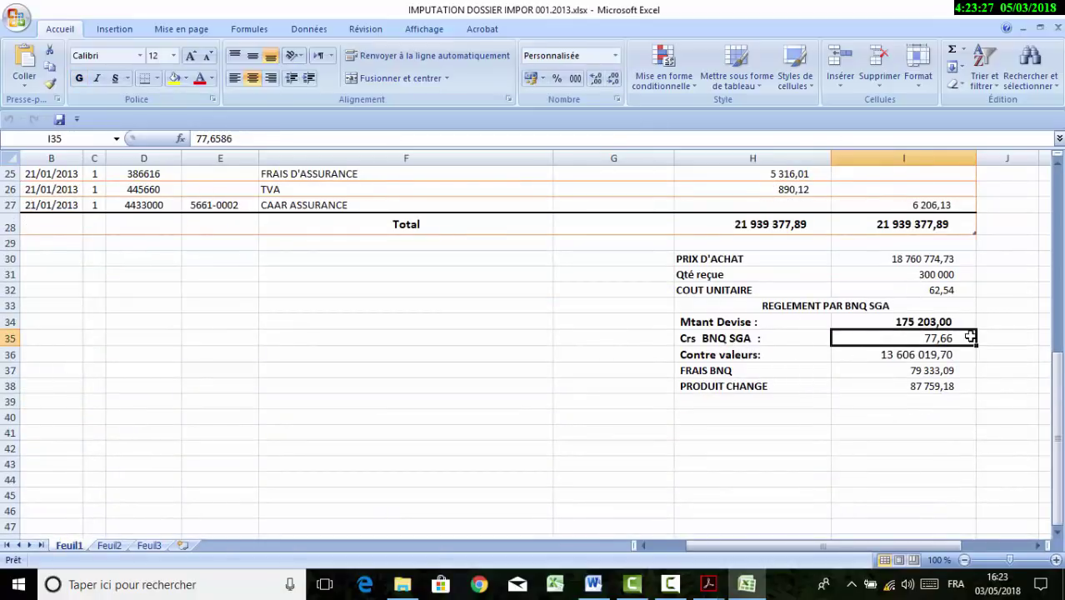
click(891, 357)
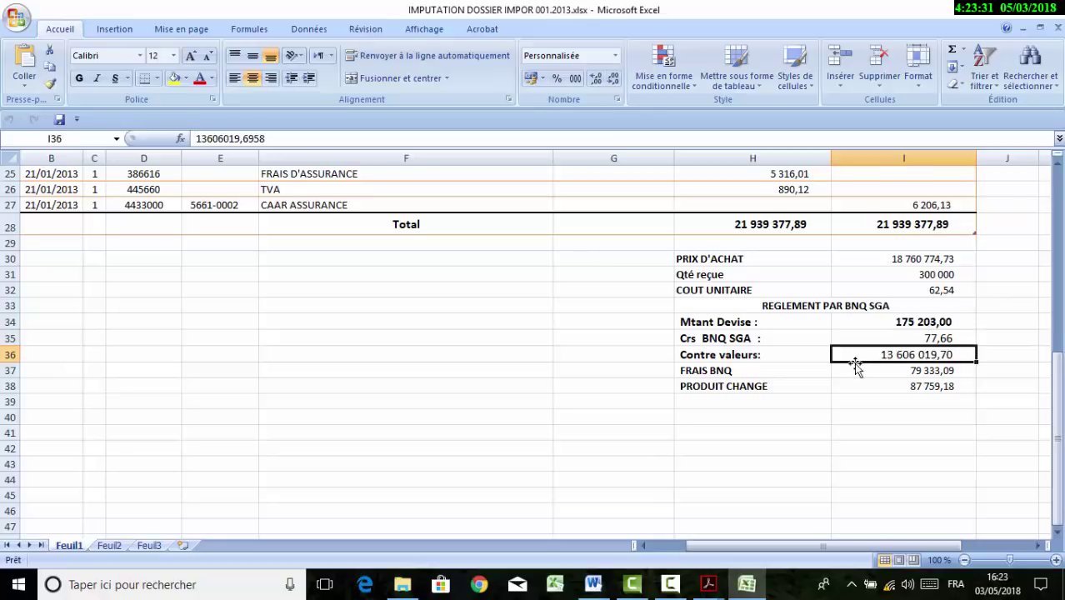
drag(766, 368, 843, 371)
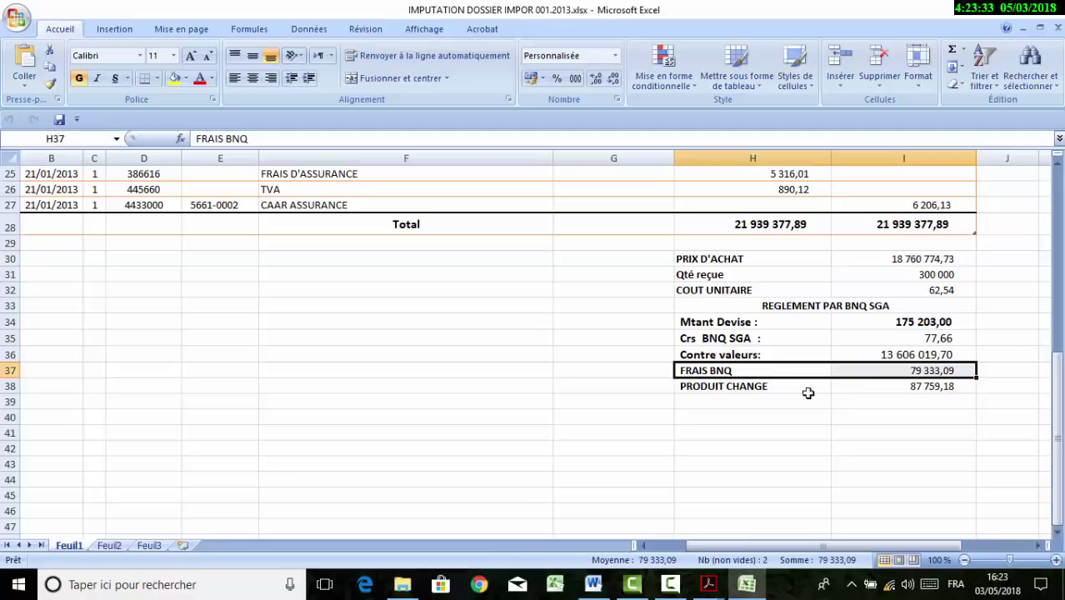
drag(767, 387, 851, 385)
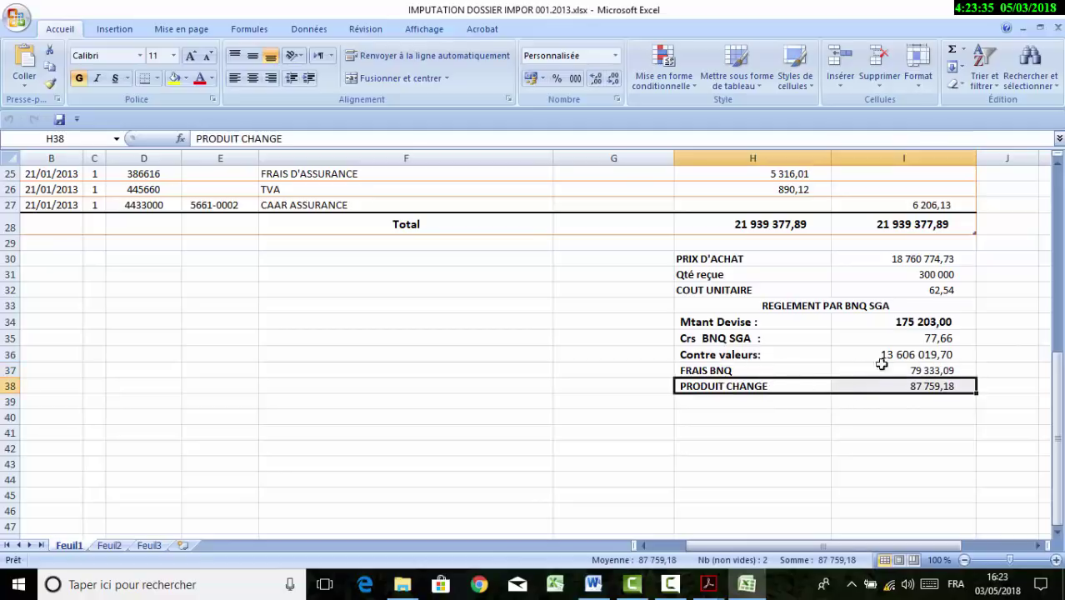
Compare the bank rate in I35 with the D3 customs rate in I5, and check the bank fees in I37
click(906, 340)
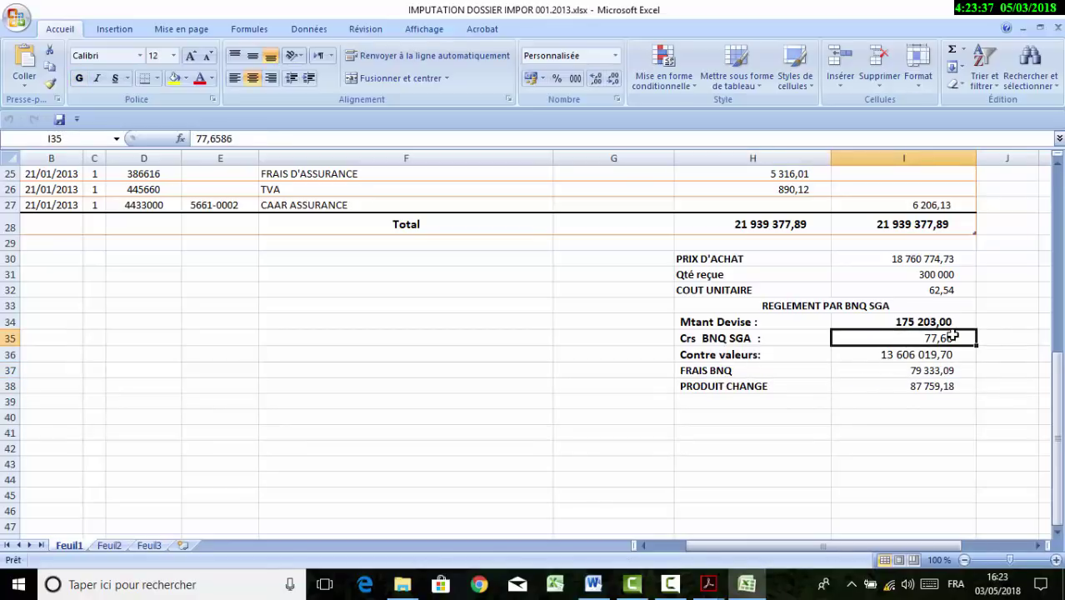
scroll(875, 350, up, 8)
click(911, 256)
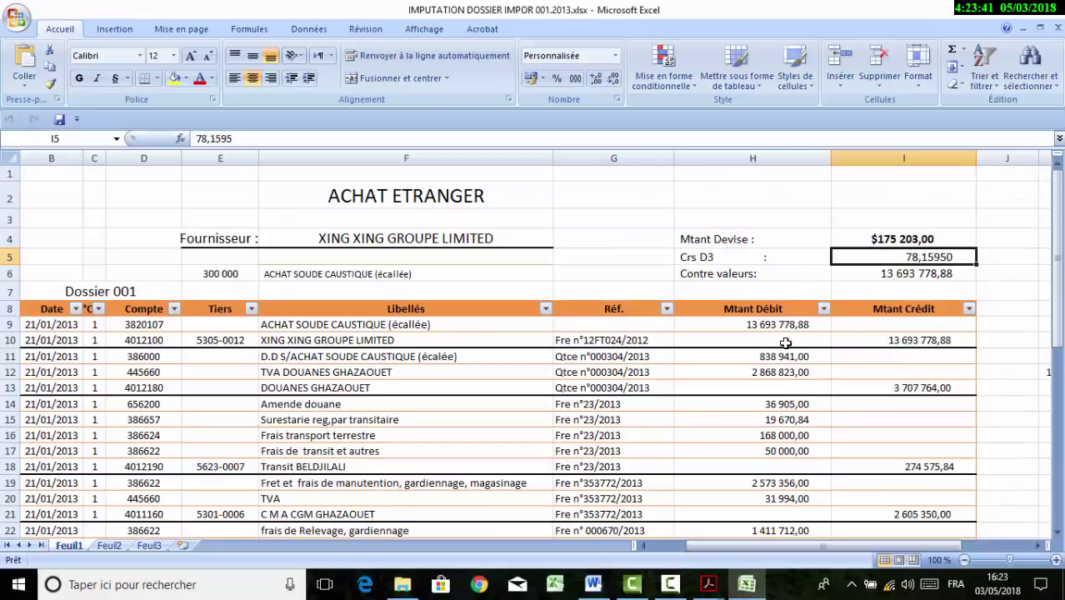
scroll(785, 344, down, 9)
click(932, 289)
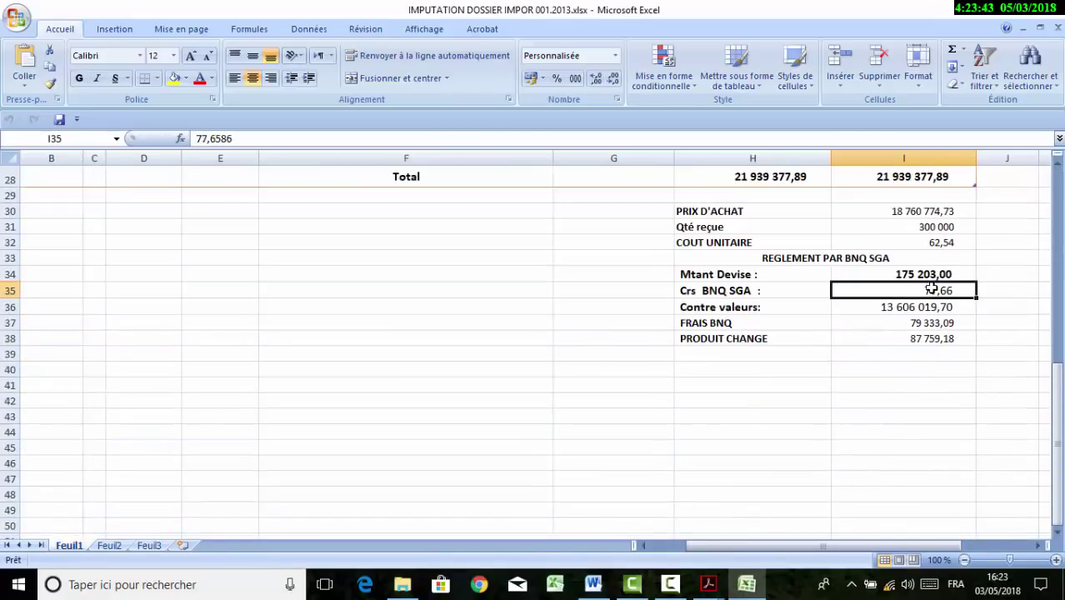
click(882, 324)
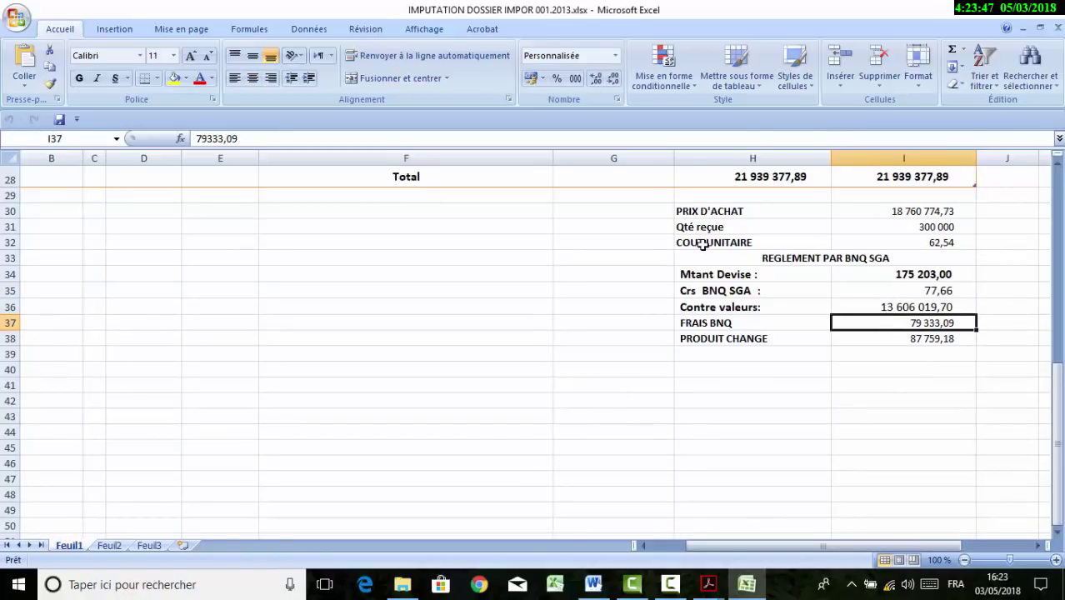
Switch to PCCOMPTA from the desktop and open the accounting dossier SARL AAAA 2018
key(alt+Tab)
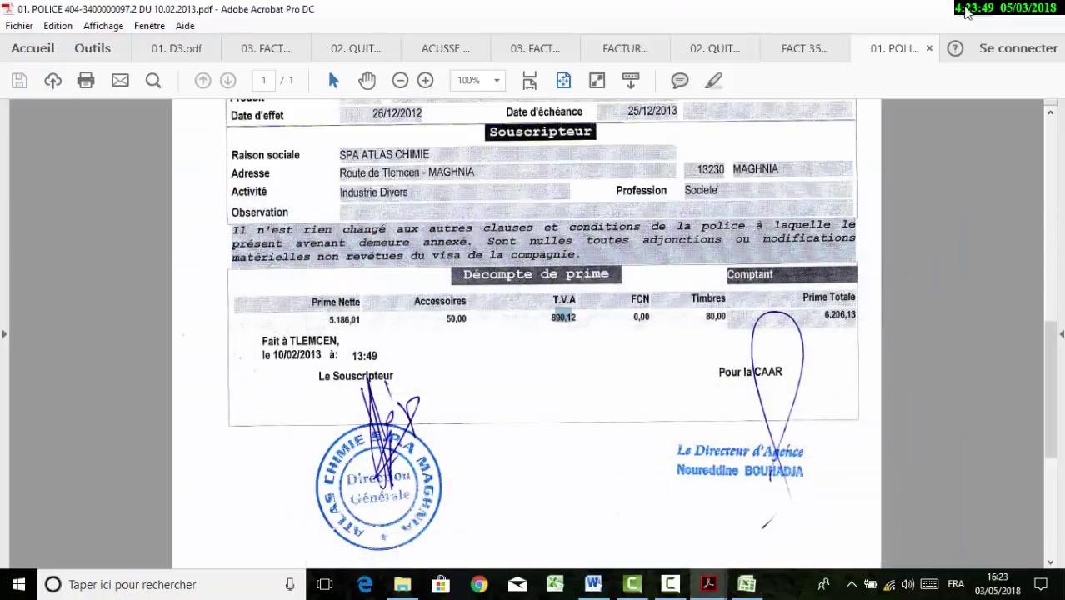
key(alt+Tab)
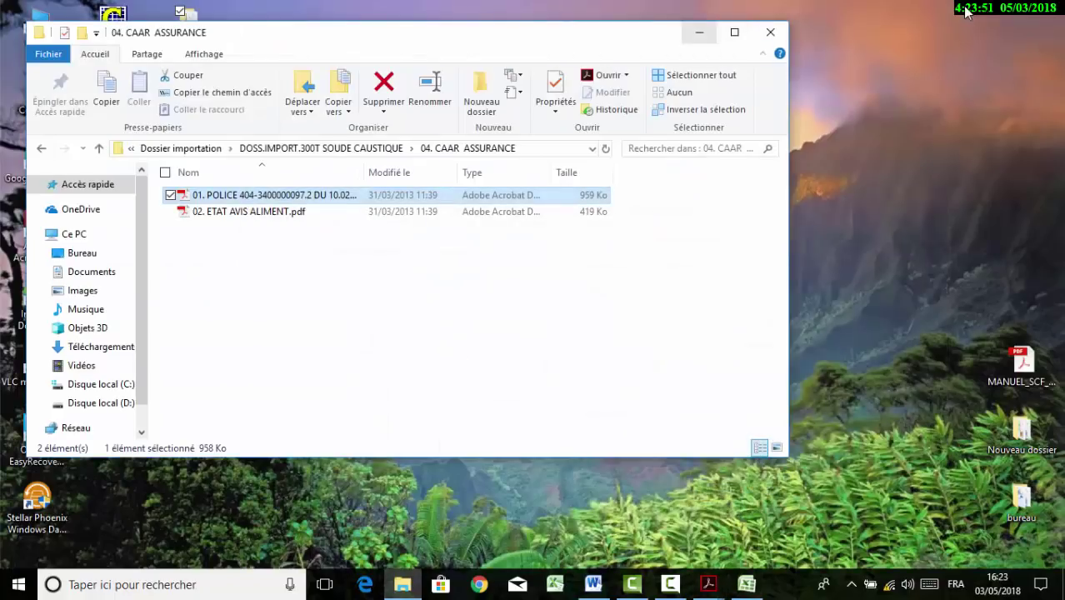
key(super+d)
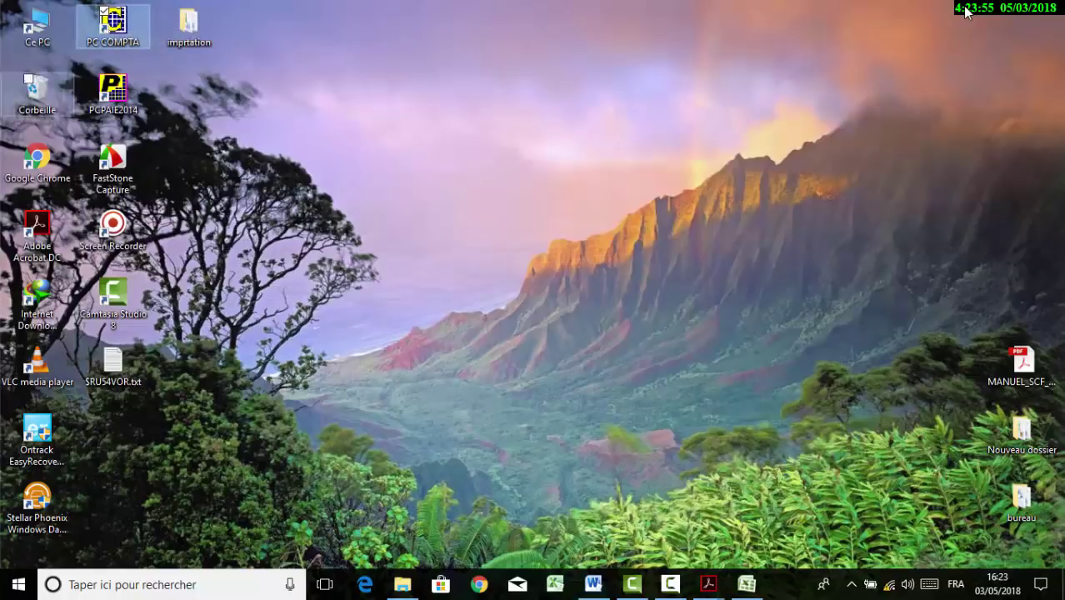
key(Return)
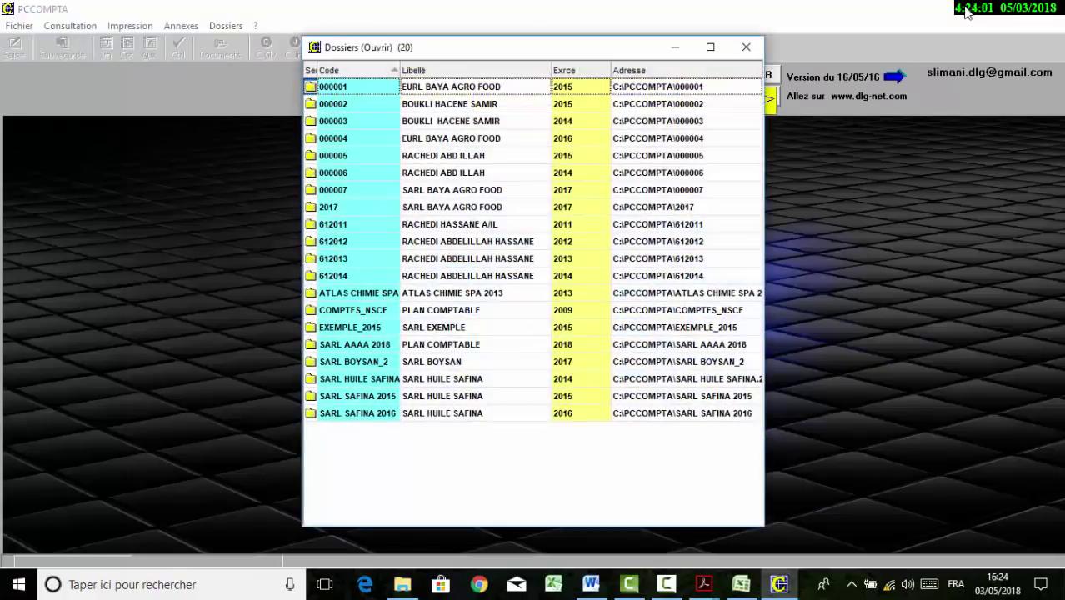
key(s)
key(Return)
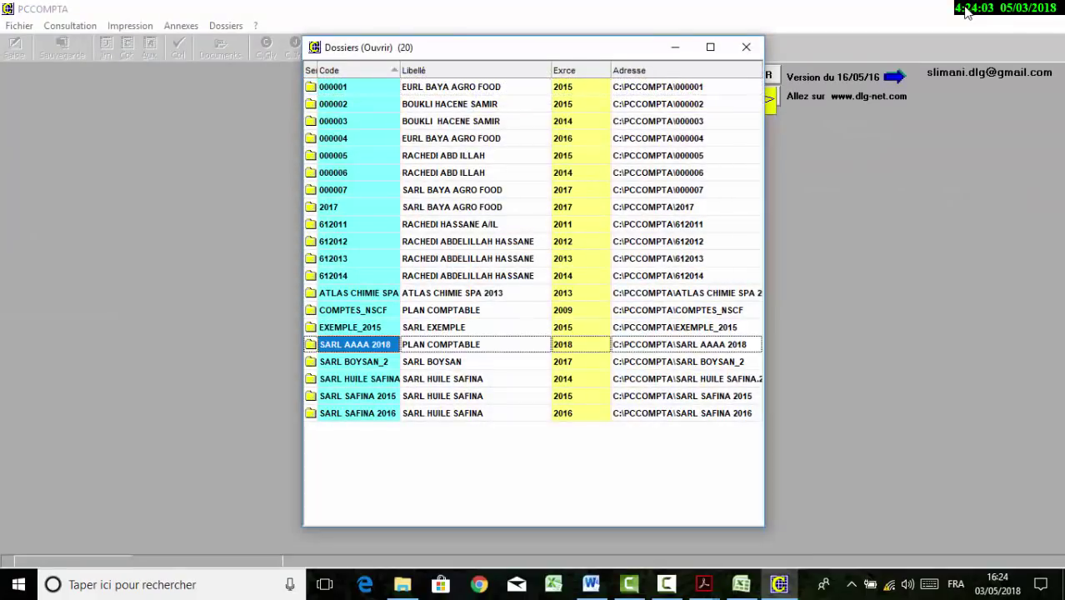
Open the list of accounting journals in the SARL AAAA 2018 dossier
key(alt+c)
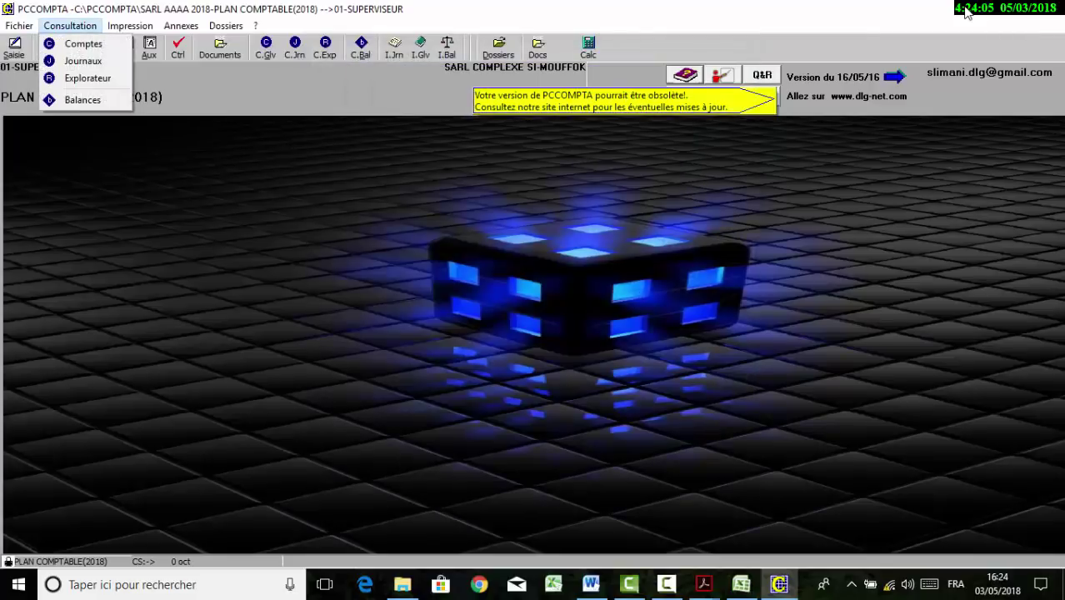
key(Down)
key(Left)
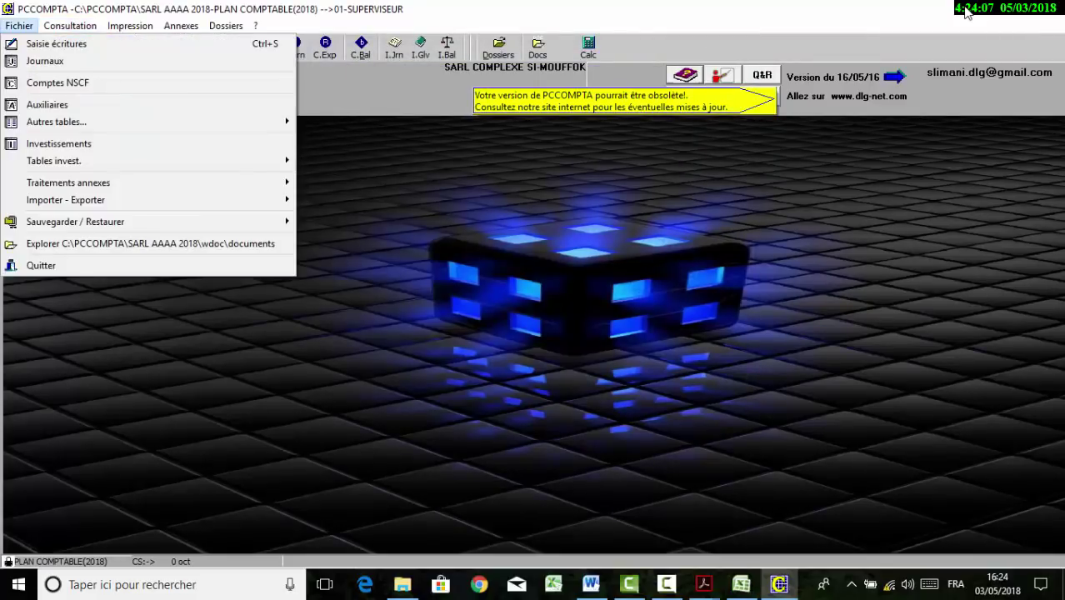
key(Down)
key(Return)
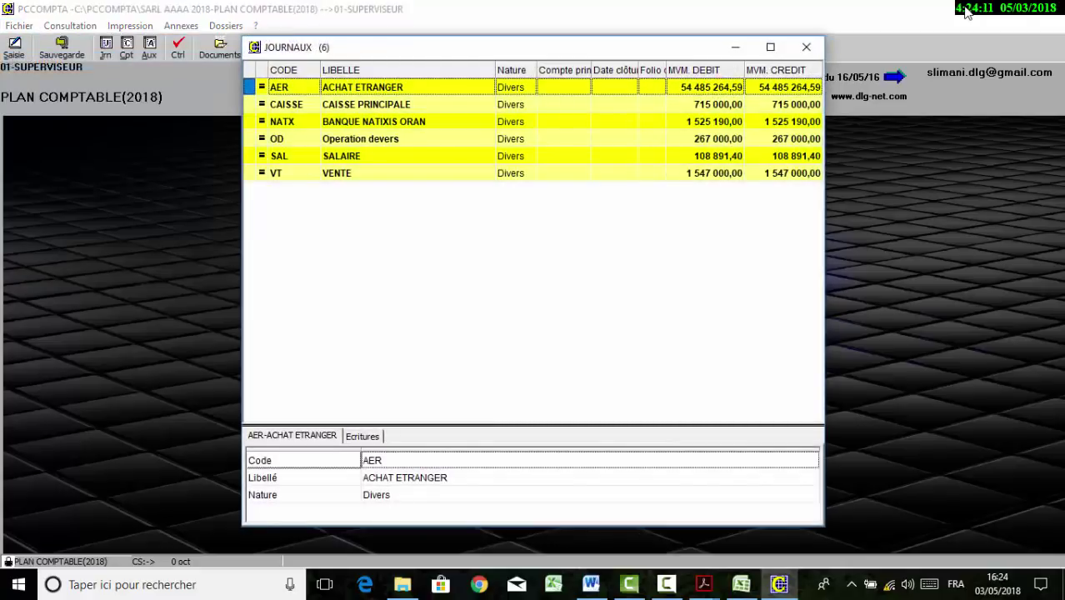
Highlight the AER ACHAT ETRANGER journal row across its columns, from the code to the credit movement
key(Right)
key(Left)
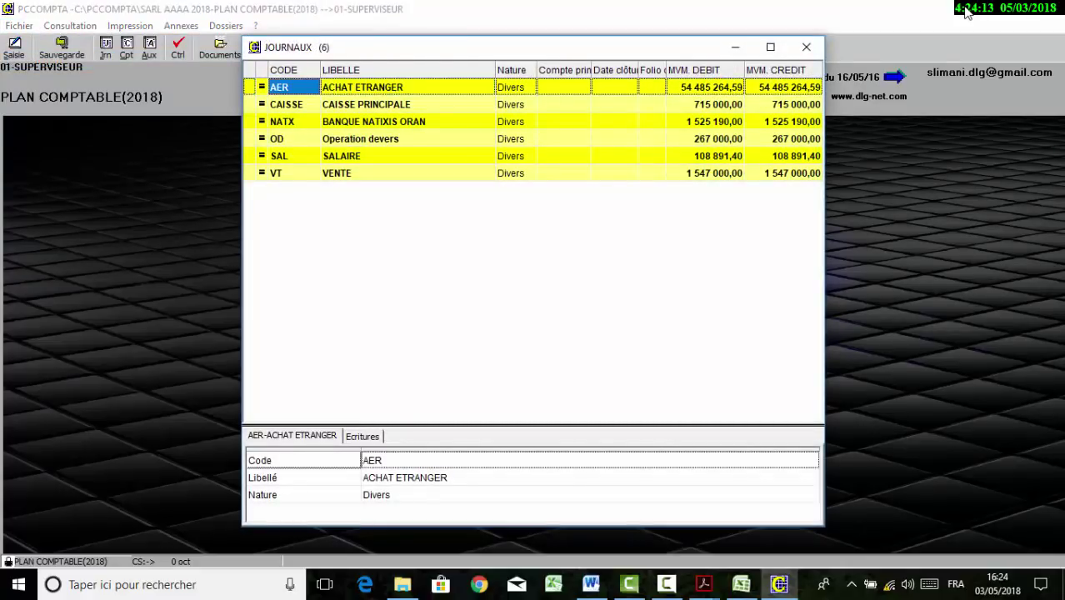
key(shift+Right)
key(shift+Right)
key(shift+Right)
key(shift+Right)
key(shift+Right)
key(shift+Right)
key(shift+Right)
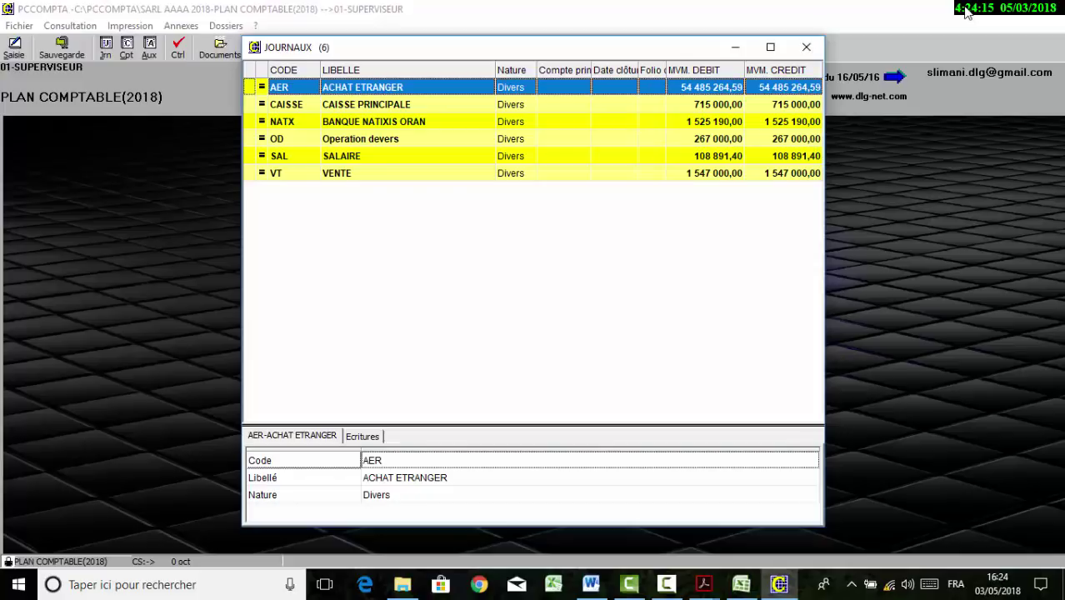
Consult the entries of the AER ACHAT ETRANGER journal, and return to the main window
key(Home)
key(Return)
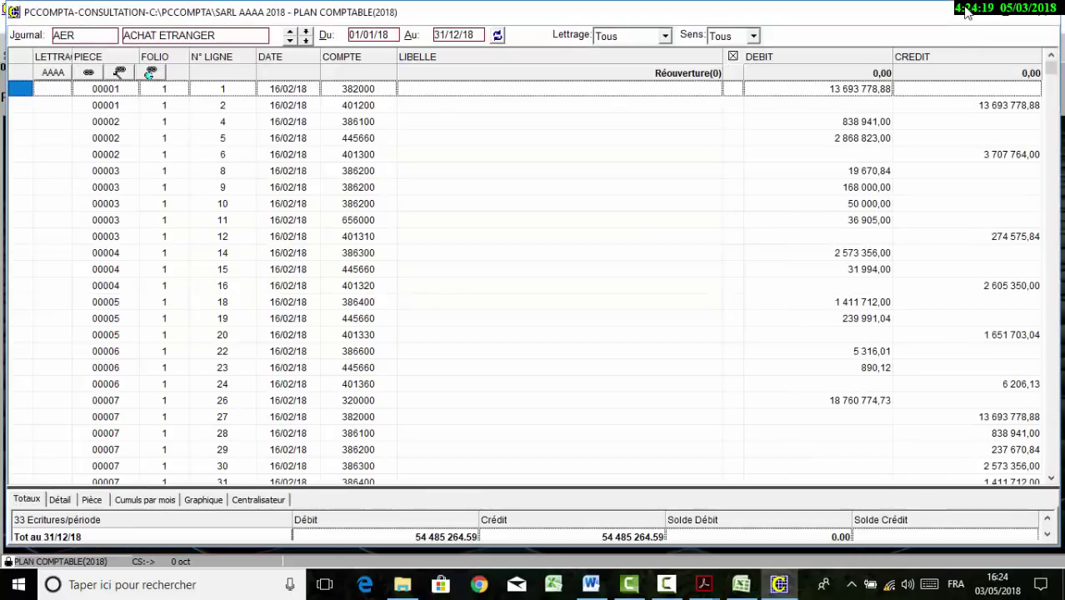
click(287, 203)
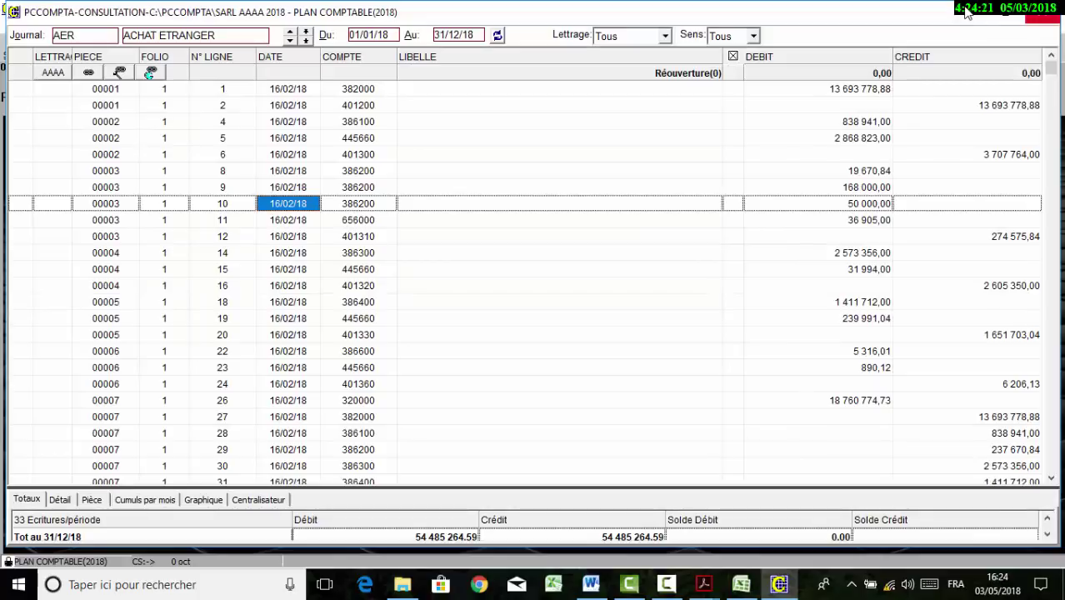
key(Escape)
key(Escape)
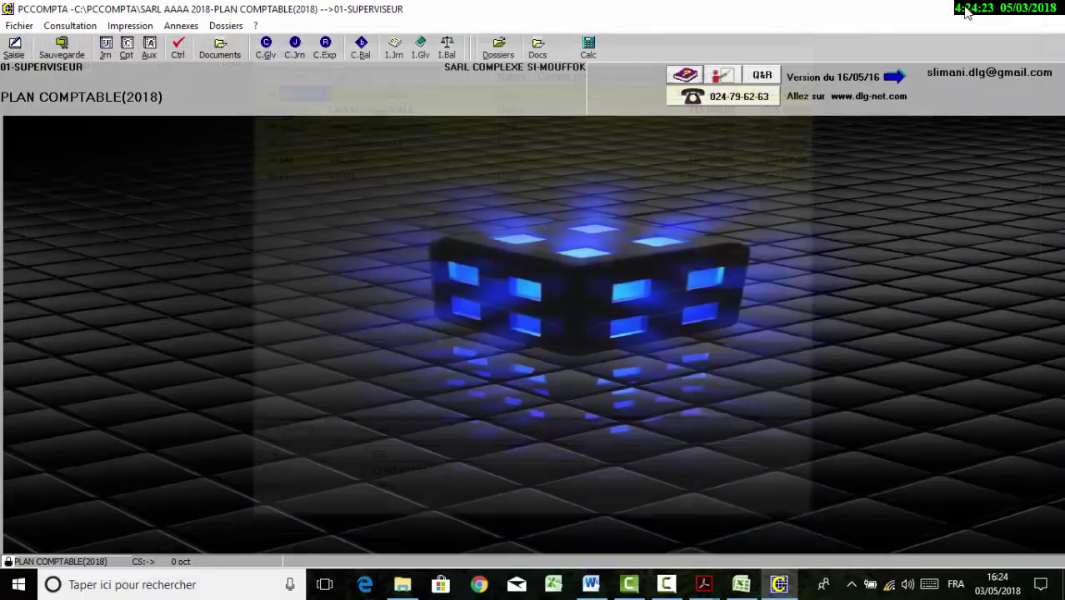
Open entry input for the AER ACHAT ETRANGER journal and go to the first line of folio 1
key(F2)
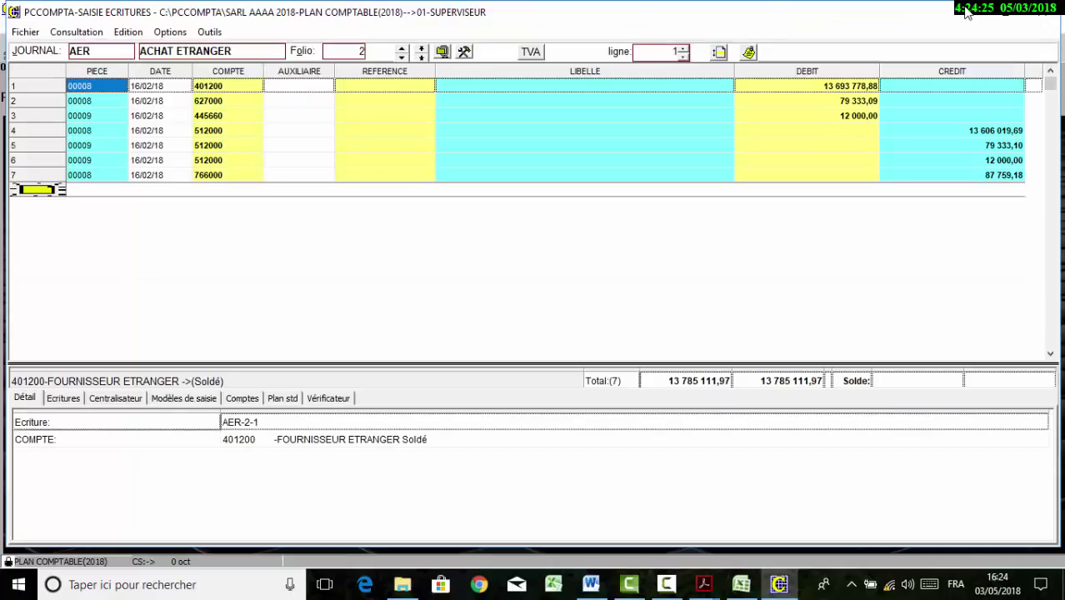
key(Escape)
key(Return)
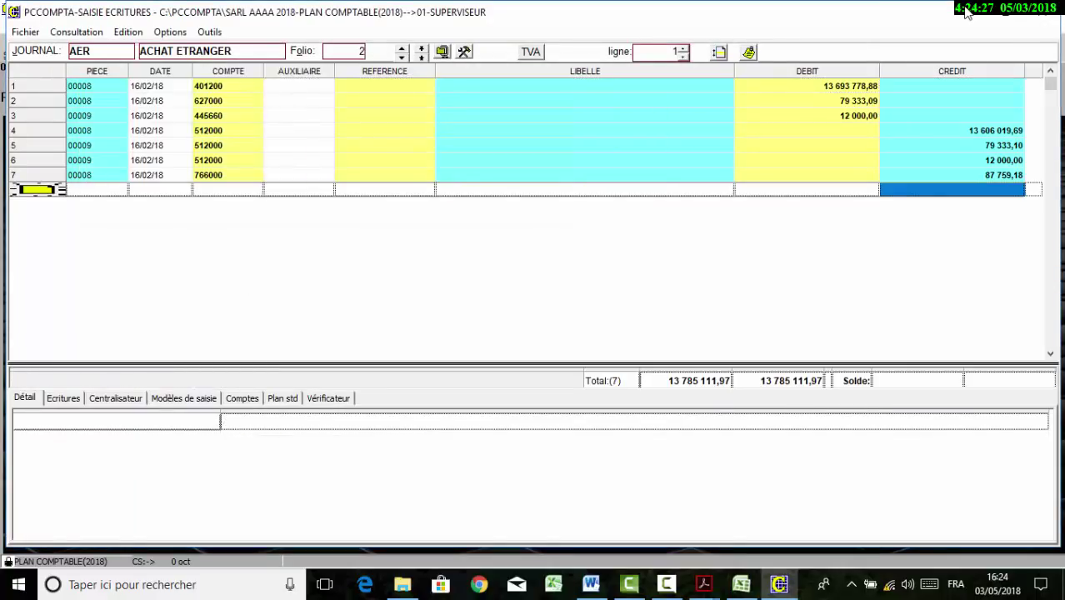
key(Page_Up)
key(Up)
key(Up)
key(Up)
key(Up)
key(Up)
key(Up)
key(Up)
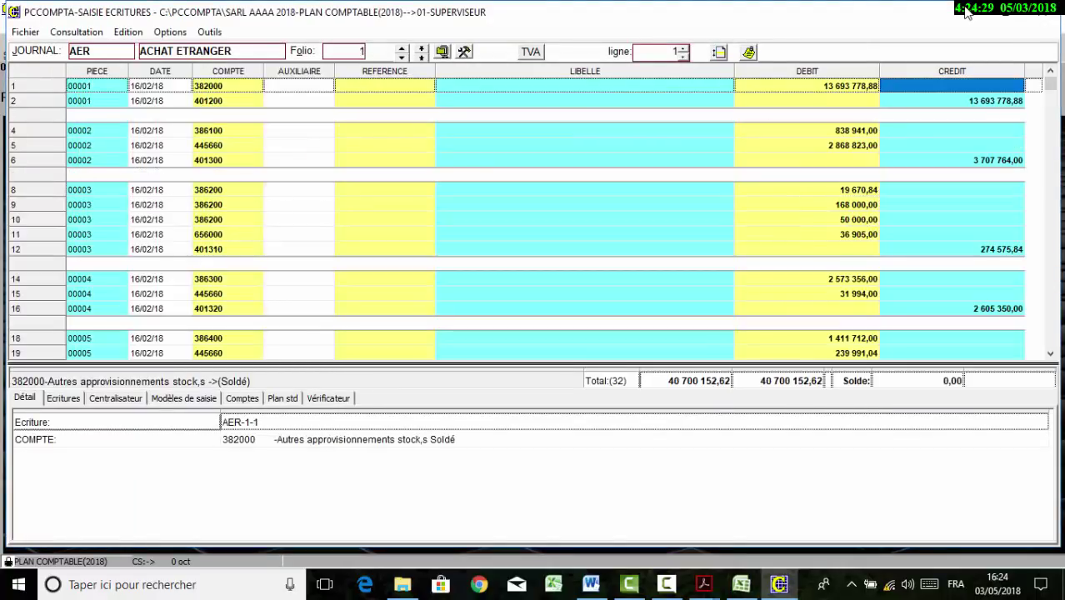
Highlight the supplier purchase entry, piece 00001, with accounts 382000 and 401200
key(Home)
key(shift+Down)
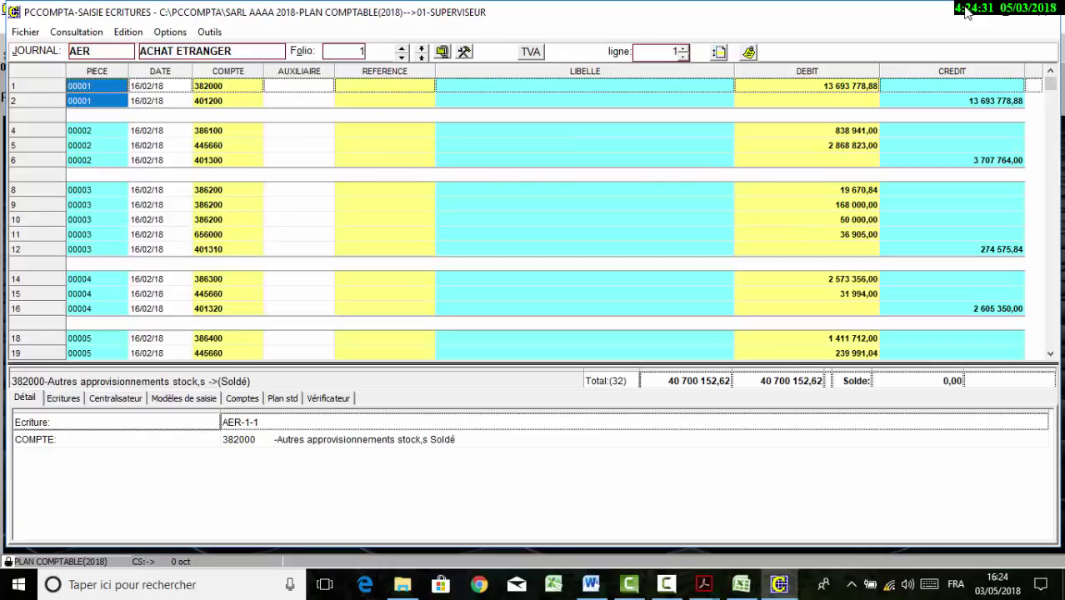
key(shift+Right)
key(shift+Right)
key(shift+Right)
key(shift+Right)
key(shift+Right)
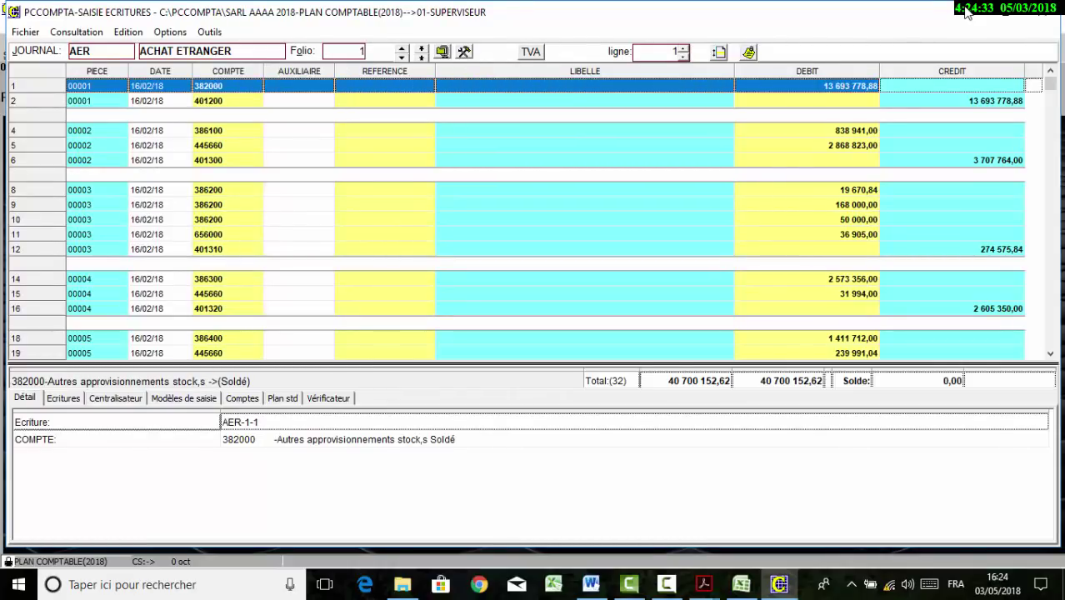
key(shift+Down)
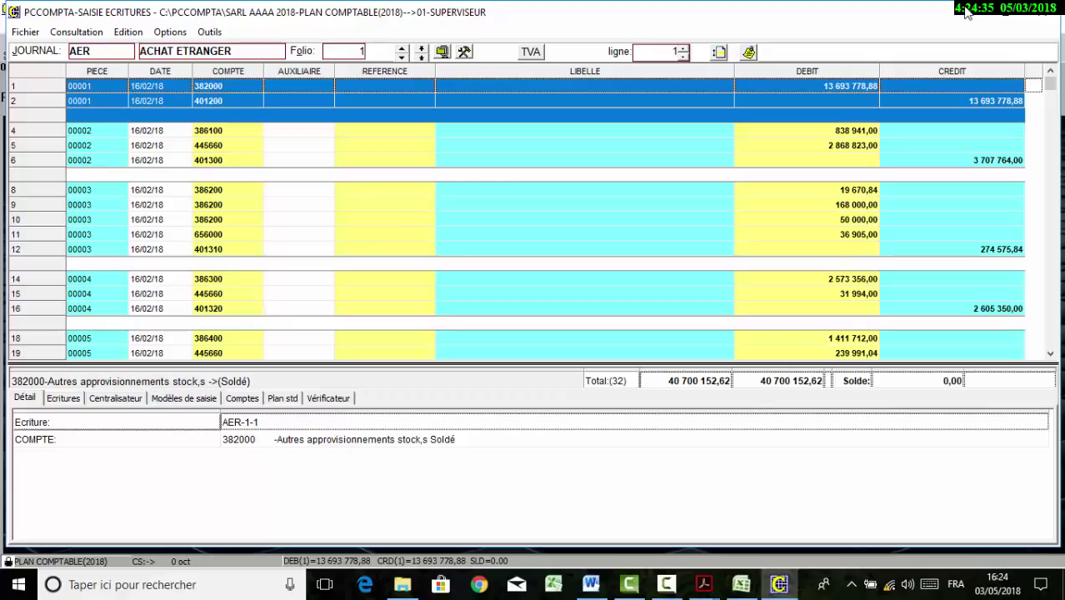
Highlight the customs entry, piece 00002, with accounts 386100, 445660 and 401300, from the piece number to the credit amounts
key(Escape)
key(Down)
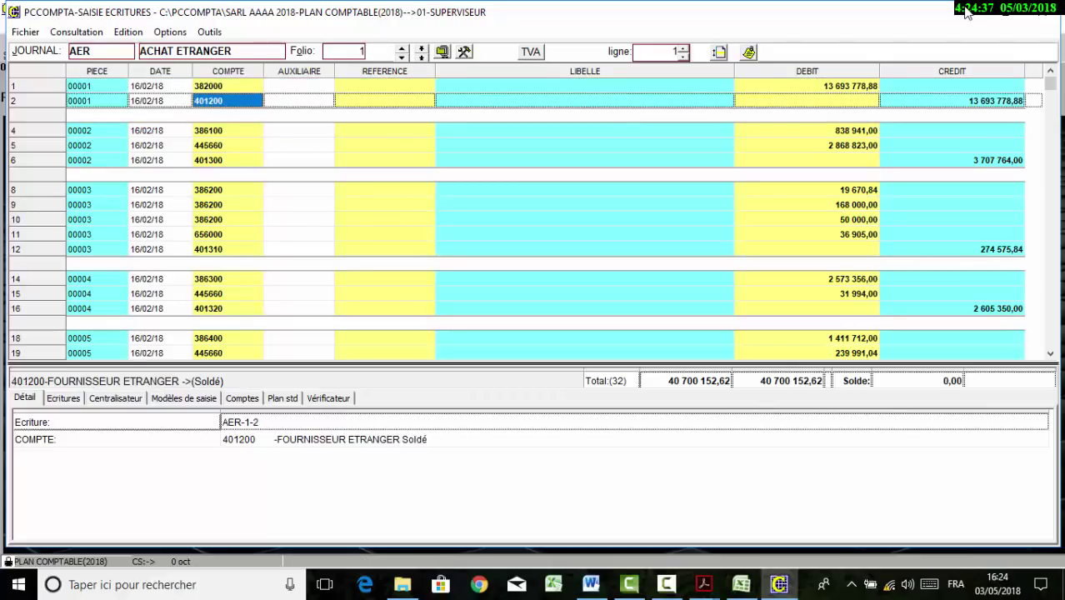
key(Down)
key(Down)
key(Left)
key(Left)
key(shift+Down)
key(shift+Down)
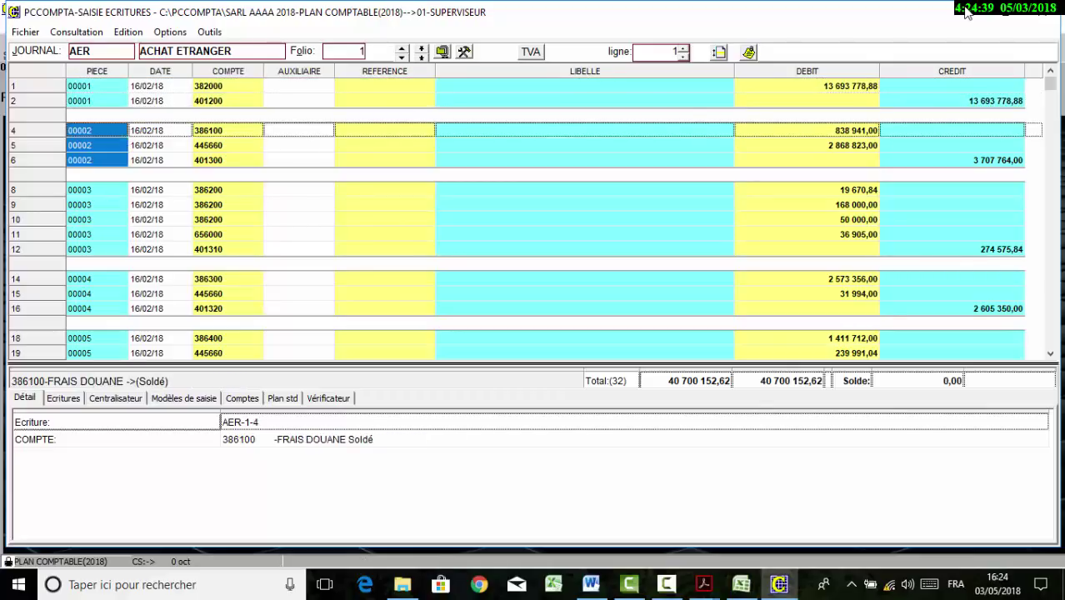
key(shift+Right)
key(shift+Right)
key(shift+Up)
key(shift+Right)
key(shift+Right)
key(shift+Right)
key(shift+Down)
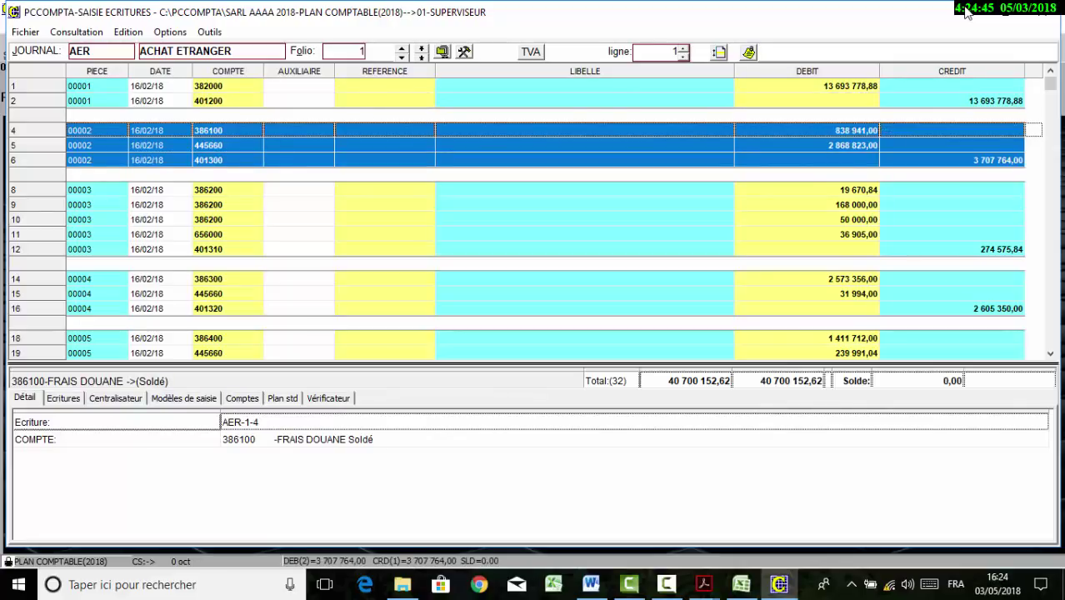
Examine the account of each line of piece 00002: 386100, 445660 and 401300
key(Escape)
key(Down)
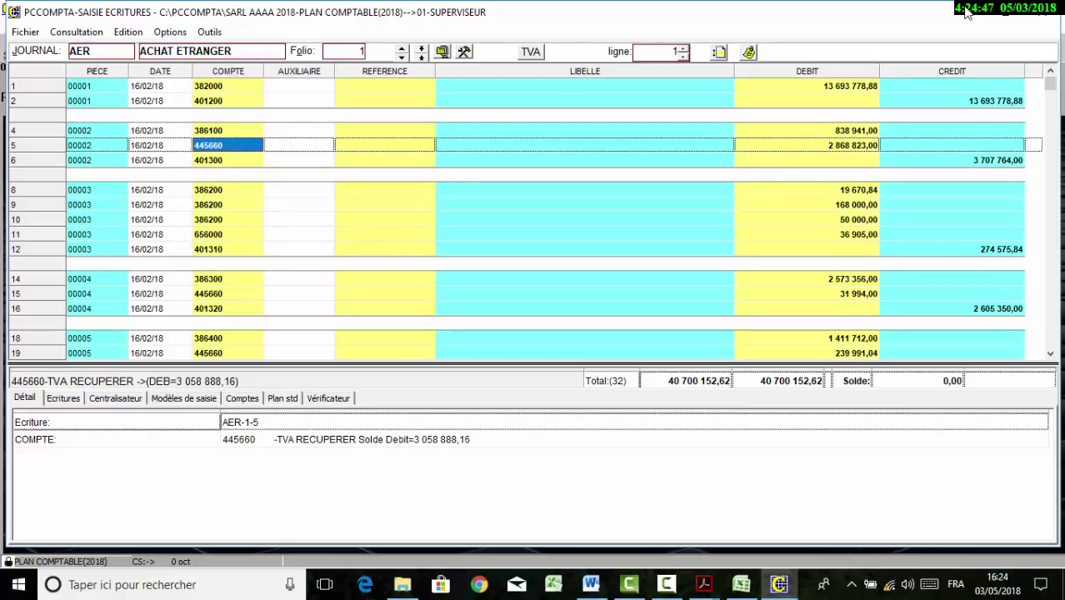
key(Down)
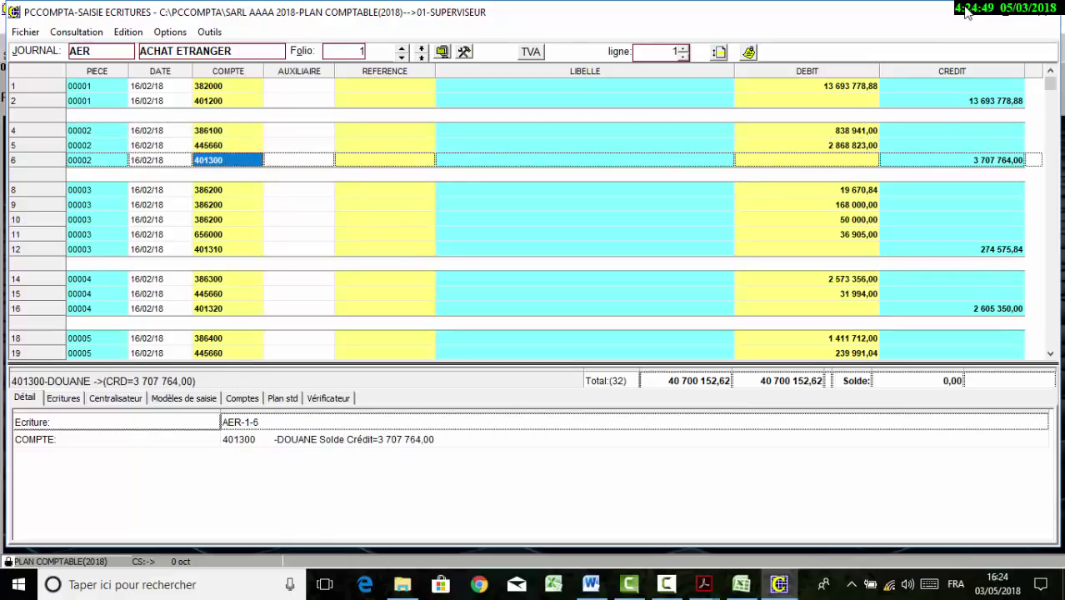
key(Up)
key(Up)
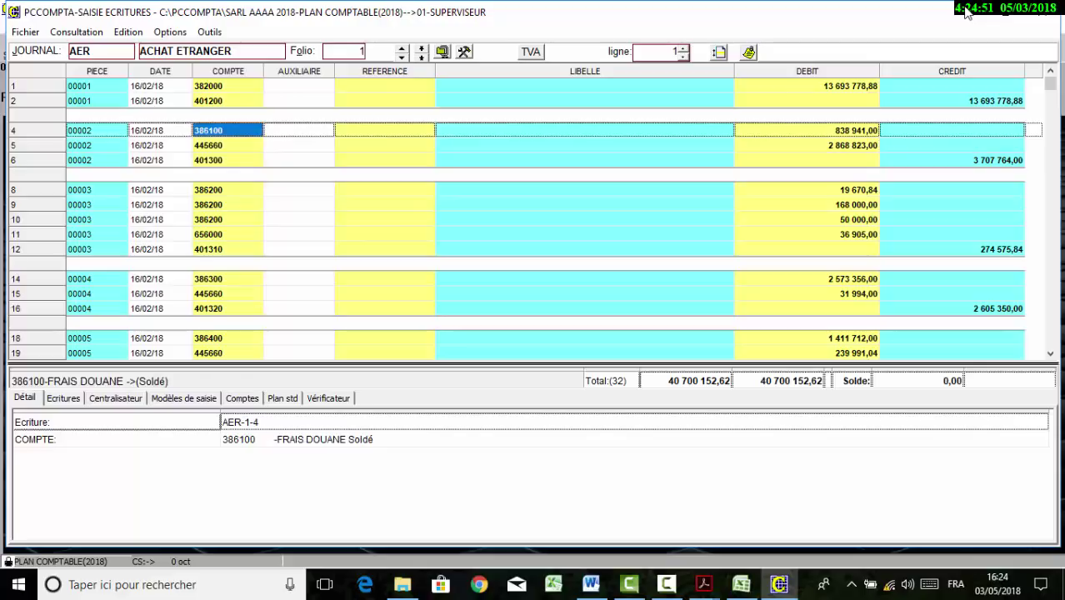
key(Down)
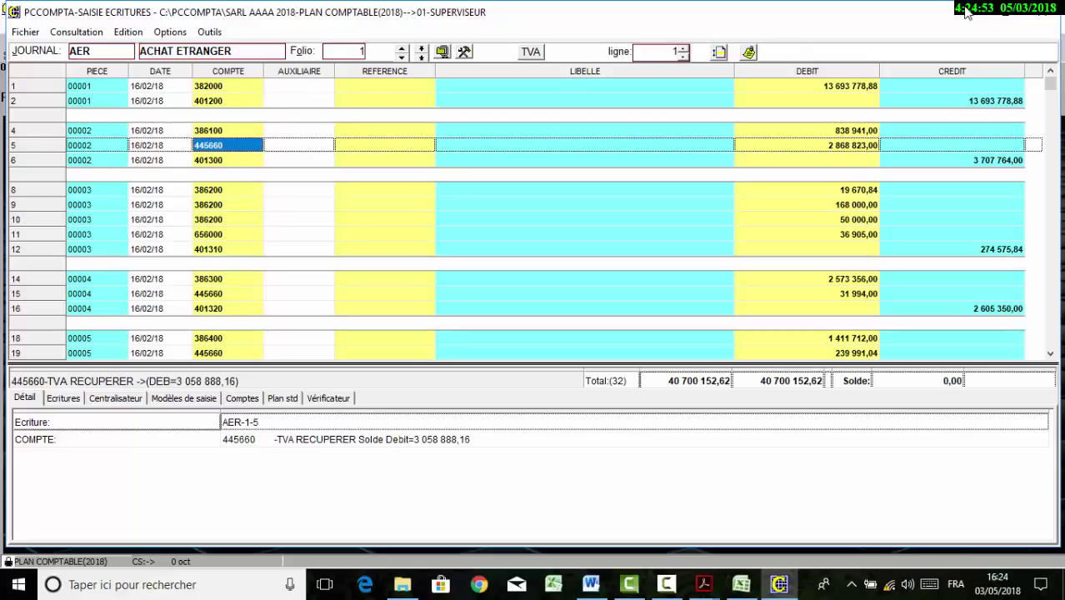
key(Up)
key(Down)
Point out the debit amount of the 445660 line, and highlight the 401300 line of piece 00002 up to its credit
key(Right)
key(Right)
key(Right)
key(Right)
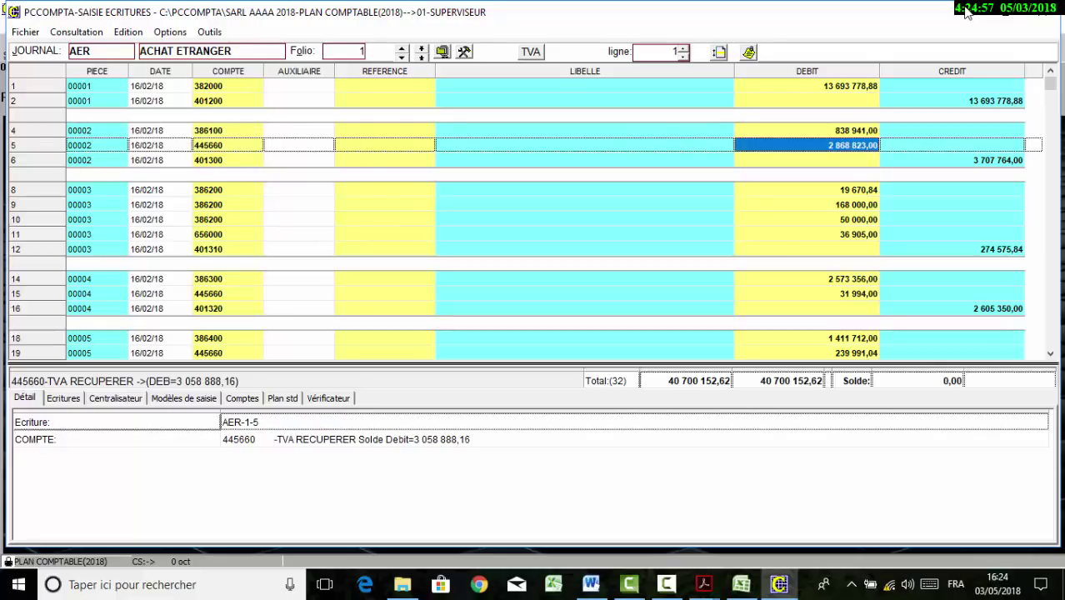
key(Return)
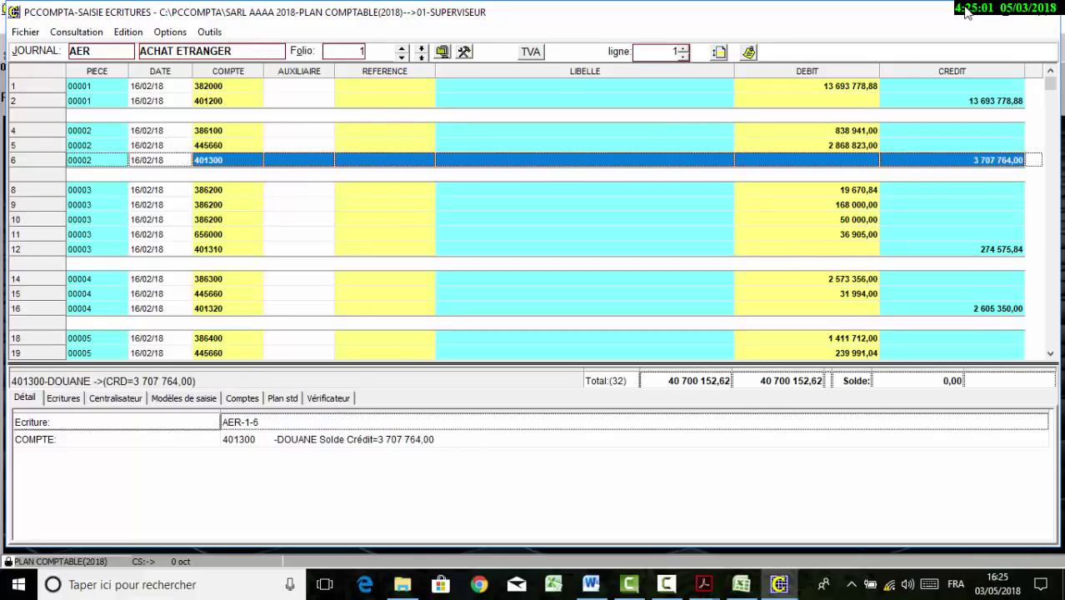
Highlight the supplier purchase entry again, accounts 382000 and 401200 of piece 00001, from account to credit
key(shift+Up)
key(shift+Up)
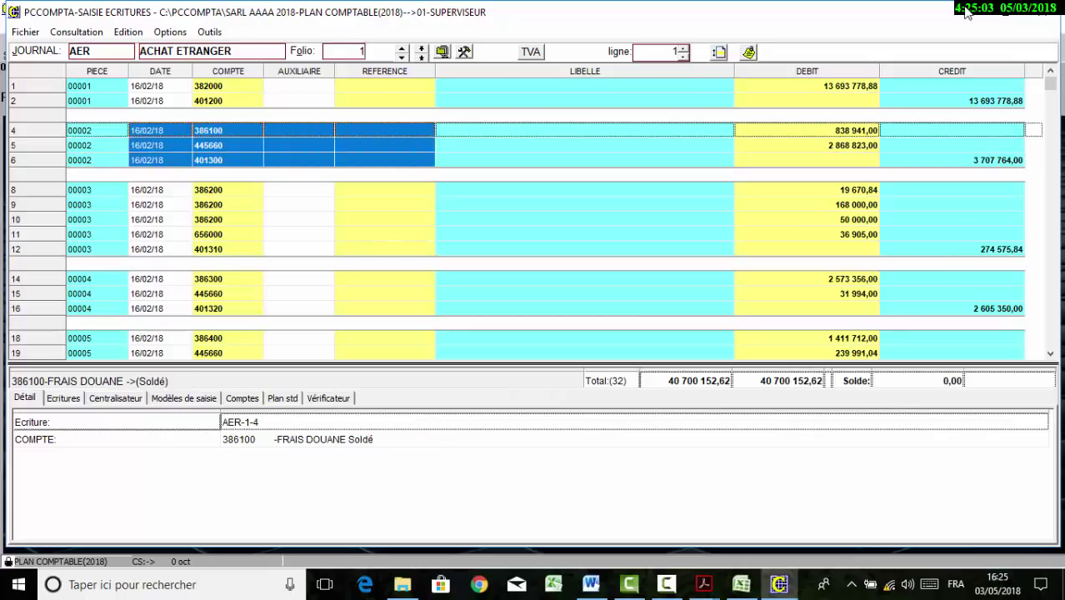
key(Up)
key(Up)
key(Up)
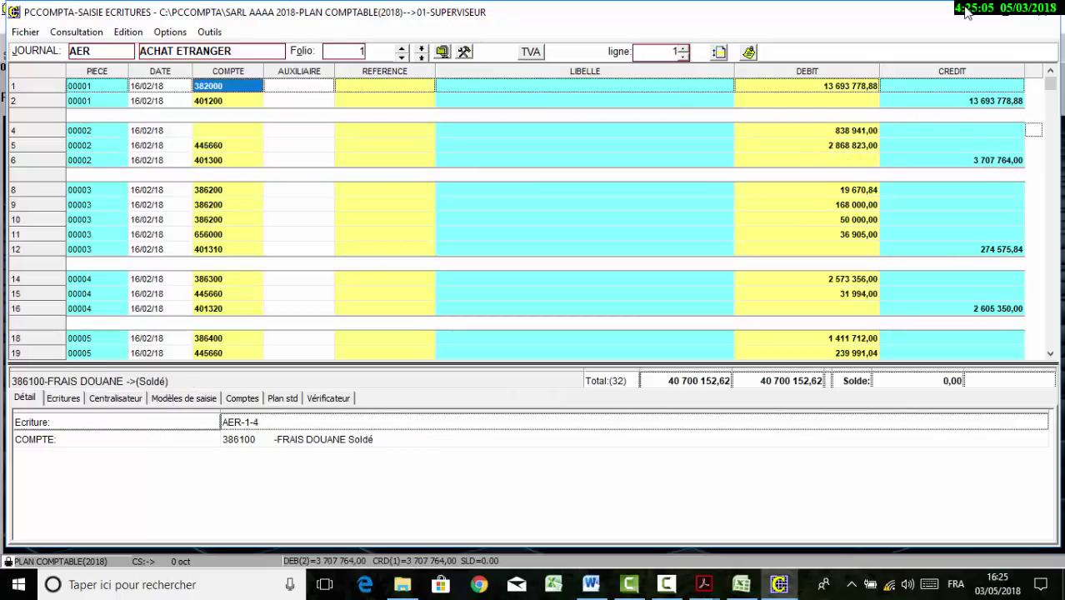
key(shift+Down)
key(shift+Right)
key(shift+Right)
key(shift+Right)
key(shift+Right)
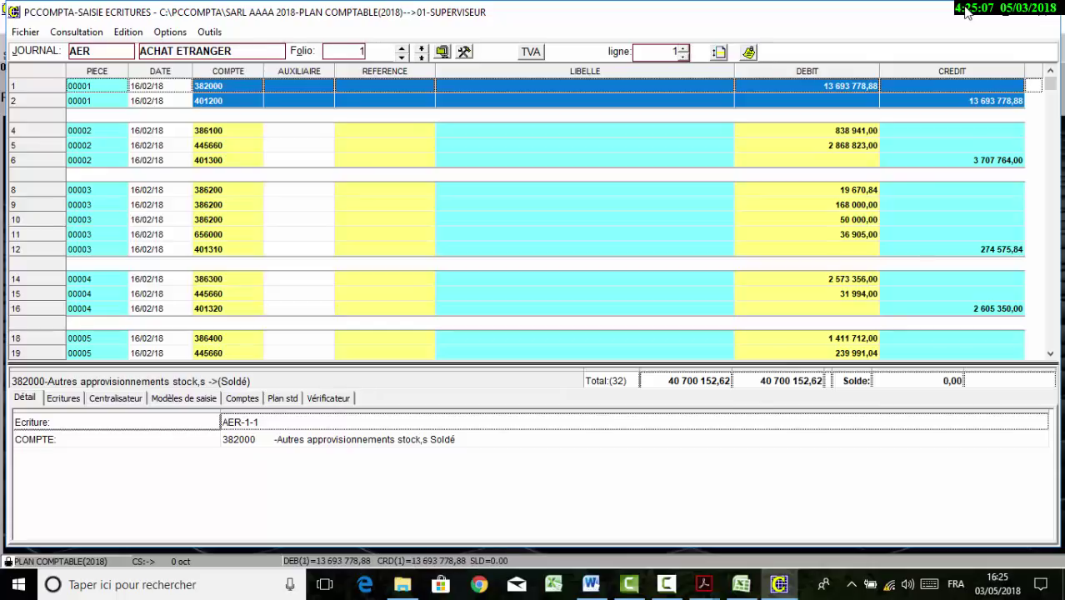
Examine the 386200 transit lines of piece 00003, and highlight its 656000 penalties line from account to debit
key(Page_Down)
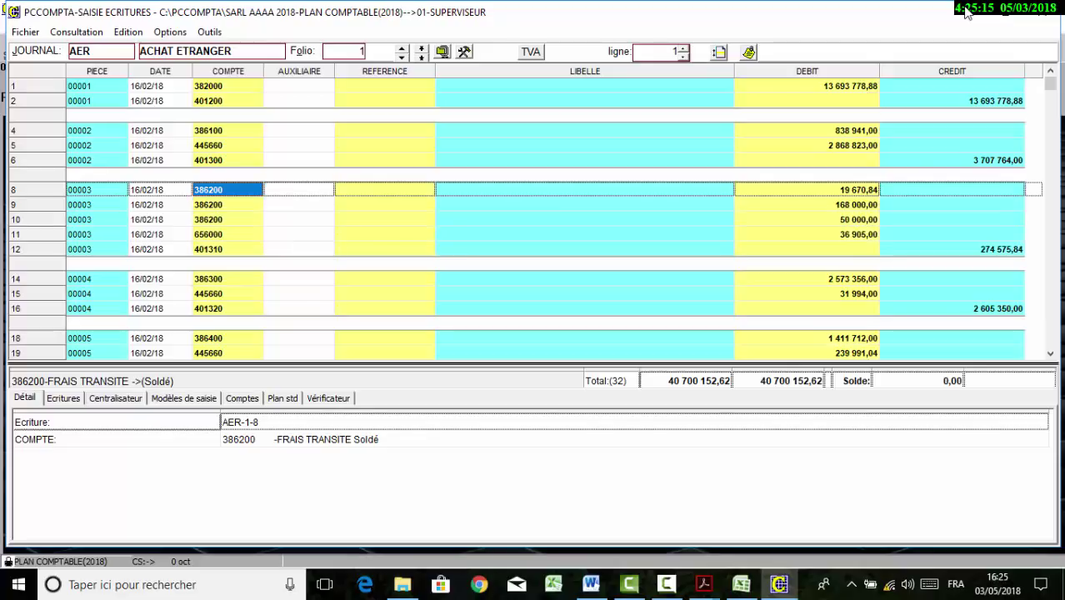
key(Down)
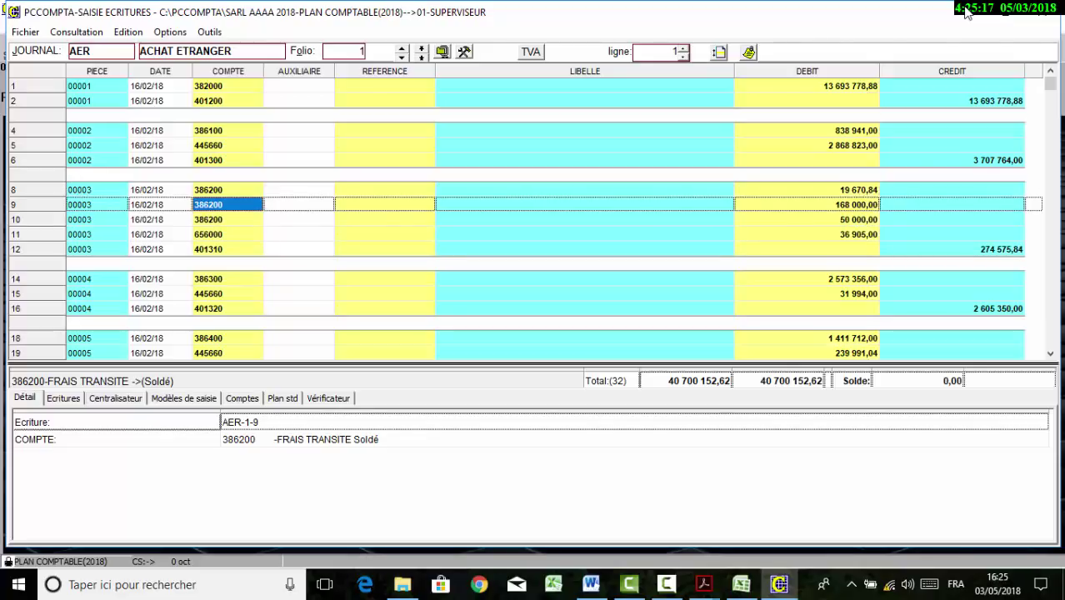
key(Down)
key(Down)
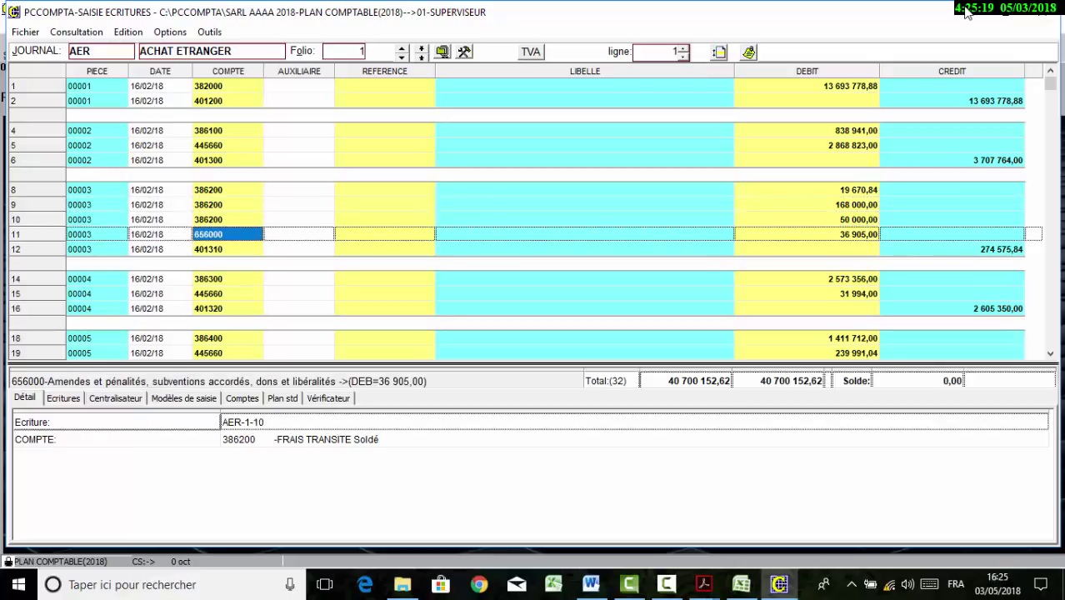
key(shift+Right)
key(shift+Right)
key(shift+Right)
key(shift+Up)
key(shift+Up)
key(shift+Down)
key(shift+Down)
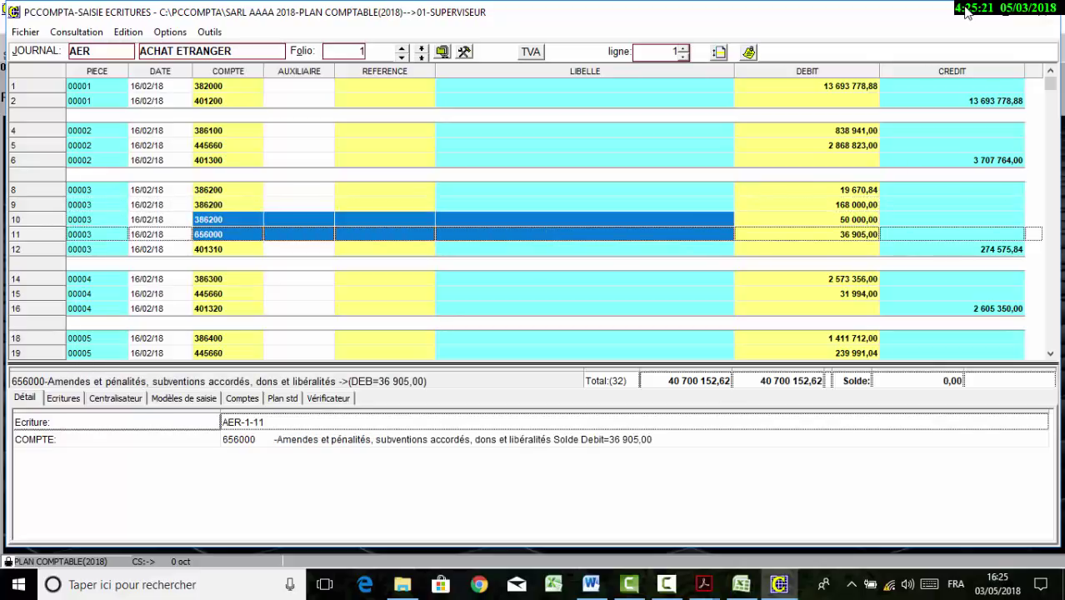
key(shift+Right)
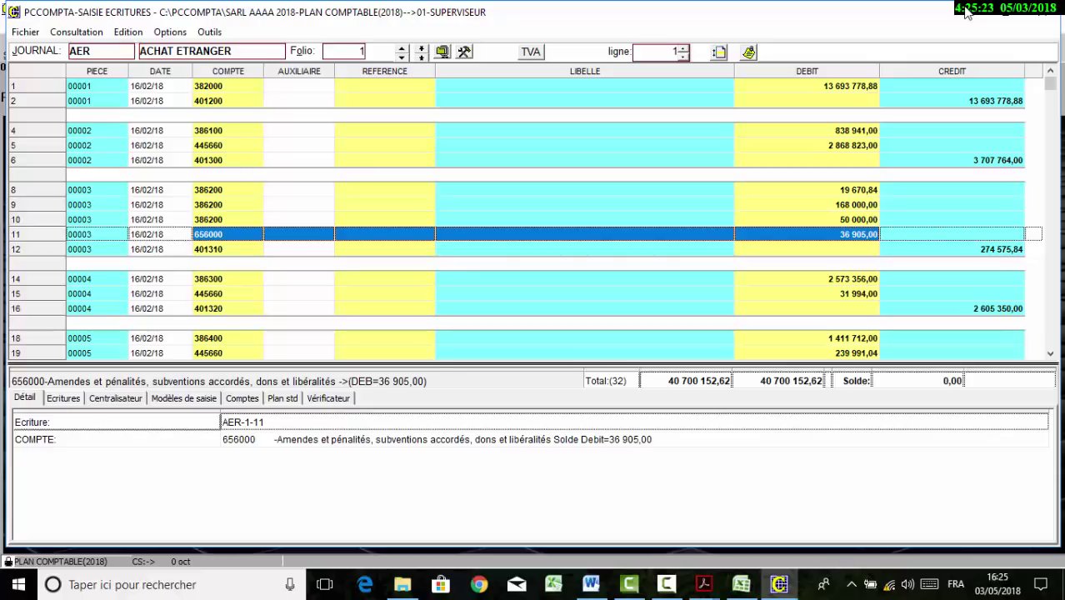
Highlight the 401310 forwarding agent line of piece 00003 from account to credit, and stay on its credit amount
key(Down)
key(shift+Right)
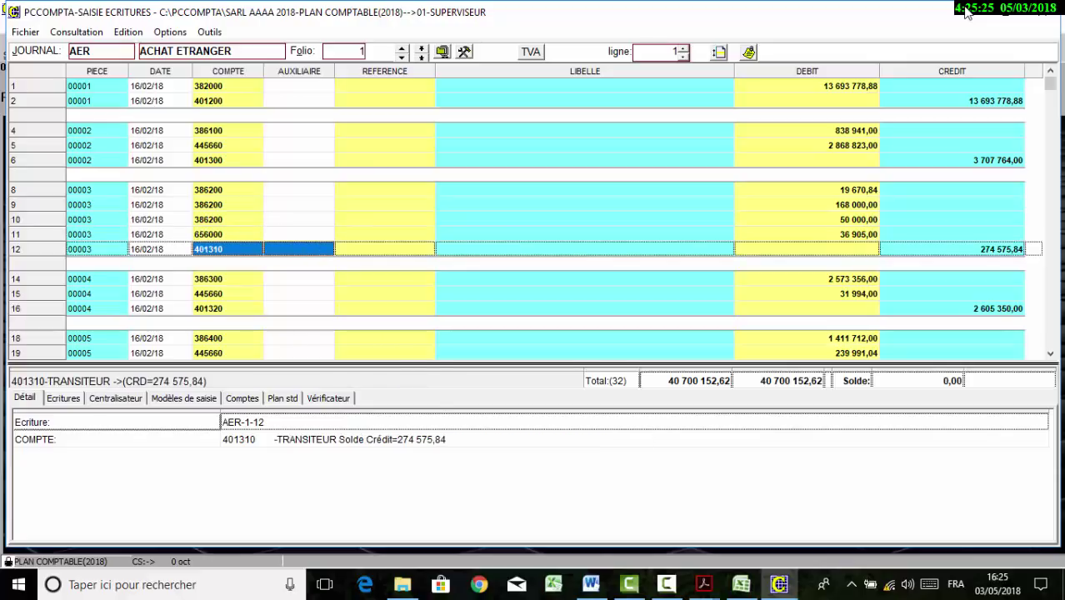
key(shift+Right)
key(shift+Right)
key(shift+Up)
key(shift+Down)
key(shift+Right)
key(shift+Right)
key(shift+Down)
key(shift+Down)
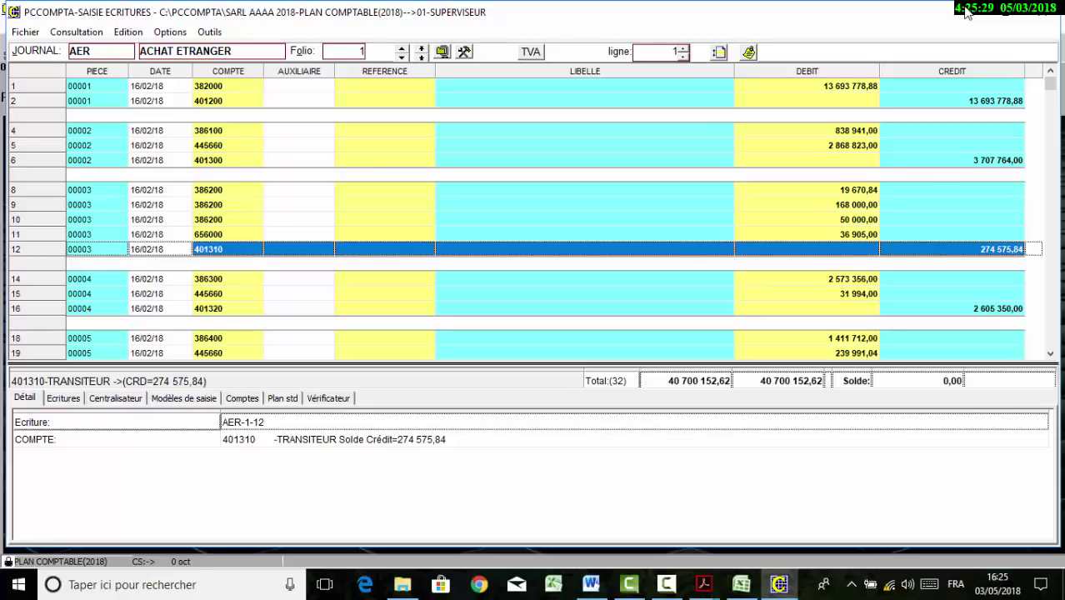
key(Down)
key(Up)
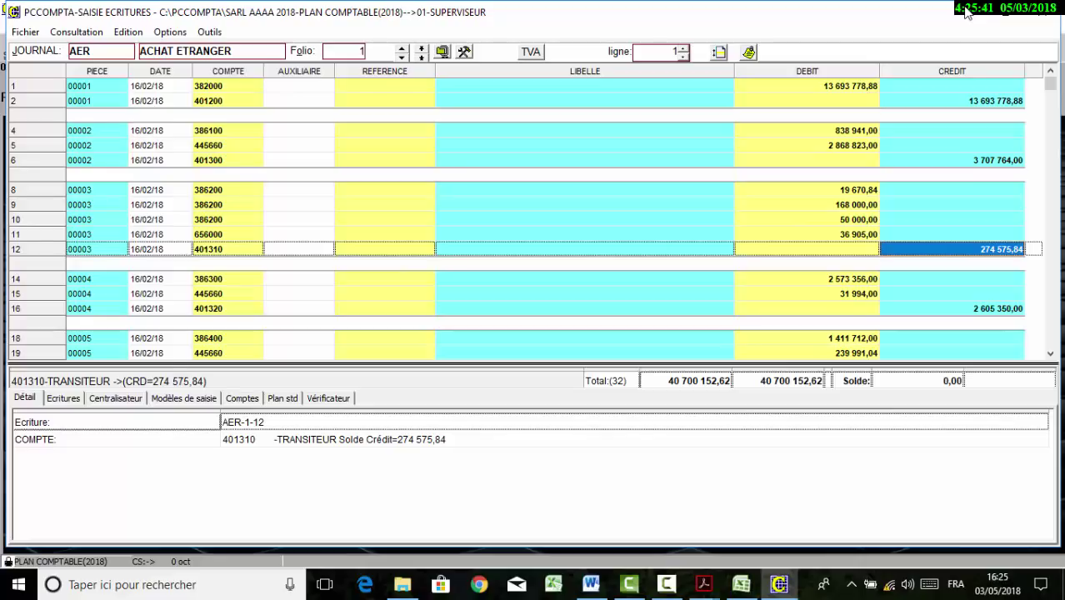
Highlight the CMACGM entry, piece 00004, with accounts 386300, 445660 and 401320, and point out the 401320 credit amount
key(Return)
key(shift+Down)
key(shift+Down)
key(shift+Right)
key(shift+Right)
key(shift+Right)
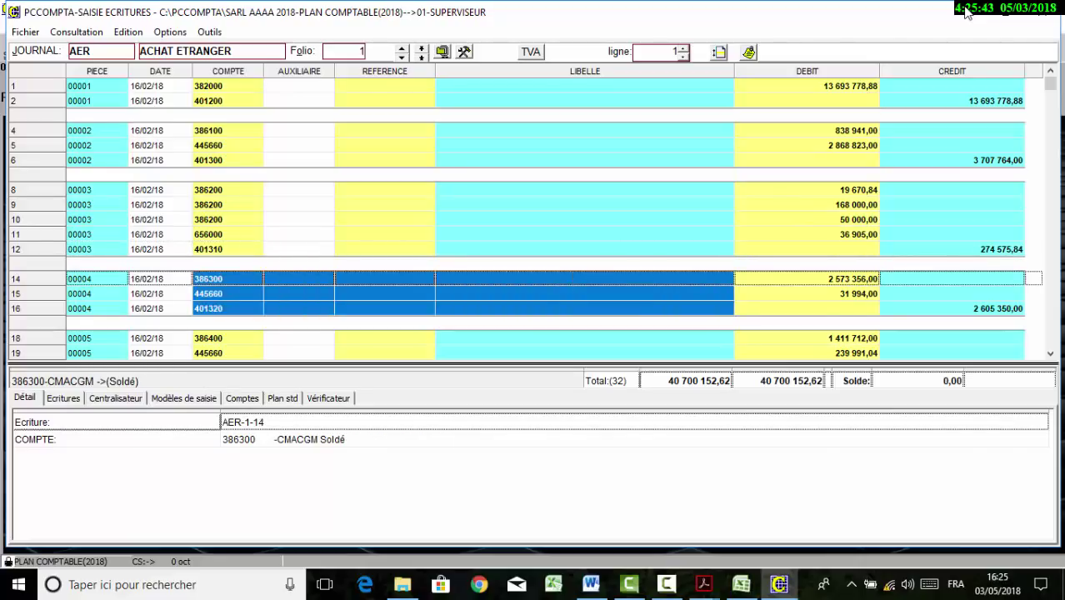
key(shift+Right)
key(shift+Right)
key(shift+Up)
key(shift+Down)
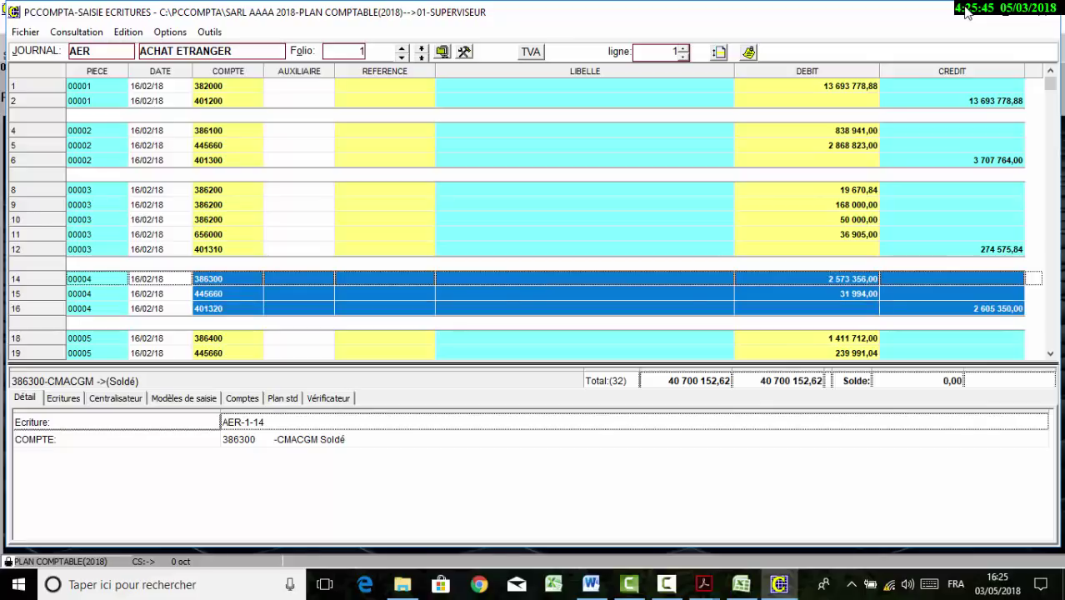
key(Up)
key(Left)
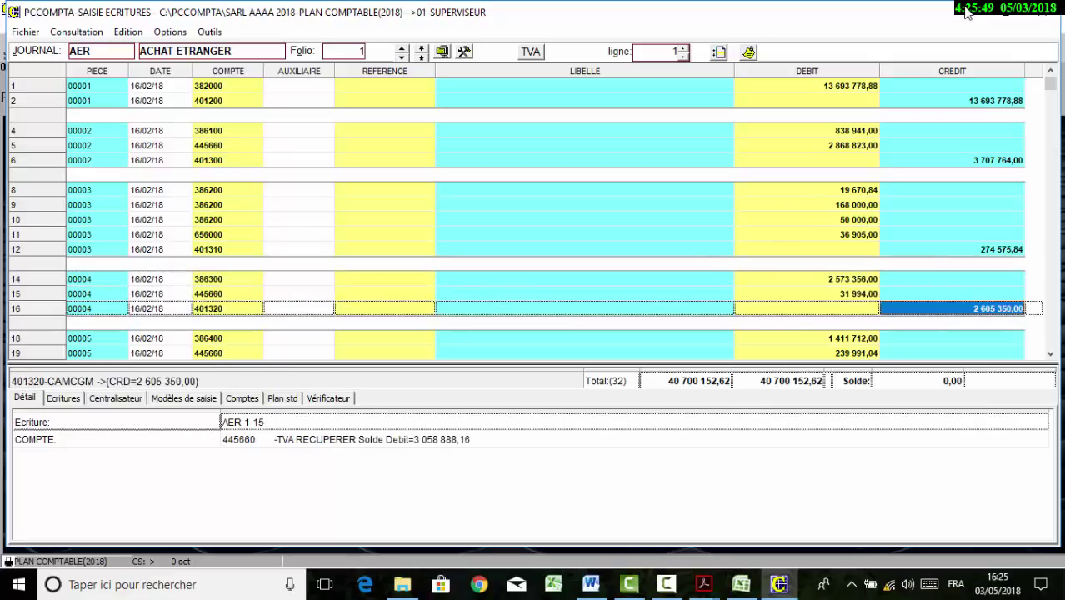
Highlight the EPG entry, piece 00005, with accounts 386400, 445660 and 401330, from account to credit
key(Down)
key(Right)
key(Down)
key(Down)
key(Down)
key(Down)
key(Down)
key(Down)
key(Down)
key(Down)
key(Down)
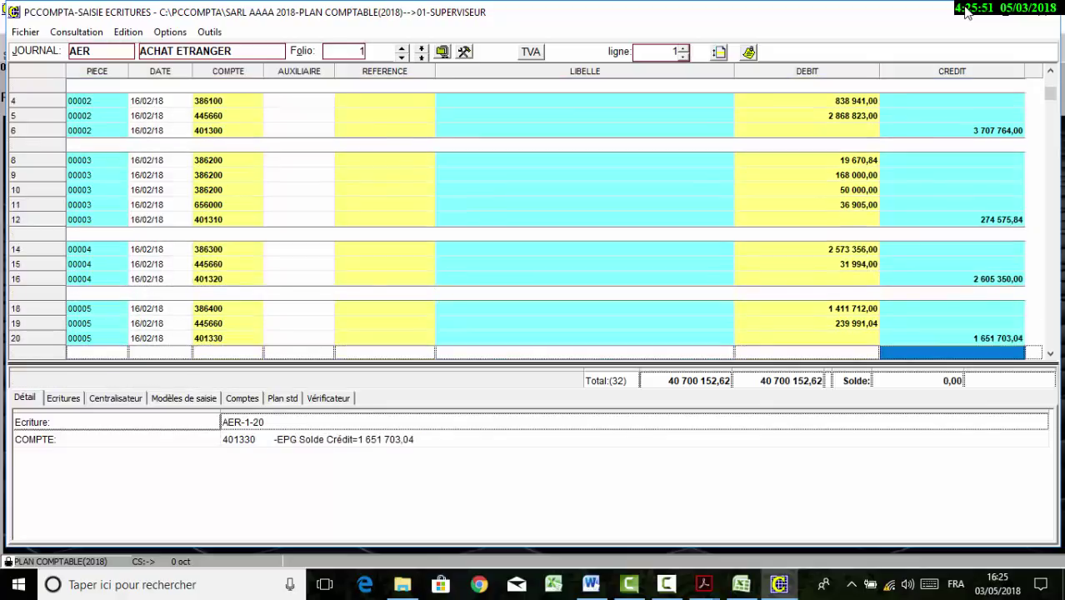
key(Up)
key(Up)
key(Up)
key(Up)
key(Up)
key(Up)
key(Up)
key(Left)
key(Left)
key(Left)
key(Left)
key(Left)
key(shift+Down)
key(shift+Down)
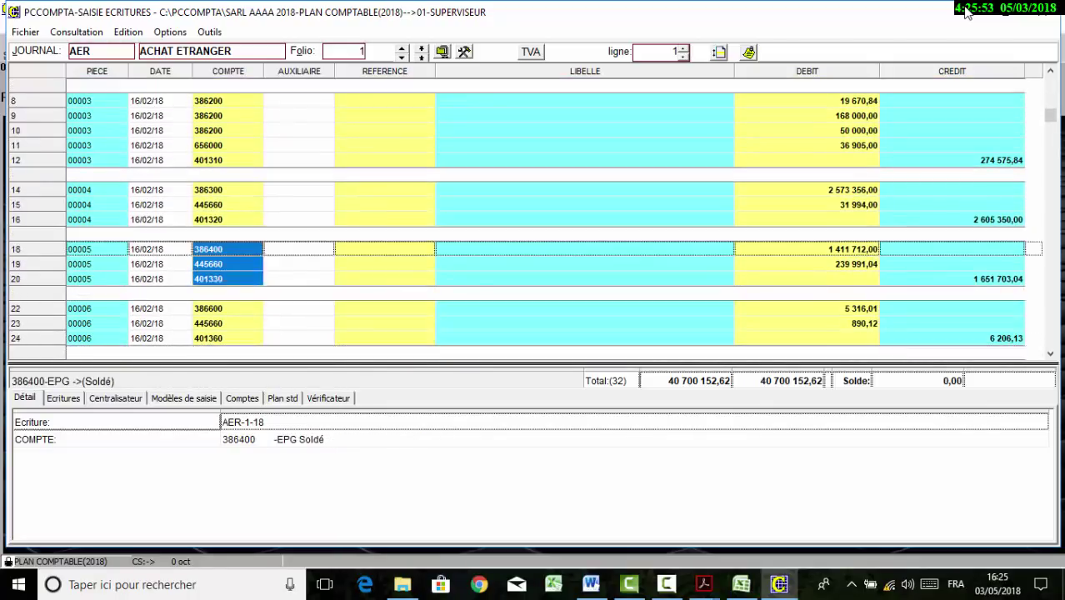
key(shift+Right)
key(shift+Right)
key(shift+Right)
key(shift+Right)
key(shift+Right)
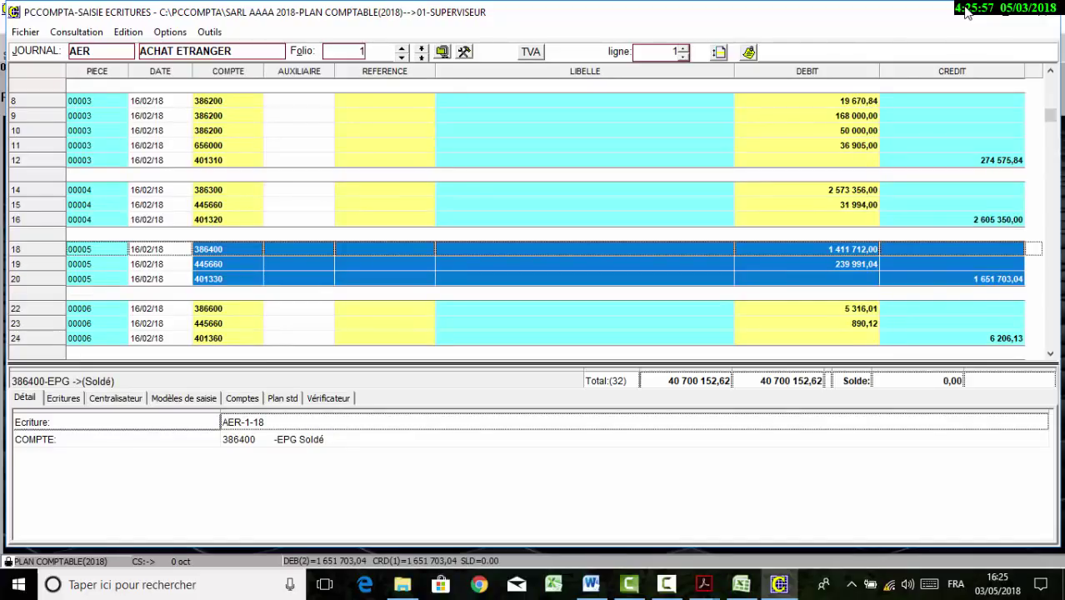
Examine the 445660 line of piece 00005, and highlight its 401330 EPG line from account to credit
key(Escape)
key(Down)
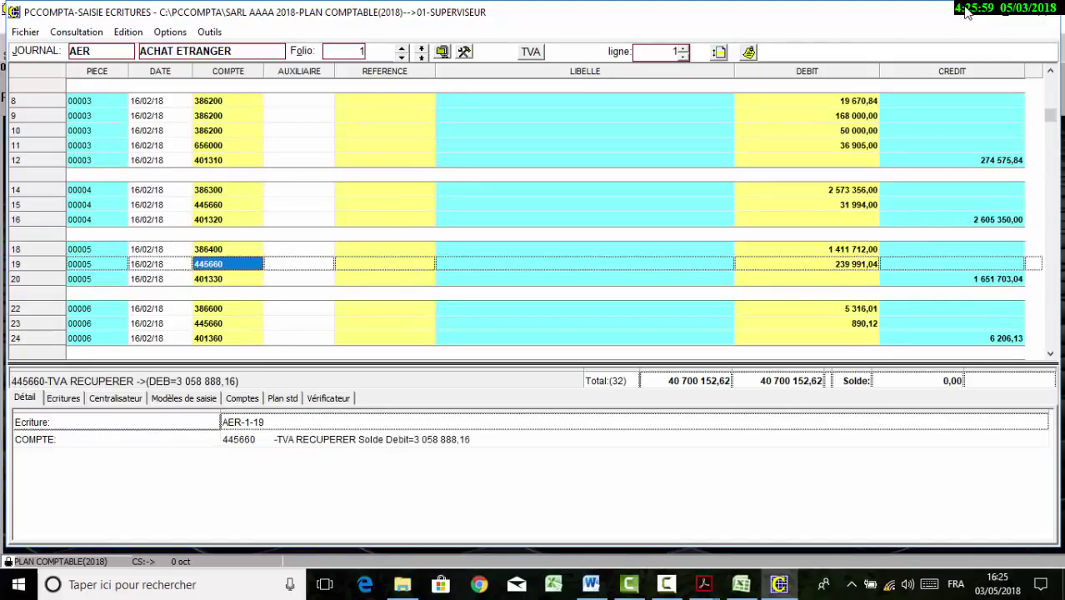
key(Down)
key(shift+Right)
key(shift+Right)
key(shift+Right)
key(shift+Right)
key(shift+Right)
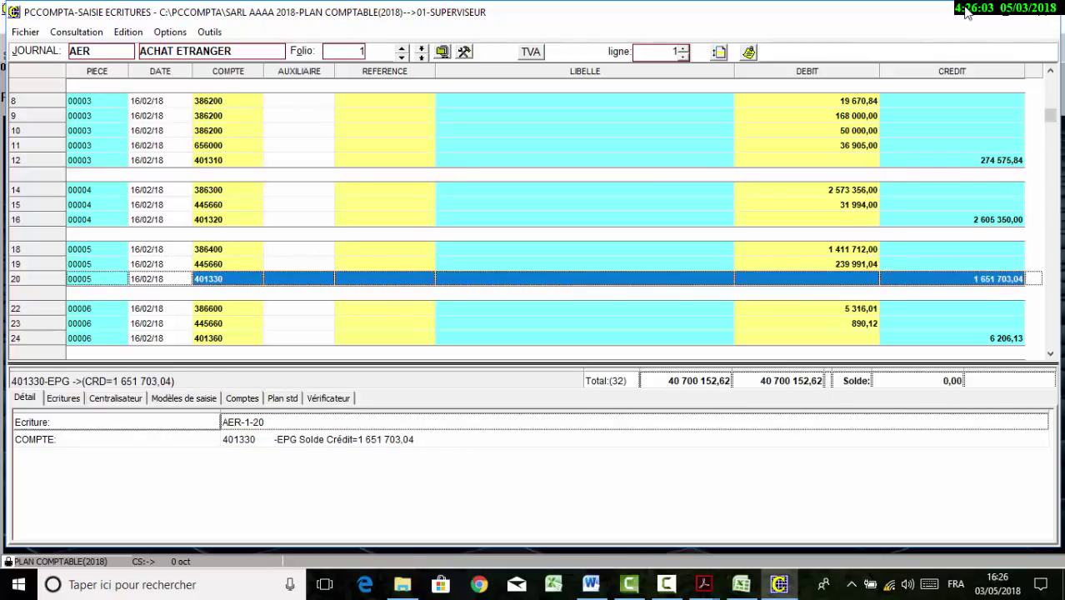
Highlight the insurance entry, piece 00006, with accounts 386600, 445660 and 401360, from account to credit
key(Up)
key(Up)
key(Left)
key(Left)
key(shift+Down)
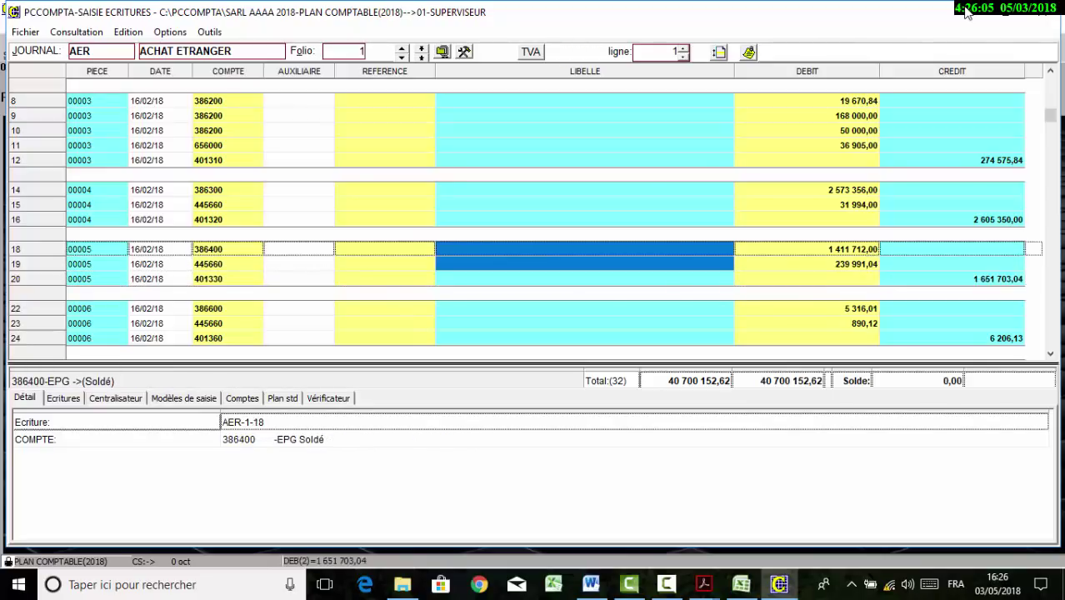
key(Down)
key(Down)
key(Down)
key(Down)
key(shift+Down)
key(shift+Right)
key(shift+Right)
key(shift+Right)
key(shift+Right)
key(shift+Right)
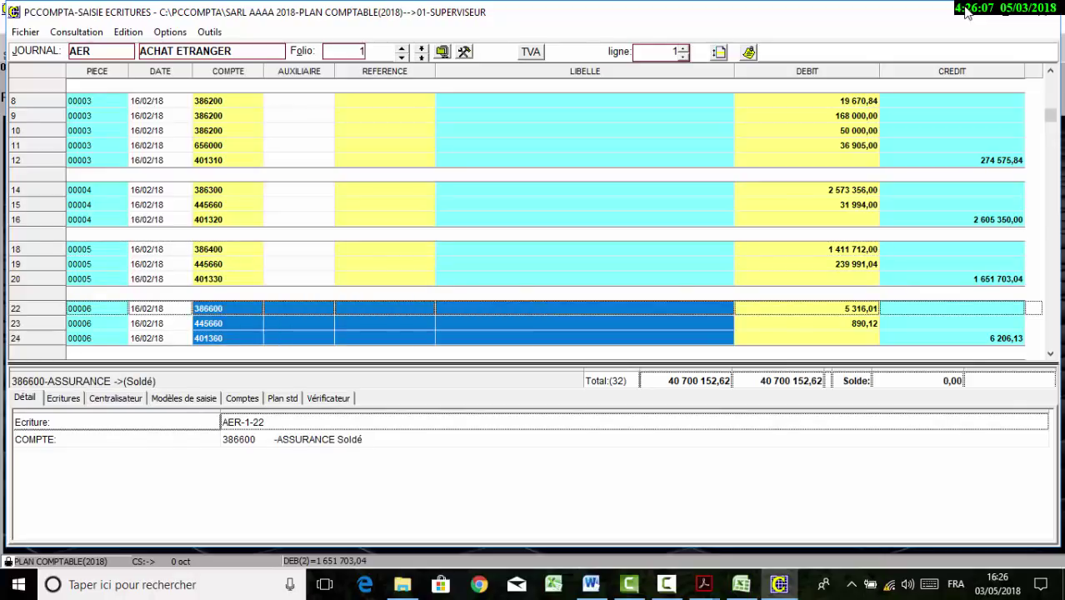
key(shift+Down)
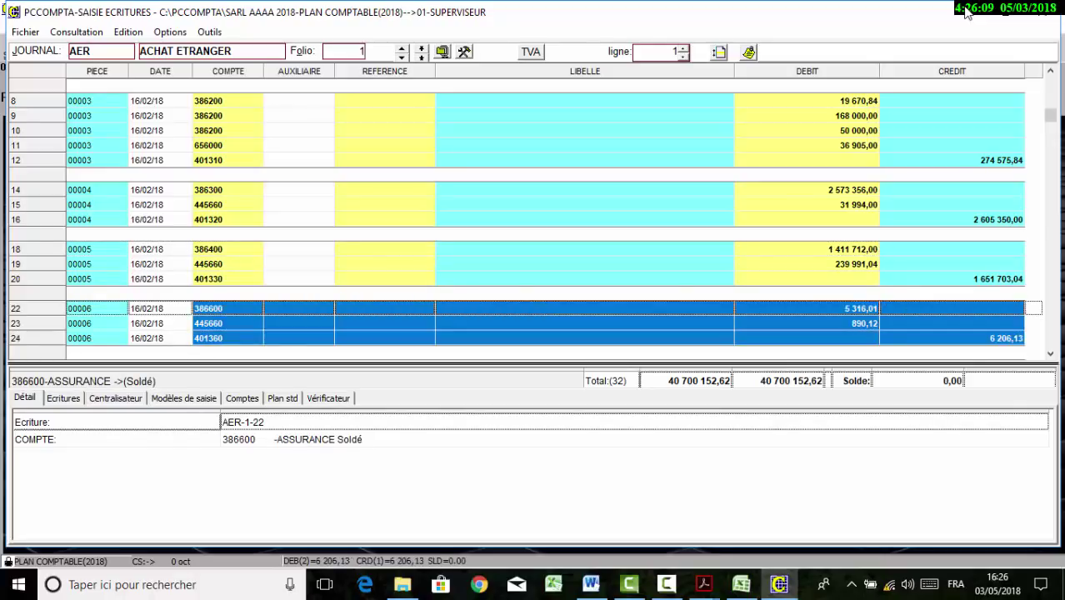
Highlight the 445660 line of piece 00006 up to its debit, and its 401360 CAAR line up to the debit column
key(Down)
key(shift+Right)
key(shift+Right)
key(shift+Right)
key(shift+Right)
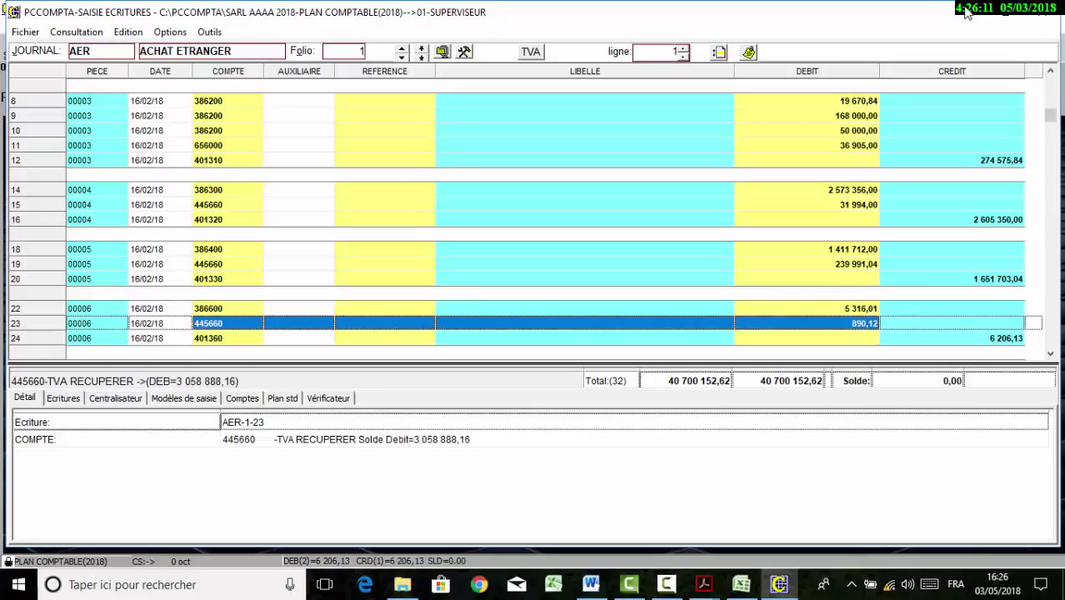
key(Down)
key(shift+Right)
key(shift+Right)
key(shift+Right)
key(shift+Right)
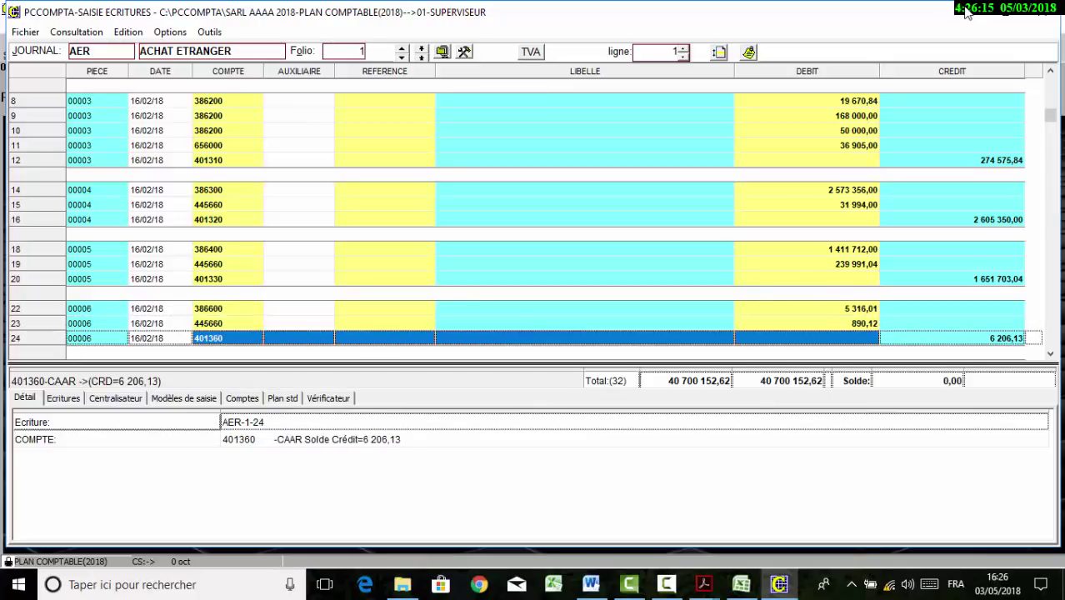
Return to the 401200 line of piece 00001 at the start of the folio
key(Up)
key(Up)
key(Up)
key(Up)
key(Up)
key(Up)
key(Up)
key(Up)
key(Up)
key(Up)
key(Up)
key(Up)
key(Up)
key(Up)
key(Up)
key(Up)
key(Up)
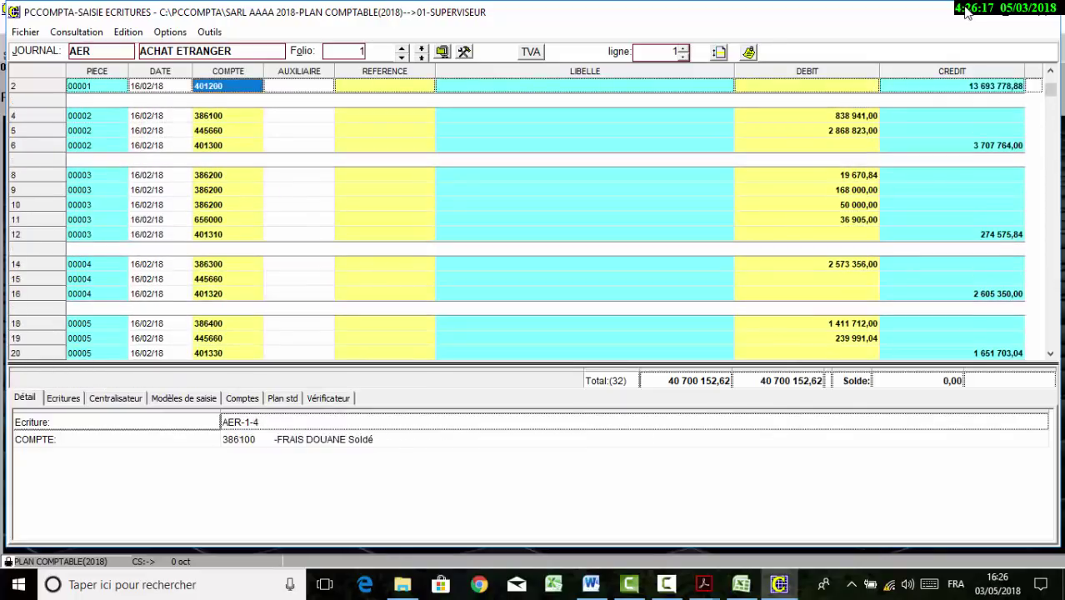
Go through the folio's entries from piece 00001 down to the empty line after piece 00007
key(Up)
key(Down)
key(Down)
key(Down)
key(Down)
key(Down)
key(Down)
key(Down)
key(Down)
key(Down)
key(Down)
key(Down)
key(Down)
key(Down)
key(Down)
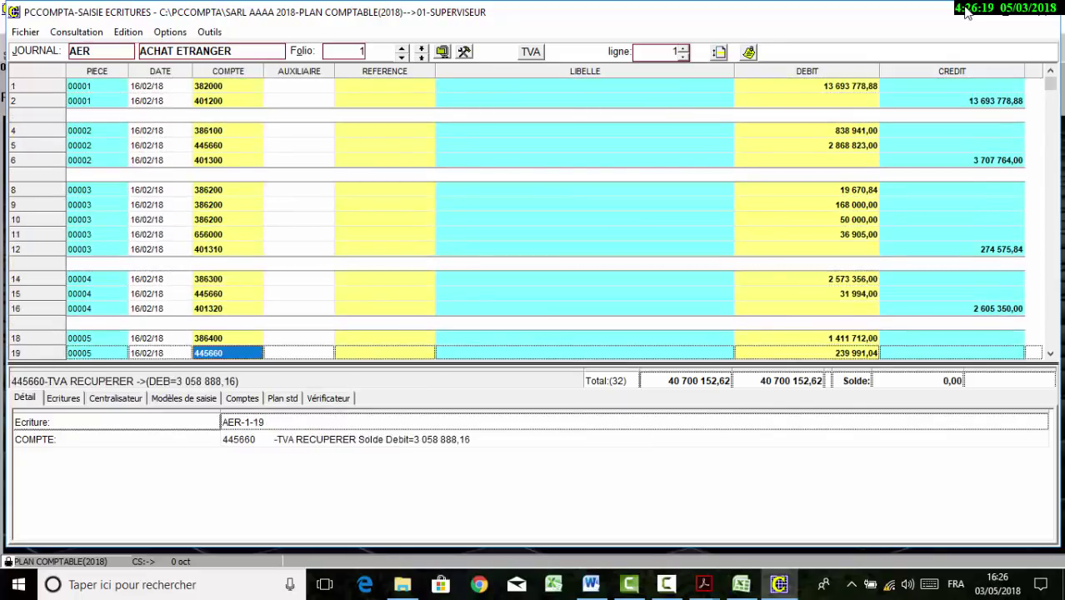
key(Down)
key(Down)
key(Down)
key(Down)
key(Down)
key(Down)
key(Down)
key(Down)
key(Down)
key(Down)
key(Down)
key(Down)
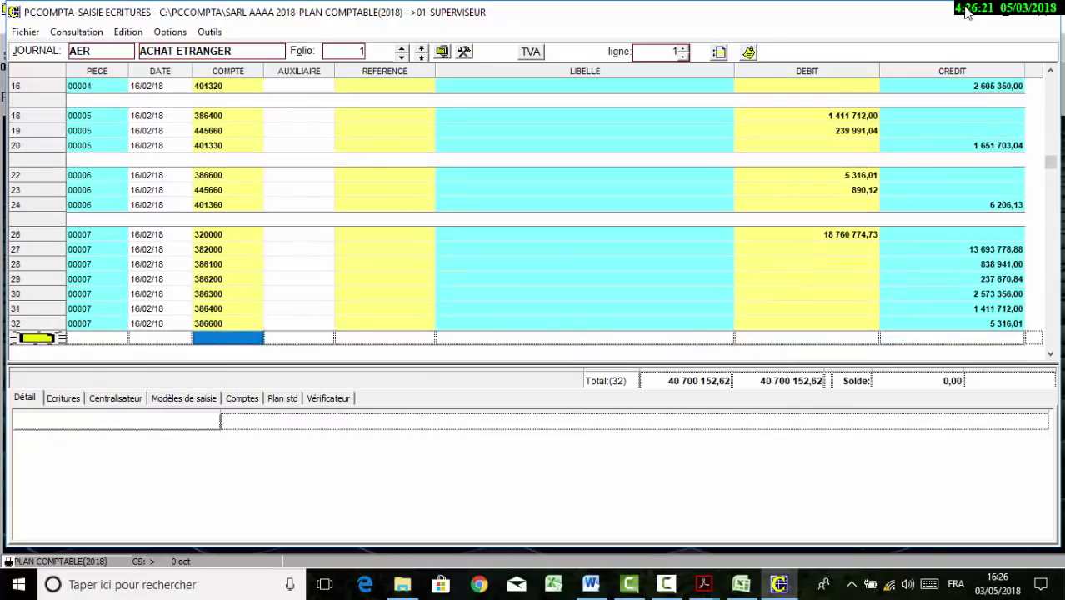
Return to the 320000 line of piece 00007 and highlight it from the account up to its debit
key(Up)
key(Up)
key(Up)
key(Up)
key(Up)
key(Up)
key(Up)
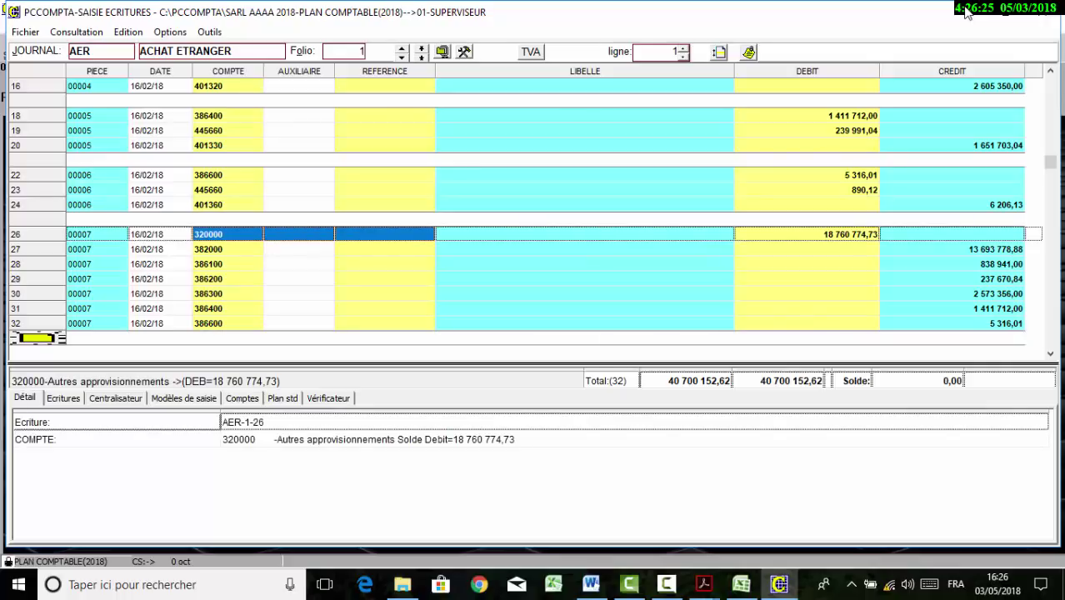
key(shift+Down)
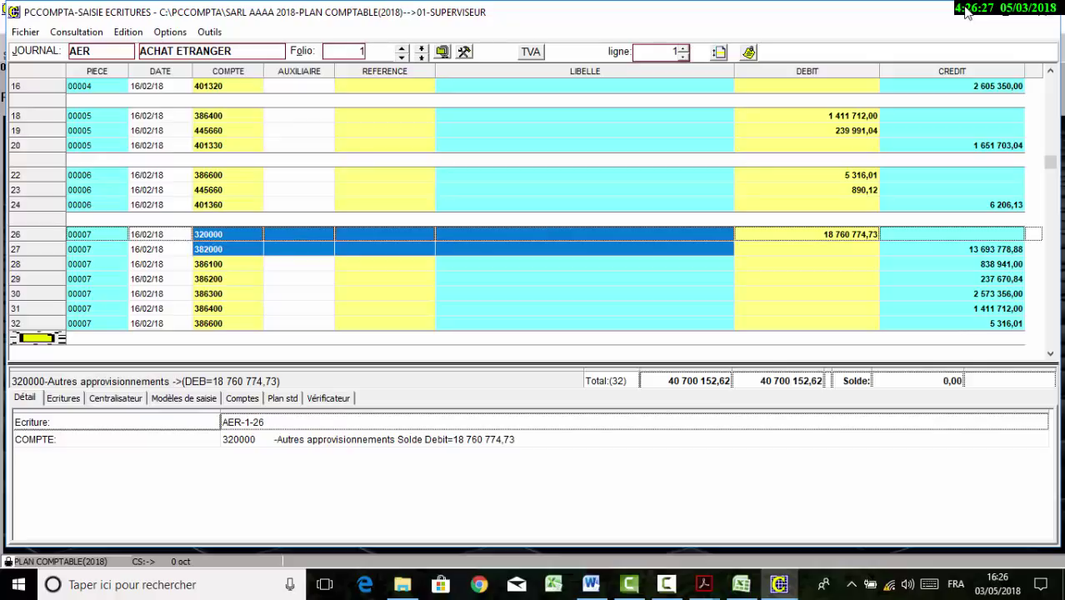
key(shift+Up)
key(shift+Up)
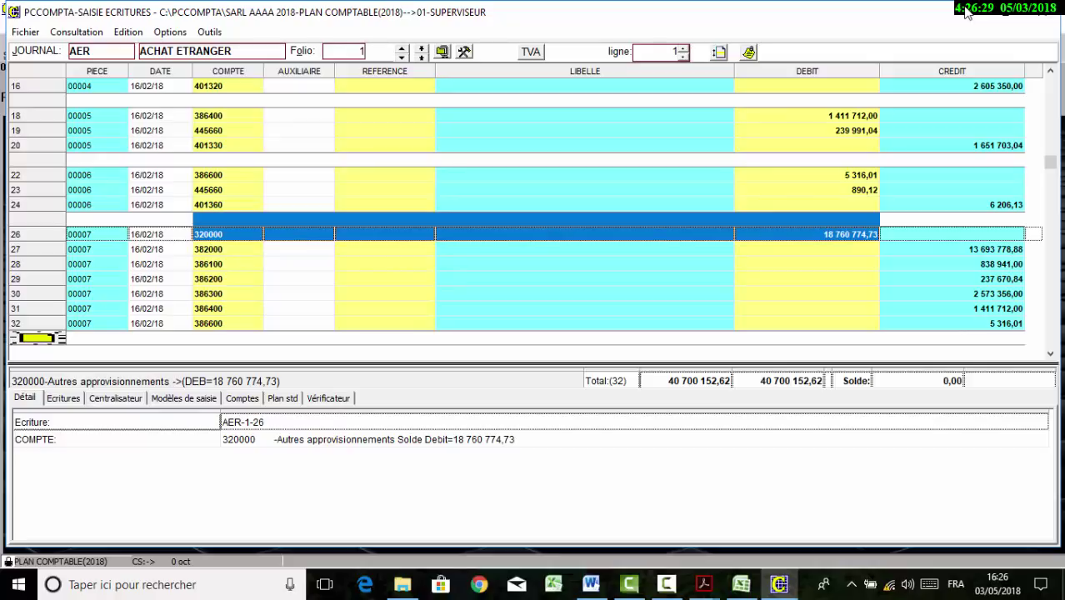
key(shift+Down)
key(Escape)
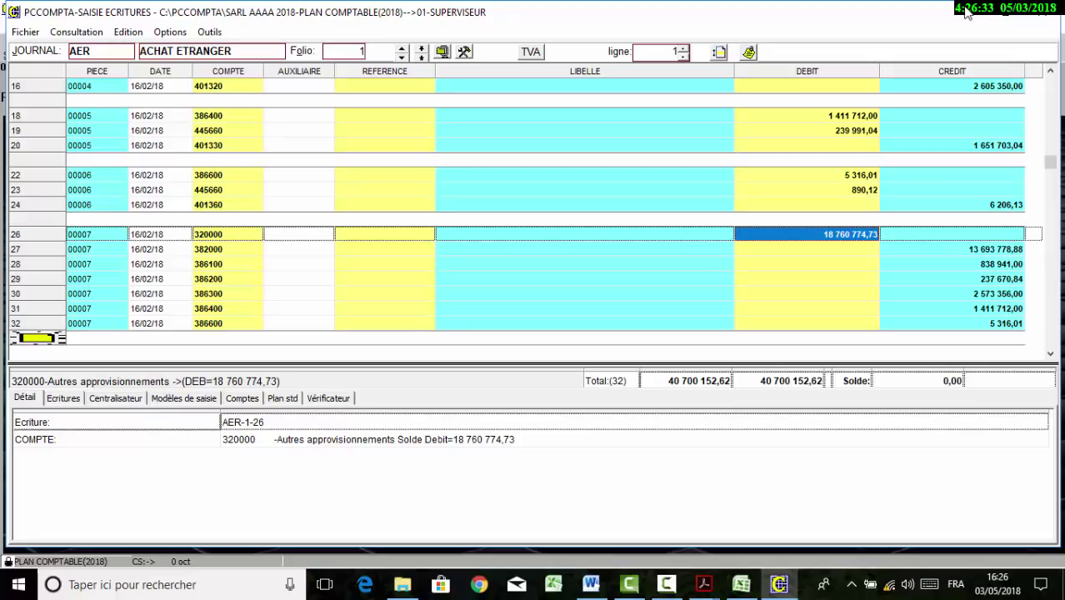
Highlight the credited accounts of piece 00007 from 382000 downward, and reduce the selection to the 382000 account
key(Return)
key(shift+Down)
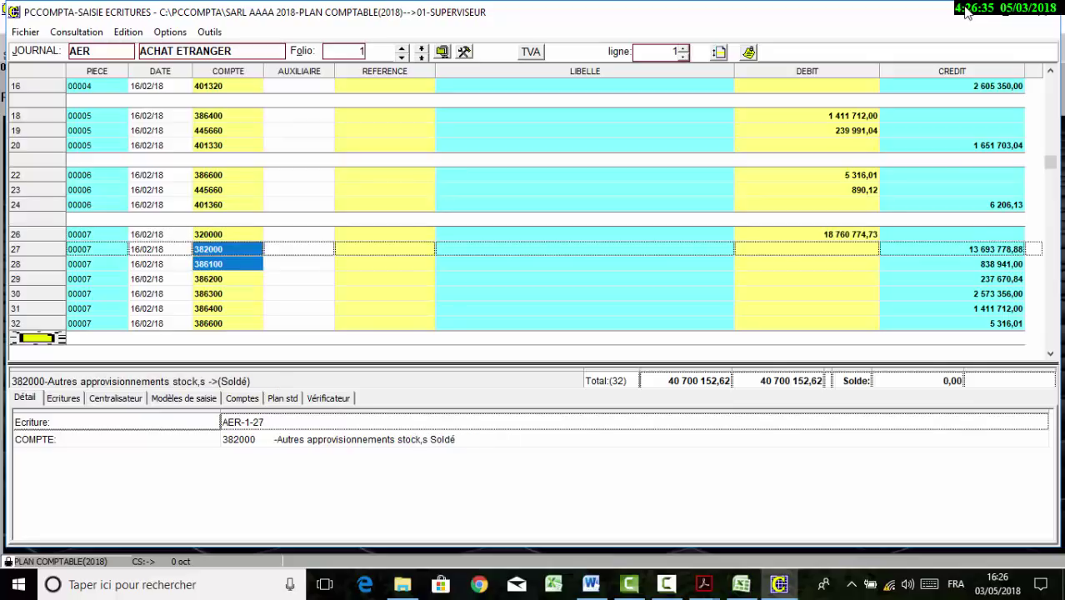
key(shift+Down)
key(shift+Down)
key(shift+Up)
key(shift+Up)
key(shift+Up)
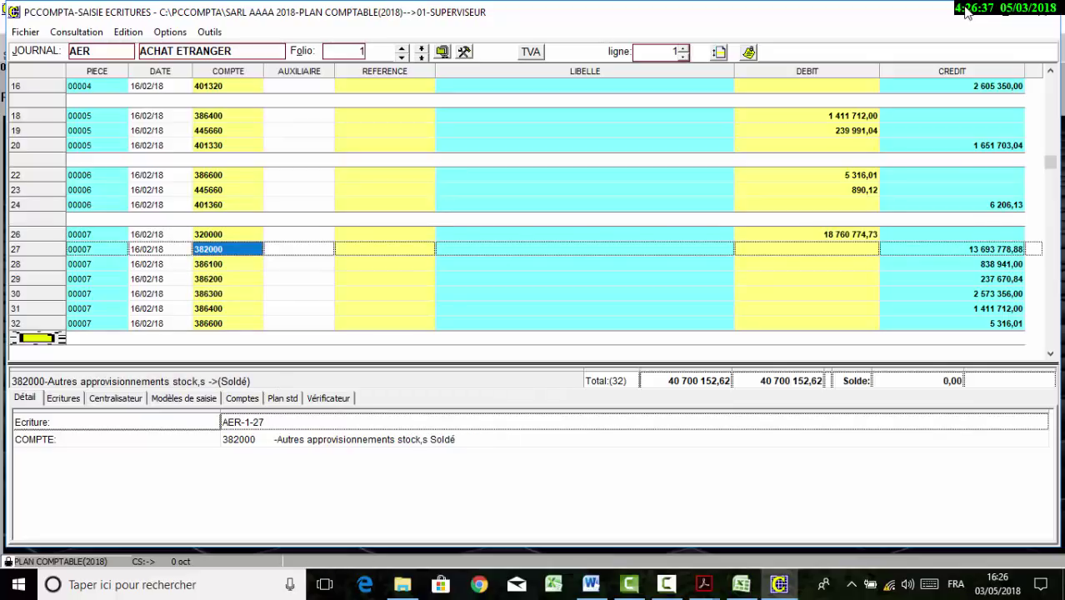
Consult the ledger of account 386100 FRAIS DOUANE from its piece 00007 line, and return to the journal
key(Down)
key(F5)
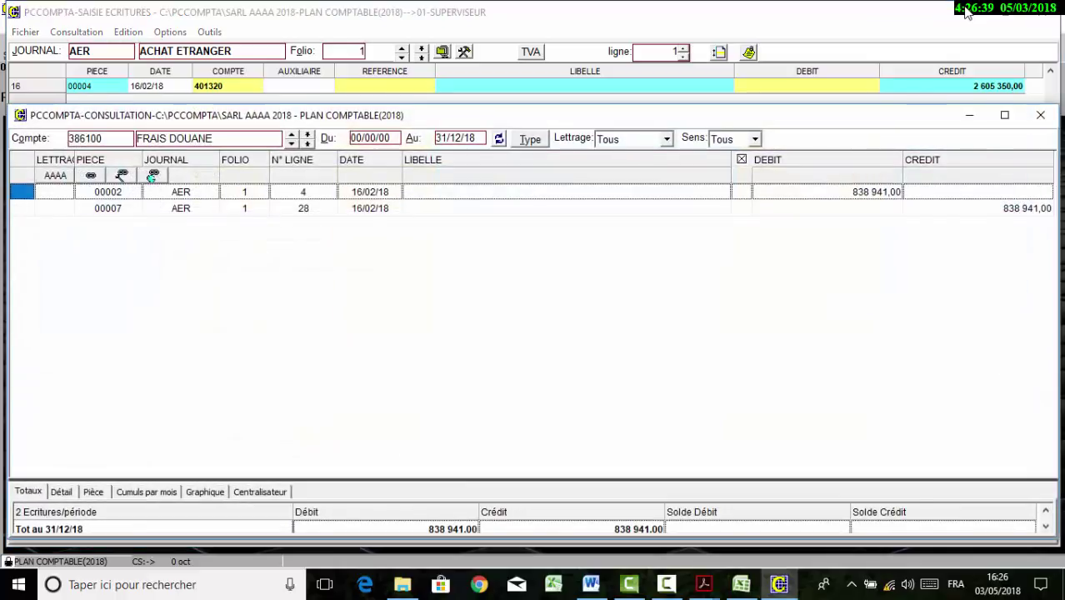
key(Escape)
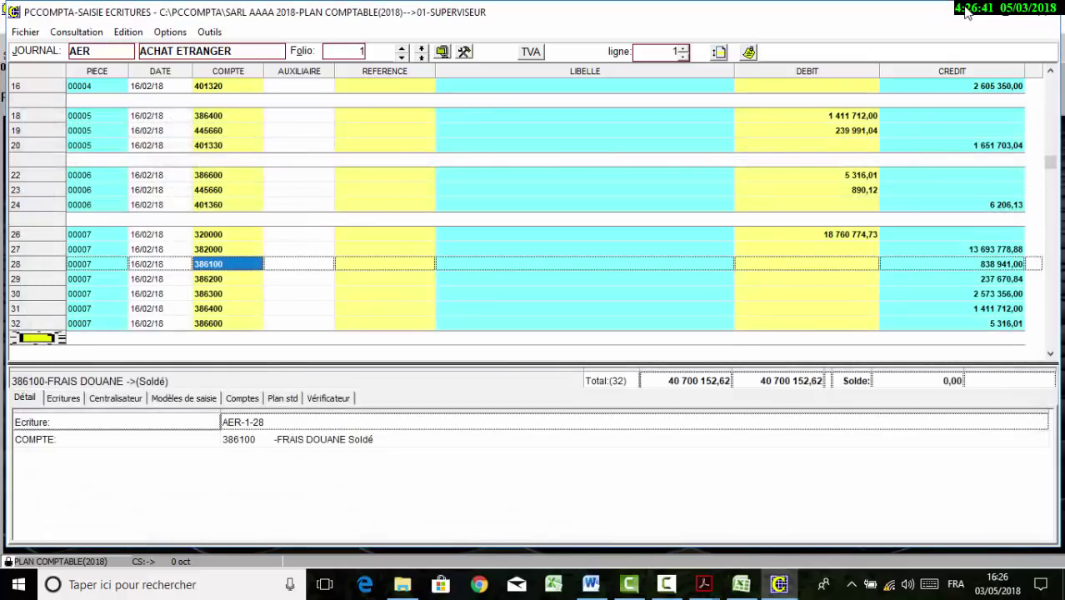
Examine the 386200, 386300 and 386400 lines of piece 00007 one after another
key(Down)
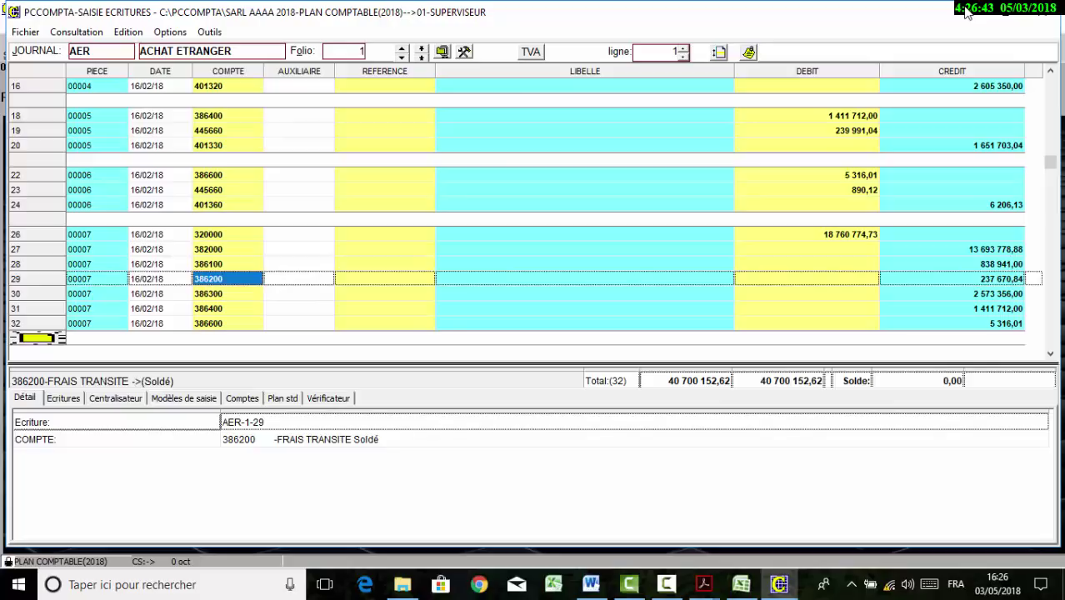
key(Down)
key(Up)
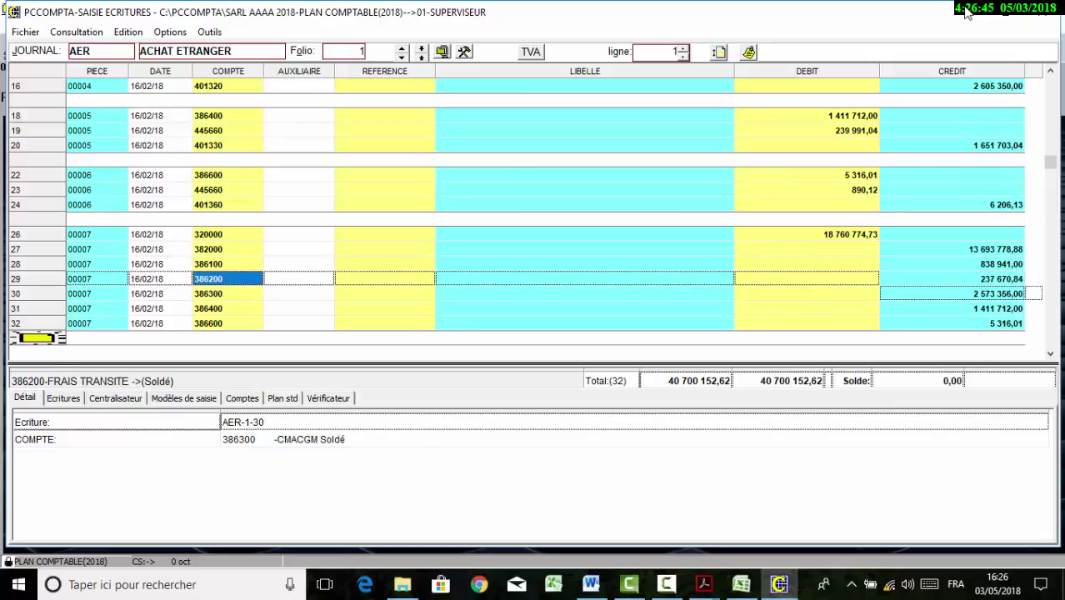
key(Down)
key(Down)
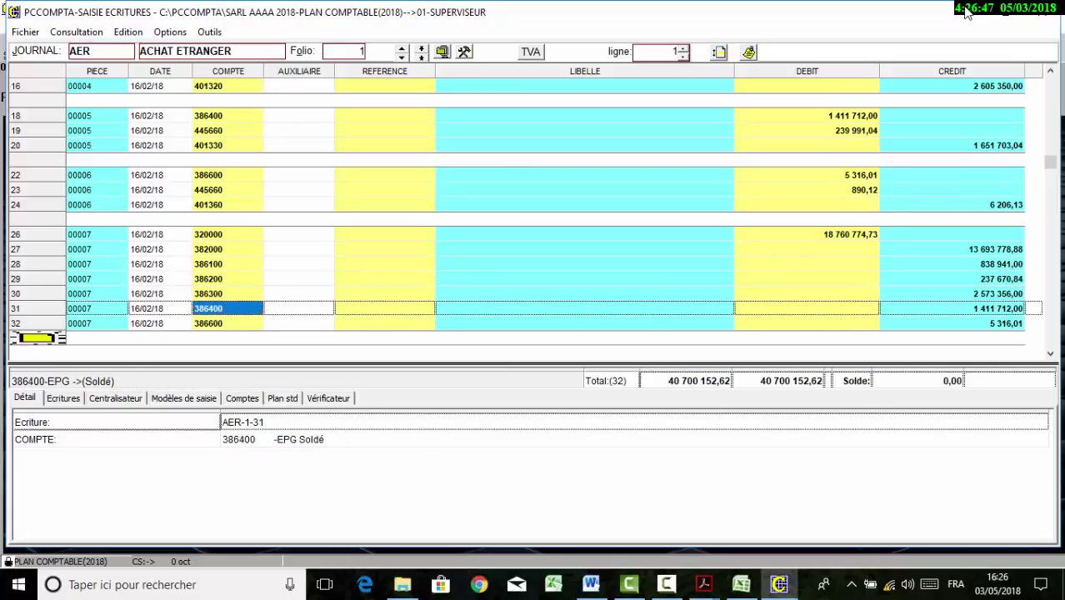
Review the last lines of piece 00007 and highlight the 320000 line from its account to its debit amount
key(Down)
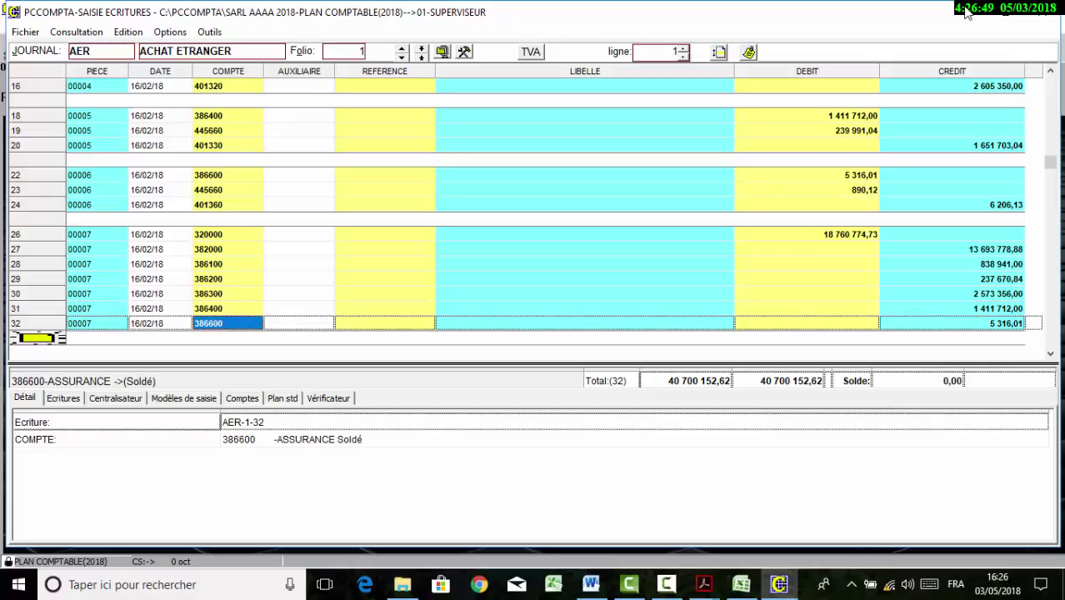
key(Up)
key(Up)
key(Up)
key(Up)
key(Up)
key(Up)
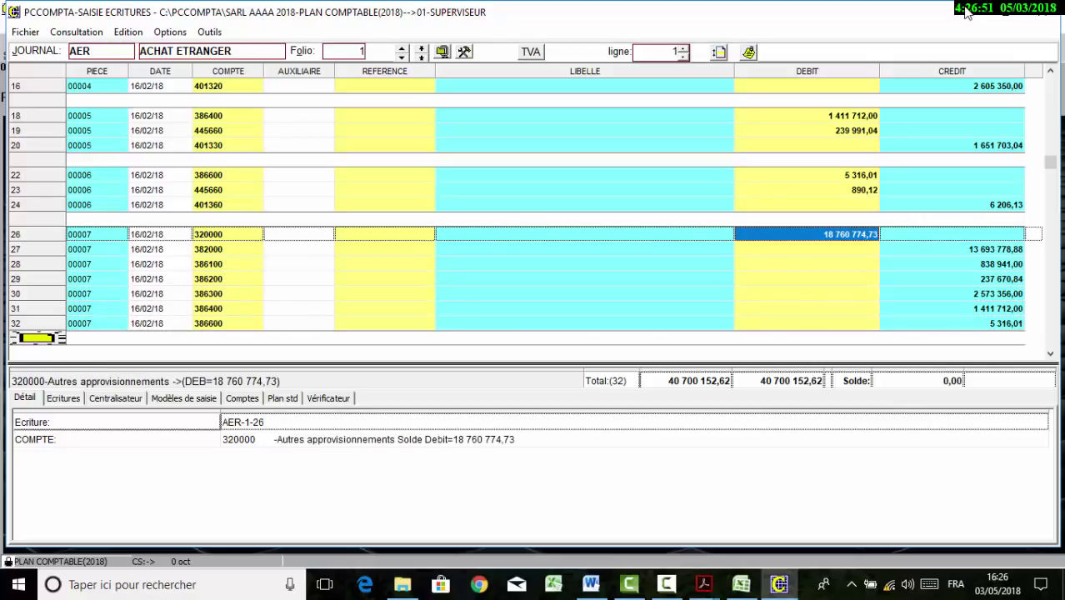
key(Left)
key(Left)
key(Left)
key(Left)
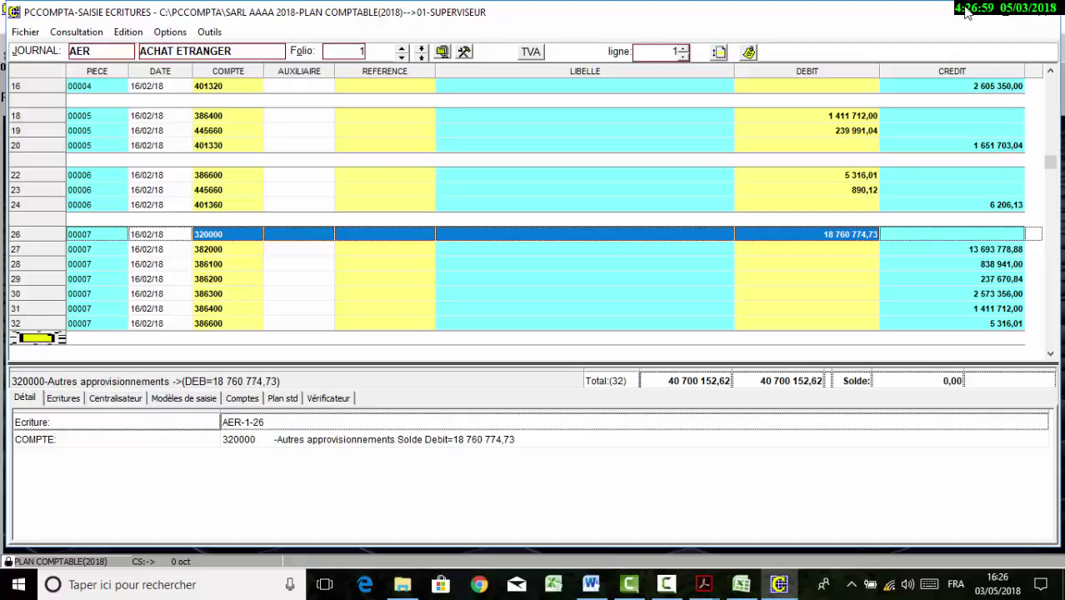
Select the credit amounts on lines 27 to 32 of piece 00007 and compare their sum with the 320000 debit
key(Down)
key(Right)
key(shift+Down)
key(shift+Down)
key(shift+Down)
key(shift+Down)
key(shift+Down)
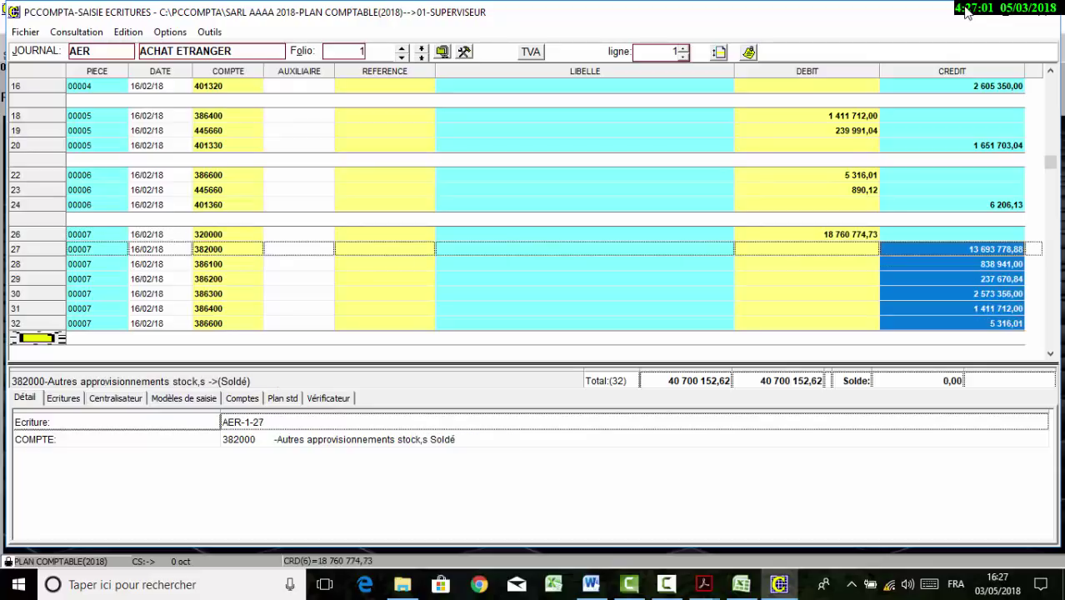
key(Up)
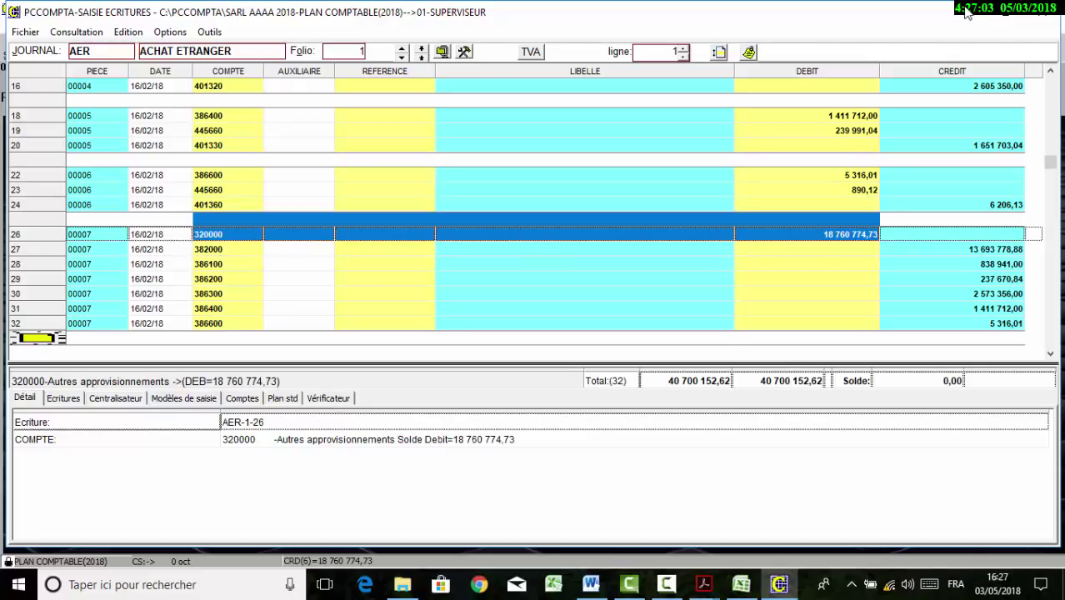
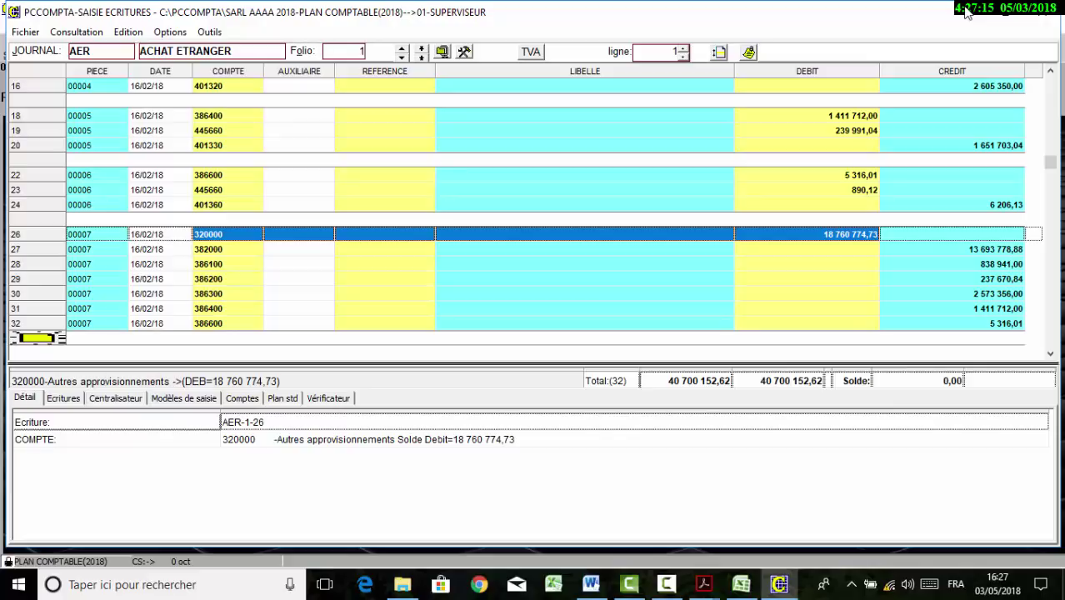
Go back up to the 386400 line of piece 00005 and display folio 2 of the AER journal
key(Up)
key(Up)
key(Up)
key(Up)
key(Up)
key(Up)
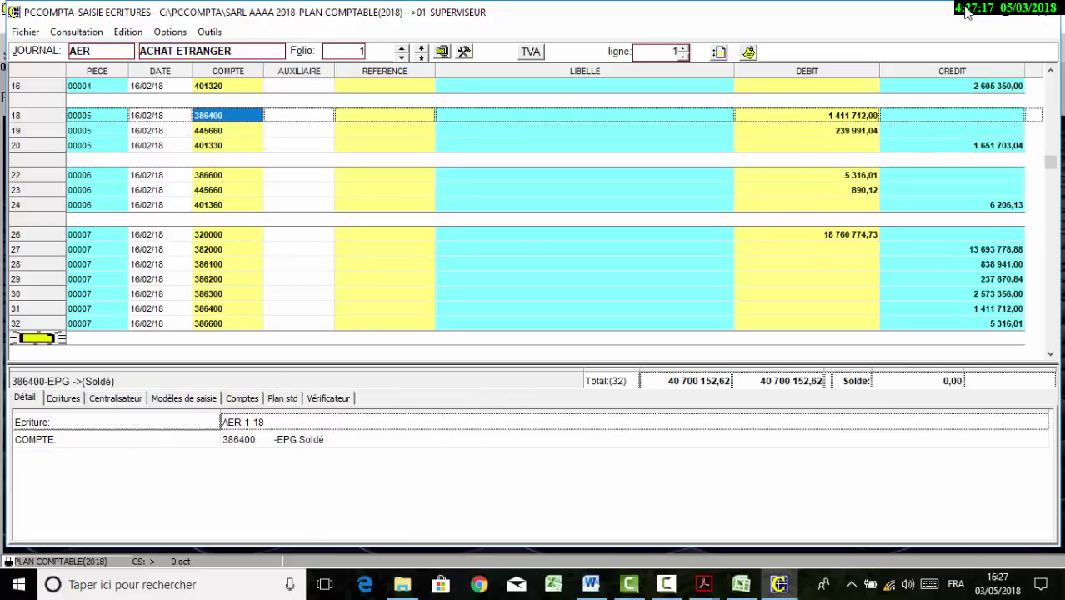
key(plus)
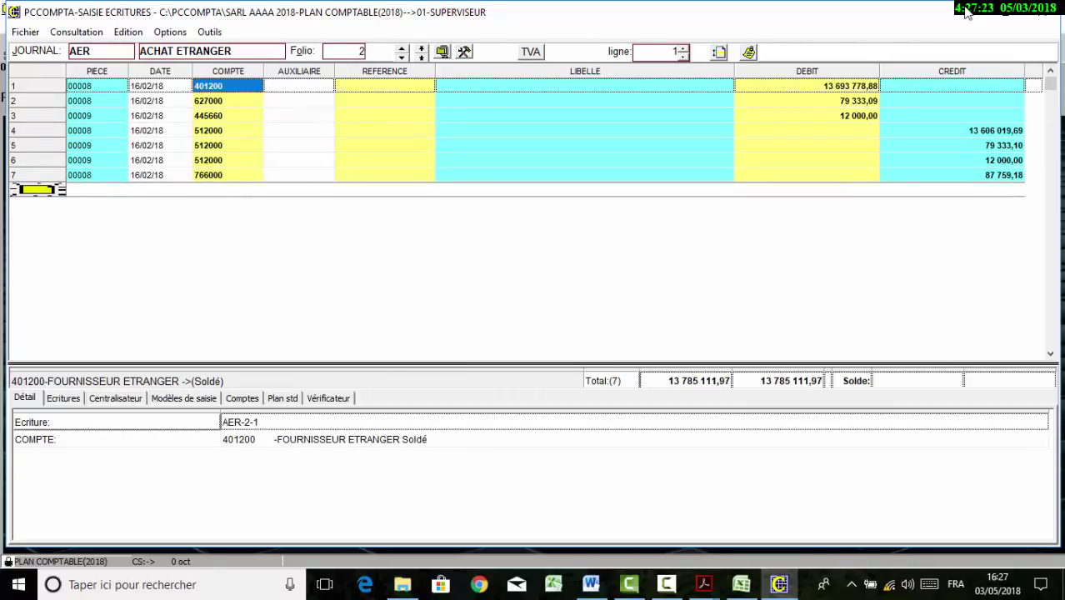
Switch to the Excel import workbook and examine the SGA bank settlement's currency amount, exchange rate and countervalue
key(alt+Tab)
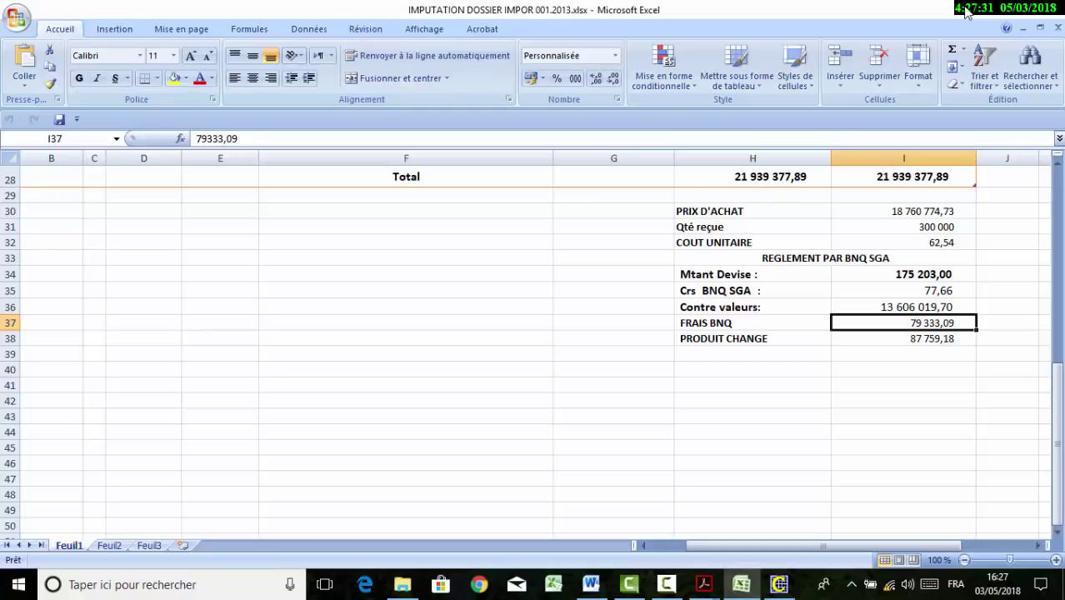
key(Up)
key(Left)
key(shift+Right)
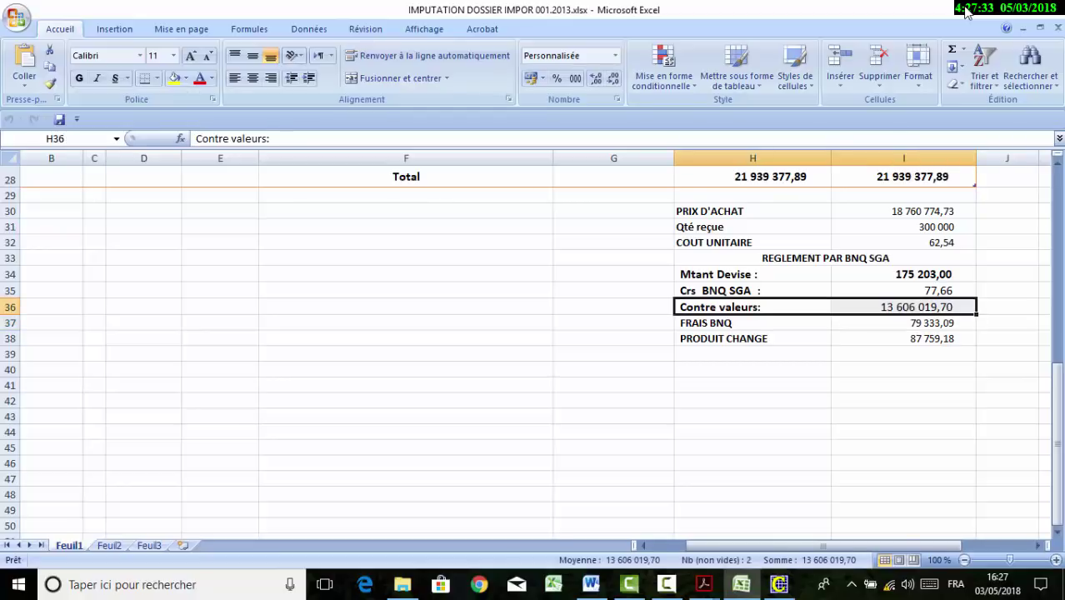
key(Right)
key(Up)
key(Up)
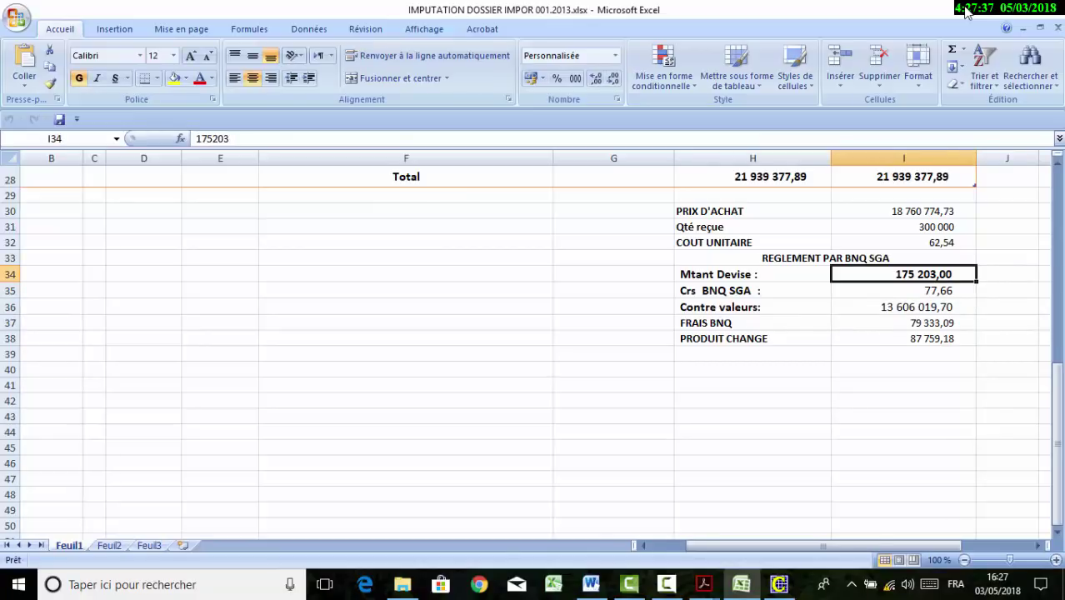
key(Down)
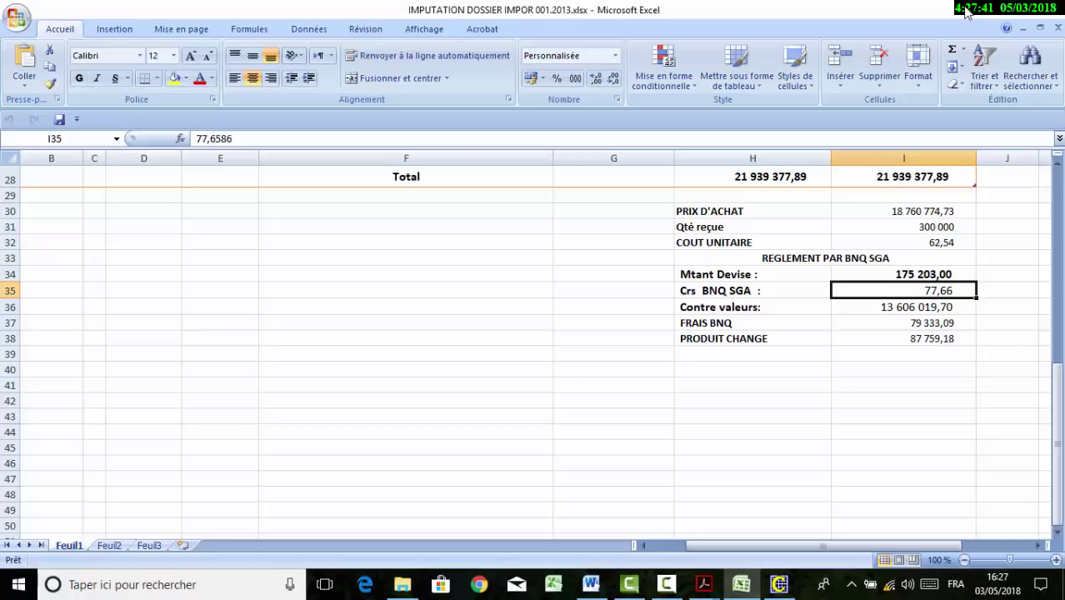
key(Down)
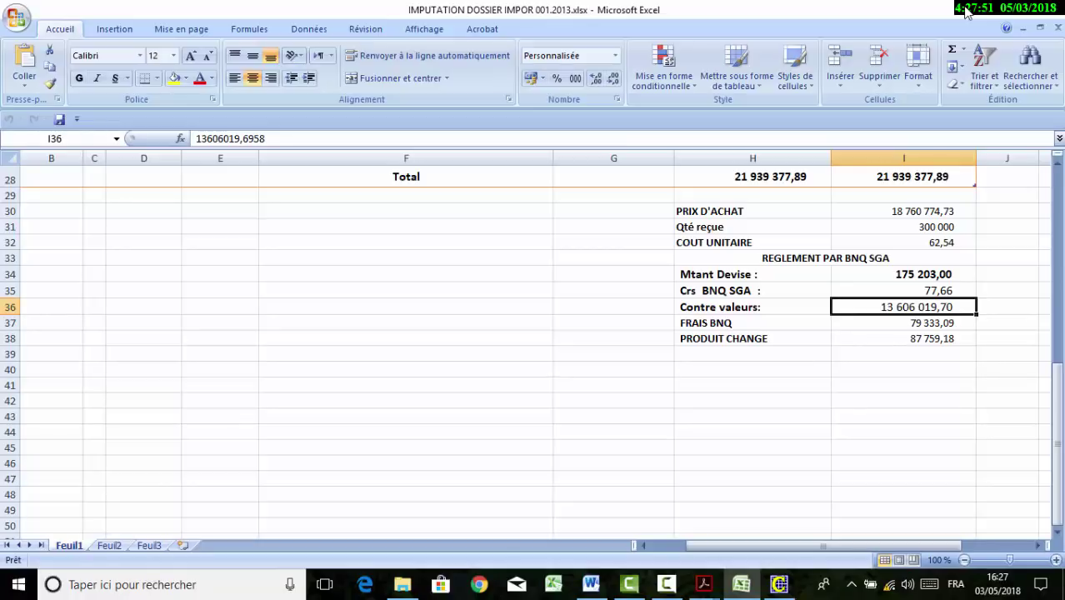
Examine the FRAIS BNQ and PRODUIT CHANGE rows of the bank settlement with their amounts
key(Down)
key(Left)
key(shift+Right)
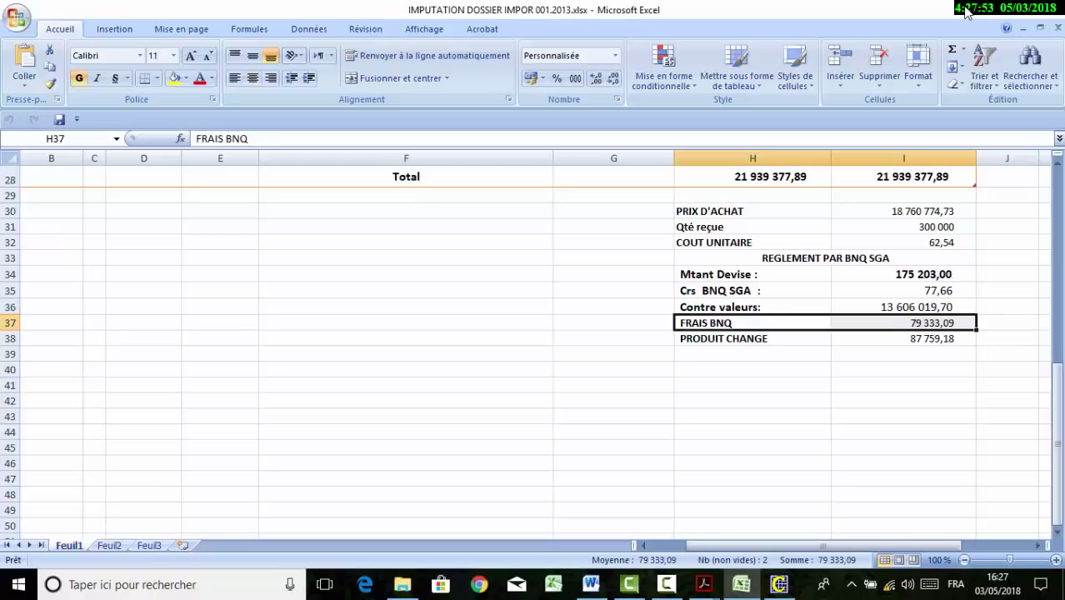
key(Down)
key(shift+Right)
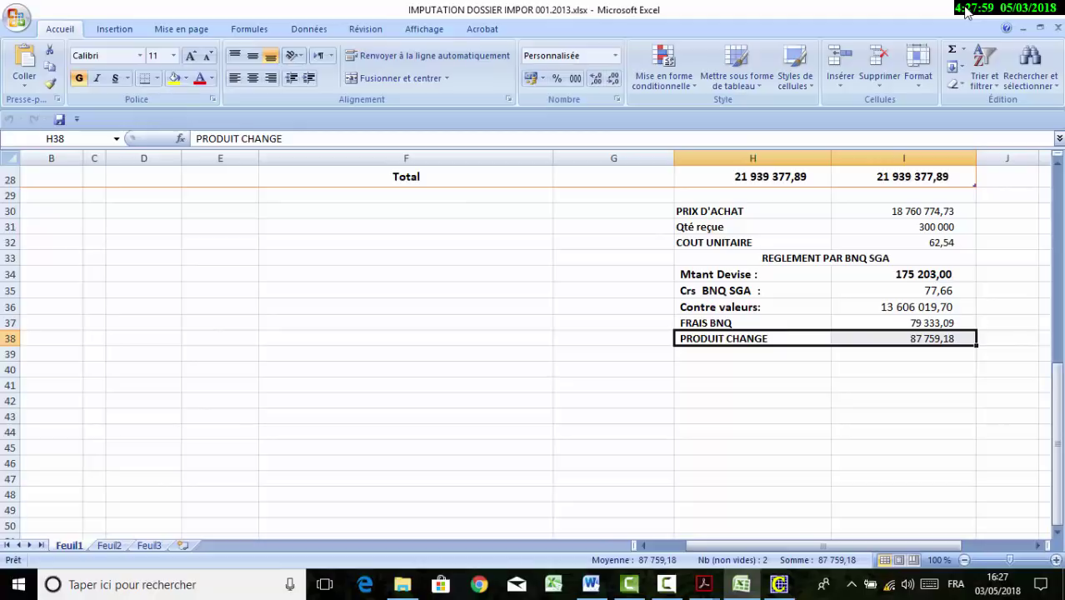
key(Right)
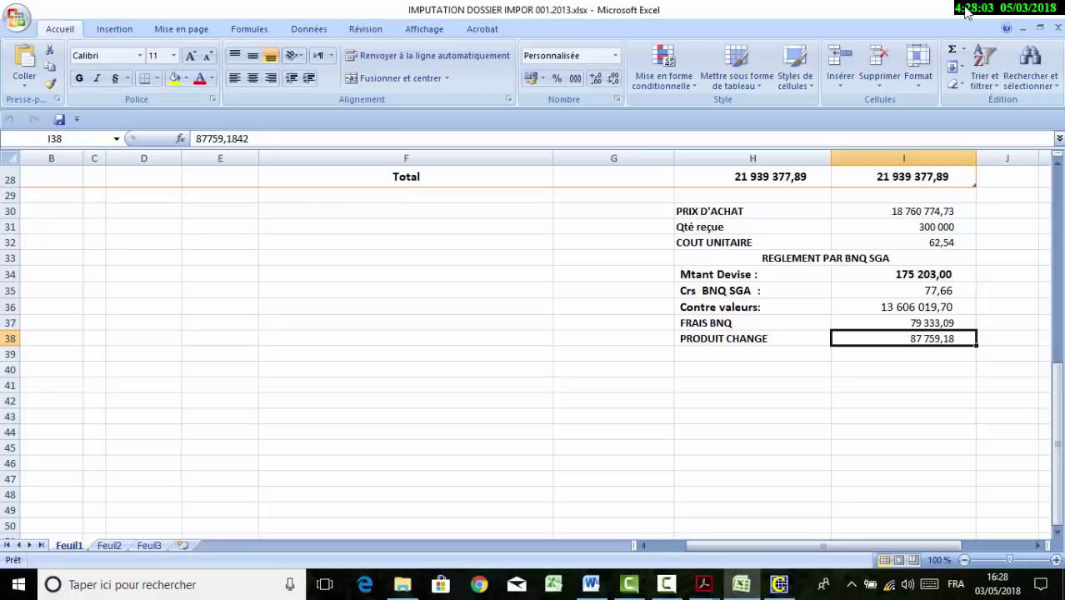
Check the D3 exchange rate in cell I5 of the ACHAT ETRANGER header
key(Up)
key(Up)
scroll(967, 8, up, 9)
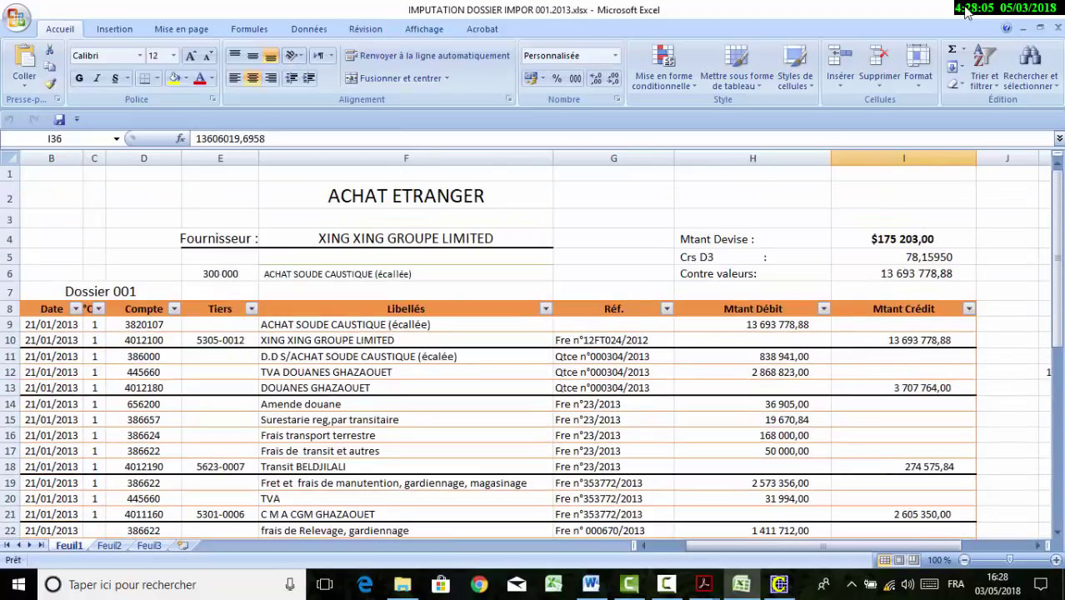
click(904, 340)
key(Up)
key(Up)
key(Up)
key(Up)
key(Up)
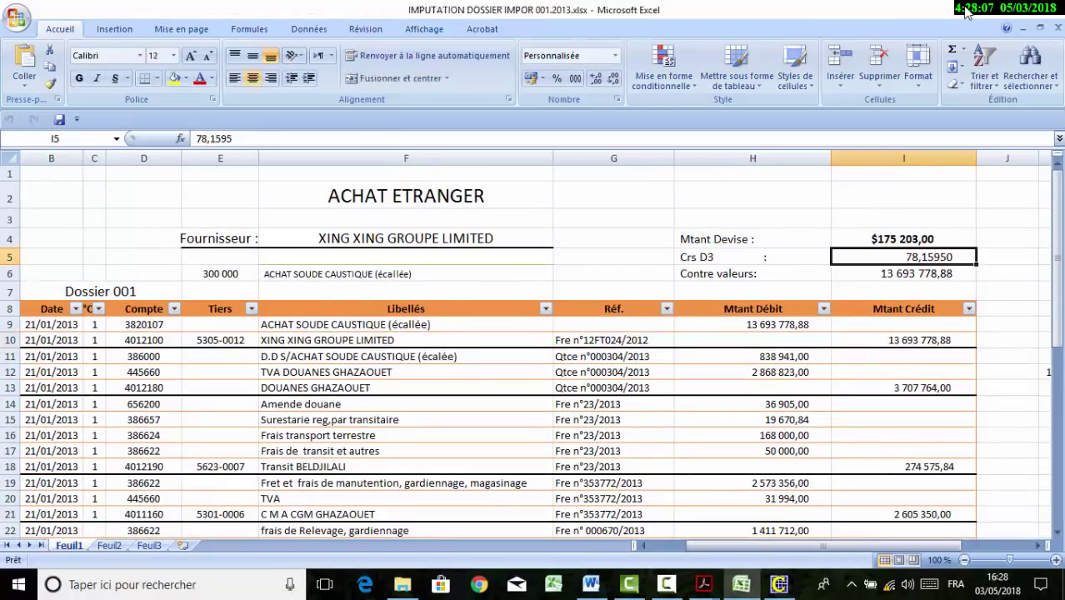
Compare the D3 rate with the SGA bank rate in I35, ending on the PRODUIT CHANGE label in H38
scroll(967, 9, down, 6)
scroll(967, 8, up, 6)
scroll(967, 8, down, 7)
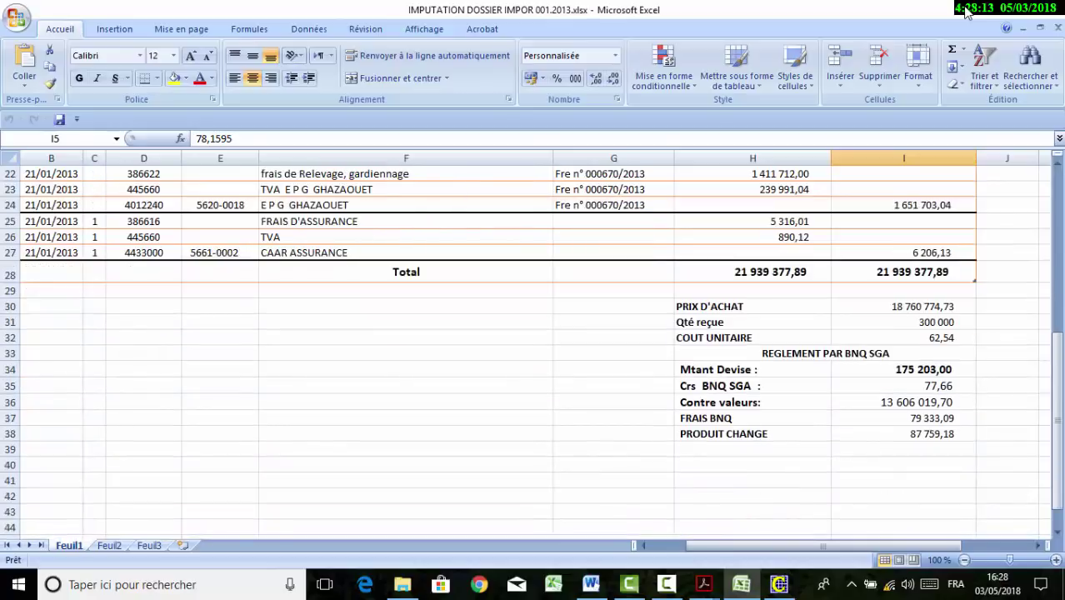
click(903, 385)
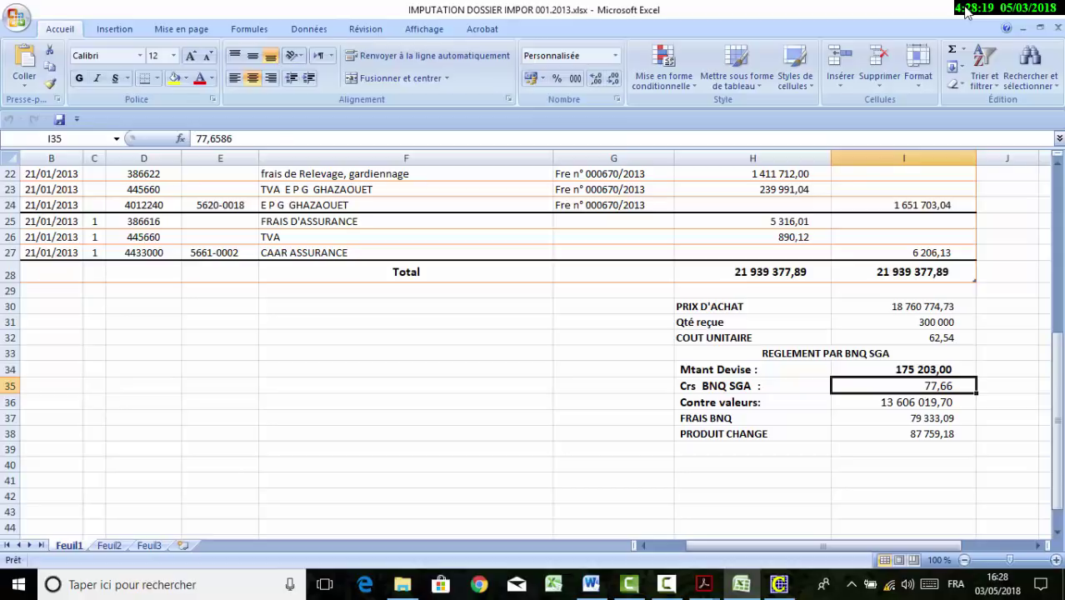
key(Down)
key(Down)
key(Down)
key(Left)
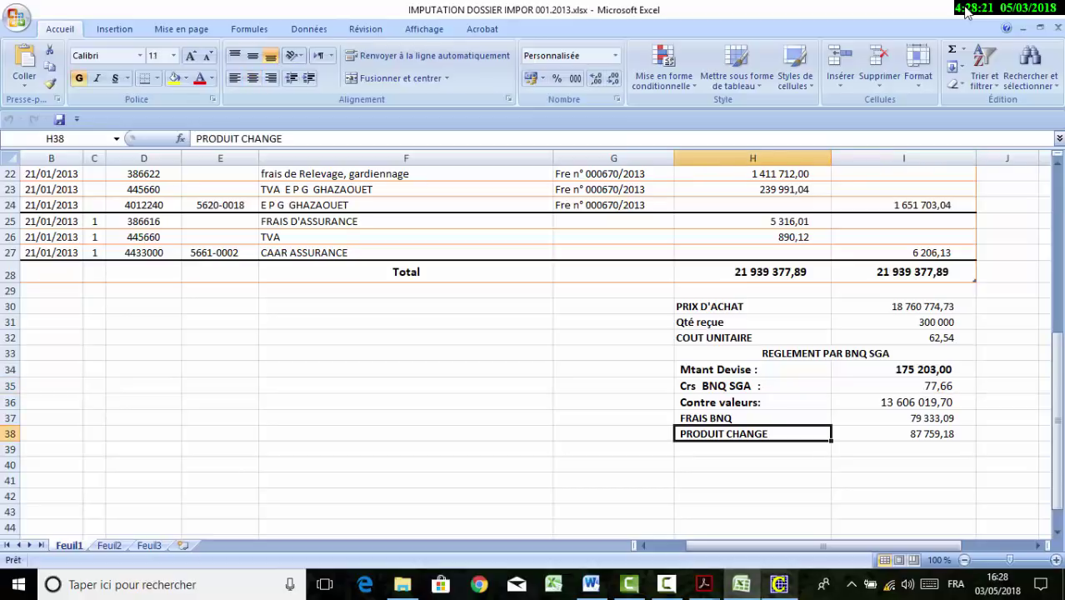
Switch back to PCCOMPTA, check the 401200 supplier credit on line 2 of folio 1, and return to folio 2
key(alt+Tab)
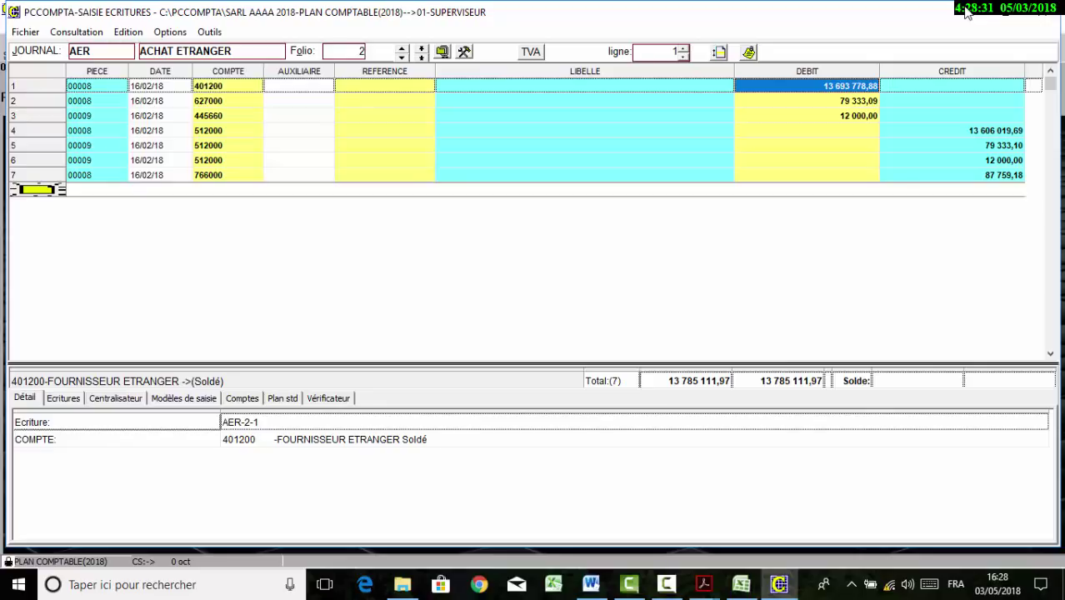
key(Page_Up)
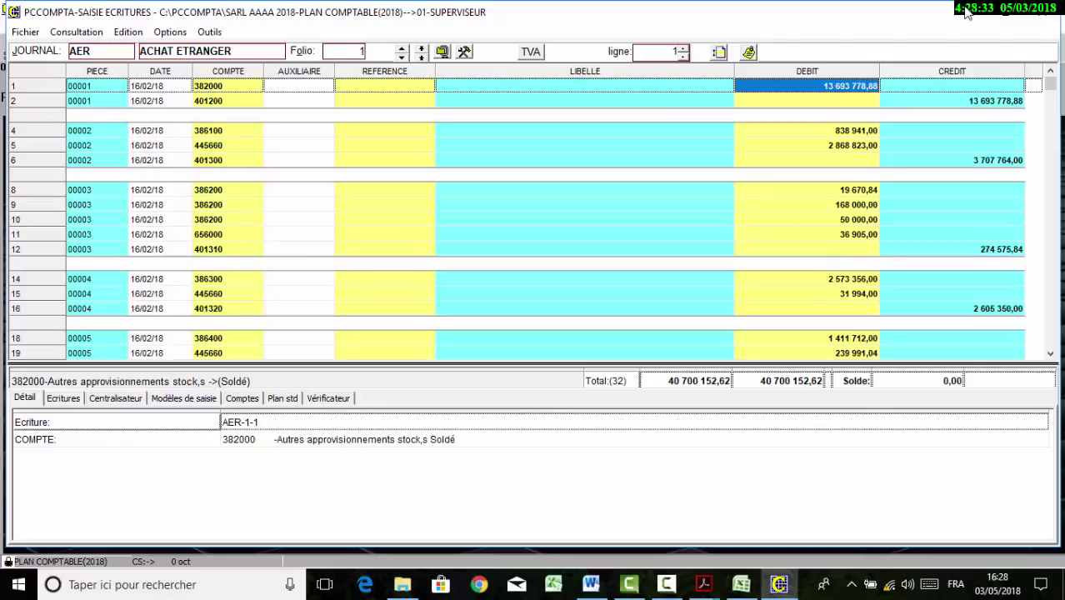
key(Return)
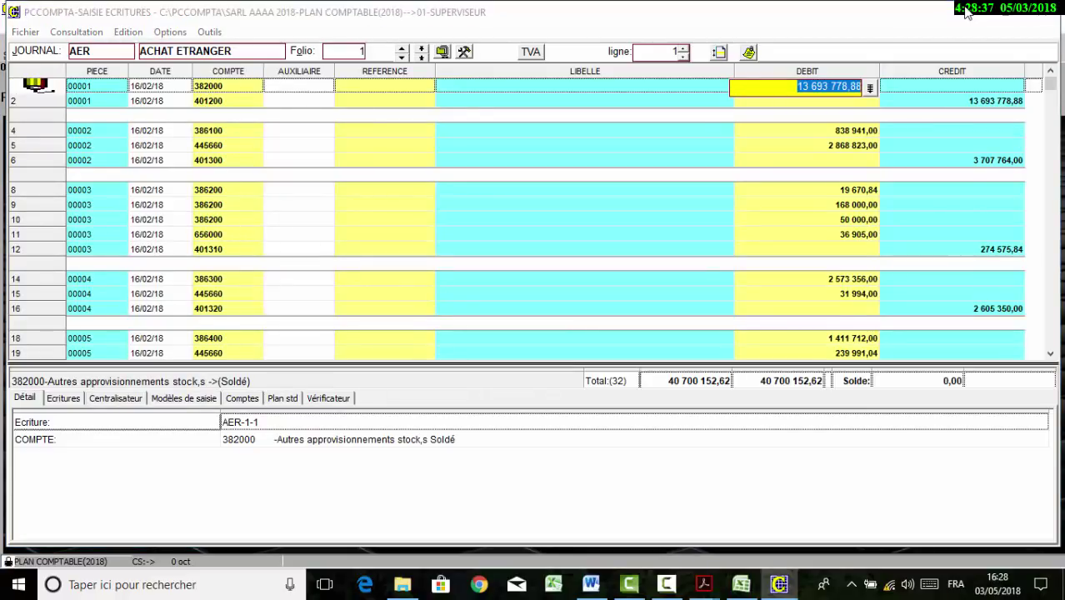
key(Escape)
key(Down)
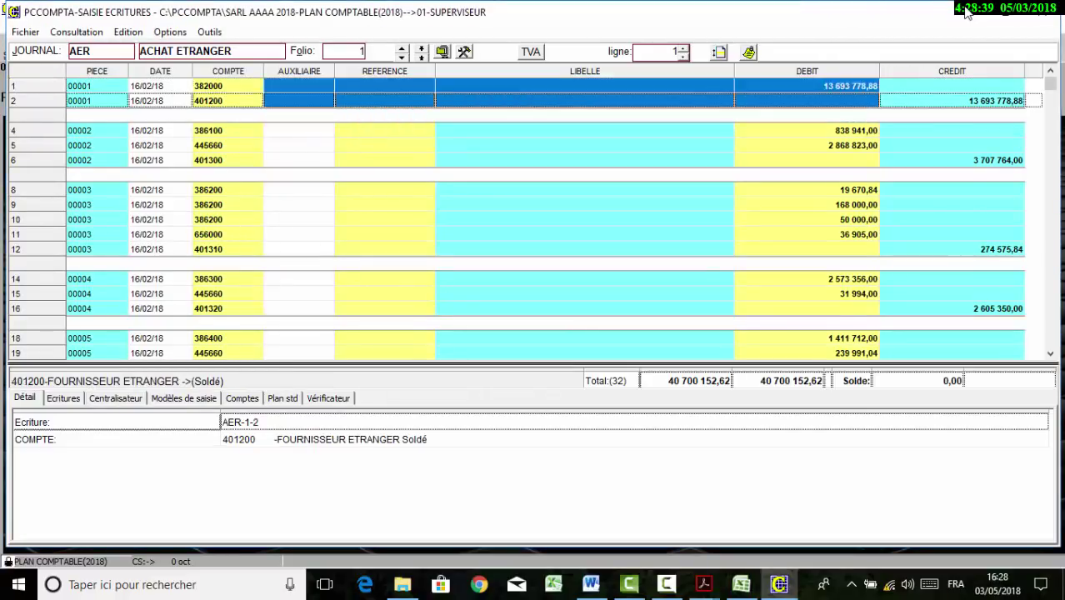
key(Right)
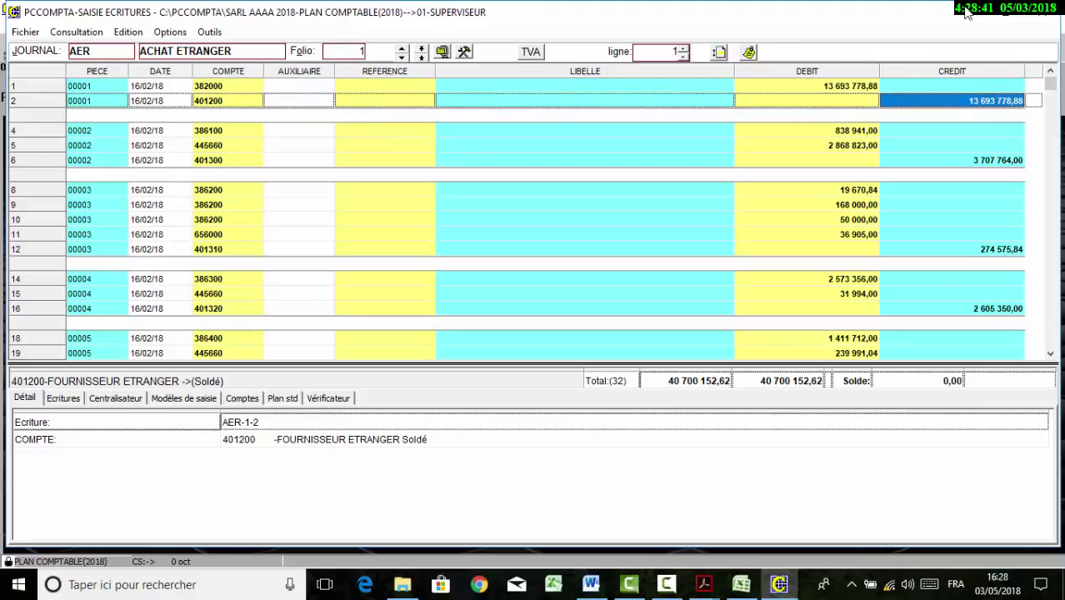
click(401, 46)
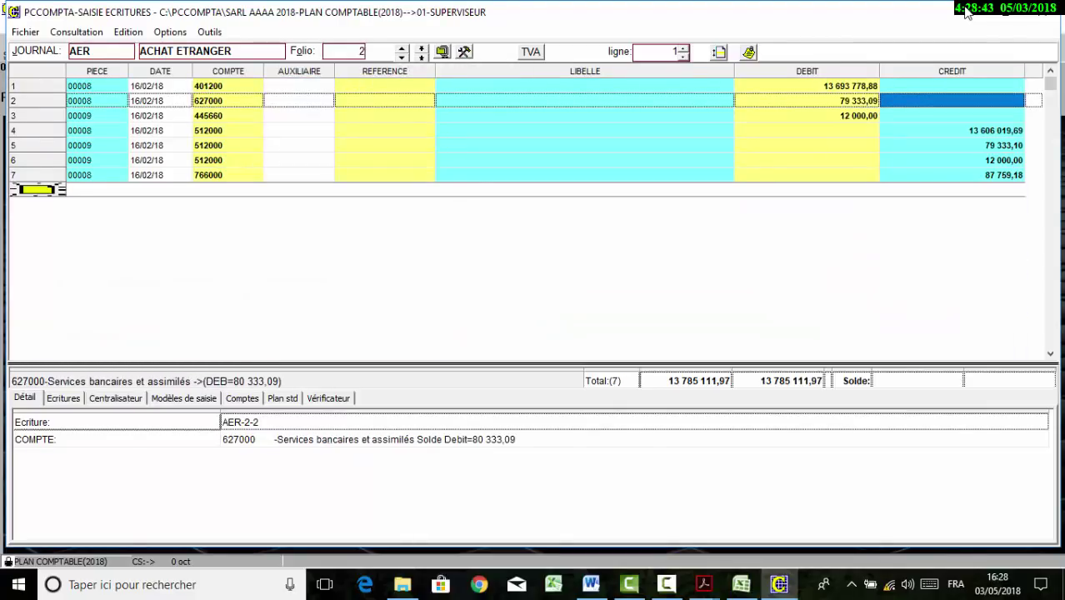
Highlight the 627000 bank services line of folio 2 from its account to its debit amount
key(Left)
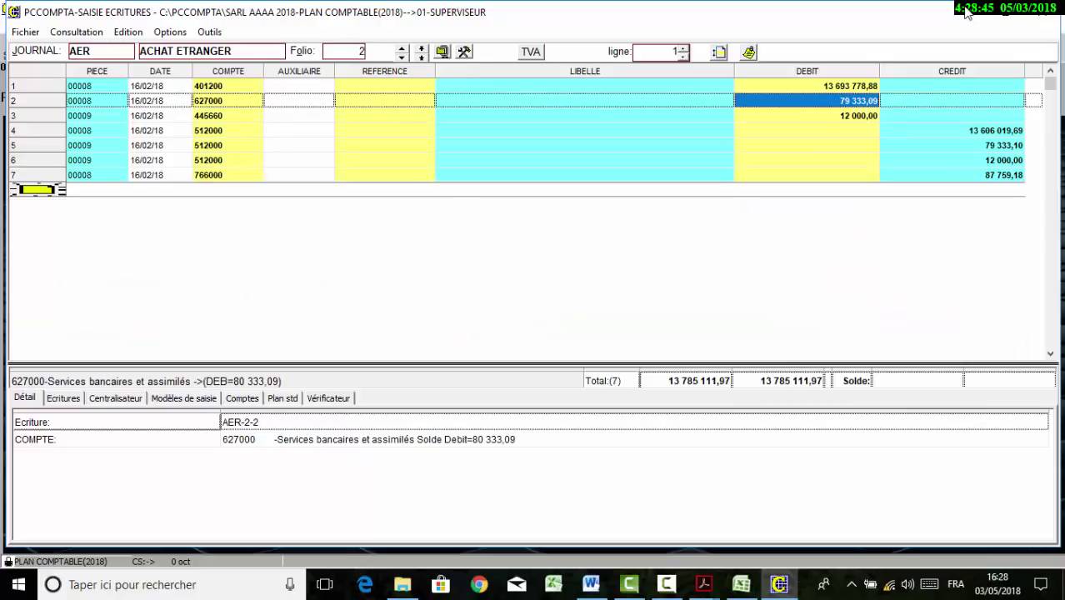
key(Left)
key(Left)
key(Left)
key(Left)
key(shift+Up)
key(shift+Right)
key(shift+Down)
key(shift+Right)
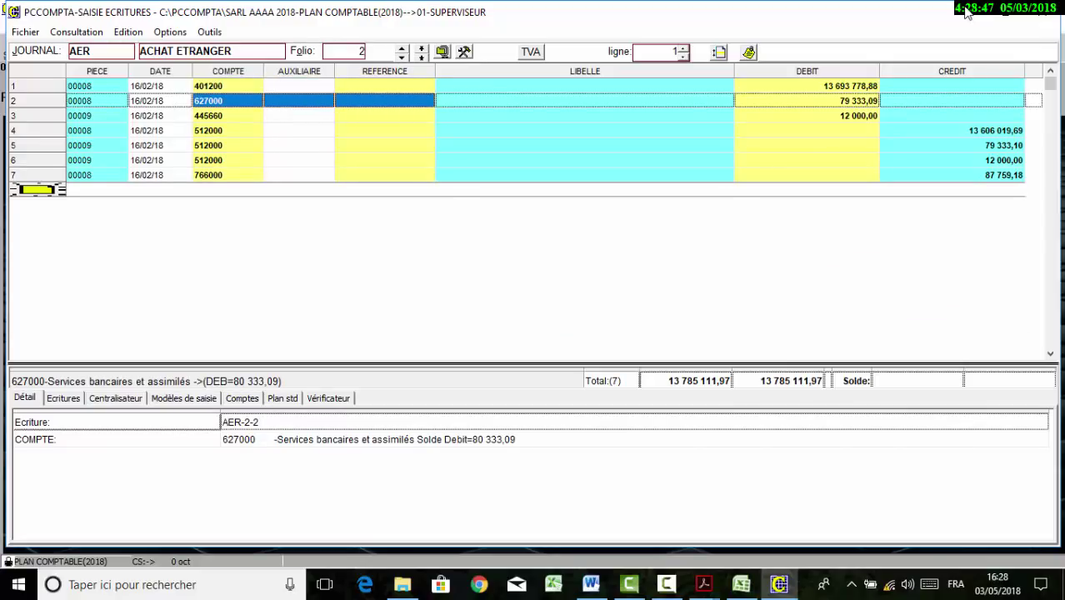
key(shift+Right)
key(shift+Down)
key(shift+Up)
key(shift+Up)
key(shift+Down)
key(shift+Right)
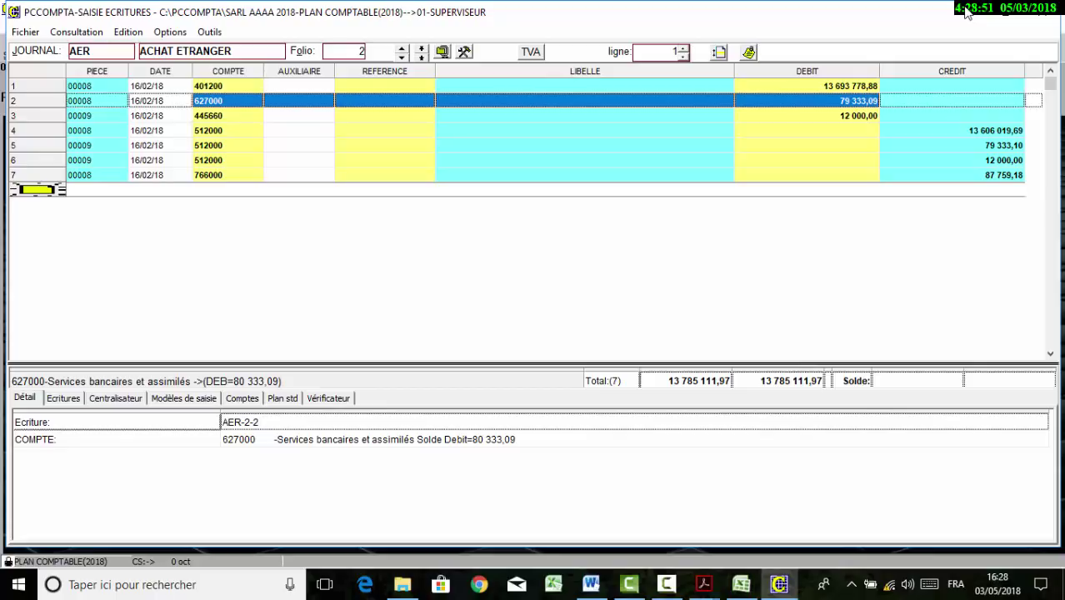
Highlight the 445660 recoverable VAT line of folio 2 from its account to its debit amount
key(Down)
key(shift+Right)
key(shift+Right)
key(shift+Right)
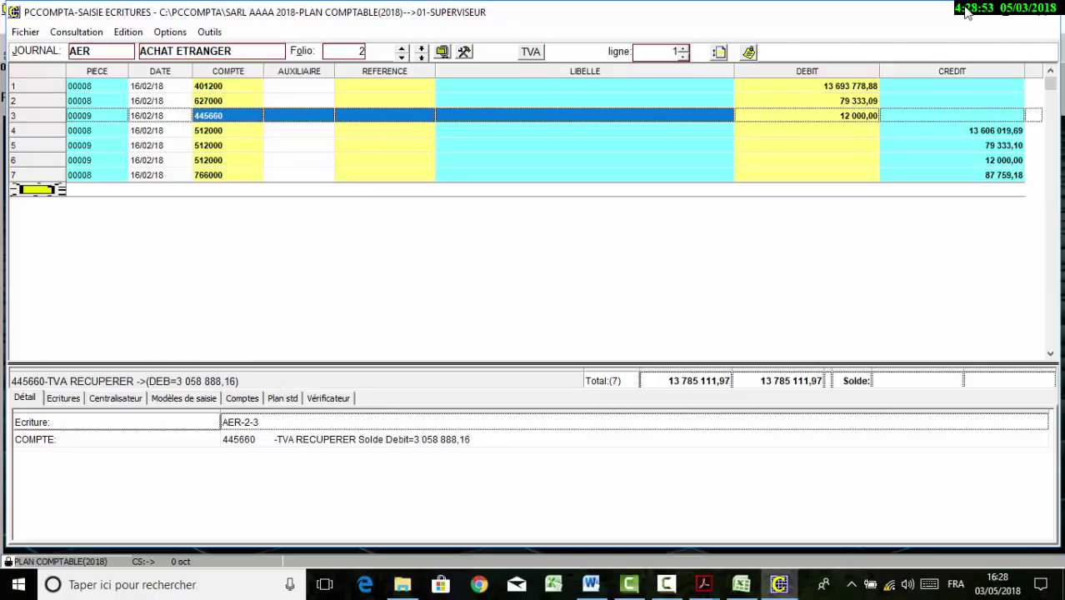
key(shift+Down)
key(shift+Down)
key(shift+Up)
key(shift+Up)
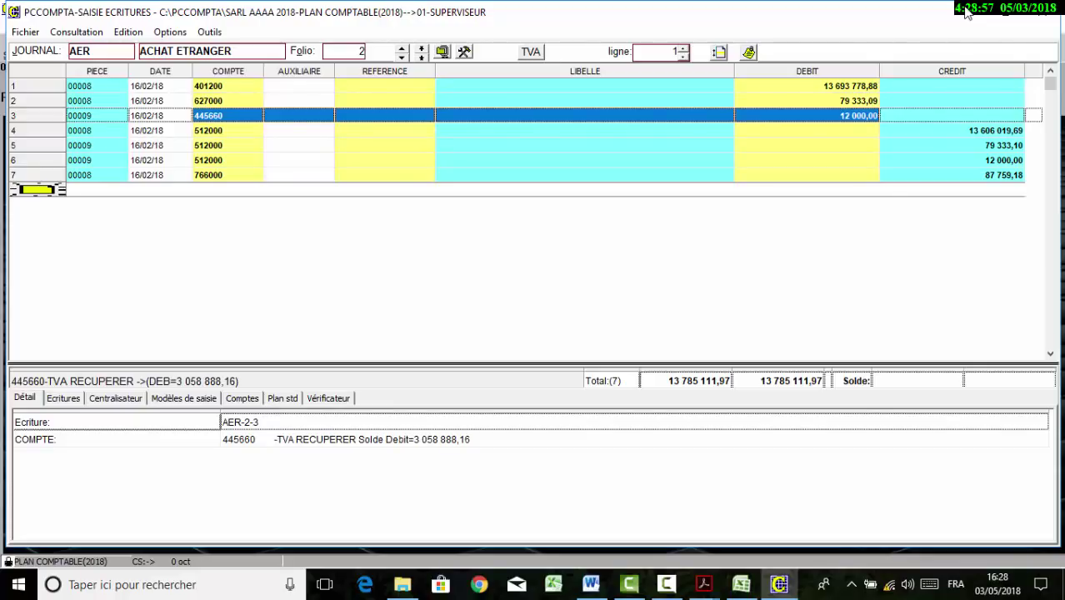
Examine the 512000 bank credit amounts in folio 2 and compare them with the debit lines, ending on the 627000 debit
key(Down)
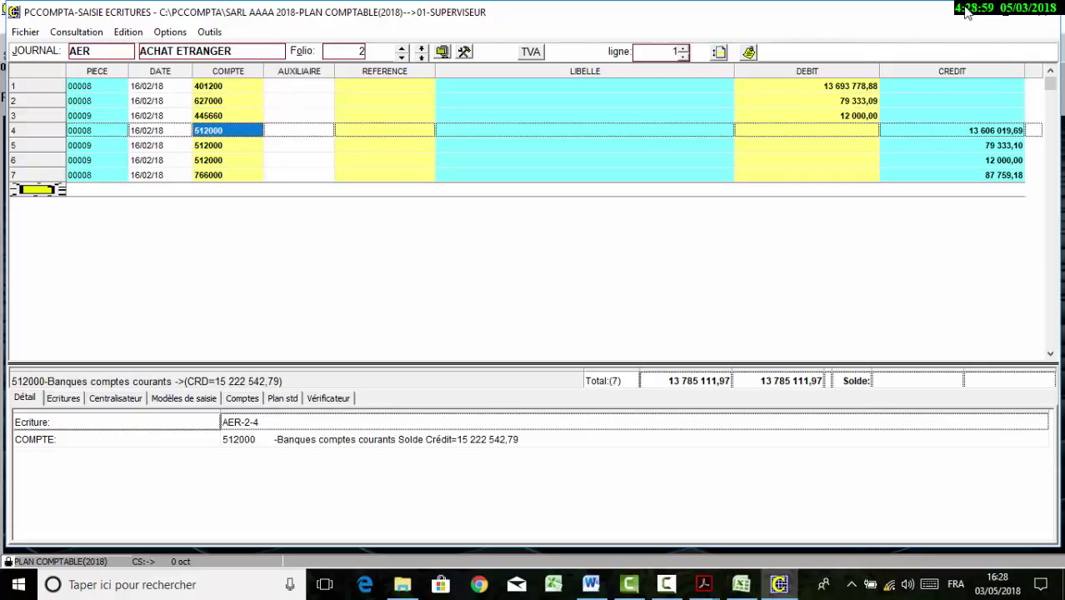
key(End)
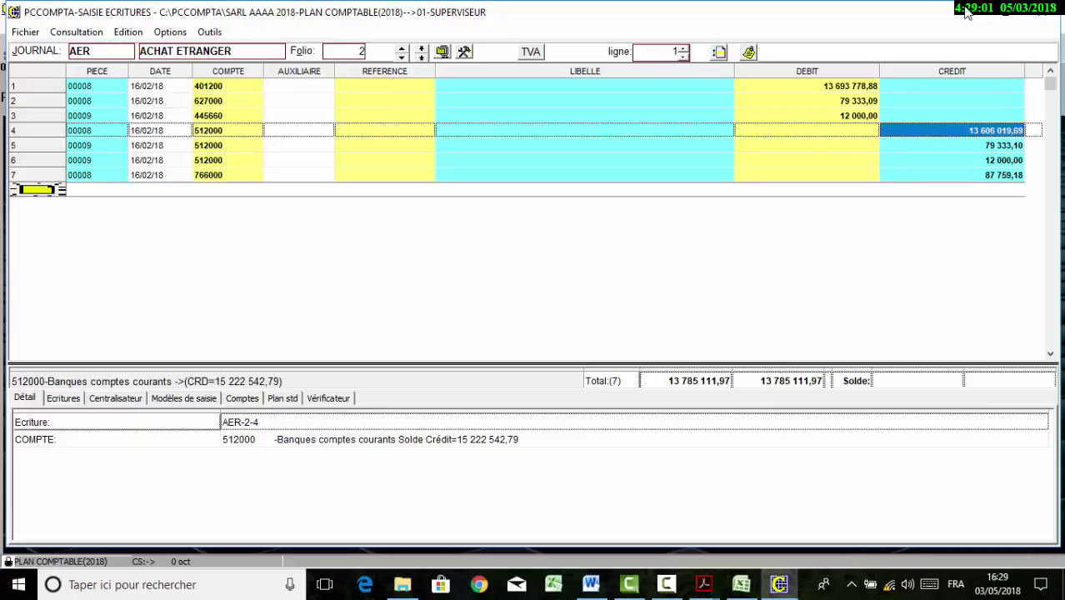
key(Up)
key(Up)
key(Up)
key(Left)
key(Down)
key(Down)
key(Down)
key(Right)
key(Down)
key(Up)
key(Up)
key(Up)
key(Left)
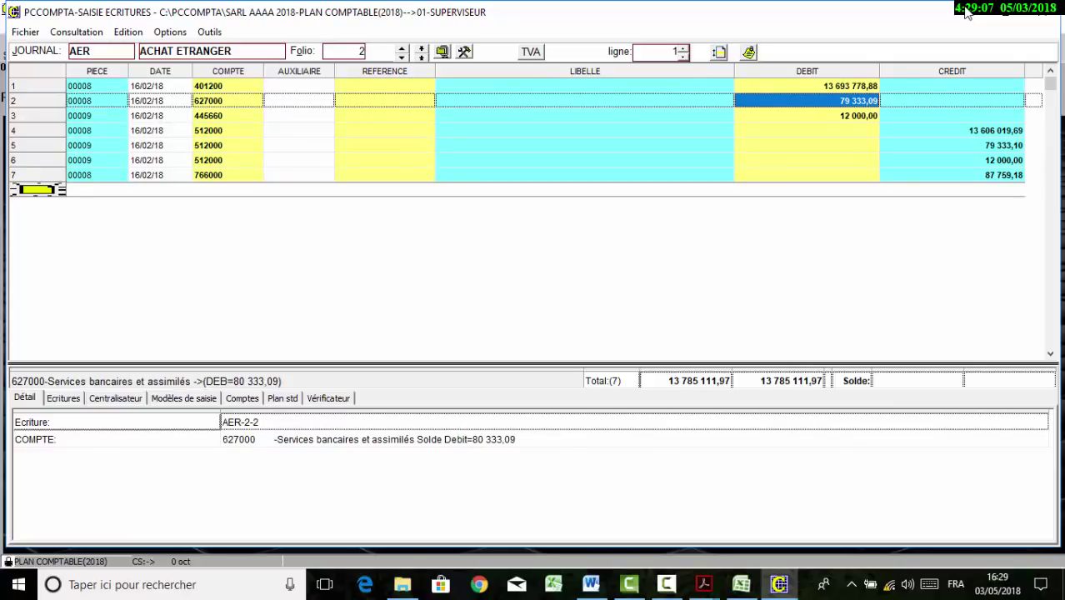
Compare the 512000 bank credit on line 6 of folio 2 with the 445660 VAT debit and return to the 401200 debit
key(Down)
key(Down)
key(Down)
key(Down)
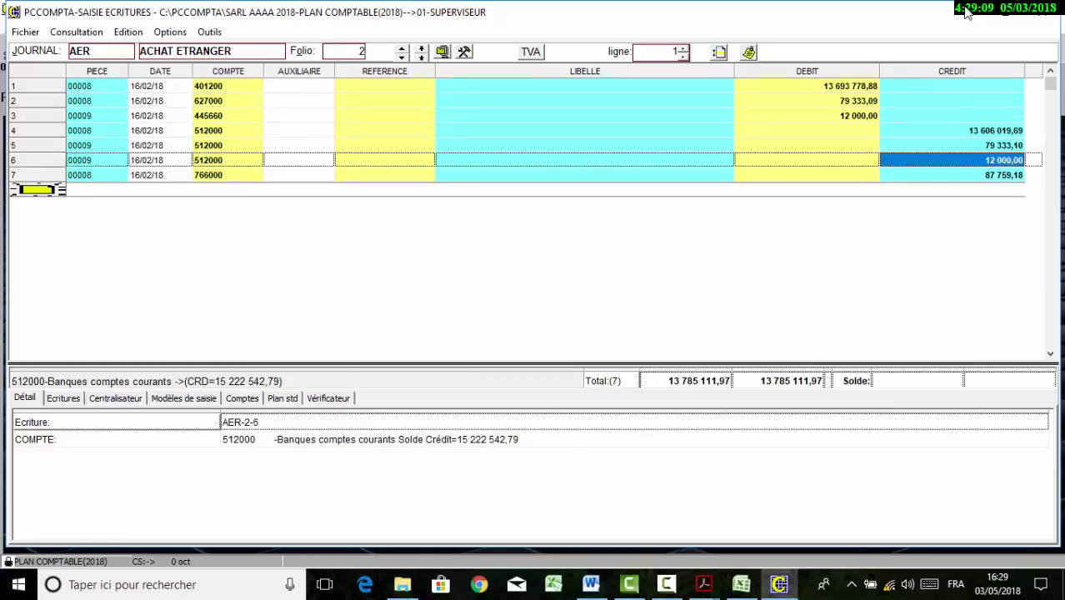
key(Up)
key(Up)
key(Up)
key(Up)
key(Down)
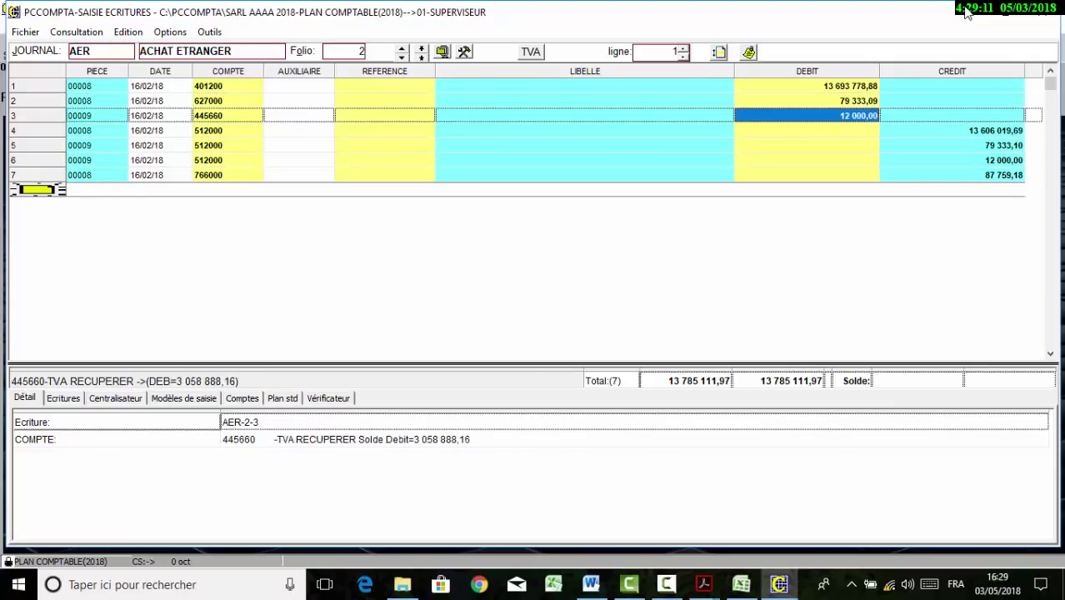
key(Up)
key(Up)
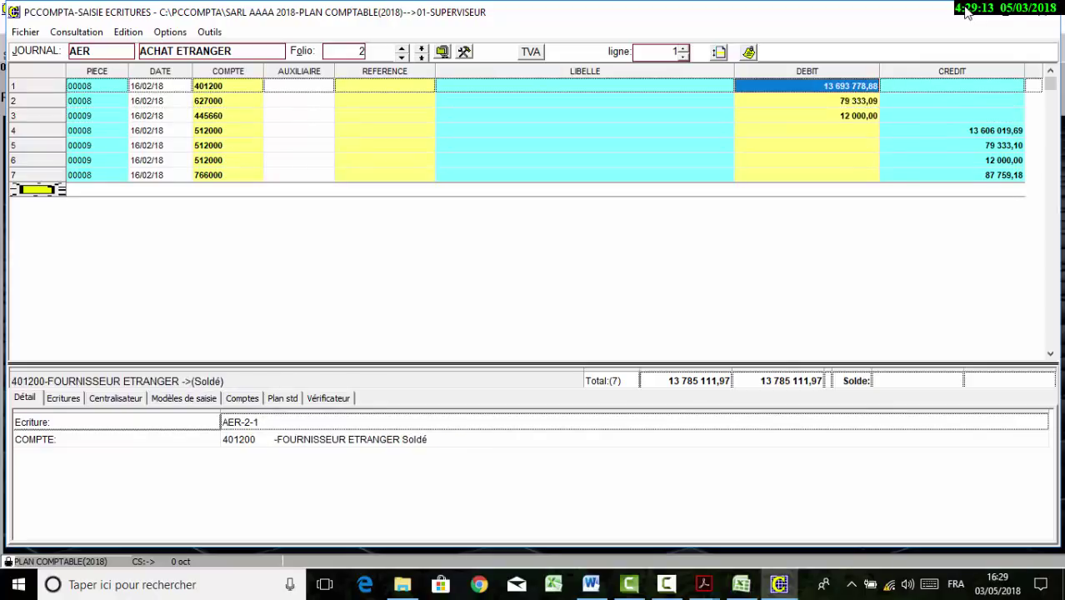
Select the debit and credit amounts of lines 1 to 6 in folio 2
key(shift+Down)
key(shift+Right)
key(shift+Down)
key(shift+Down)
key(shift+Down)
key(shift+Down)
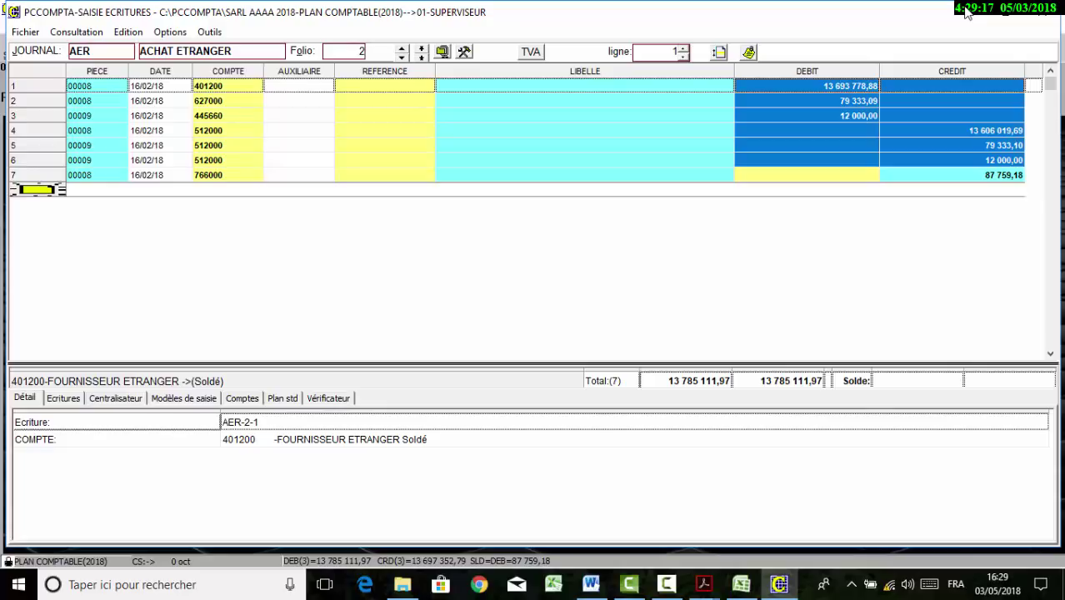
Highlight the 512000 bank accounts on lines 4 to 6, then the debited accounts on lines 1 to 3 of folio 2
key(Left)
key(Left)
key(Left)
key(Left)
key(Left)
key(shift+Up)
key(shift+Up)
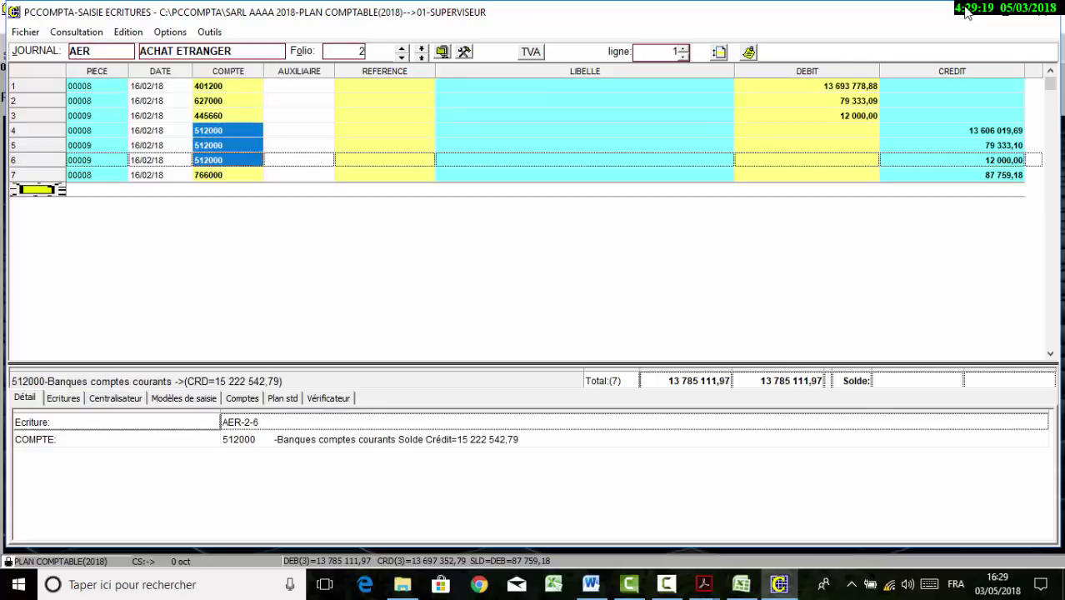
key(Page_Up)
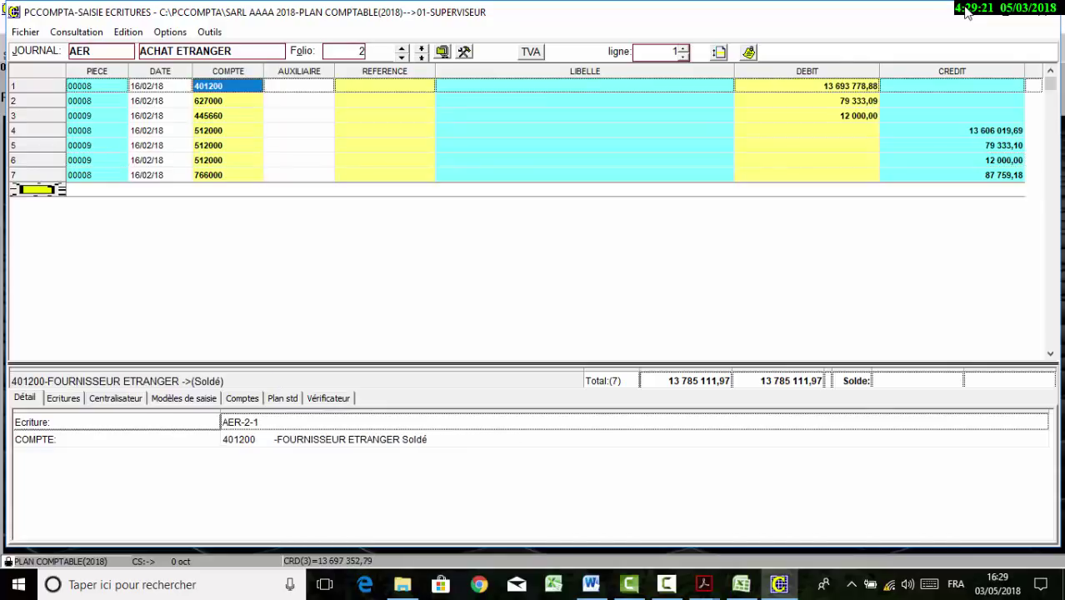
key(shift+Down)
key(shift+Down)
Highlight the 766000 exchange gain line from its account to its credit amount and return to the 401200 debit
key(Page_Down)
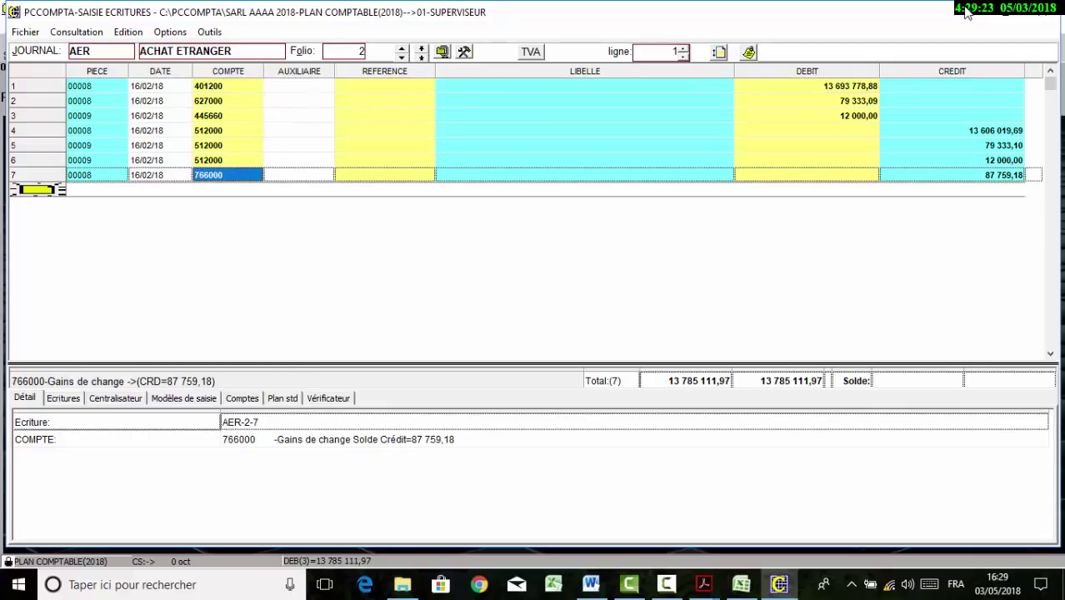
key(shift+Right)
key(shift+Right)
key(shift+Right)
key(shift+Right)
key(shift+Right)
key(Page_Up)
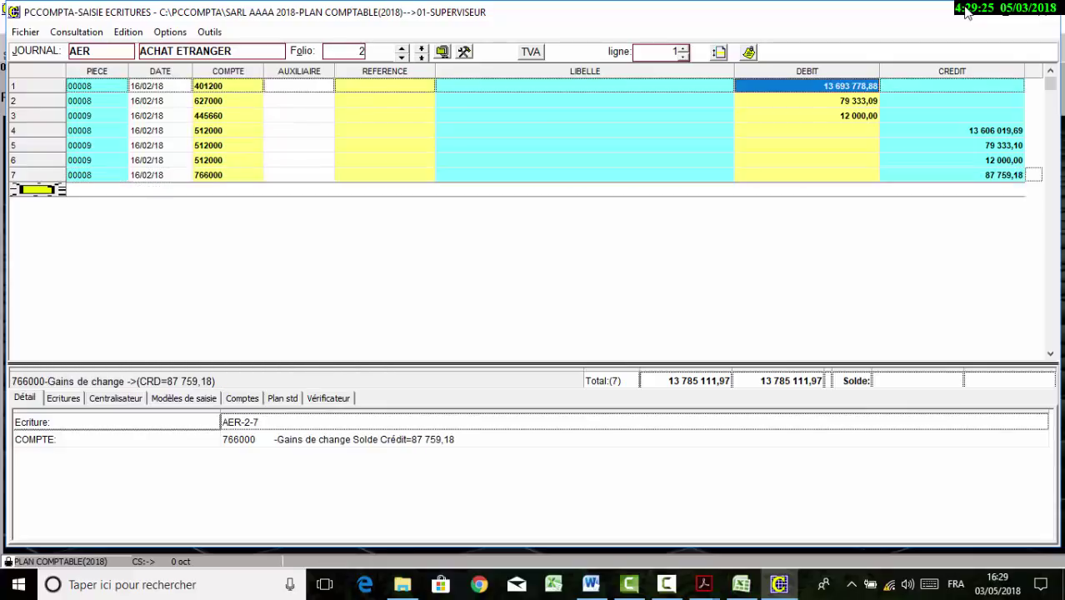
Go through the credit amounts of folio 2 from the 512000 bank lines to the 766000 exchange gain
key(Right)
key(Down)
key(Down)
key(Down)
key(Down)
key(Up)
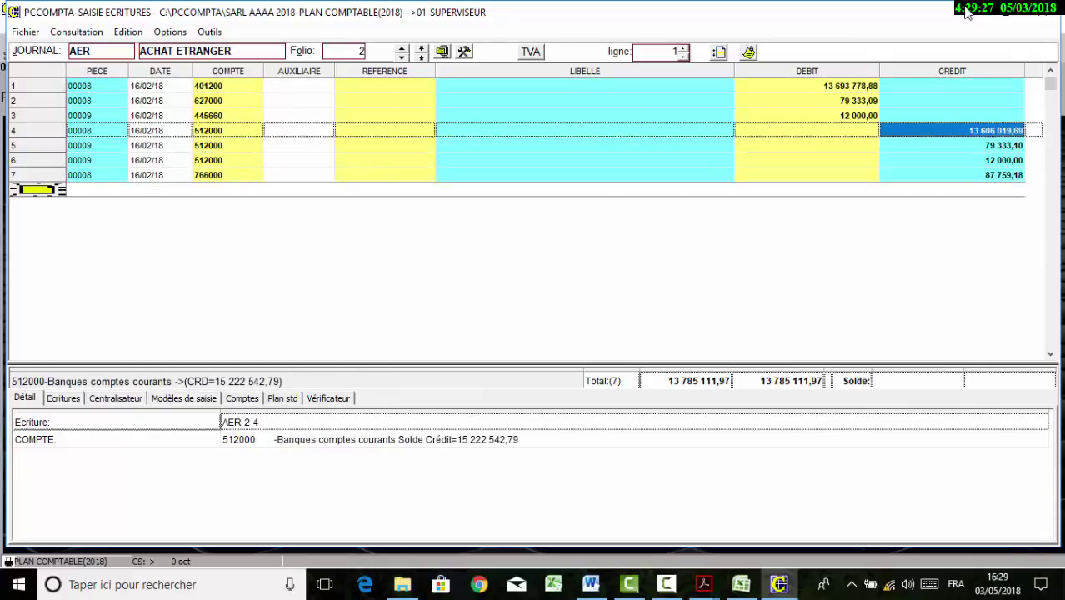
key(Down)
key(Down)
key(Down)
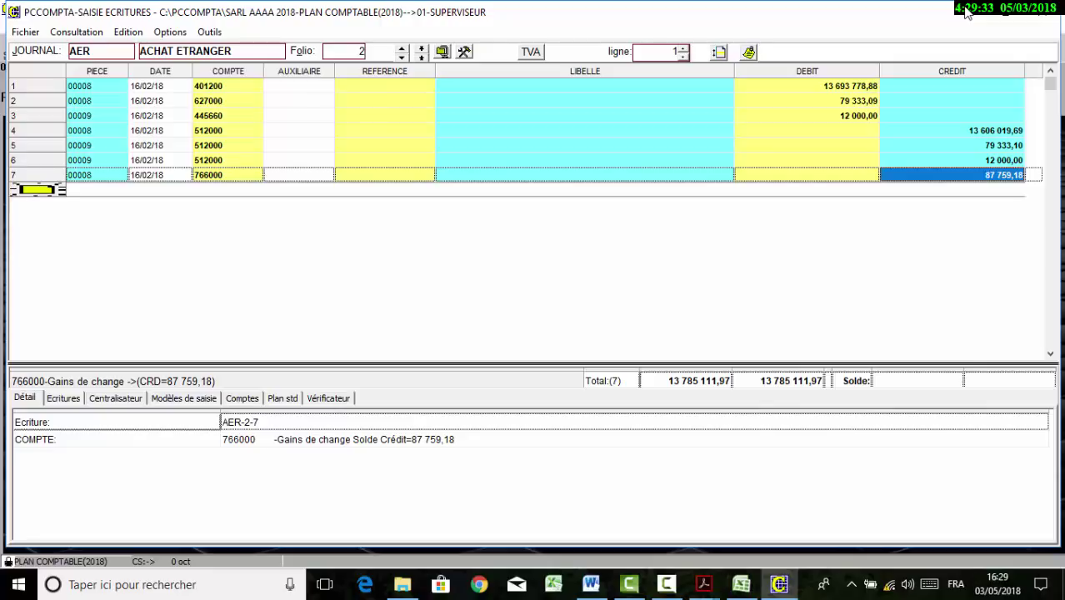
Open the account selection list for the 512000 account on line 4 of folio 2 and close it again
key(Up)
key(Up)
key(Up)
key(Up)
key(Left)
key(Left)
key(Left)
key(Left)
key(Left)
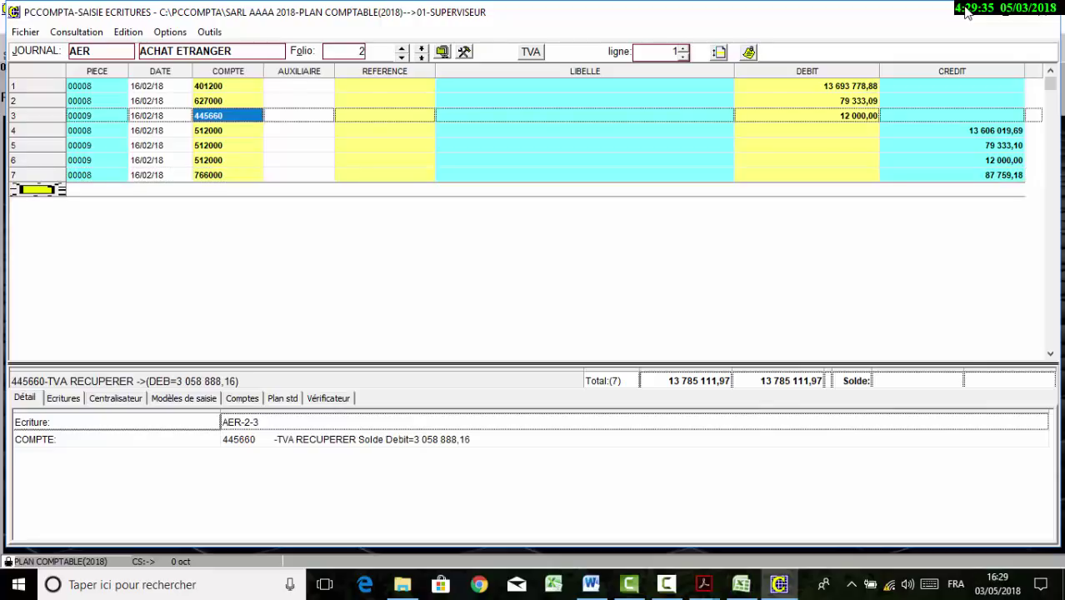
key(Down)
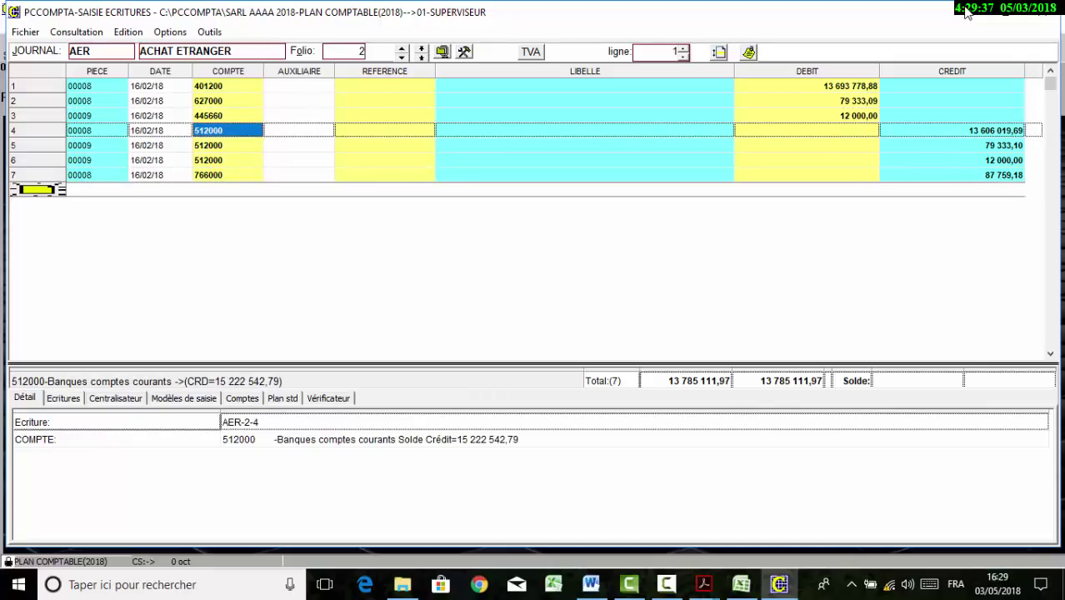
key(Return)
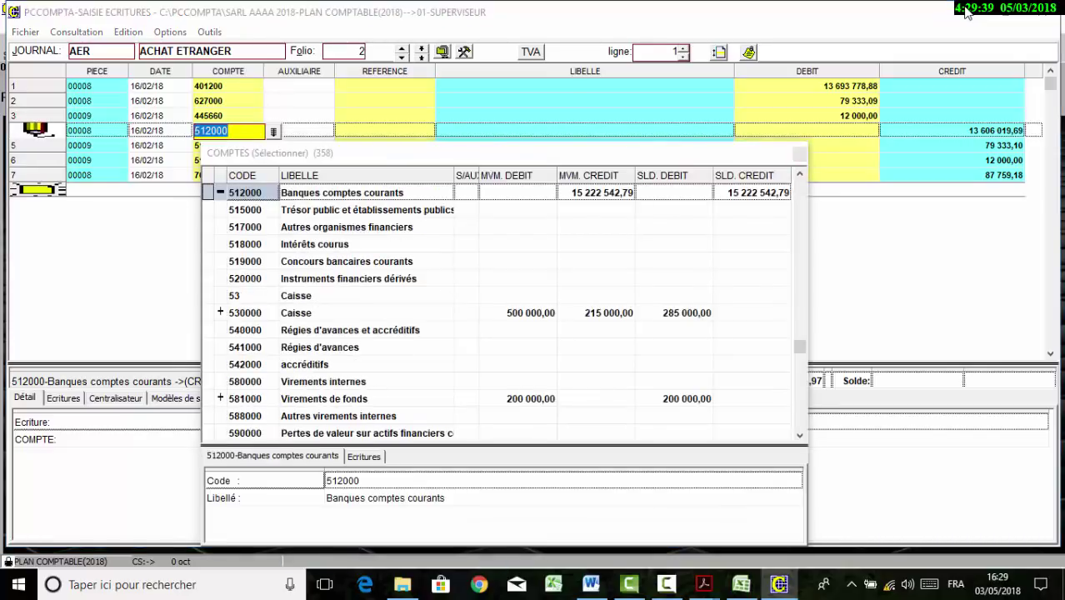
key(Escape)
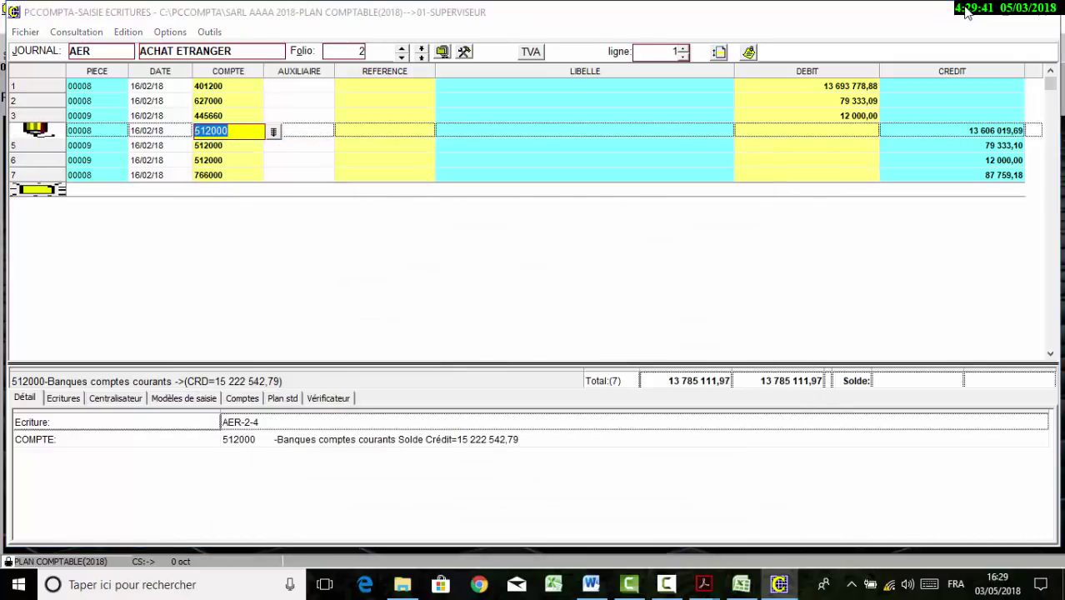
key(Up)
key(Down)
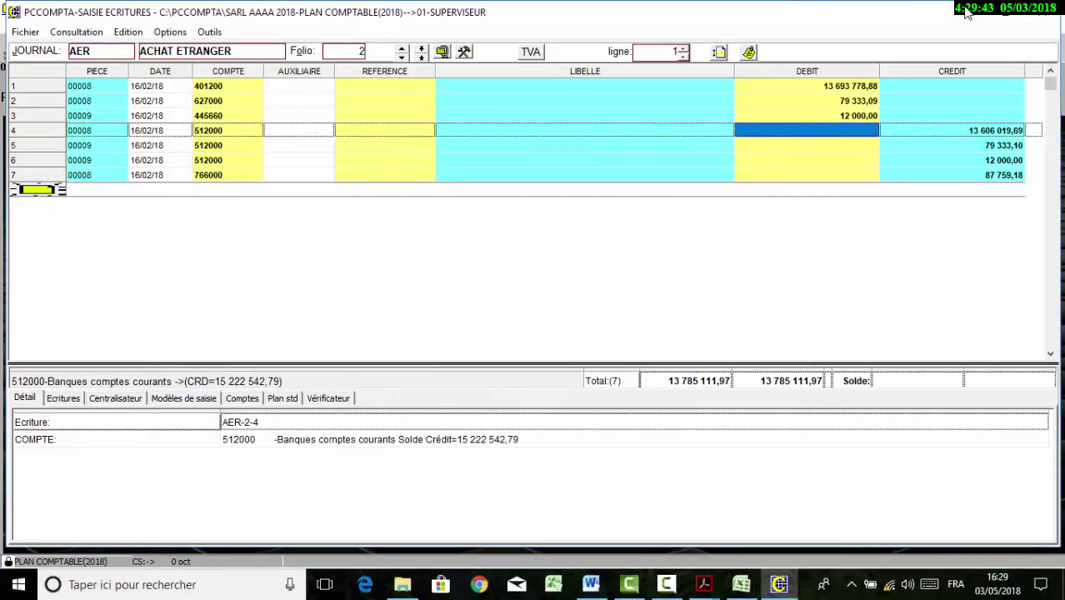
Compare the 401200 supplier debit on line 1 with the 512000 bank credit on line 4 of folio 2
key(Up)
key(Up)
key(Up)
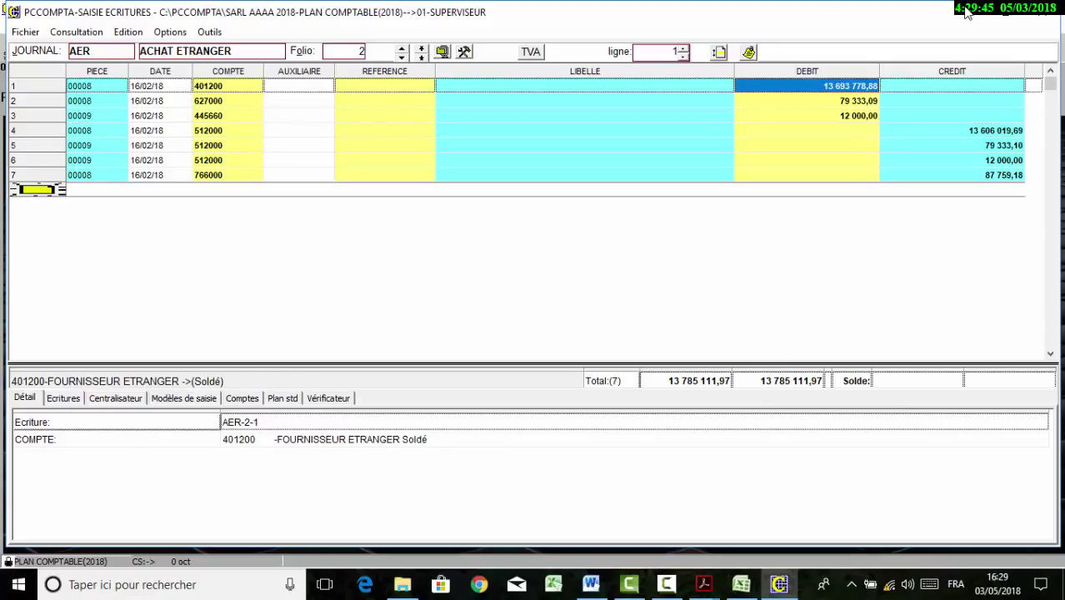
key(Down)
key(Down)
key(Down)
key(Right)
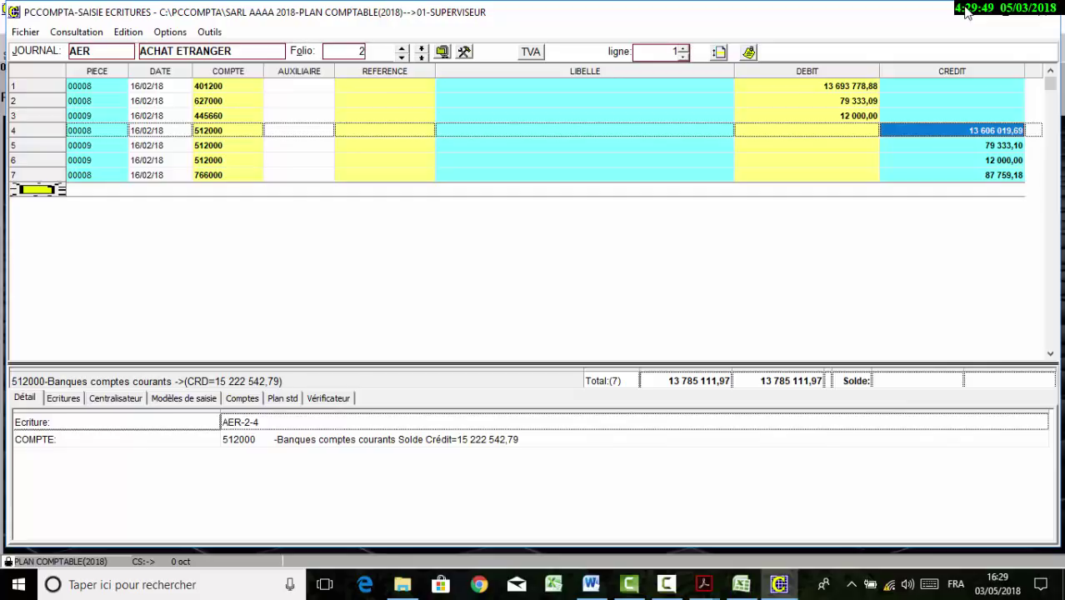
key(Up)
key(Up)
key(Up)
key(Left)
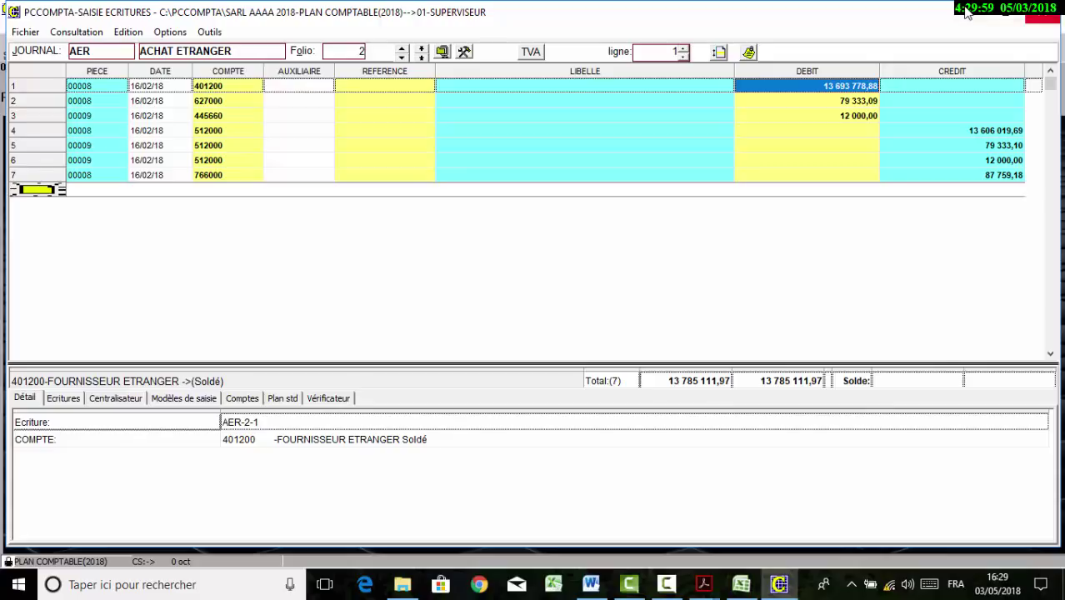
Close the journal entry window and PCCOMPTA, returning to the import entries in the Excel workbook
click(1041, 17)
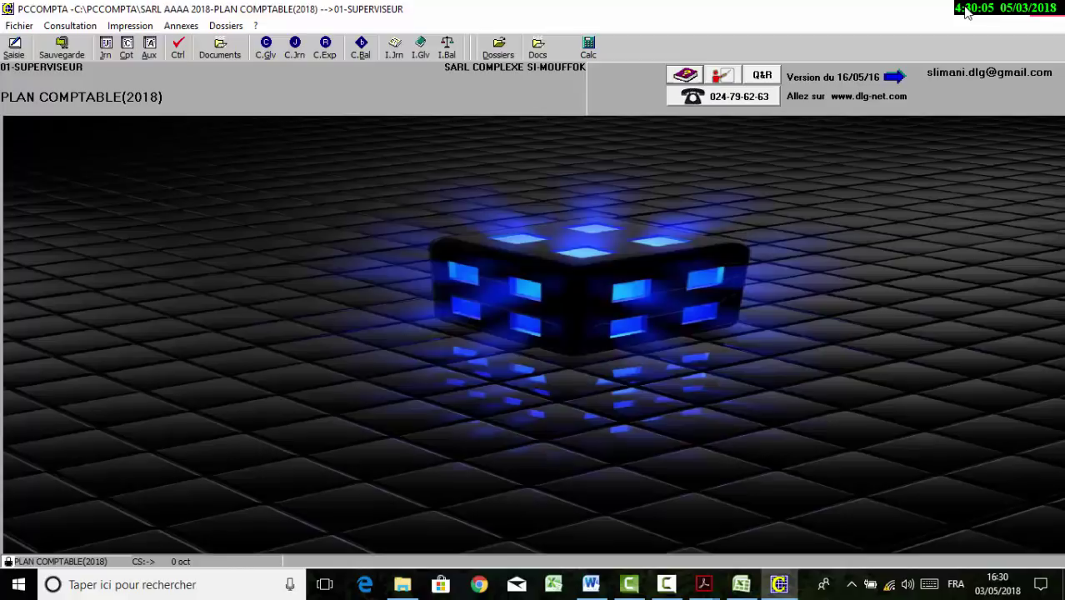
key(alt+F4)
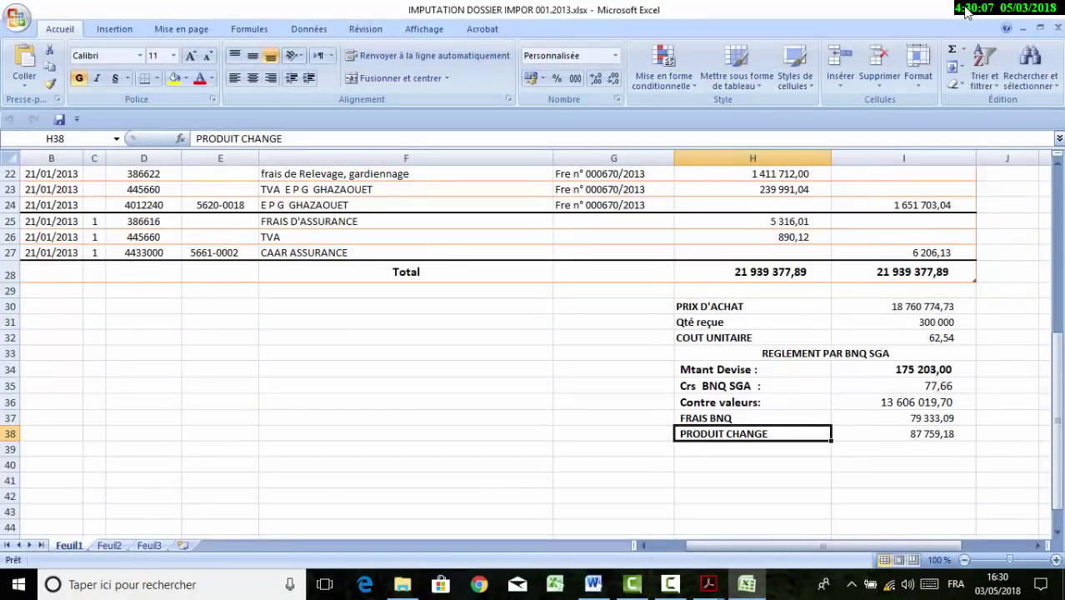
scroll(967, 11, up, 6)
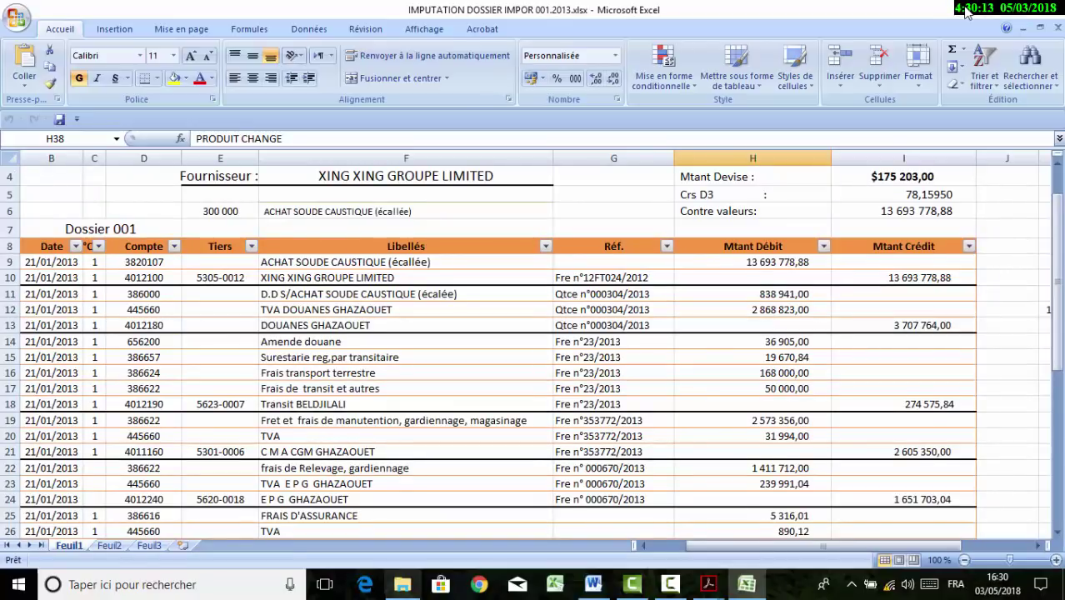
Close the 04. CAAR ASSURANCE folder window and the IMPUTATION DOSSIER IMPOR 001.2013 workbook
key(alt+Tab)
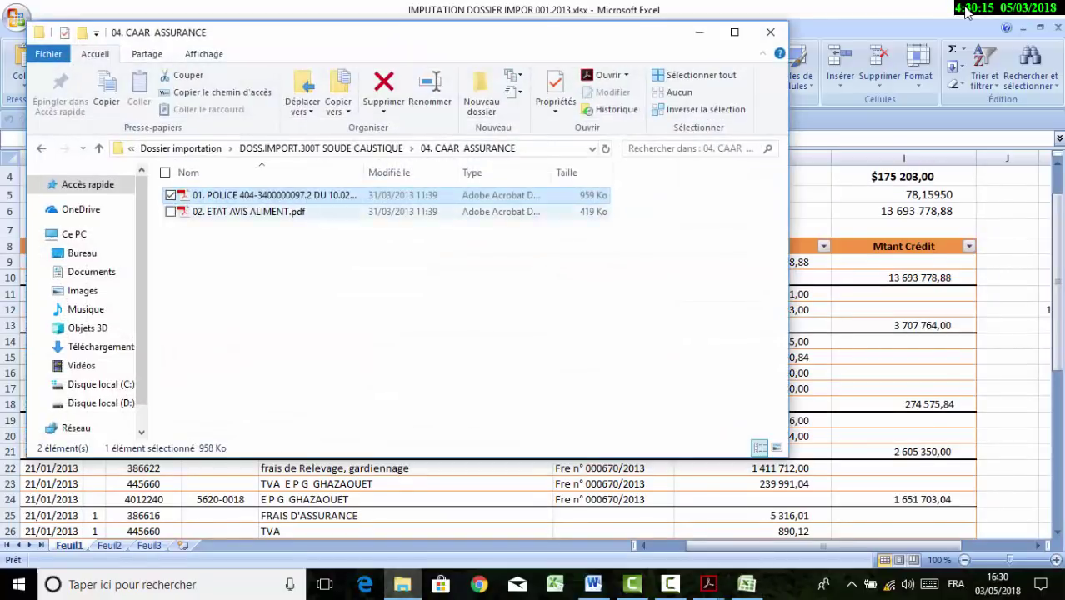
key(alt+F4)
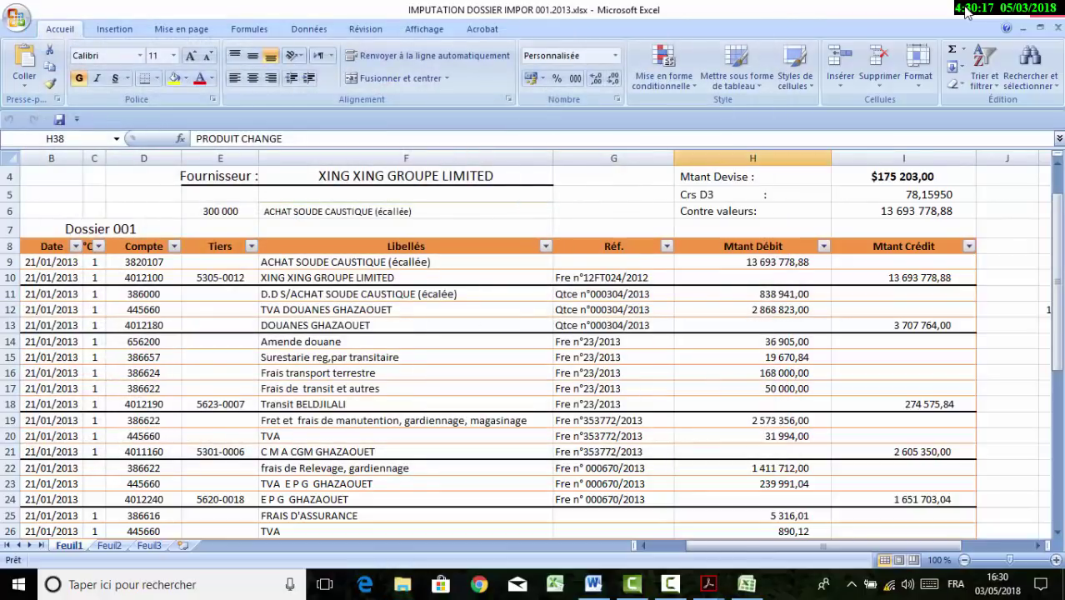
key(alt+F4)
Open the IMPUTATION-DOSSIER-IMPOR-2016.xlsx workbook from the desktop's imprtation folder and maximise its window
key(Right)
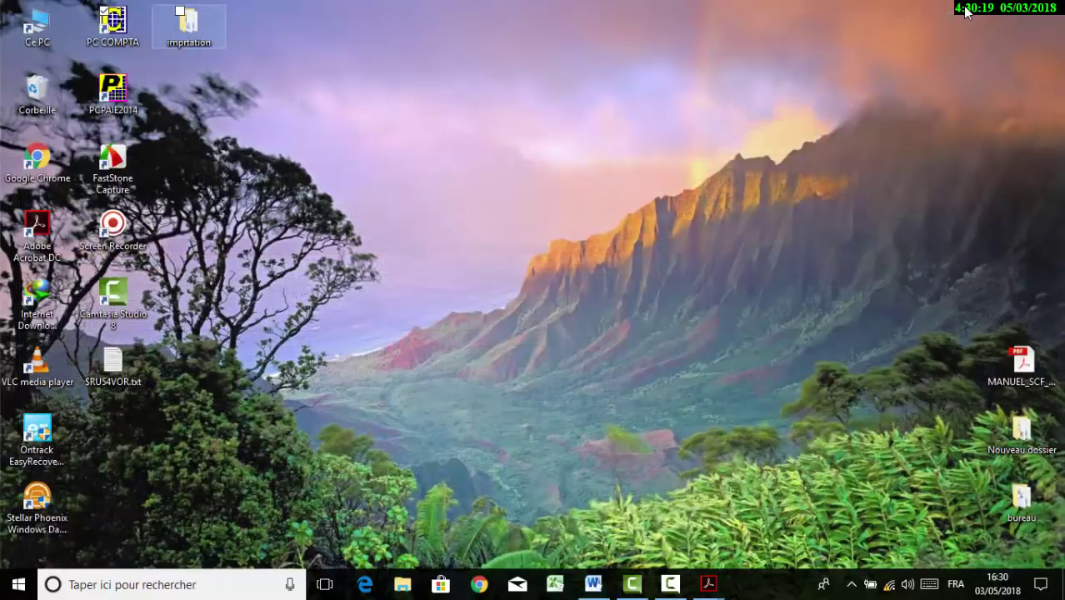
key(Return)
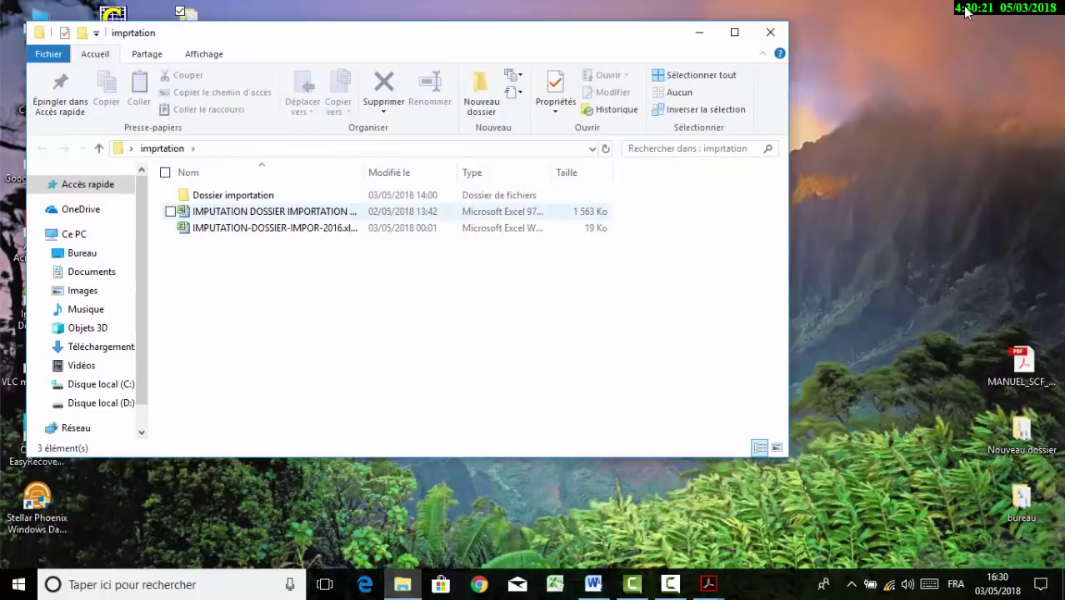
key(Down)
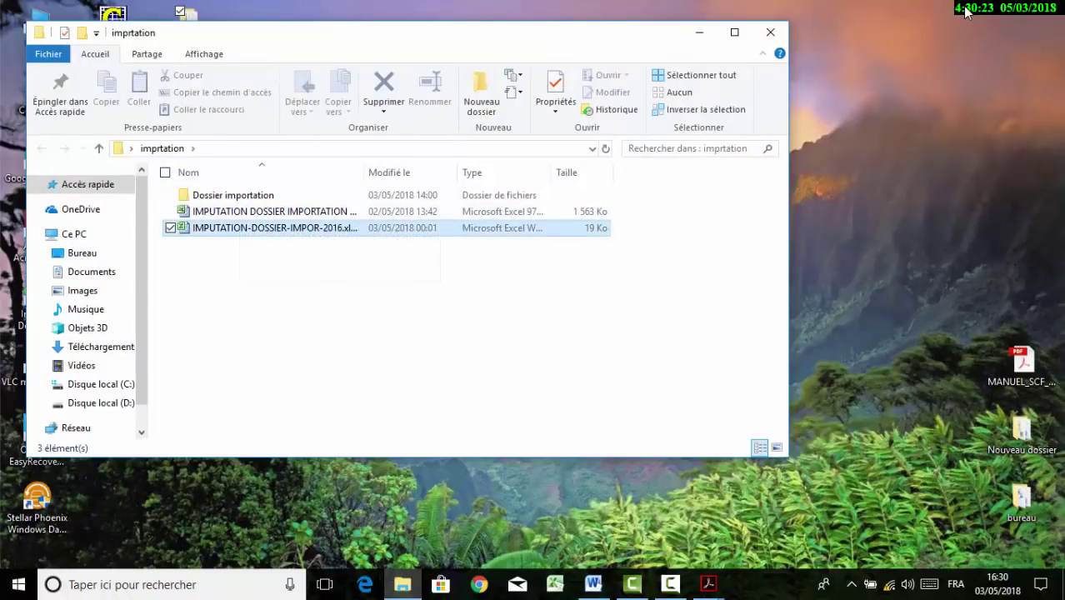
key(Return)
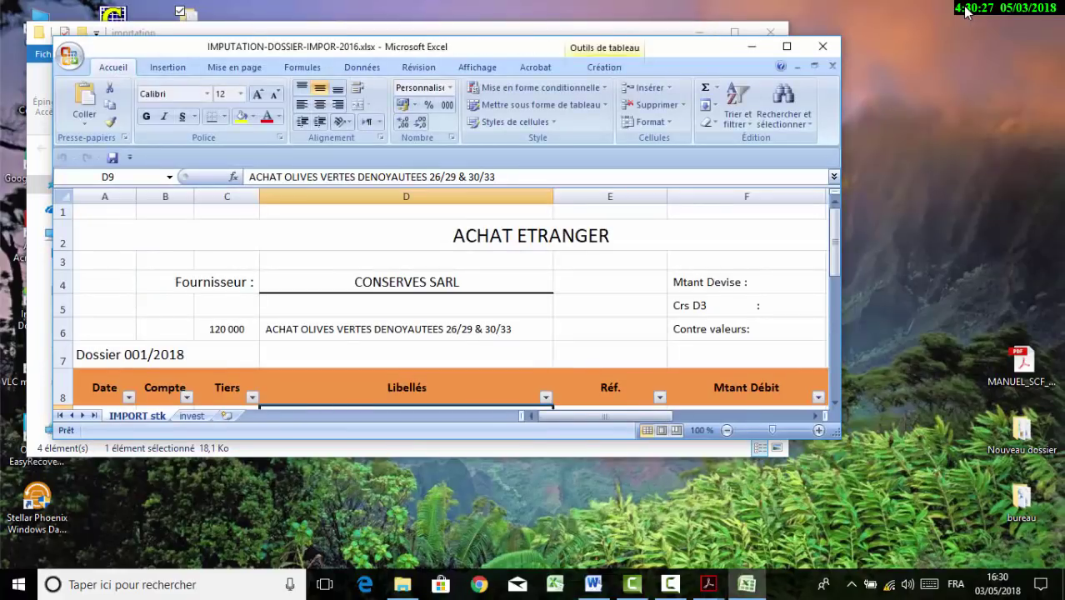
click(786, 46)
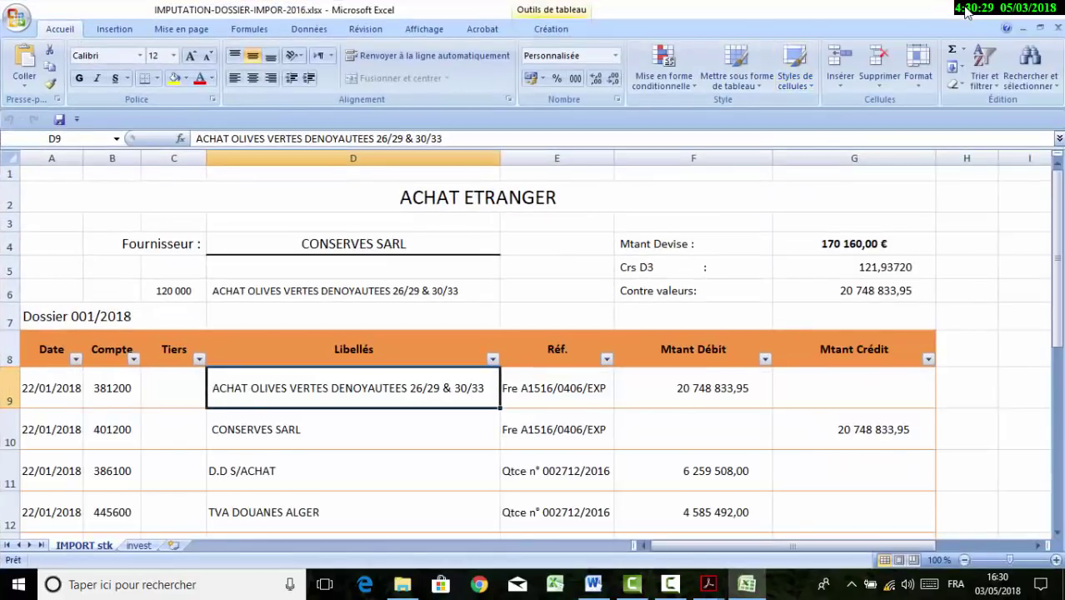
Show the invest sheet and select the 215400 account of the first entry line
key(ctrl+Page_Down)
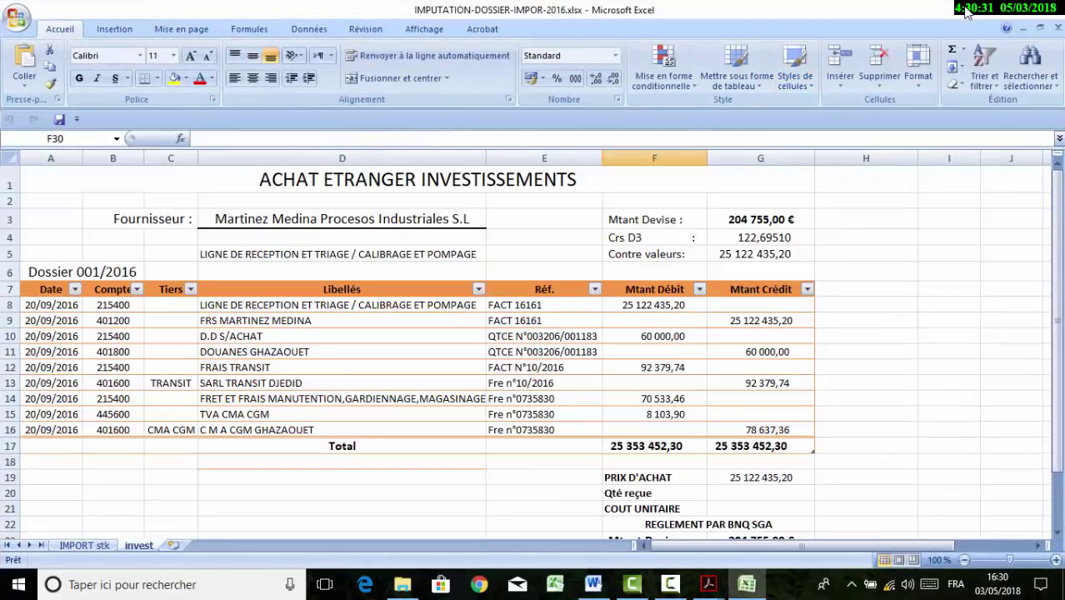
click(341, 320)
click(342, 289)
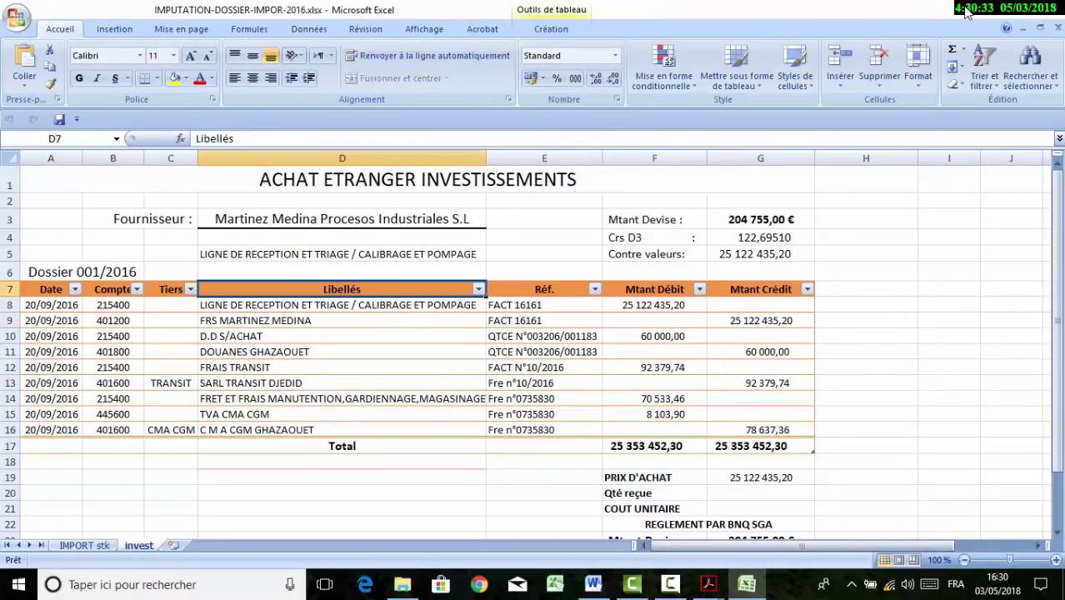
key(Down)
key(Left)
key(Left)
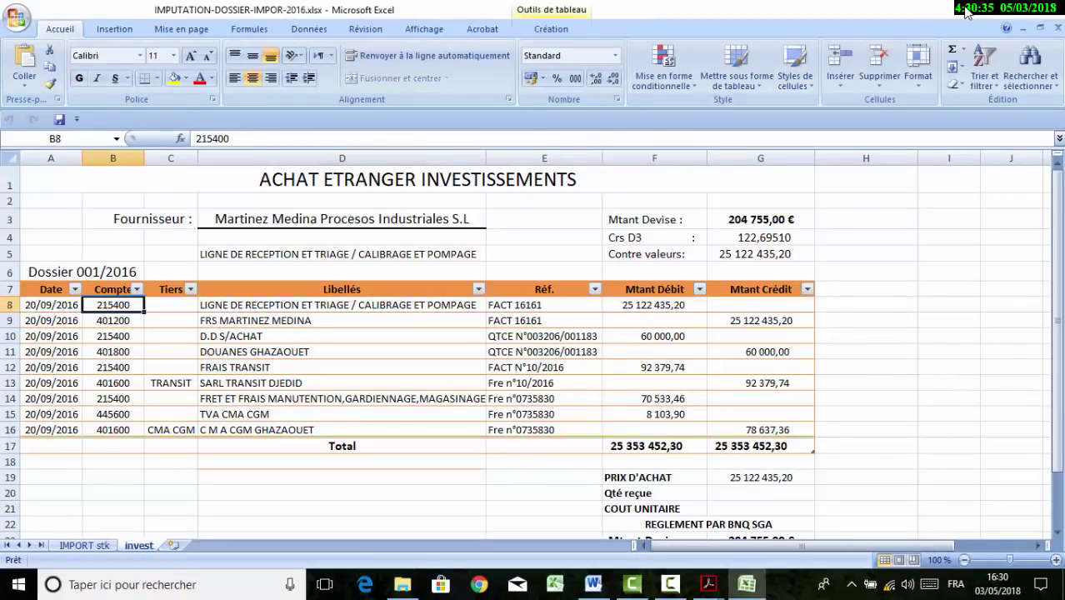
Examine the foreign currency amount, exchange rate and countervalue in G3 to G5 of the invest sheet
key(Up)
key(Up)
key(Up)
key(Up)
key(Up)
key(Right)
key(Right)
key(Right)
key(Right)
key(Right)
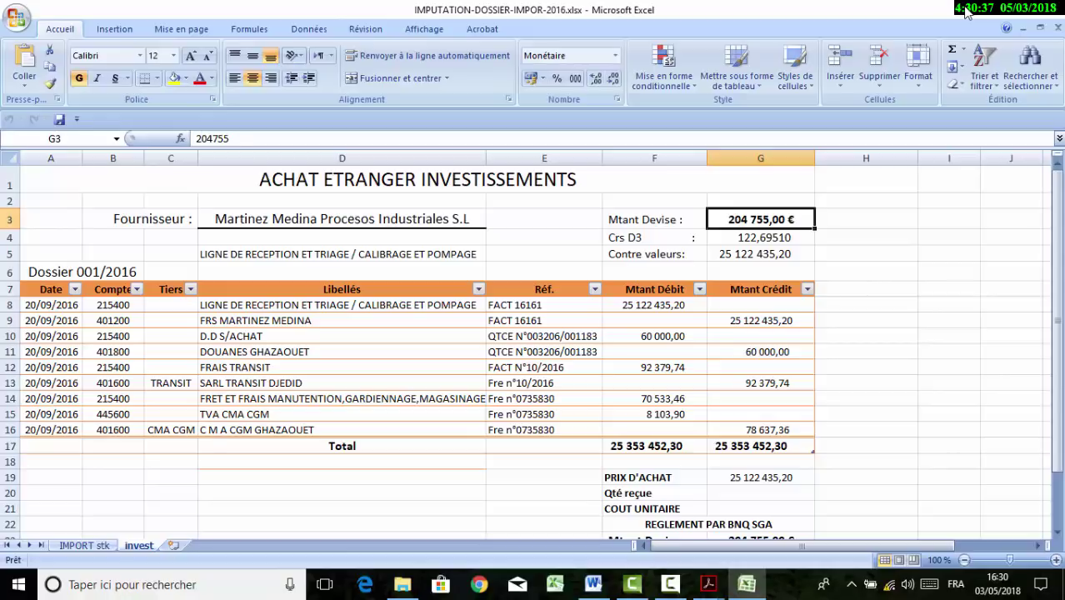
key(Down)
key(Down)
key(Down)
key(Up)
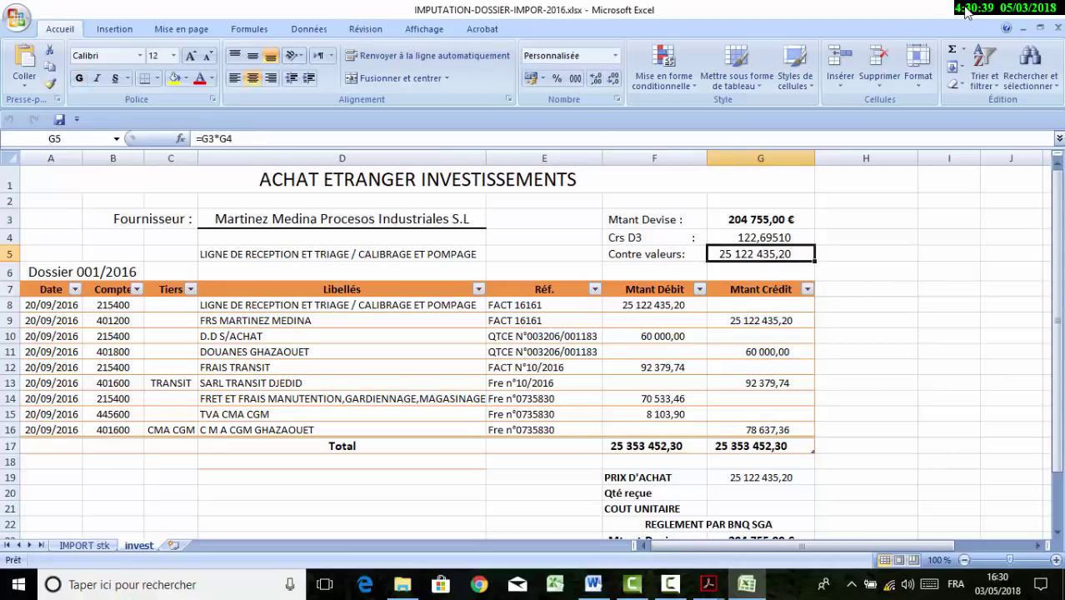
key(Up)
key(Up)
Highlight the 401200 supplier line in row 9 of the invest sheet from its account to its label
key(Down)
key(Down)
key(Down)
key(Down)
key(Down)
key(Down)
key(Left)
key(Left)
key(Left)
key(Left)
key(Left)
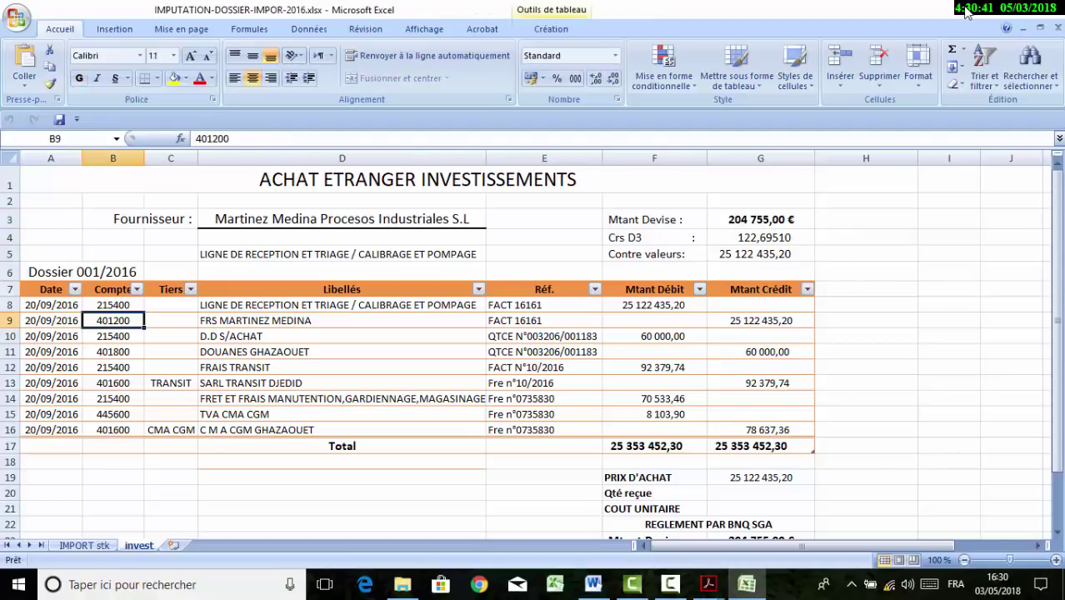
key(shift+Right)
key(shift+Right)
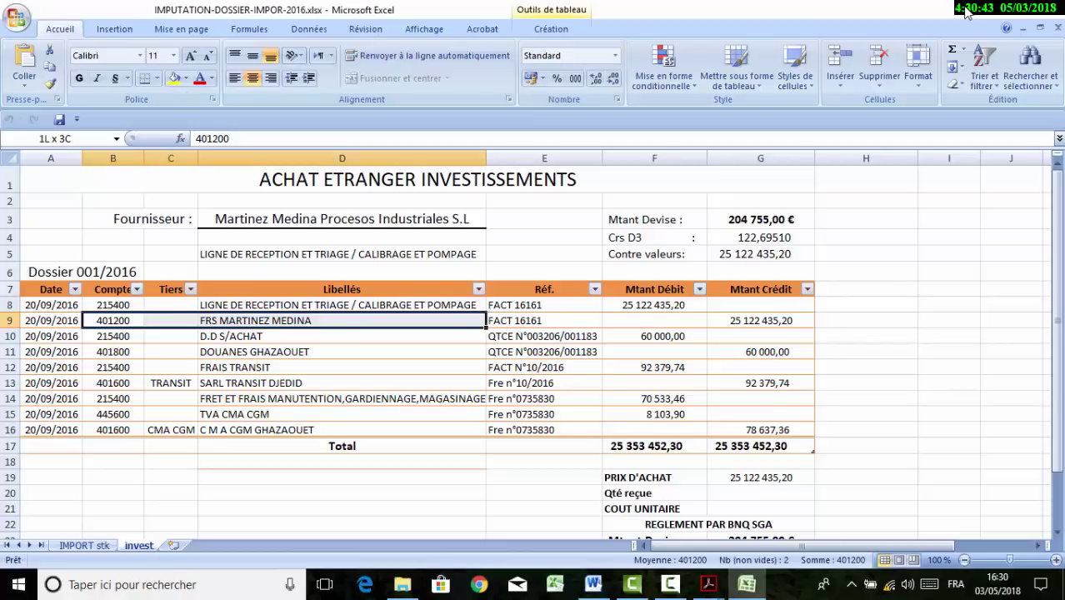
Check the credit amount of the 401200 supplier line in G9
key(shift+Right)
key(shift+Right)
key(shift+Right)
key(shift+Up)
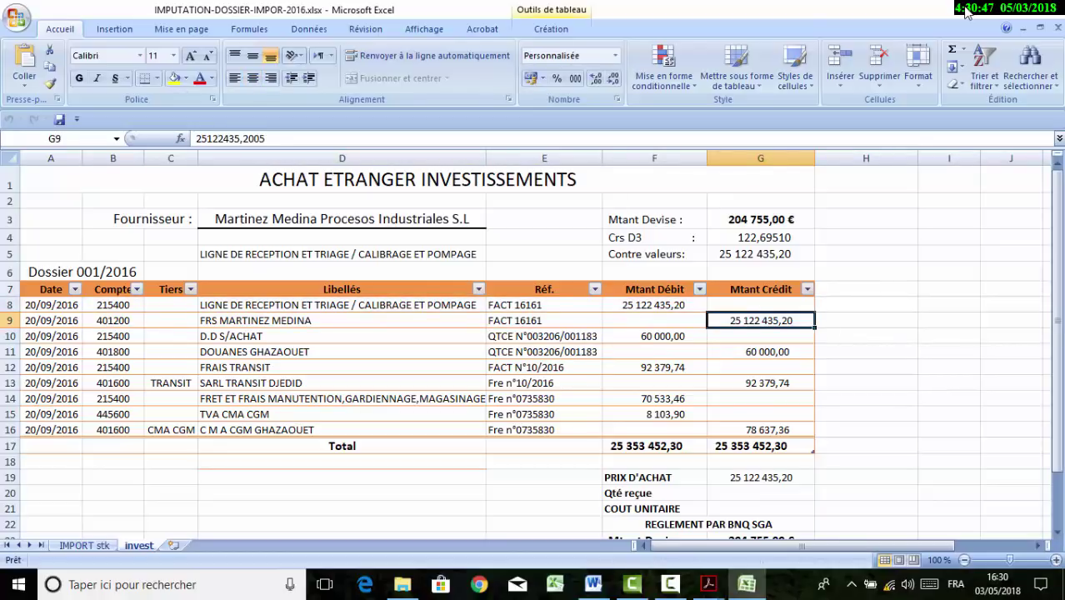
Highlight the equipment purchase entry in rows 8 and 9, from the account column to the credit column
key(Left)
key(Left)
key(Left)
key(Left)
key(Left)
key(shift+Right)
key(shift+Right)
key(shift+Right)
key(shift+Right)
key(shift+Right)
key(shift+Up)
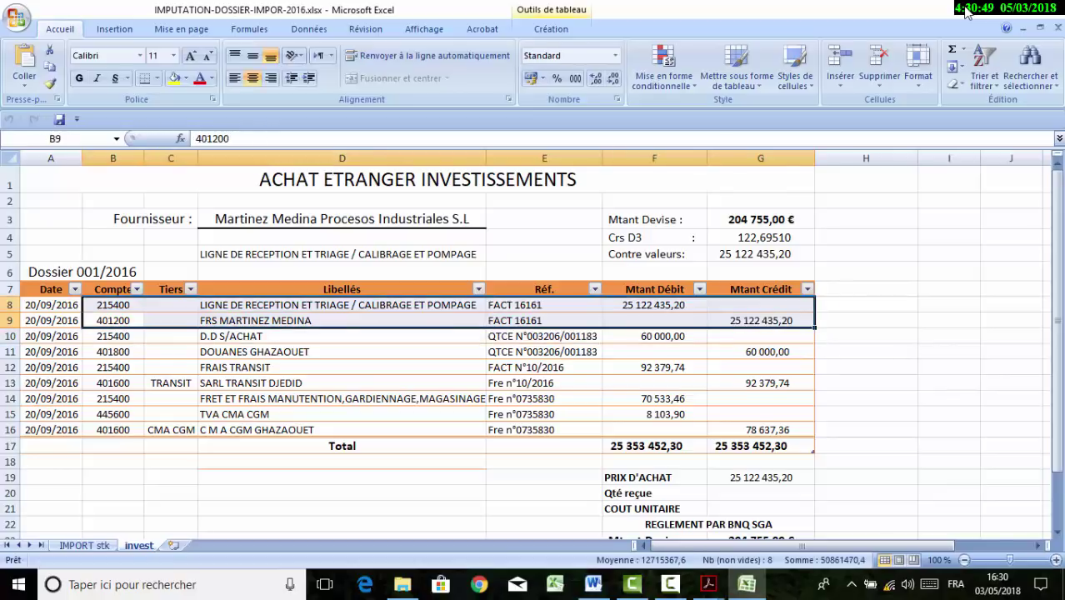
Review the D.D S/ACHAT line in row 10, from its label to its debit amount in F10
key(Down)
key(Right)
key(Right)
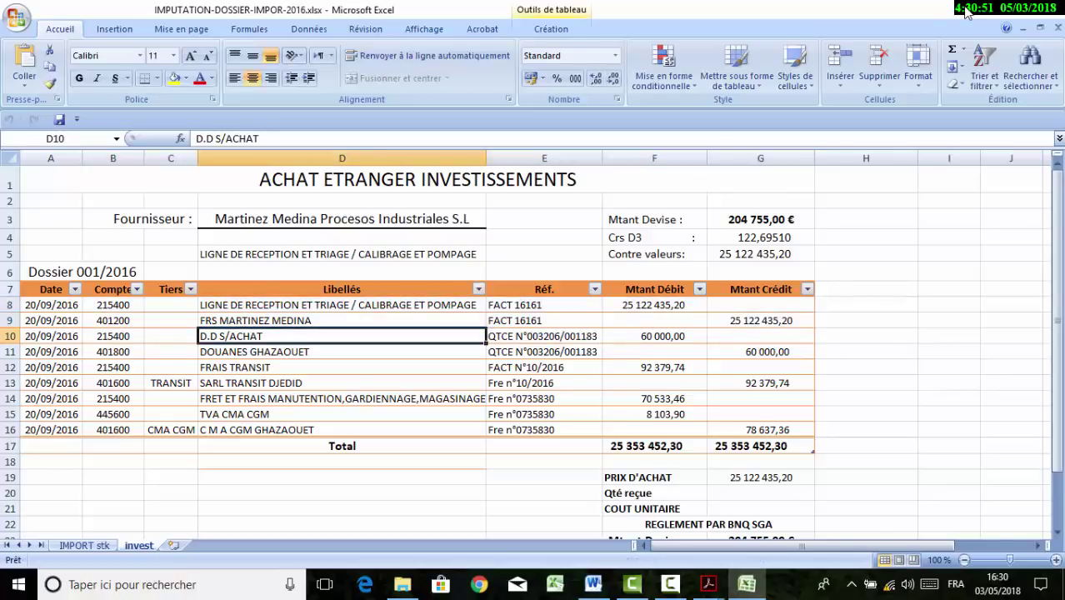
key(Right)
key(Right)
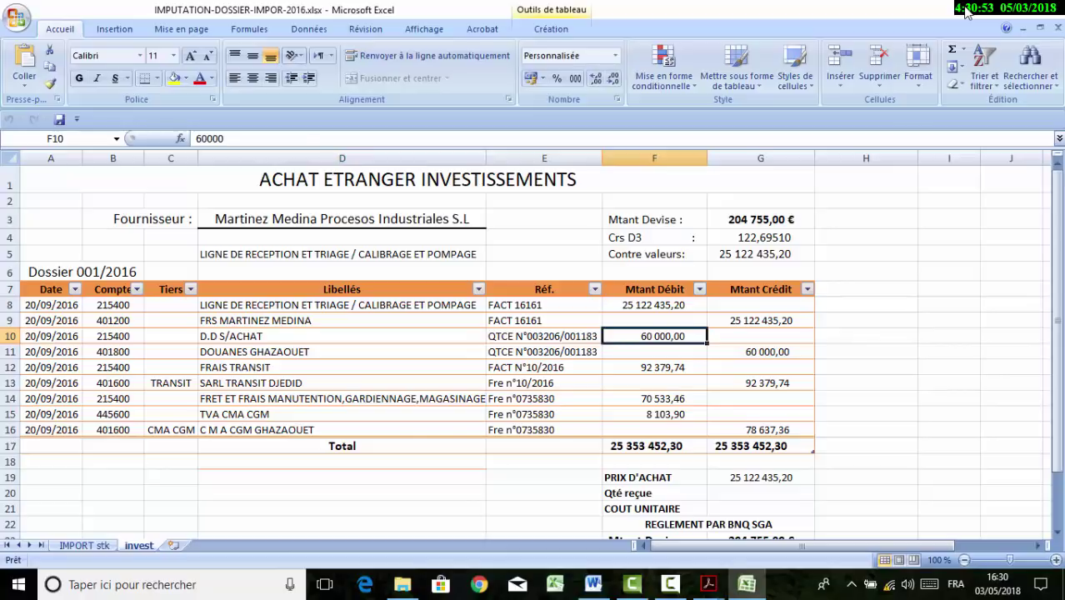
Review the label and reference of the DOUANES GHAZAOUET line in row 11, ending on its credit amount
key(Down)
key(Left)
key(Left)
key(shift+Right)
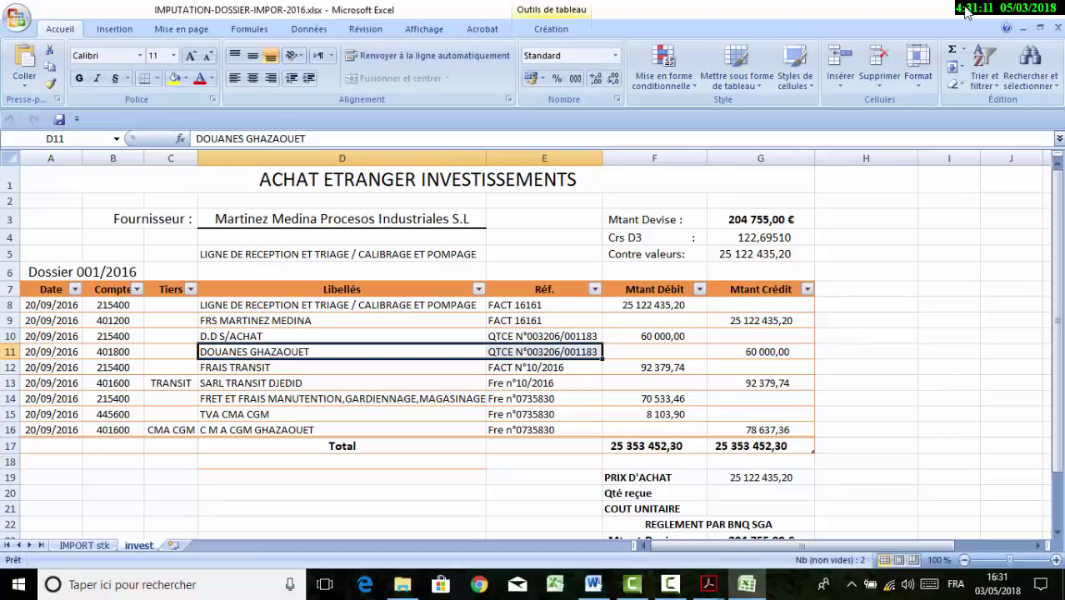
key(Right)
key(Right)
key(Right)
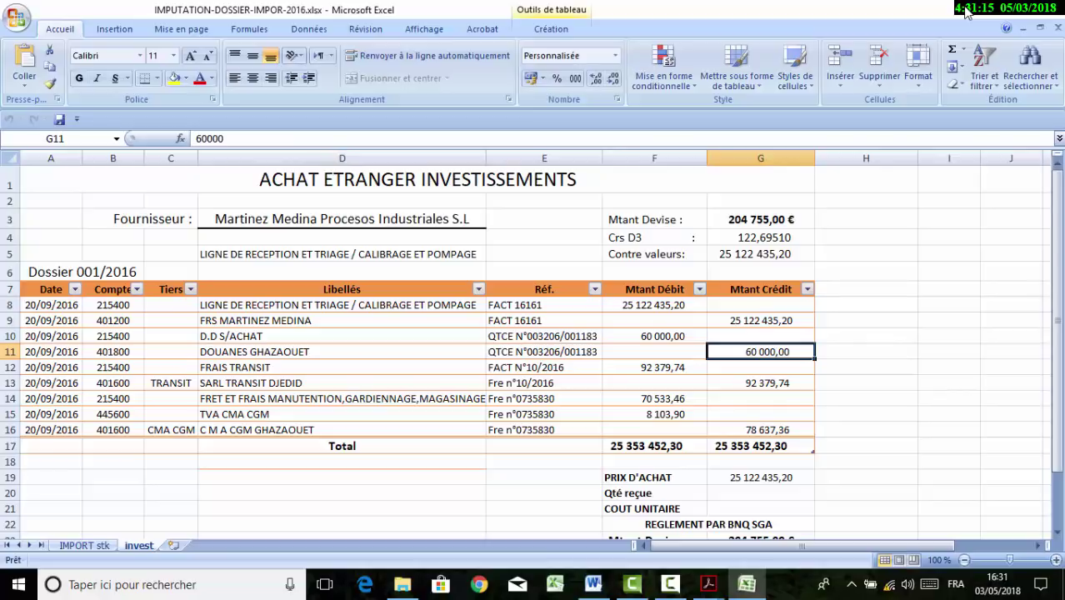
Highlight the transit fee lines in rows 12 and 13, from the account column to the debit column
key(Down)
key(Left)
key(Left)
key(Left)
key(Left)
key(Left)
key(shift+Down)
key(shift+Right)
key(shift+Right)
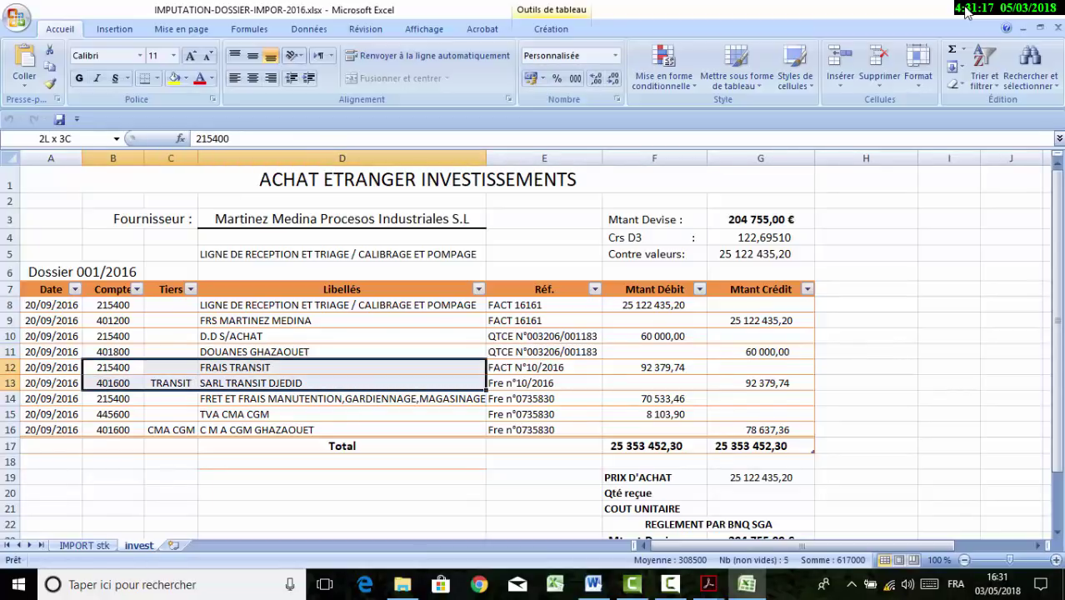
key(shift+Right)
key(shift+Right)
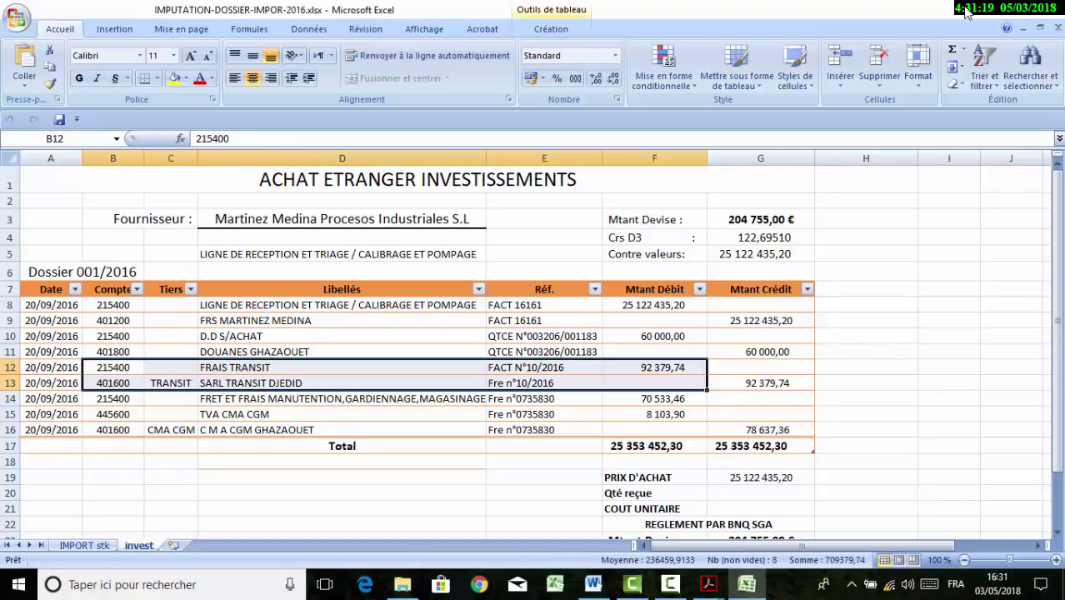
Highlight the freight and TVA CMA CGM lines in rows 14 and 15, from account to credit column
key(Down)
key(Down)
key(shift+Down)
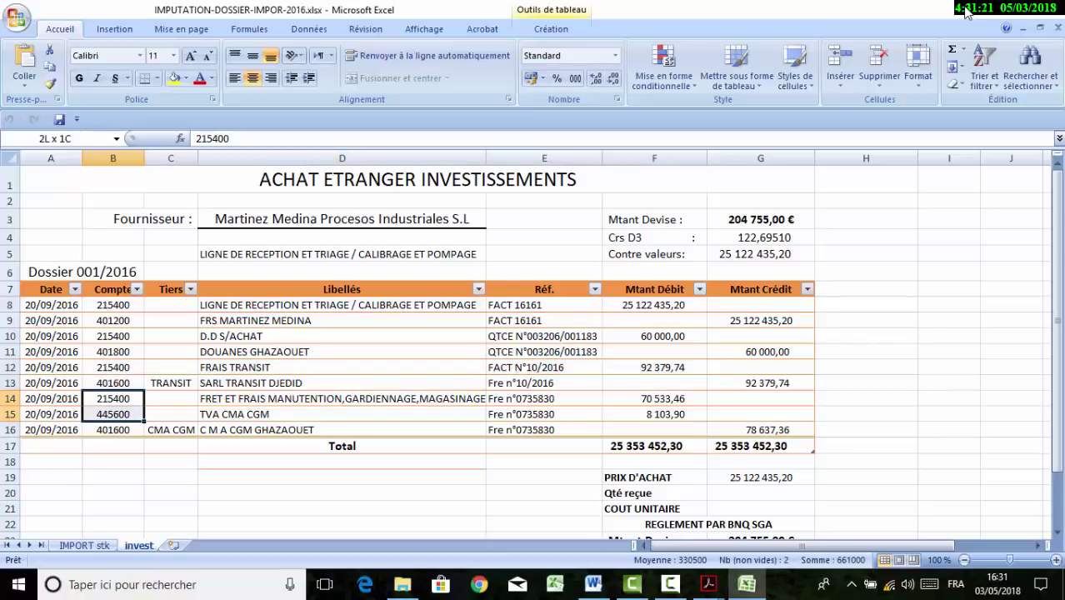
key(shift+Right)
key(shift+Right)
key(shift+Right)
key(shift+Up)
key(shift+Right)
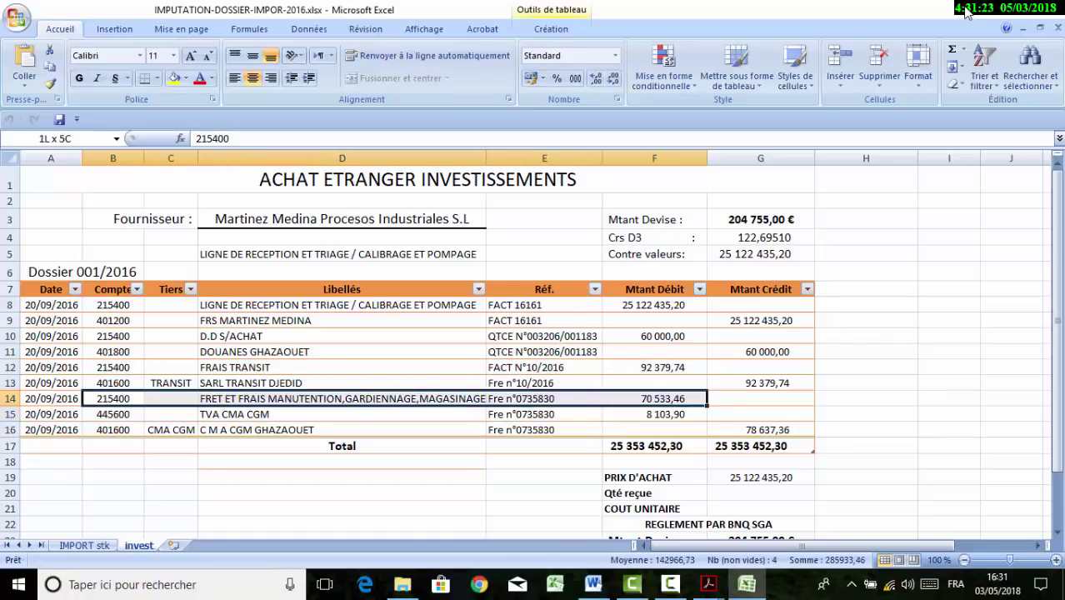
key(shift+Down)
key(shift+Right)
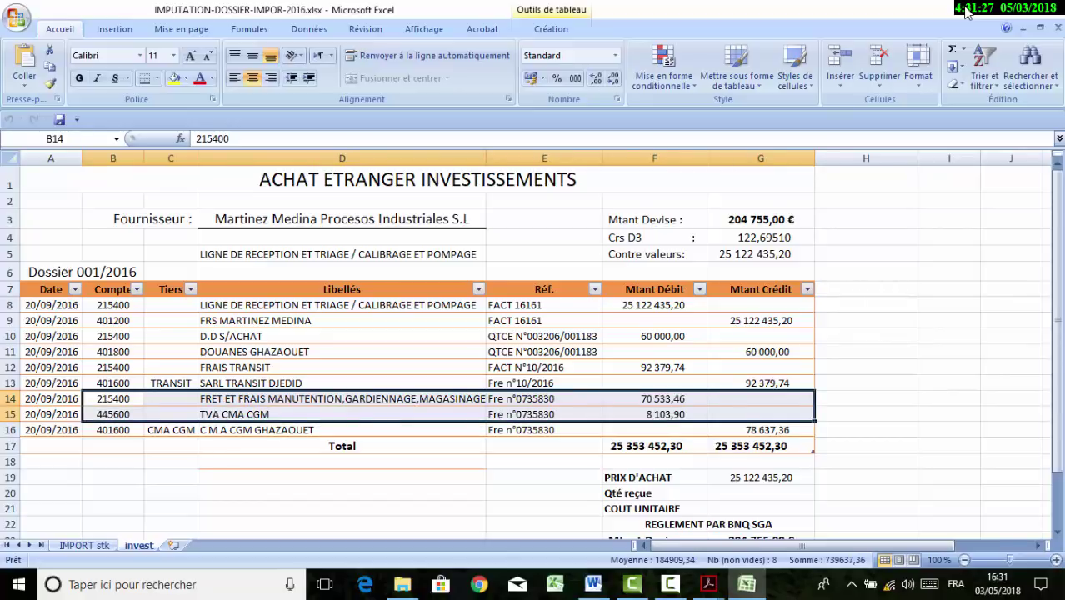
Return to the first purchase entry, highlight B8:G9 again and select the supplier's credit amount in G9
key(ctrl+Up)
key(shift+Down)
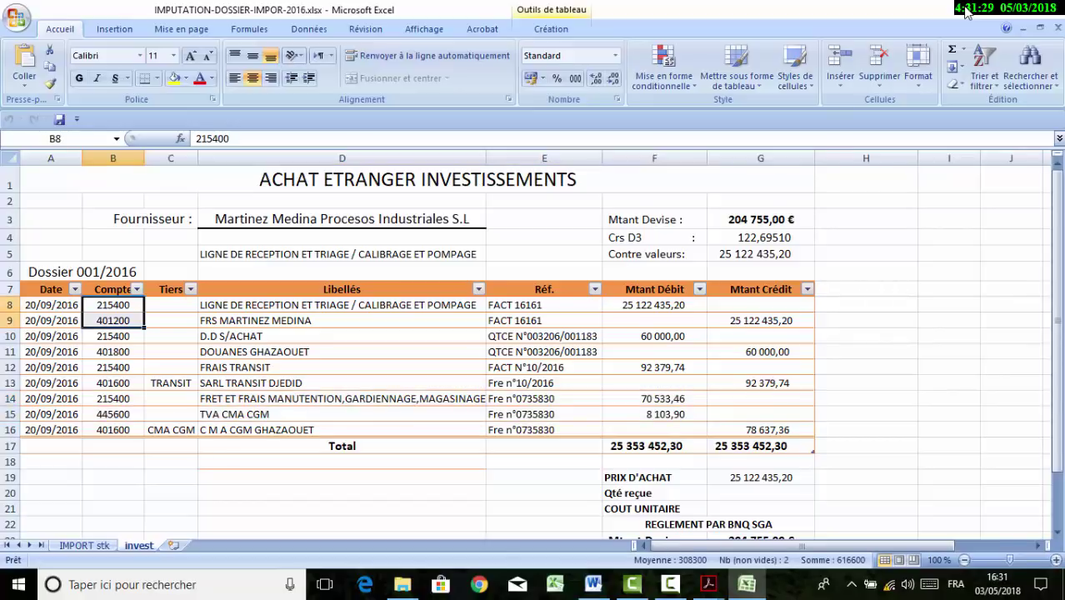
key(shift+Up)
key(shift+Down)
key(shift+Right)
key(shift+Right)
key(shift+Right)
key(shift+Right)
key(shift+Down)
key(shift+Right)
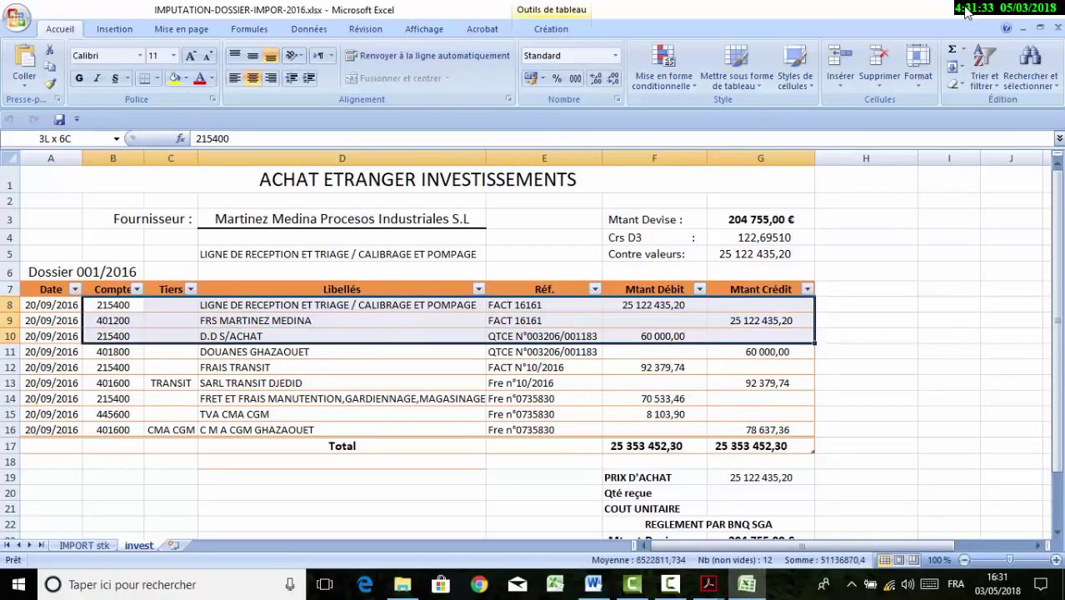
key(shift+Up)
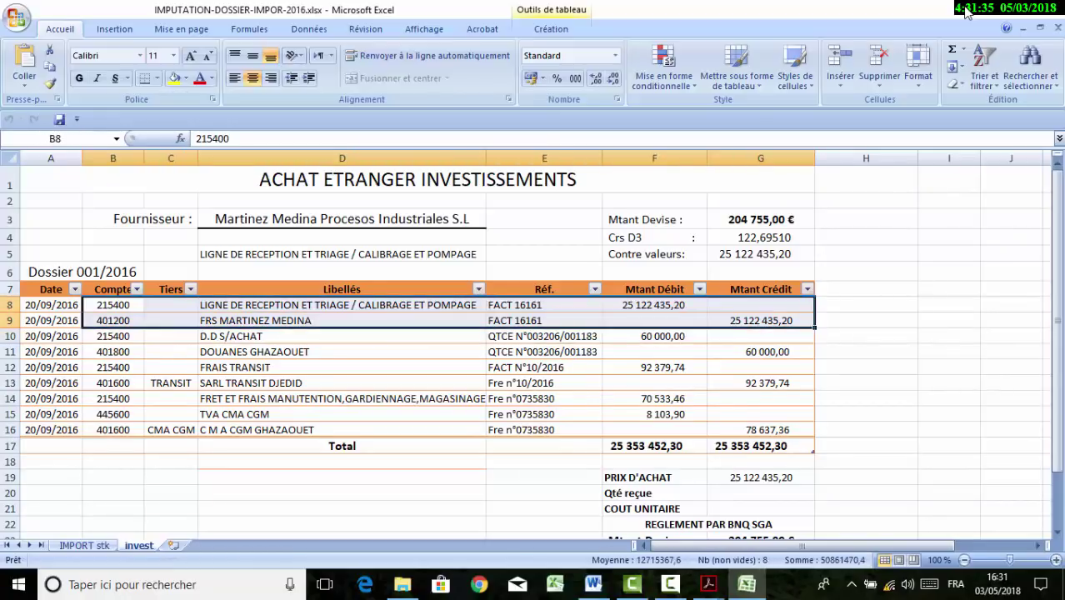
click(760, 320)
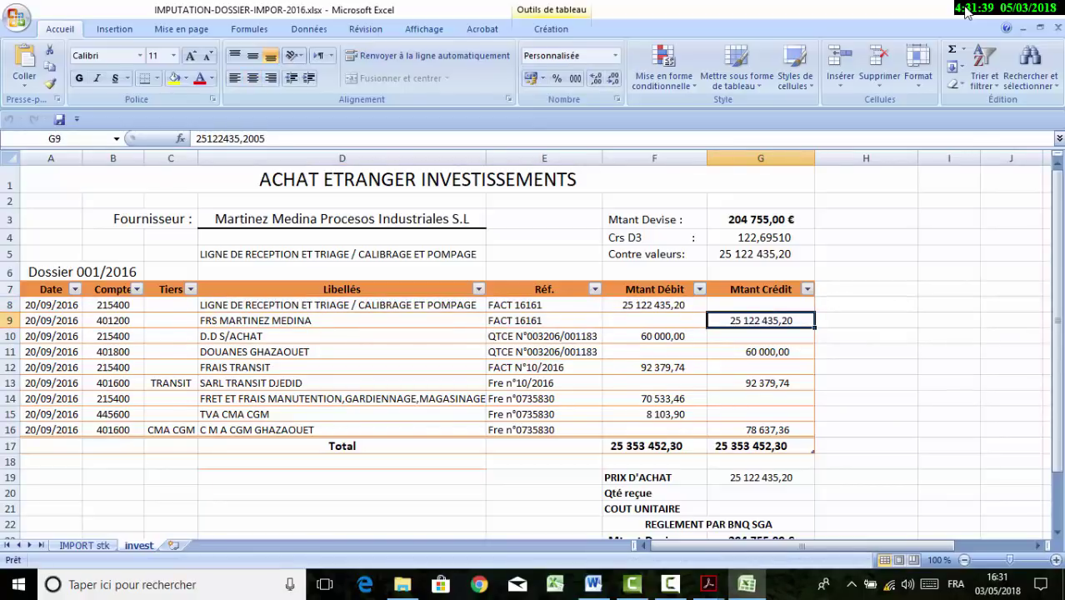
Examine the freight, VAT and C M A CGM GHAZAOUET supplier lines in rows 14 to 16, ending on credit cell G16
click(112, 429)
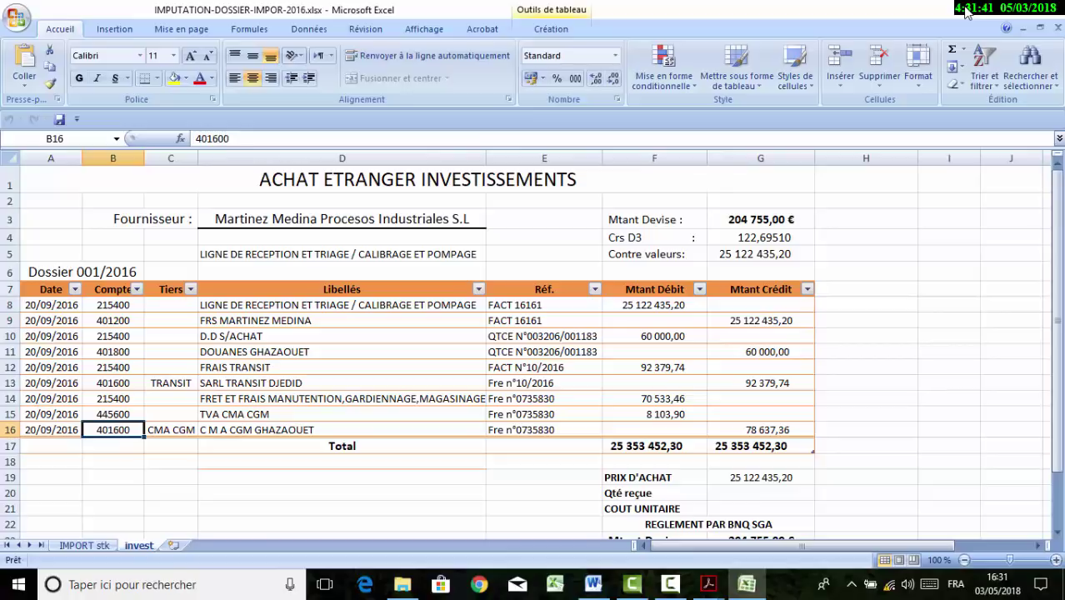
drag(113, 414, 760, 430)
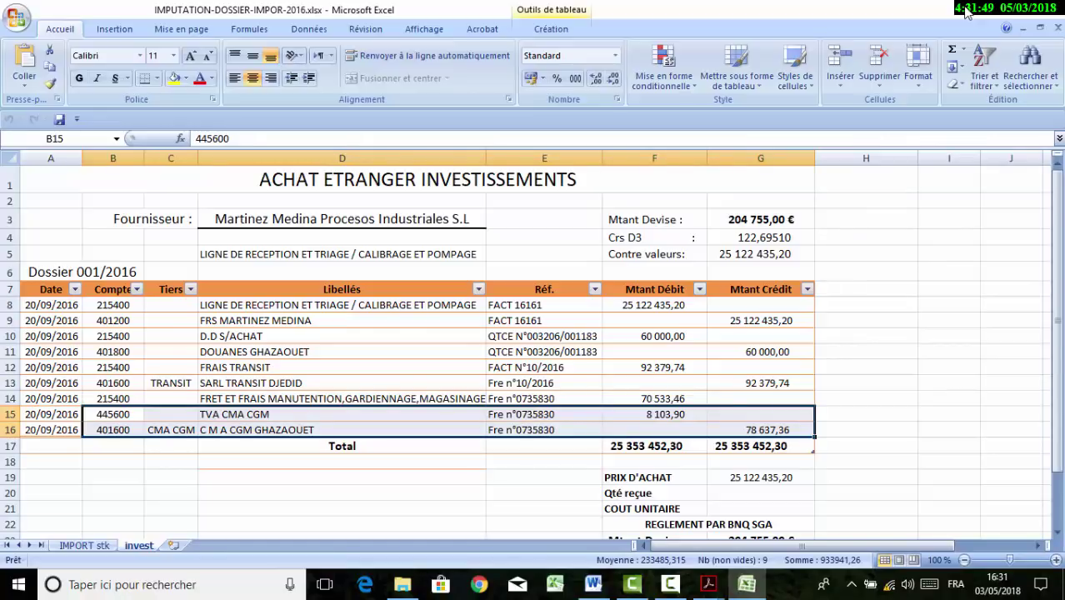
key(Up)
key(shift+Down)
key(shift+Right)
key(shift+Up)
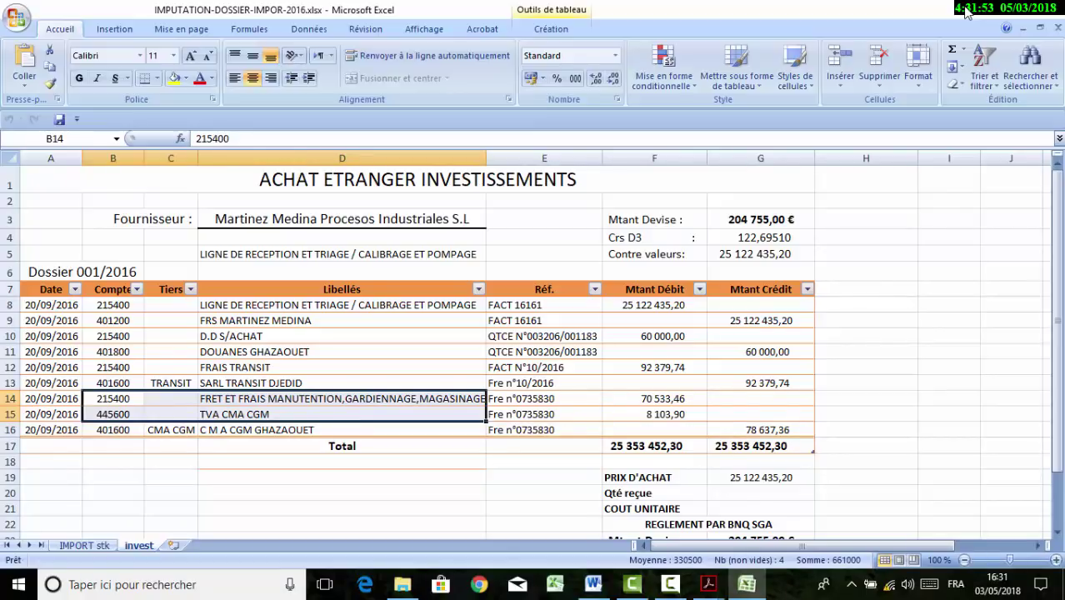
click(760, 429)
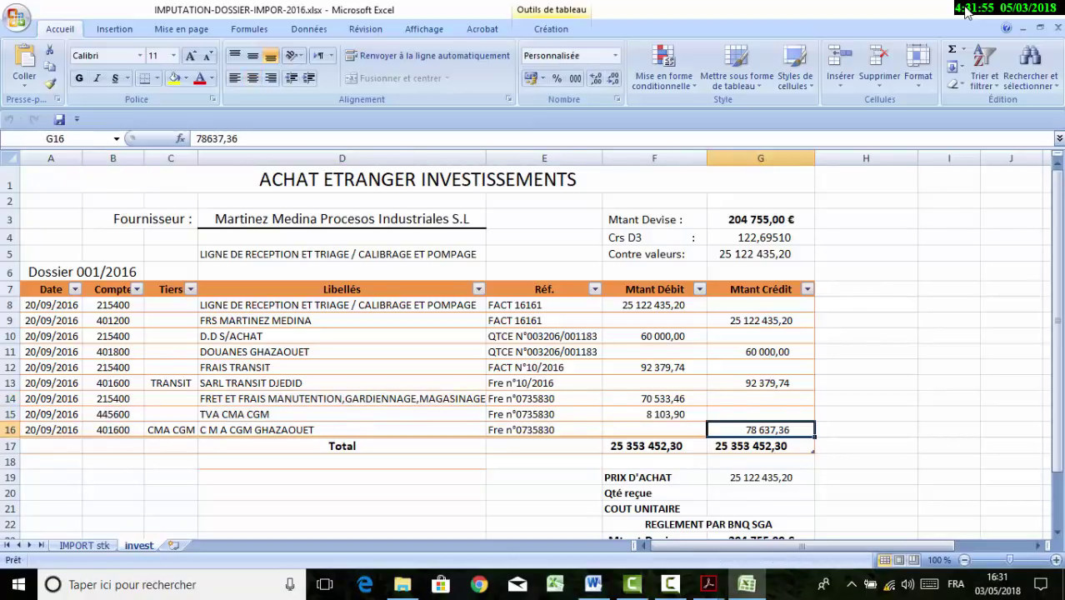
Go back up the amount columns from G16 to the equipment debit in F8, then to the credit column in row 10
key(Up)
key(Up)
key(Up)
key(Up)
key(Up)
key(Up)
key(Up)
key(Left)
key(Up)
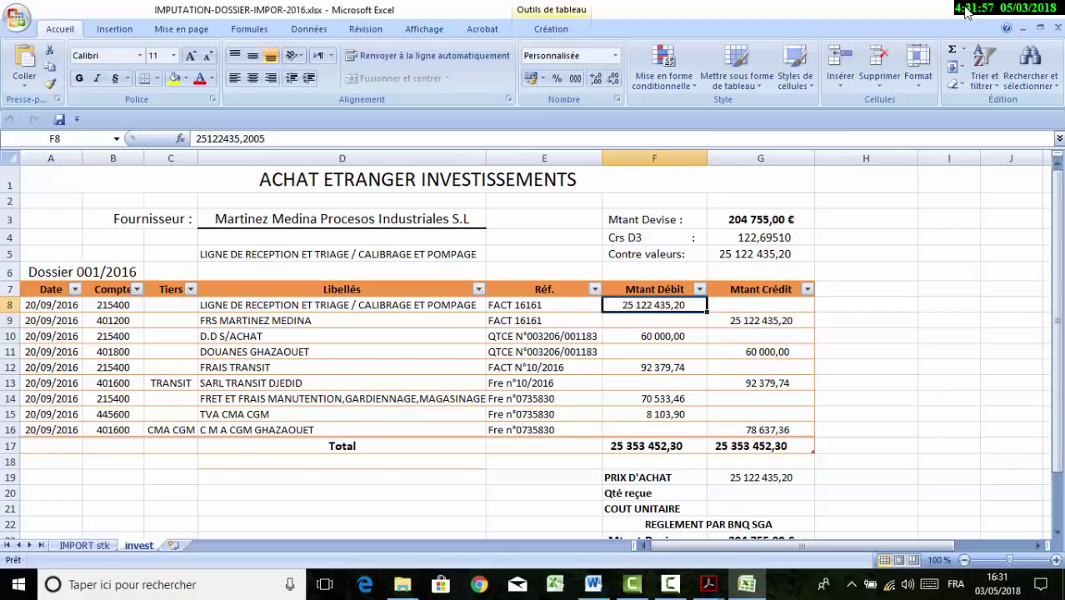
key(Down)
key(Right)
key(Down)
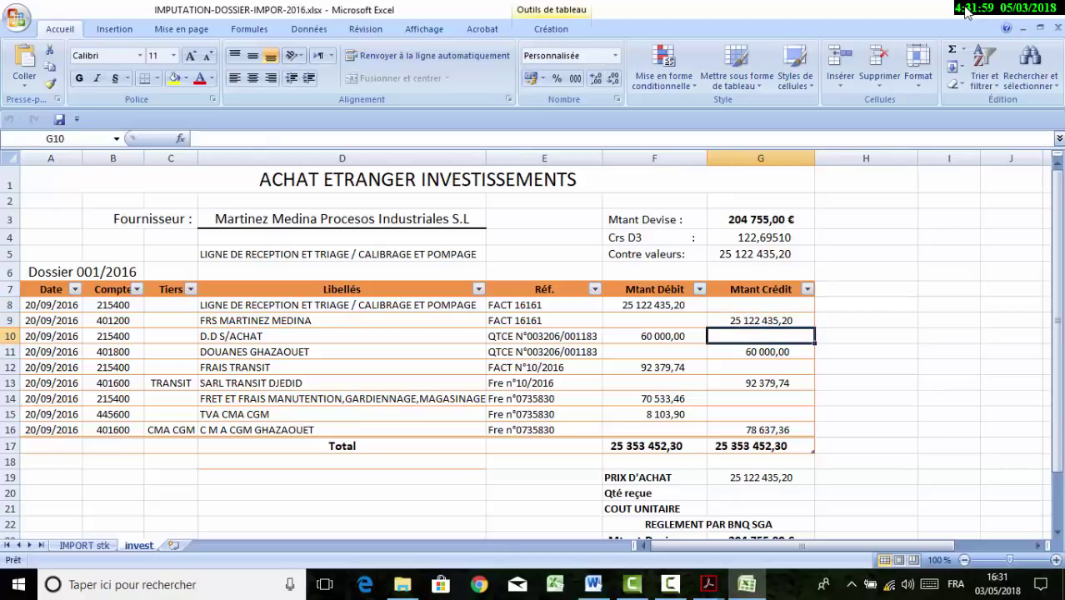
Examine the REGLEMENT PAR BNQ SGA block in rows 23 to 27, including PRODUIT CHANGE, bank fees and the bank rate
scroll(966, 10, down, 2)
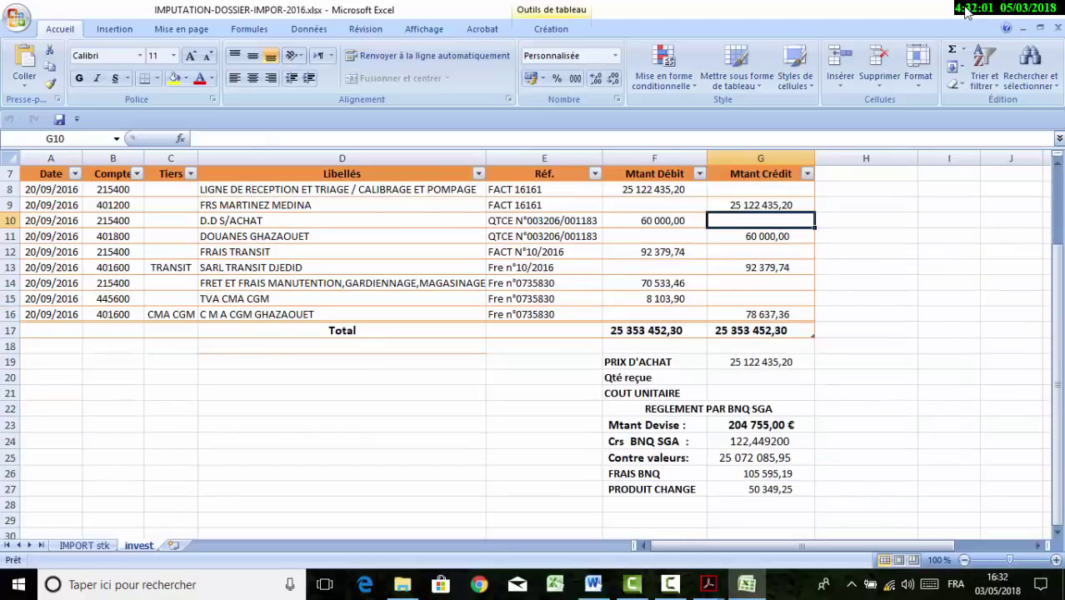
click(760, 425)
key(Down)
key(Down)
key(Down)
key(Down)
key(Left)
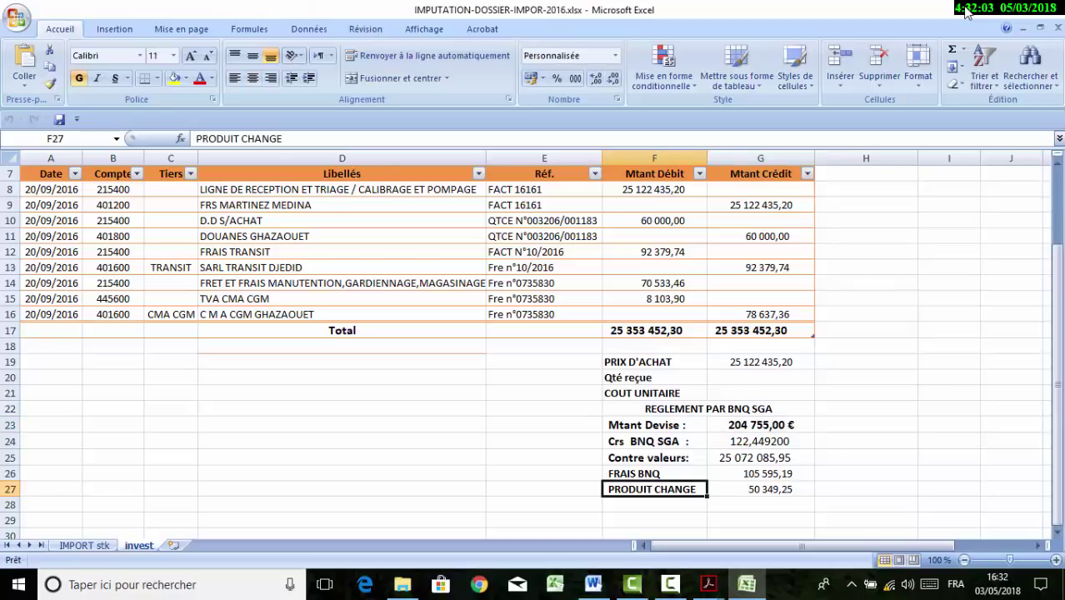
key(Right)
key(Up)
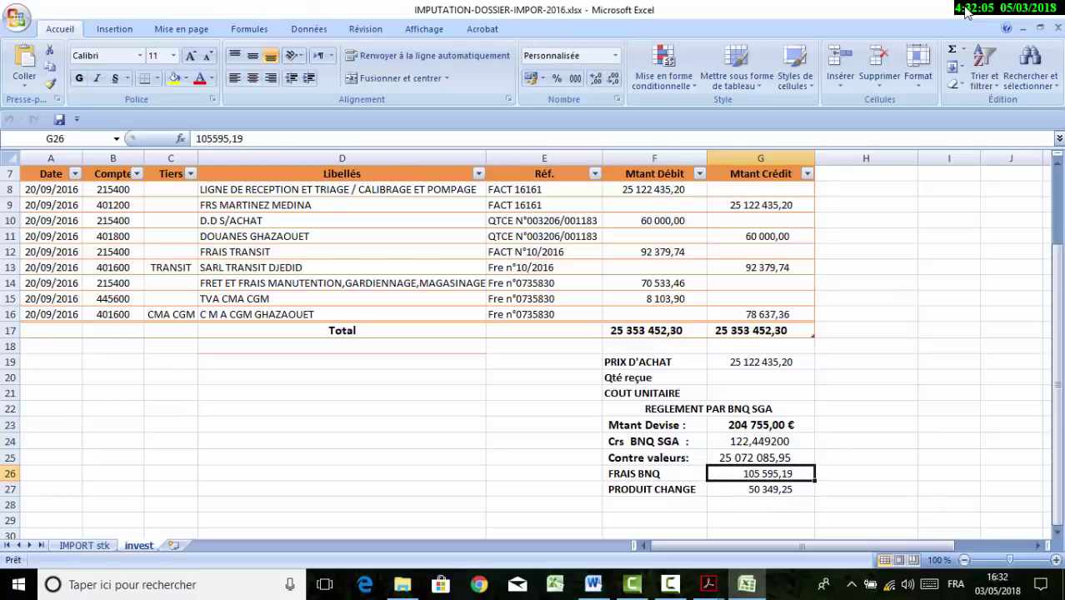
key(Up)
key(Up)
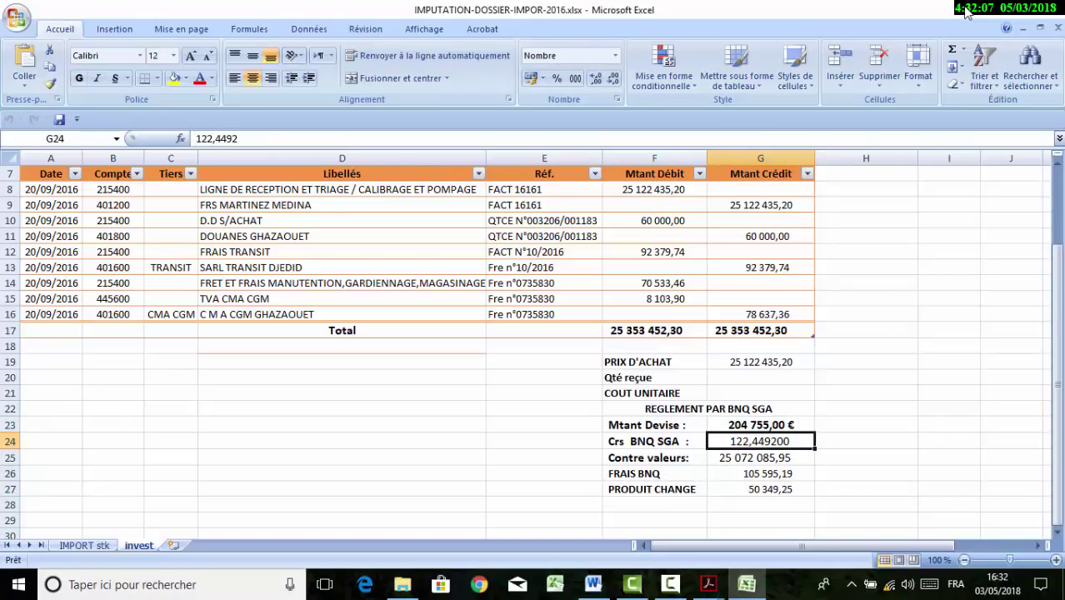
Compare the D3 exchange rate in G4 with the bank rate in G24, and inspect the PRODUIT CHANGE formula in G27
scroll(533, 350, up, 2)
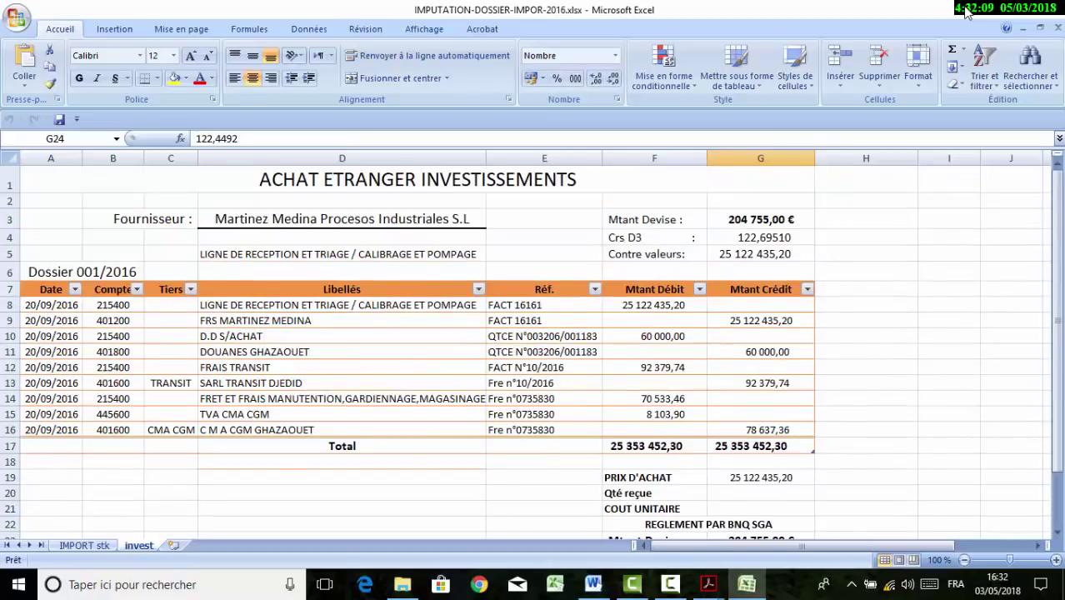
click(761, 238)
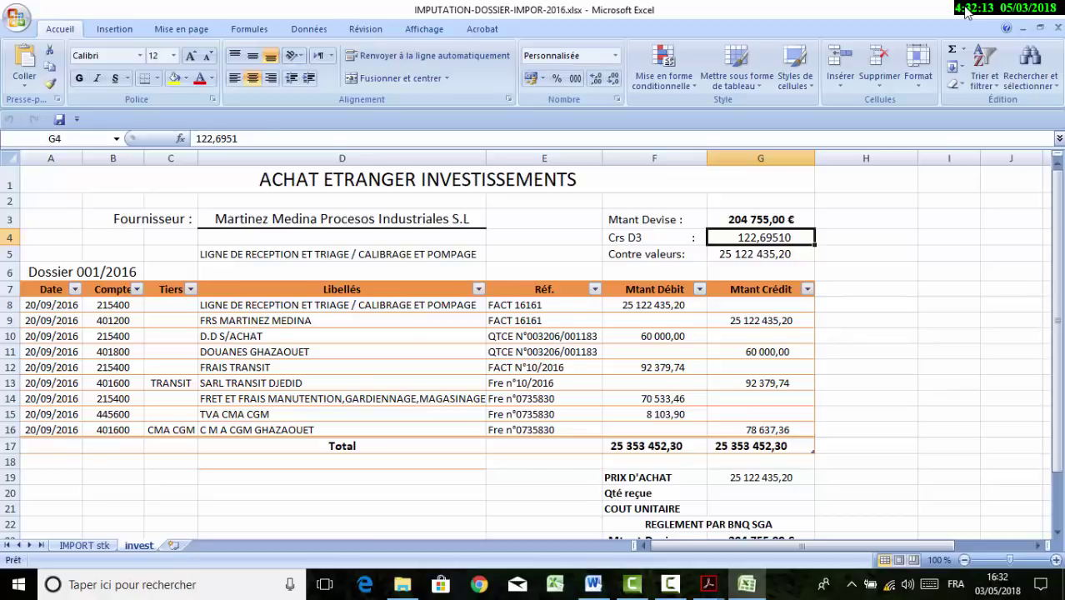
scroll(965, 11, down, 2)
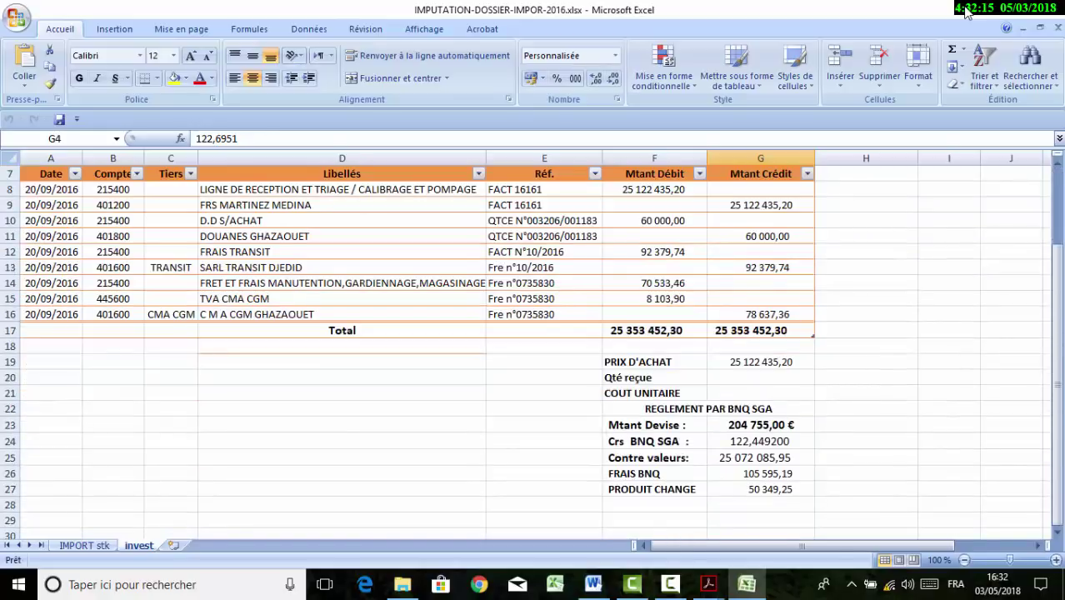
click(760, 441)
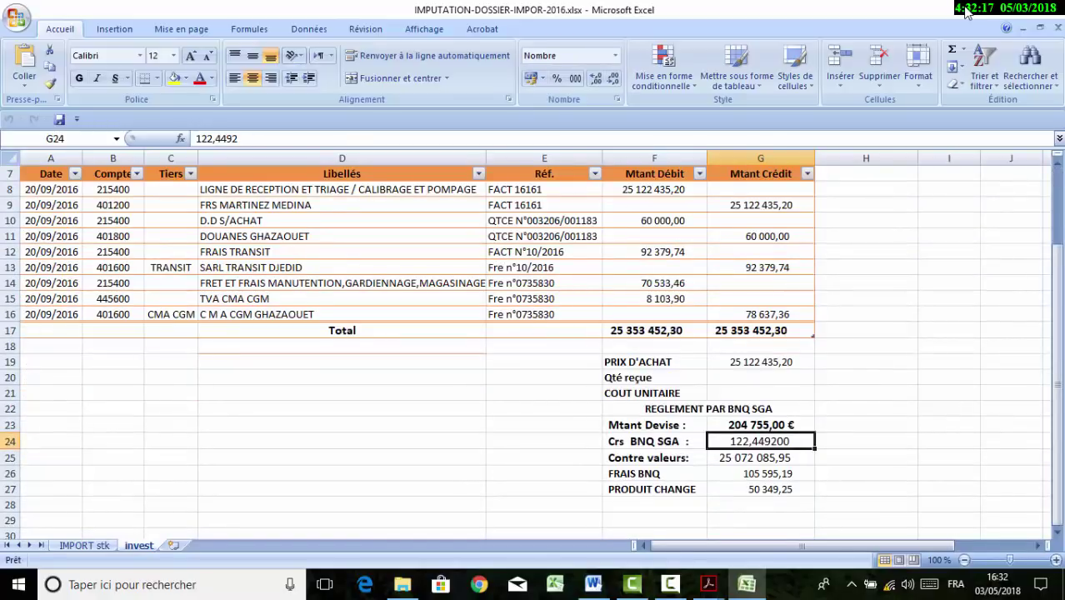
click(760, 489)
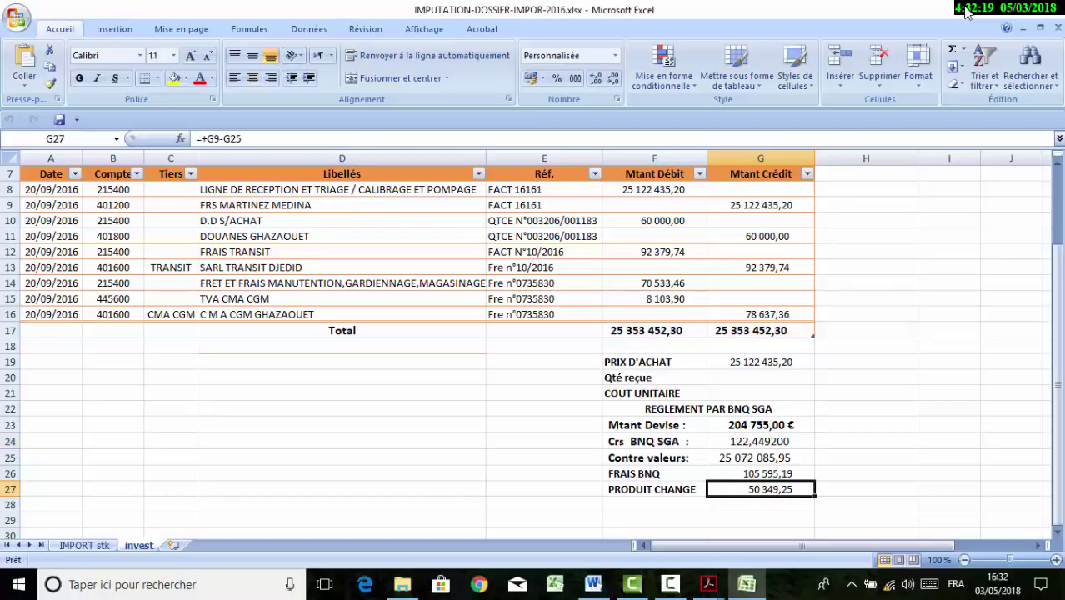
Walk through the account column from the first 215400 line in B8 to B14, ending on the freight label in D14
scroll(533, 350, up, 2)
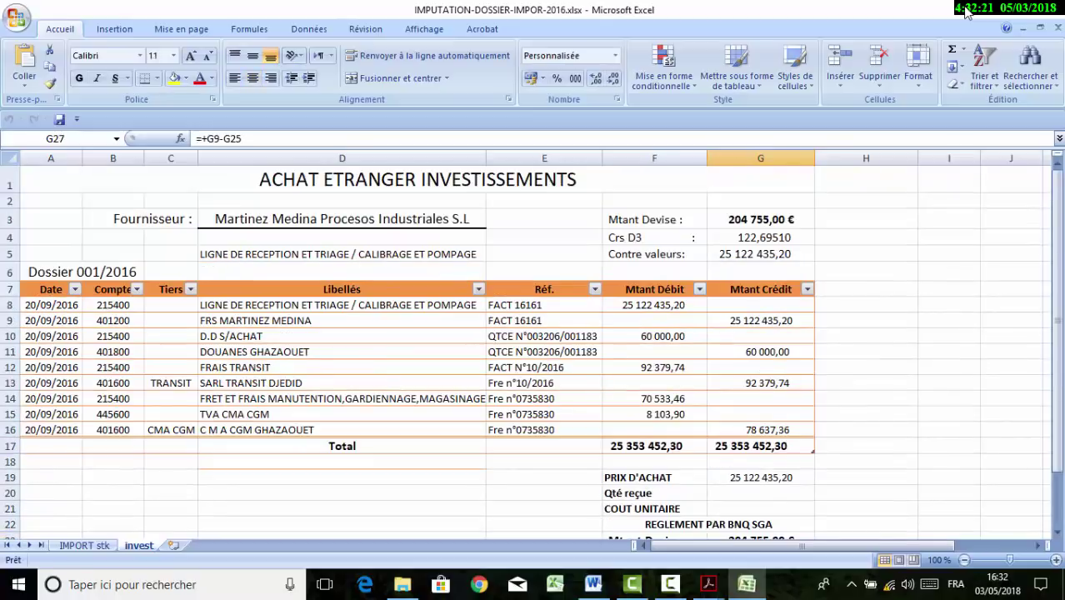
click(112, 305)
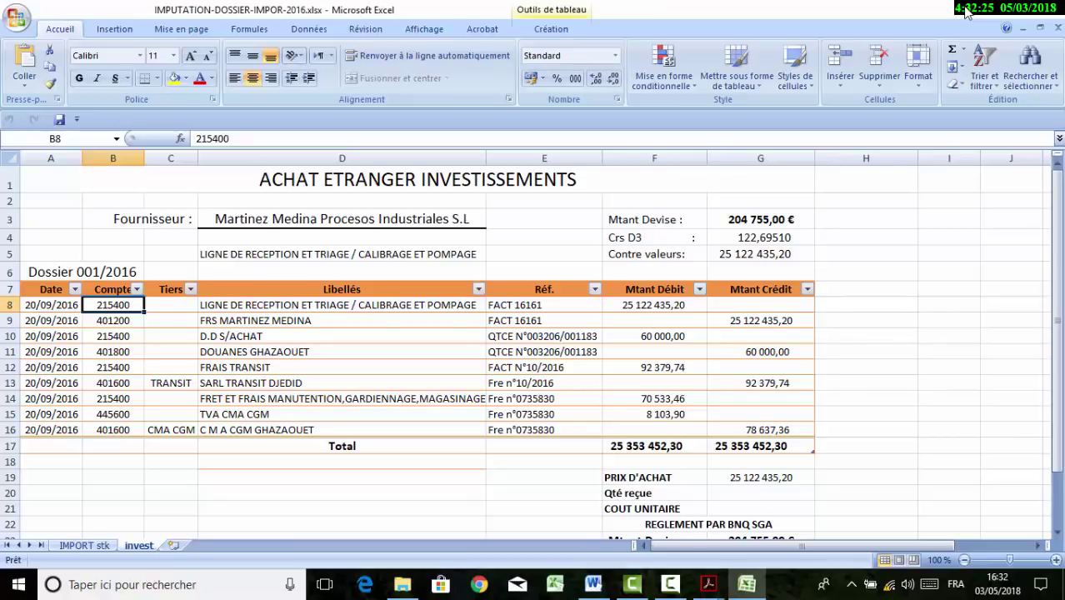
key(Down)
key(Down)
key(Down)
key(Down)
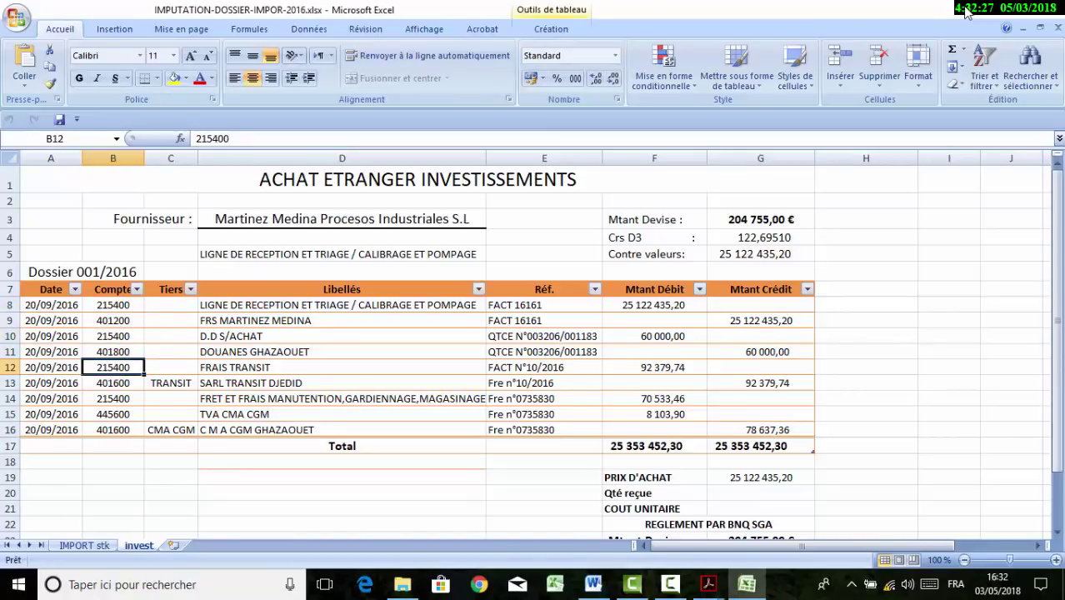
key(Down)
key(Down)
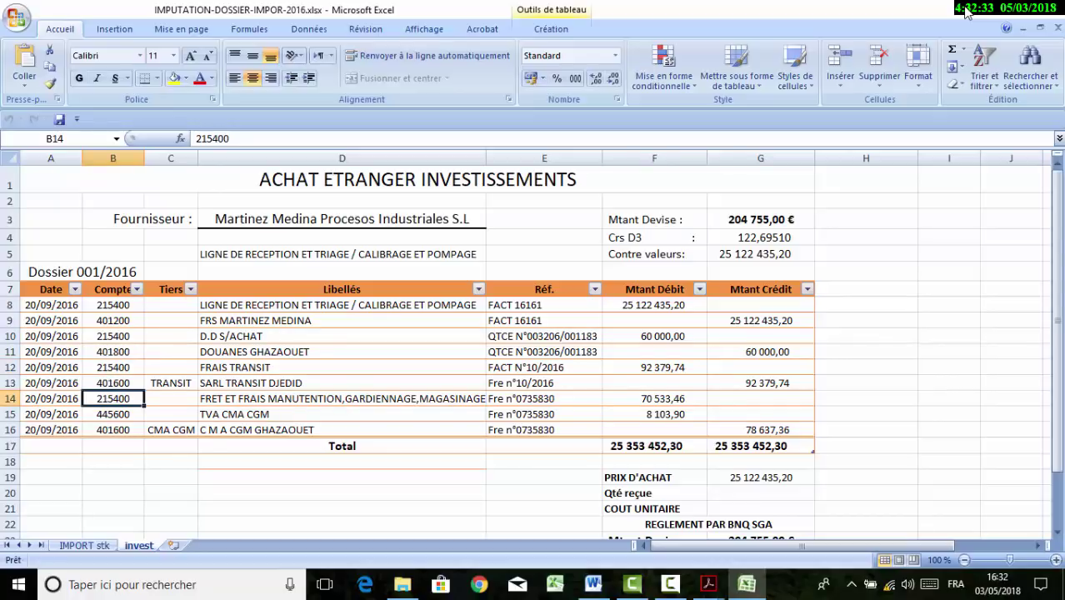
key(Right)
key(Right)
scroll(967, 12, down, 2)
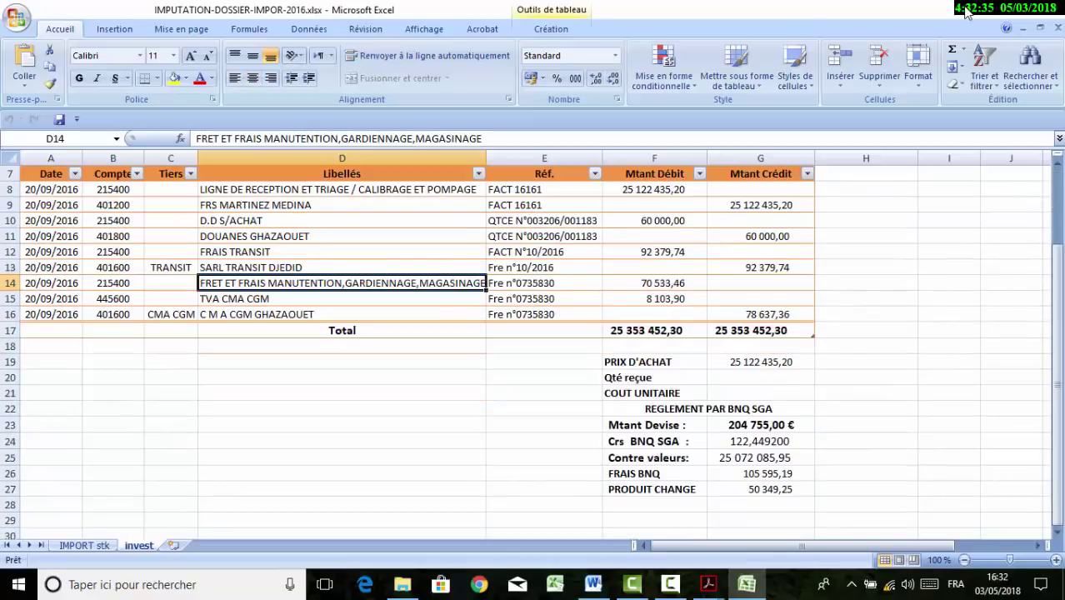
Compare the PRIX D'ACHAT formula in G19 with the supplier entry on row 9, covering account 401200 and its credit in G9
click(170, 488)
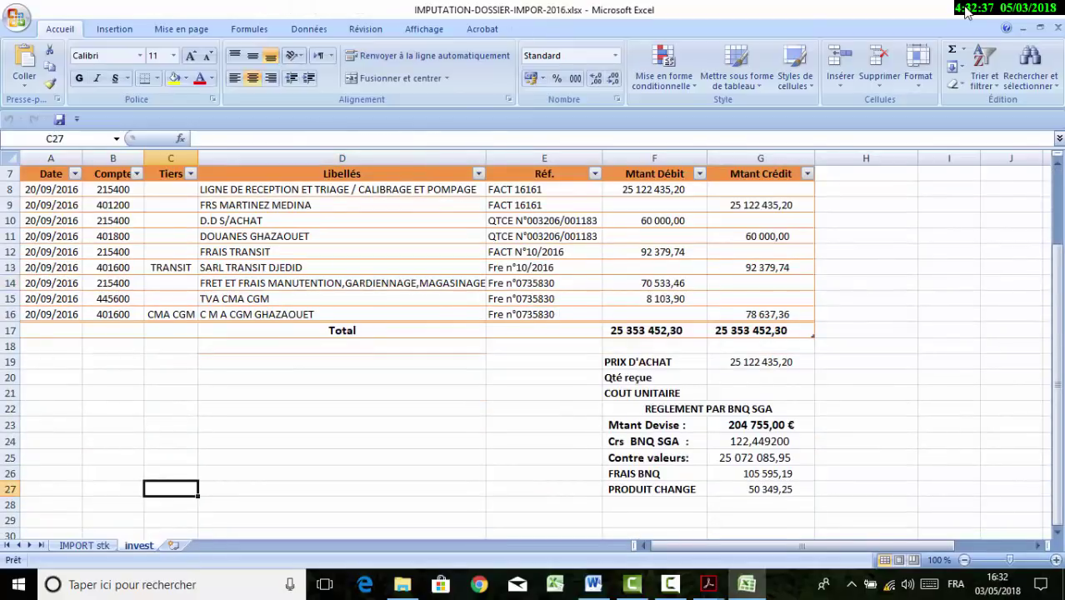
click(760, 362)
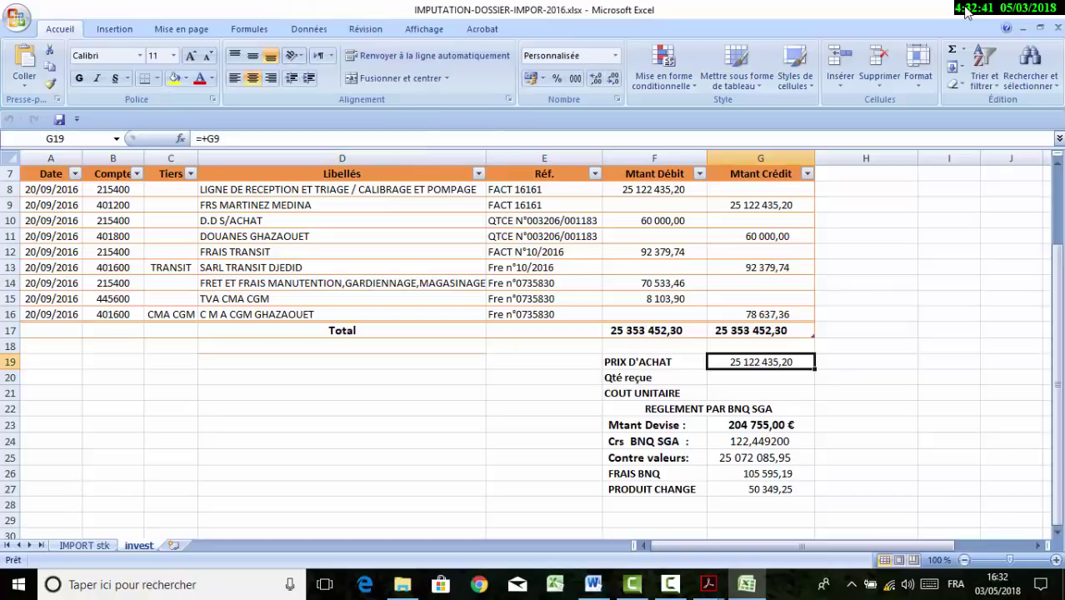
drag(112, 205, 654, 298)
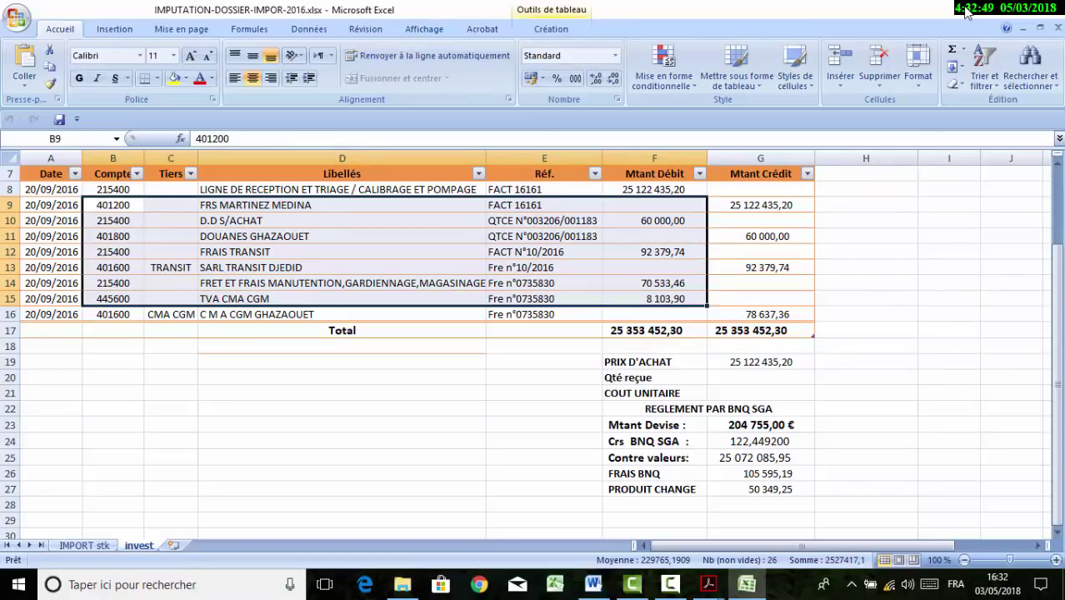
key(Up)
click(760, 362)
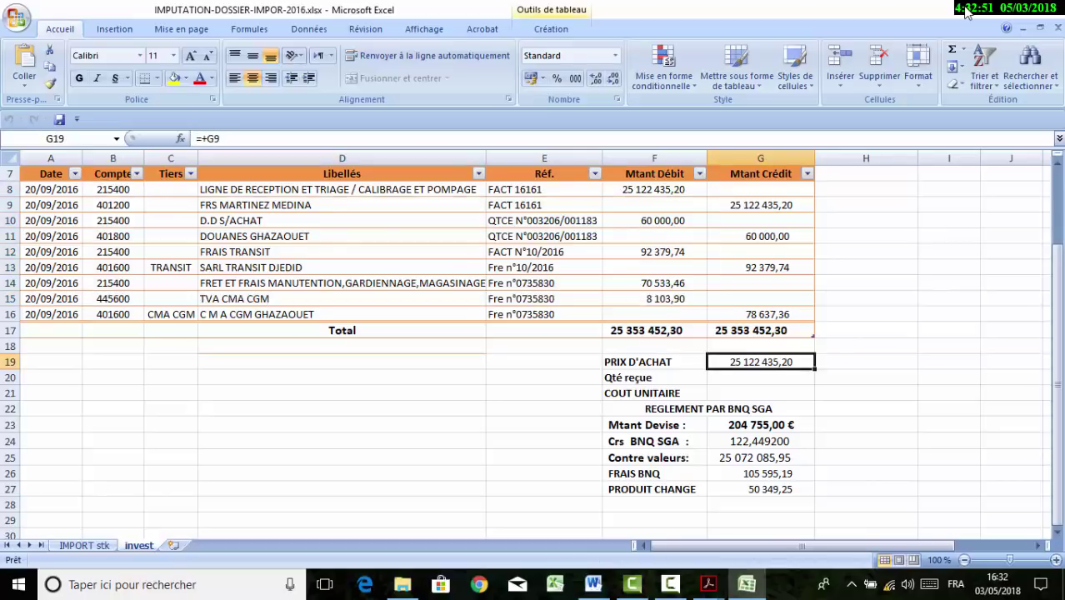
click(112, 205)
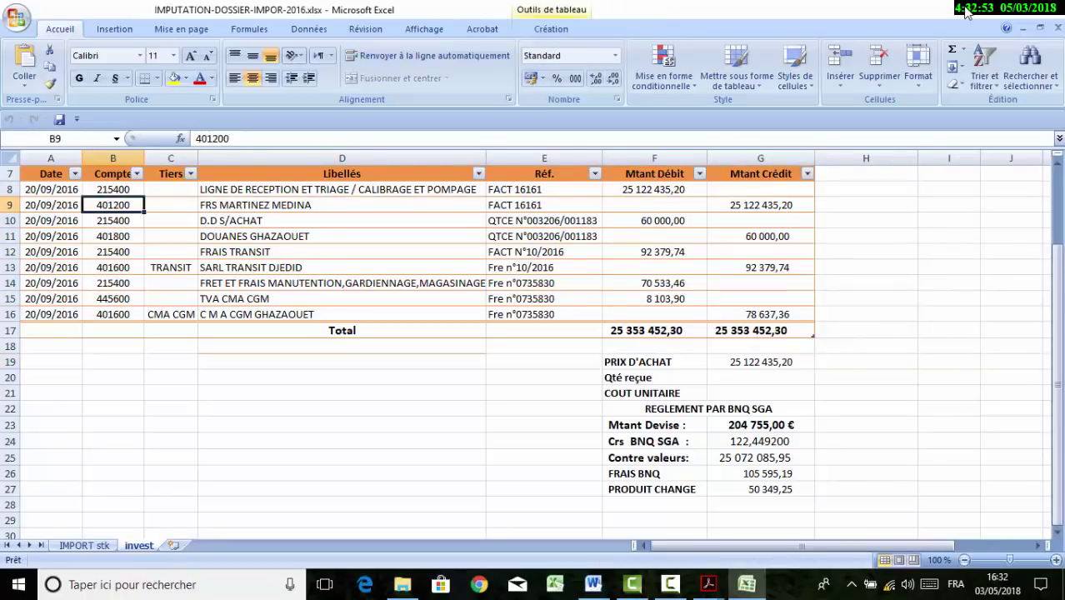
click(760, 205)
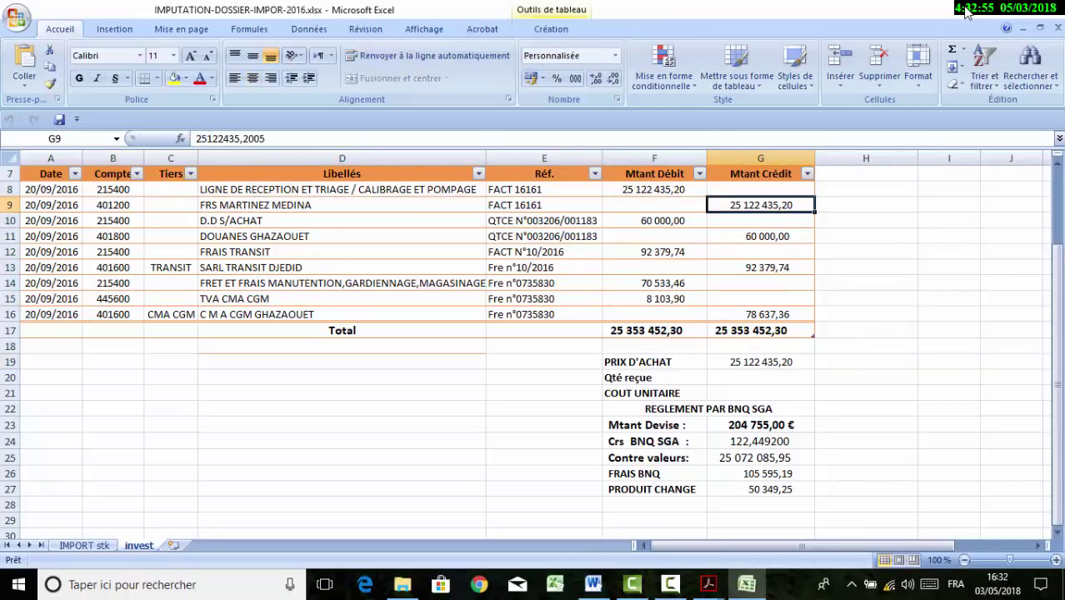
Enter 21 in cell C31 below the entries table
scroll(522, 350, down, 2)
click(171, 457)
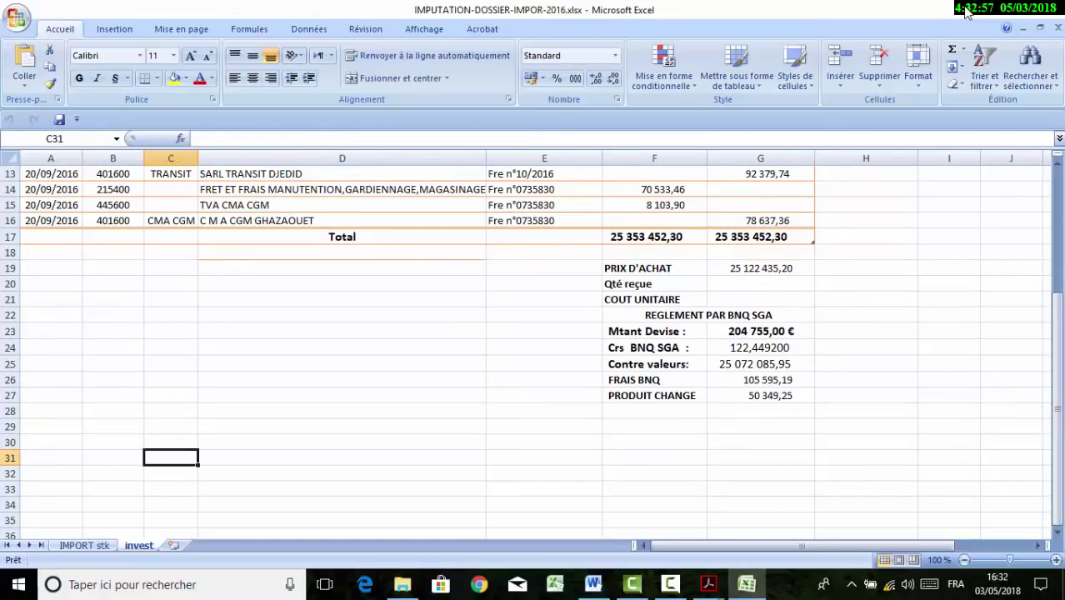
text(21)
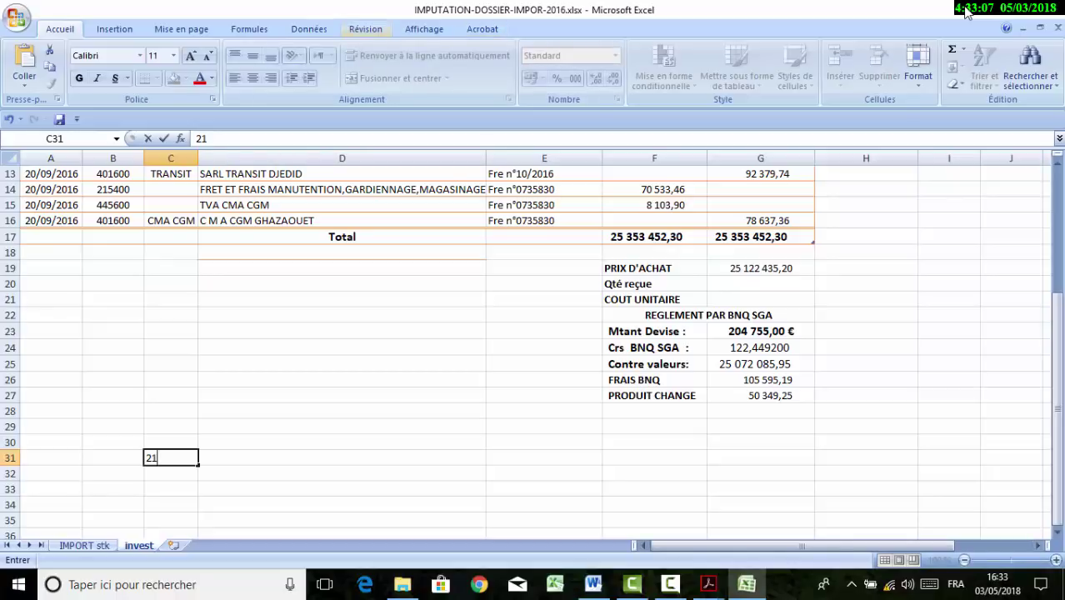
click(365, 29)
click(341, 488)
click(170, 426)
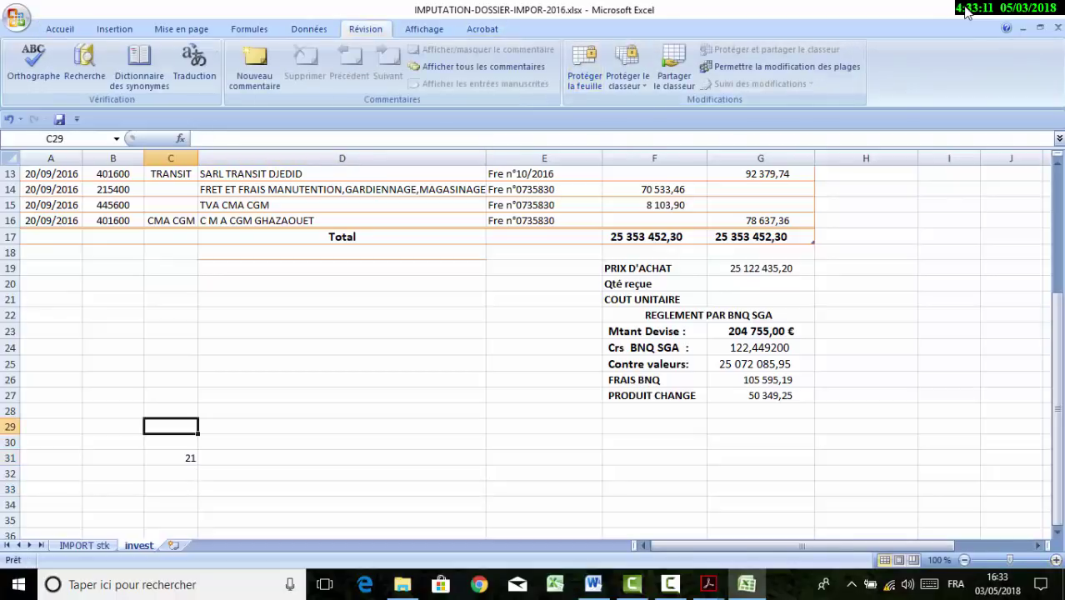
Enlarge the sheet view to 160 % and enter account 215400 in cell B23 under the entries table
scroll(966, 10, up, 4)
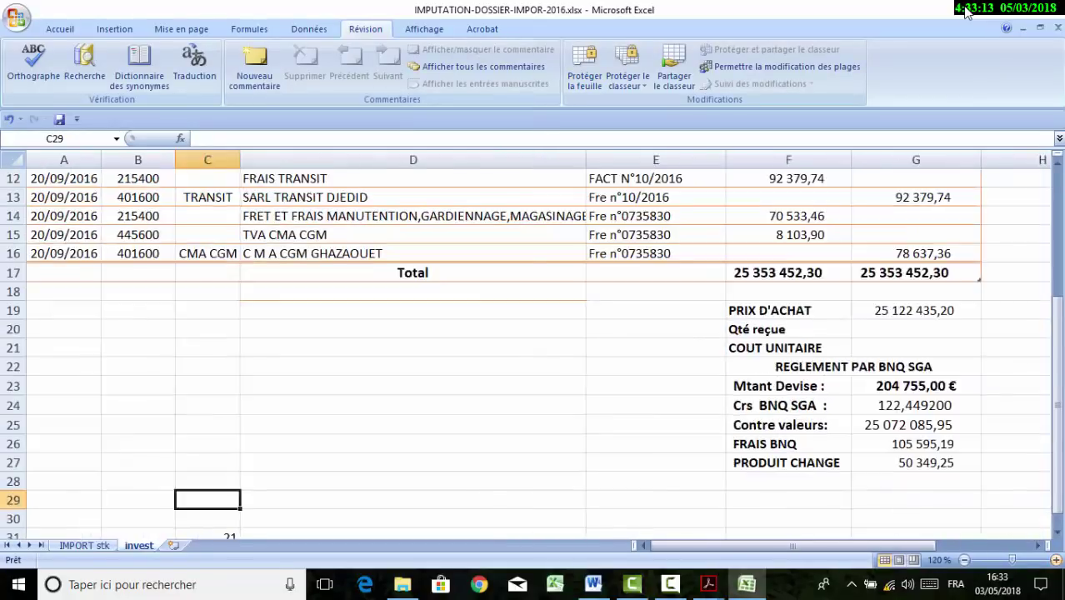
scroll(965, 10, up, 5)
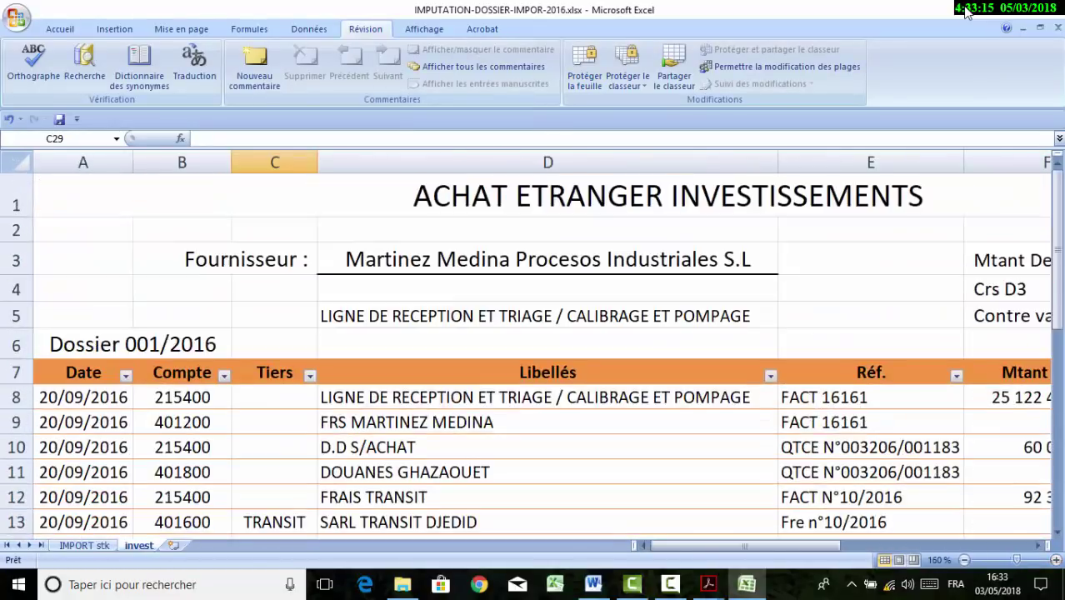
scroll(965, 11, down, 4)
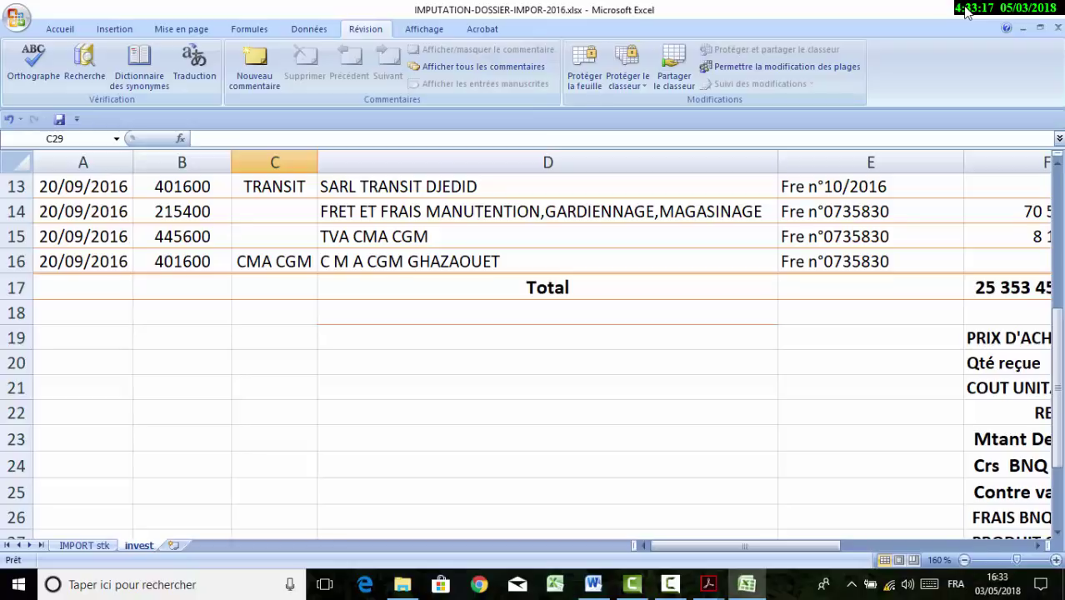
click(275, 438)
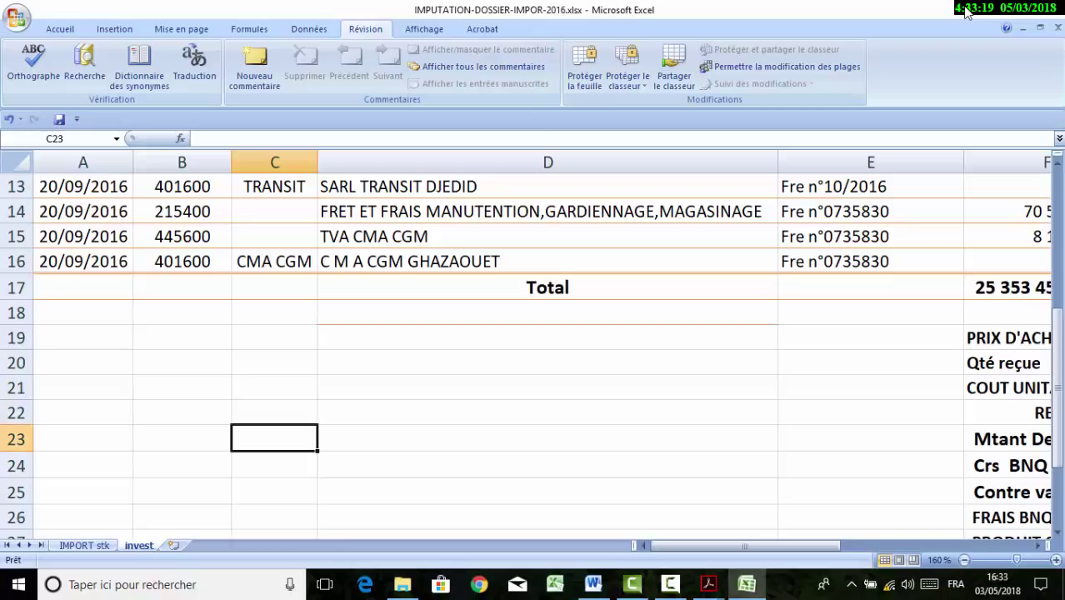
key(Left)
text(21)
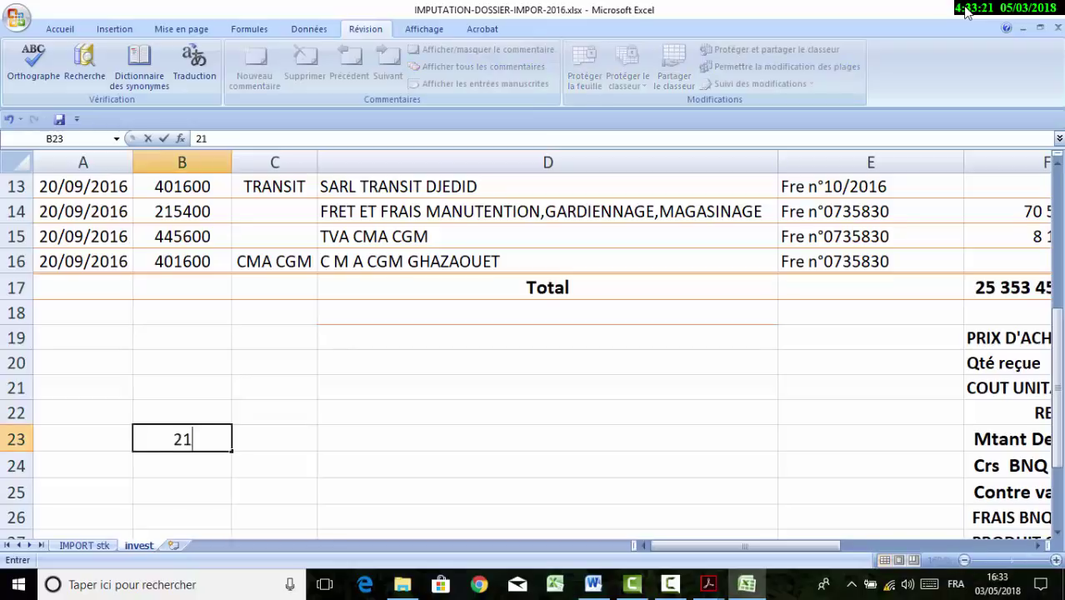
text(5400)
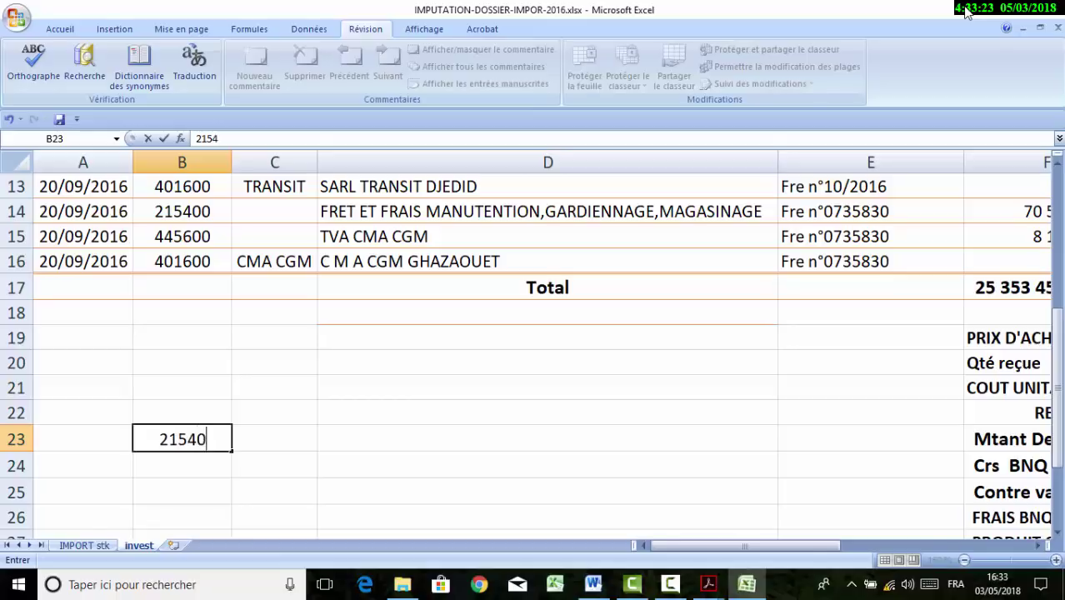
key(Right)
key(Right)
key(Right)
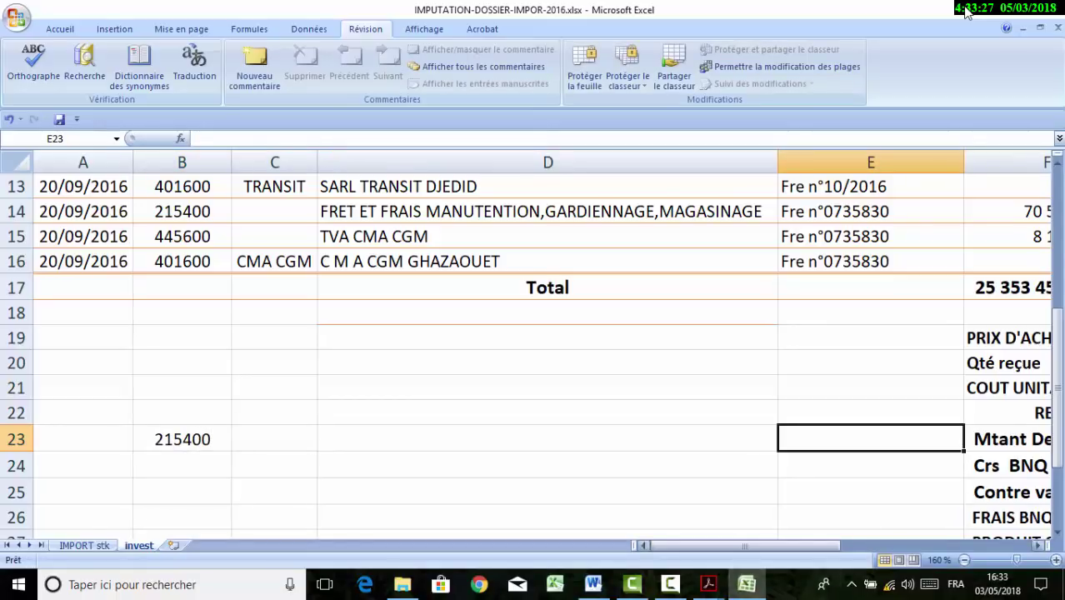
Enter account 215400 in H19, beside the PRIX D'ACHAT amount
drag(783, 546, 972, 546)
click(472, 337)
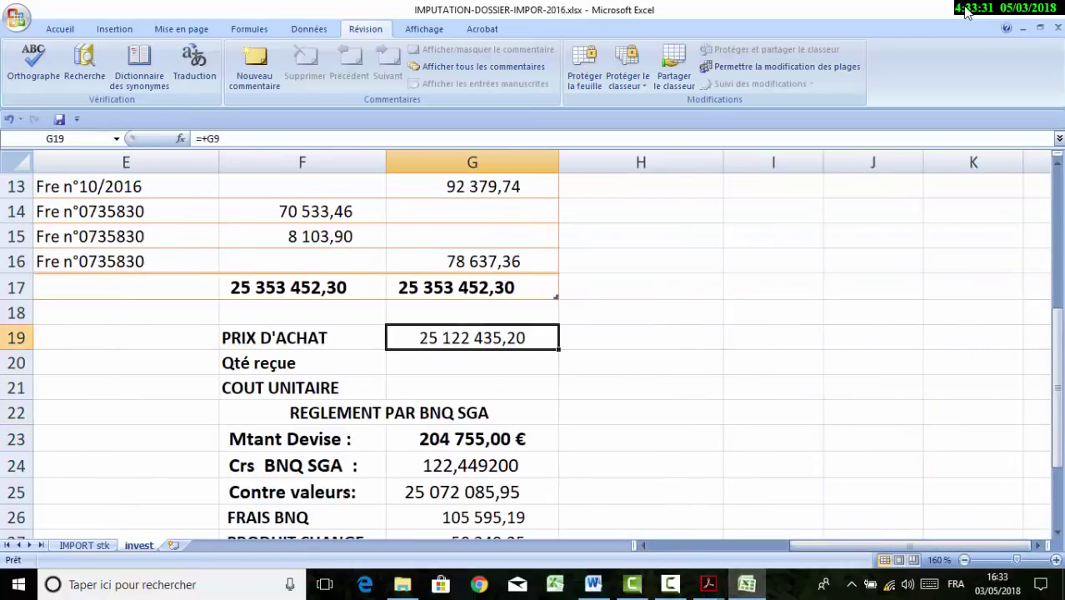
key(Right)
key(F2)
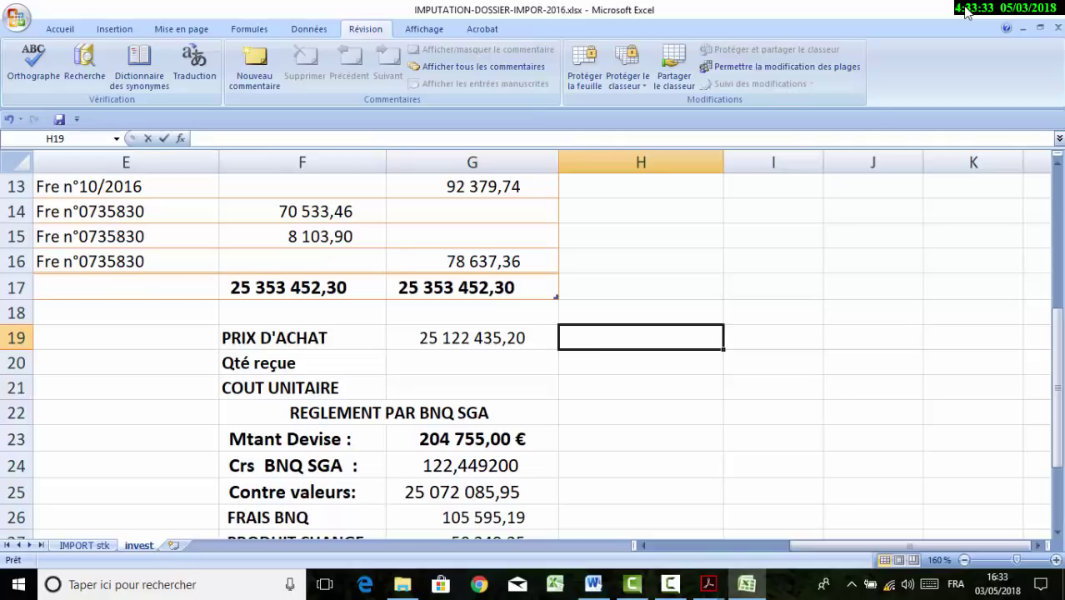
text(2154)
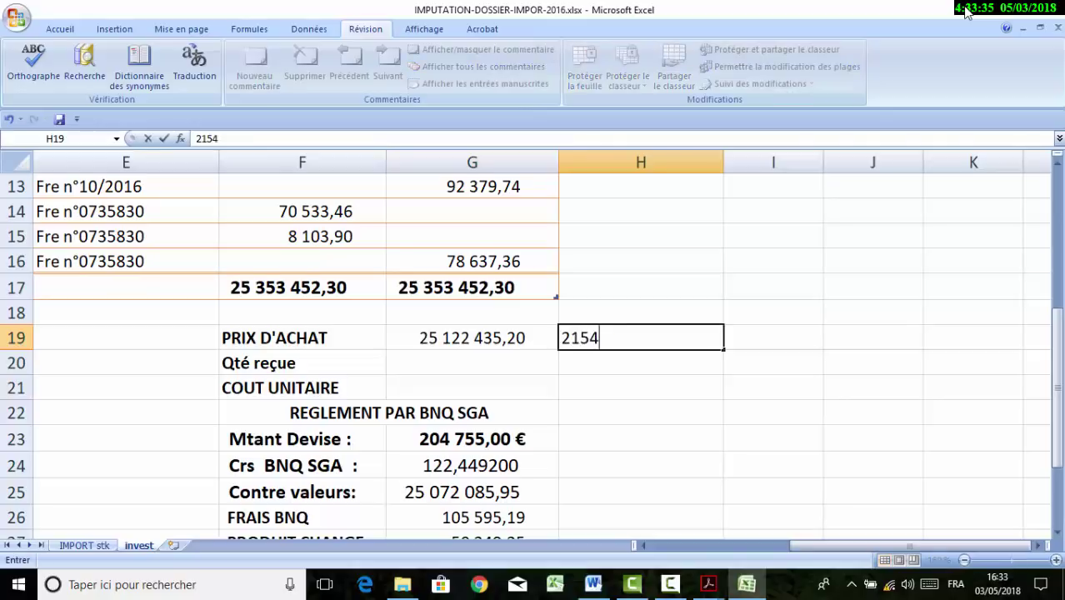
text(00)
key(Return)
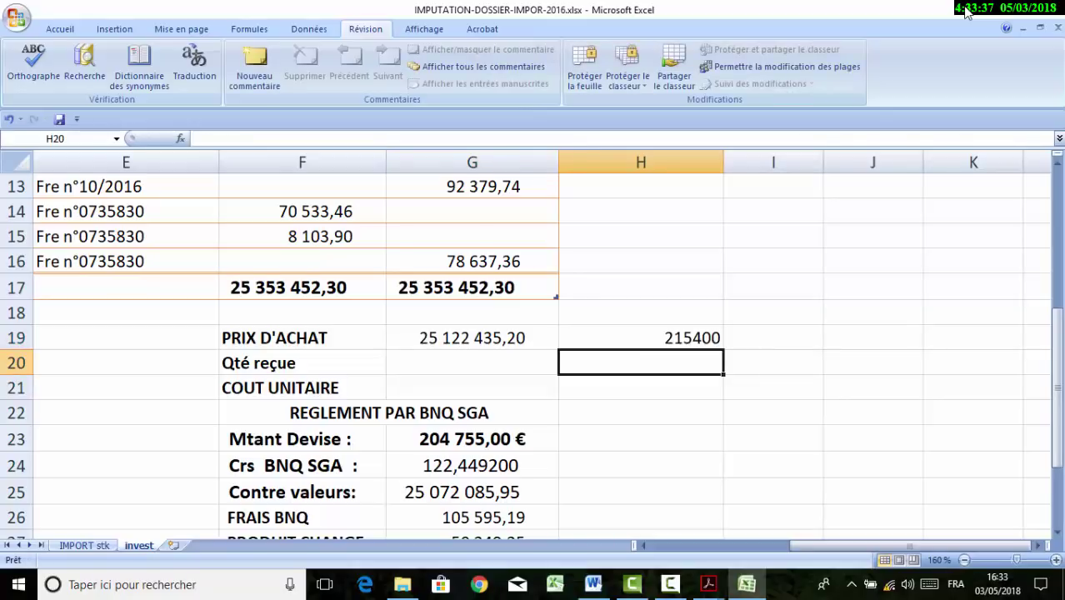
key(Up)
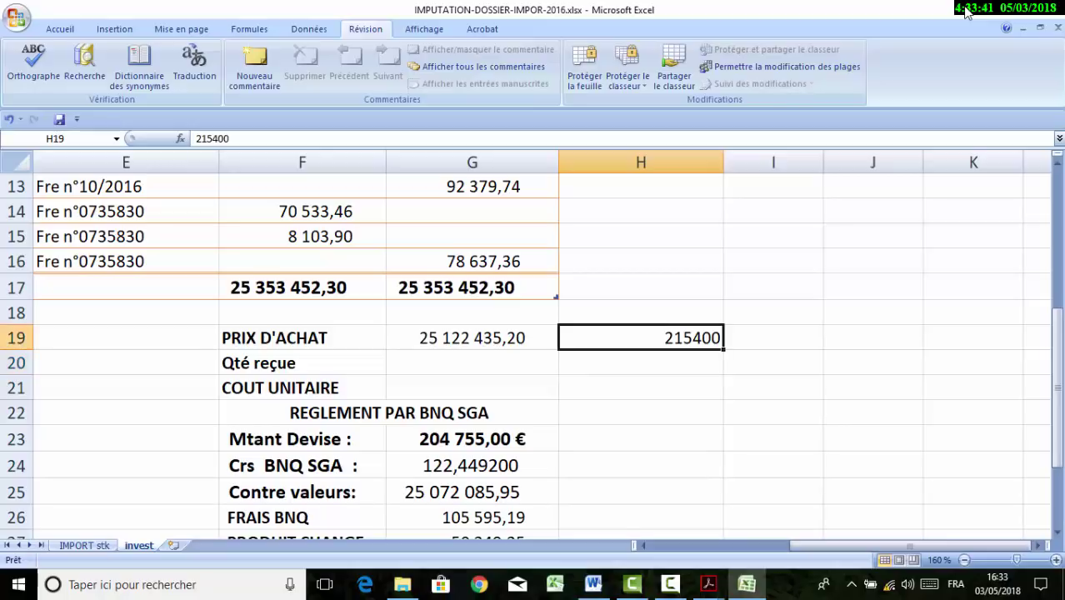
key(Down)
Check the TVA account in B15, and enter 445660 in H20 below the 215400 account
scroll(967, 10, up, 2)
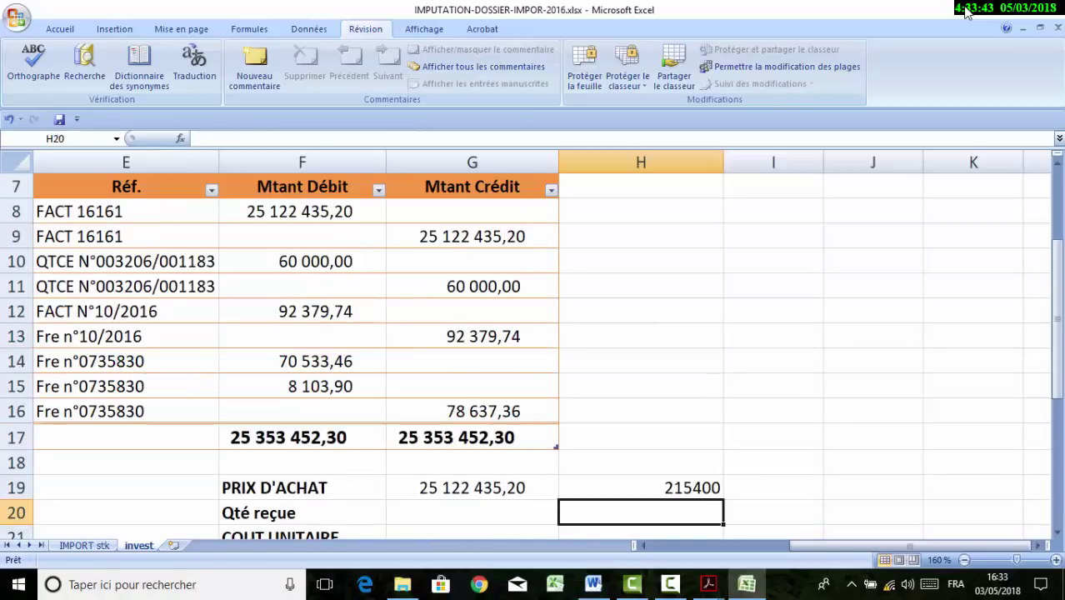
scroll(967, 10, left, 3)
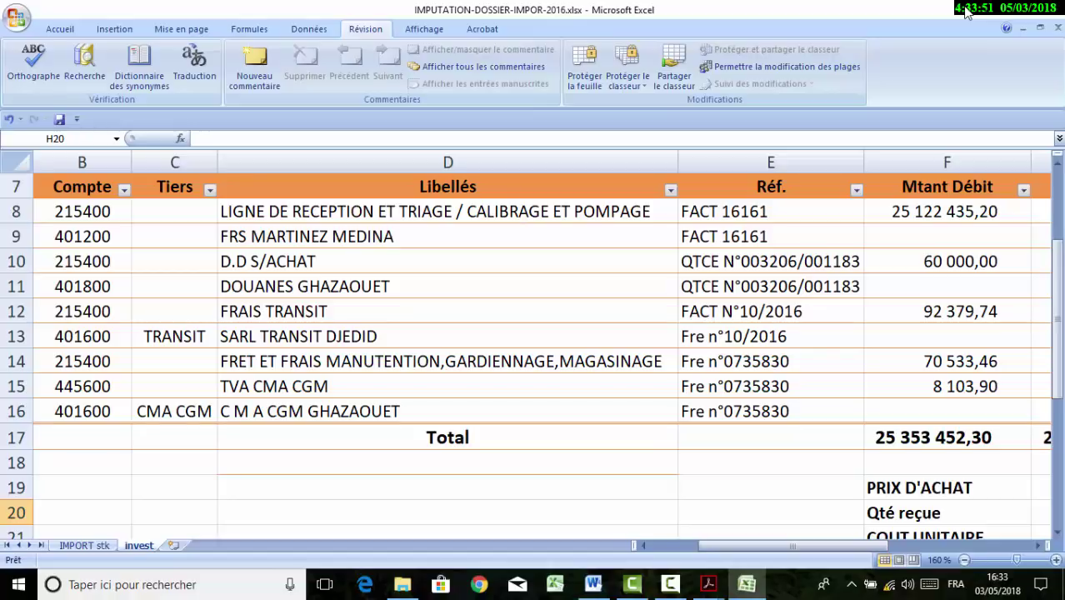
click(82, 386)
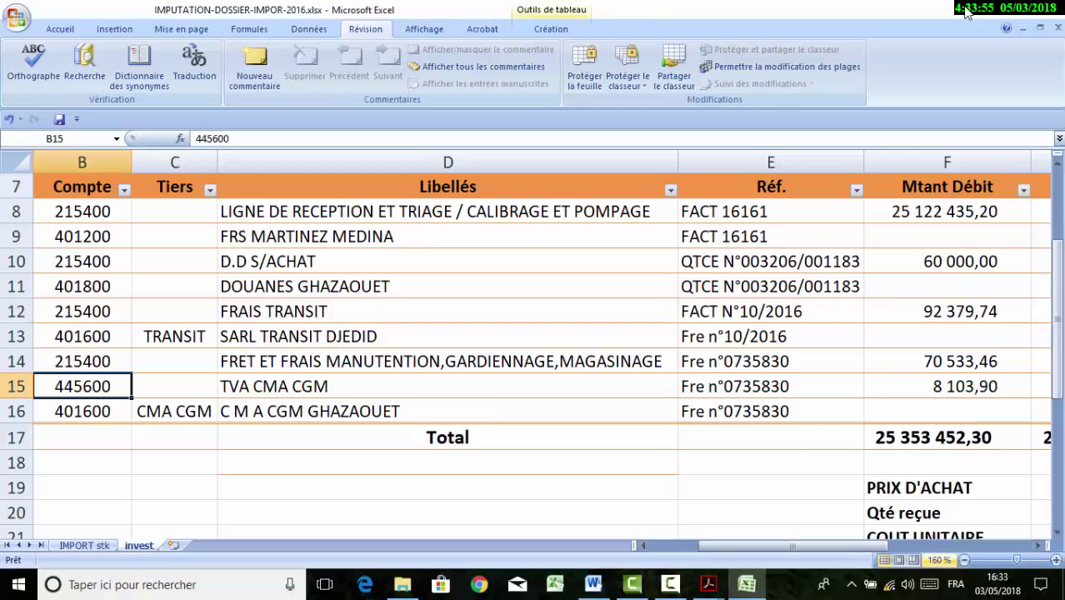
drag(793, 546, 887, 546)
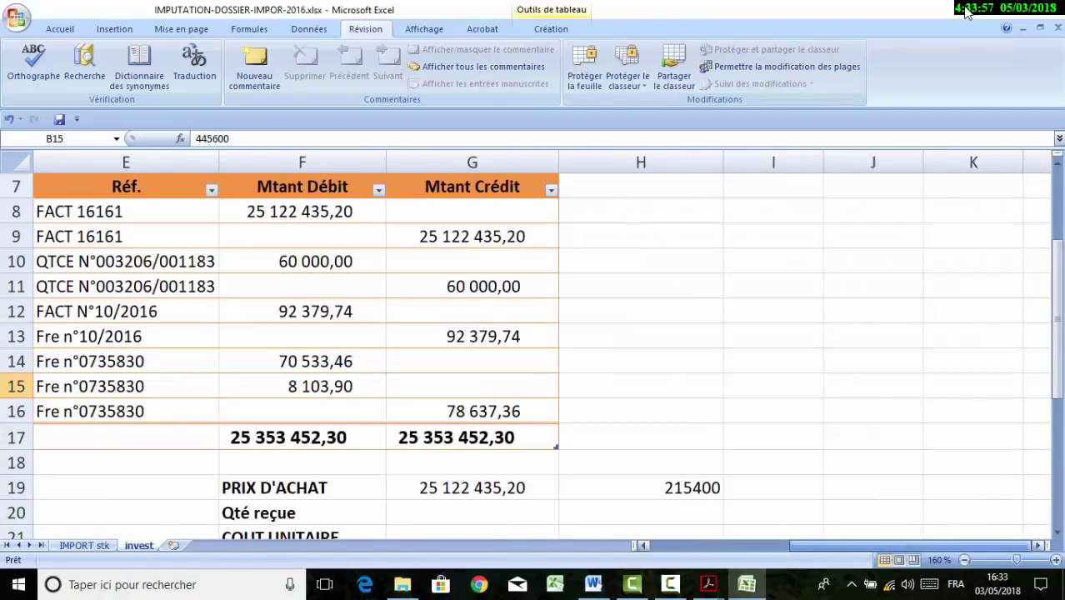
click(640, 512)
text(4)
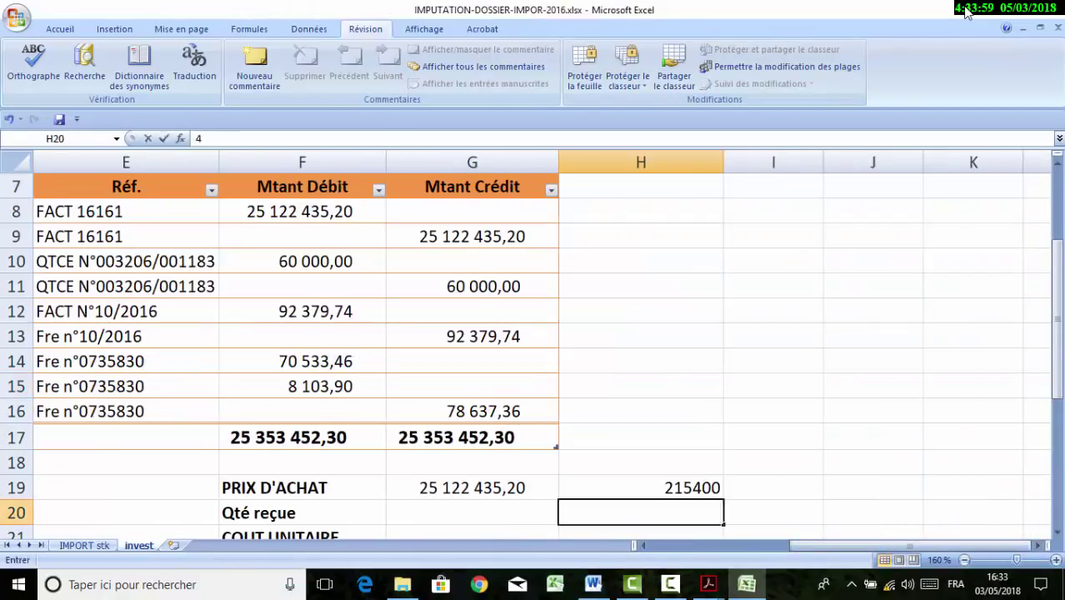
text(45660)
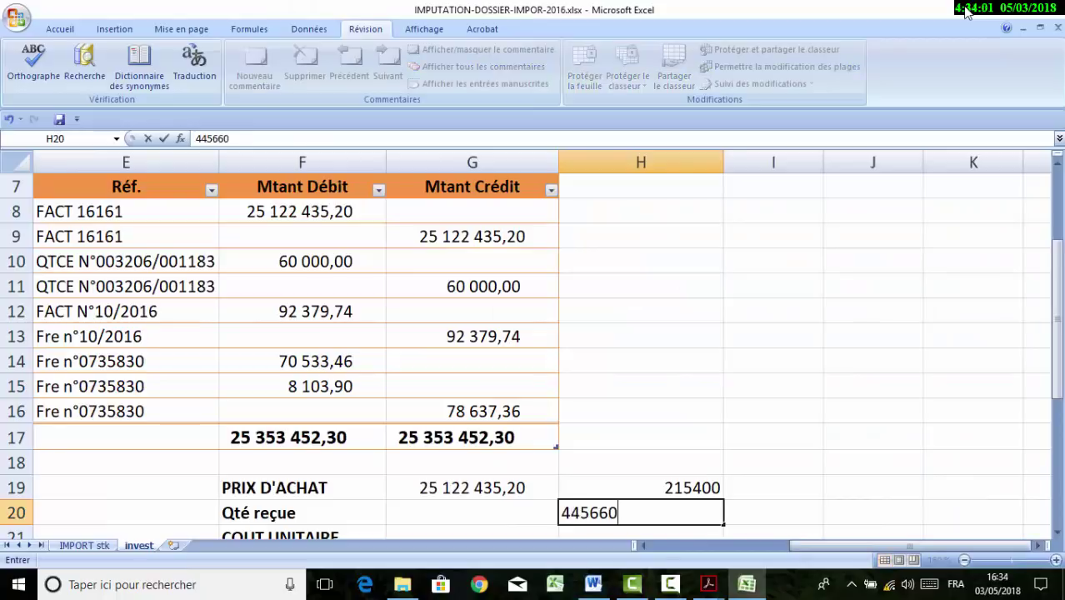
key(Return)
Enter supplier account 401 in I21, one column over and one row below the 445660 account
key(Right)
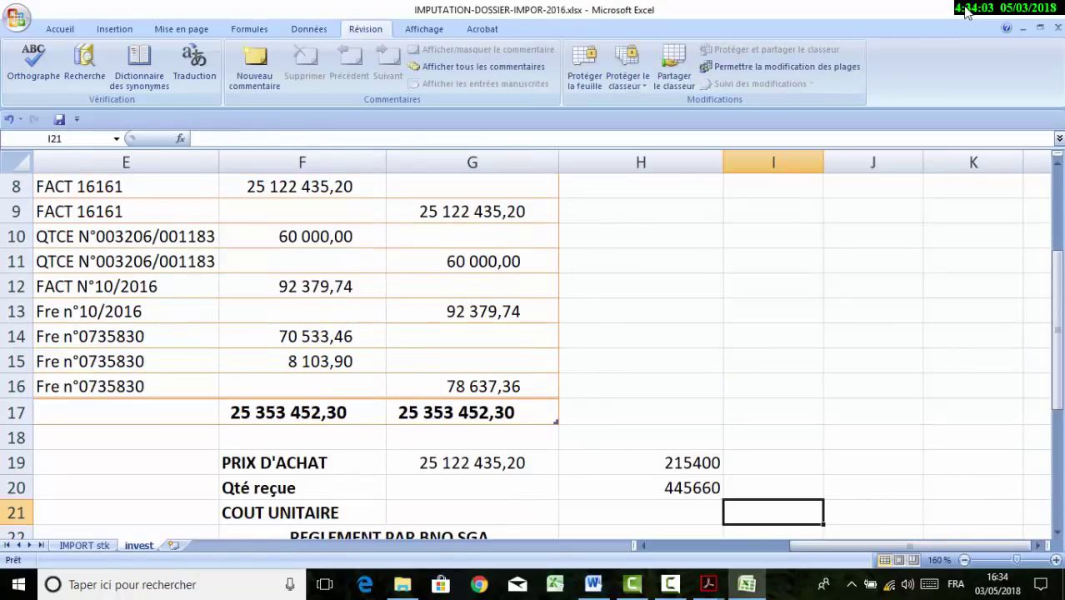
text(401)
key(Return)
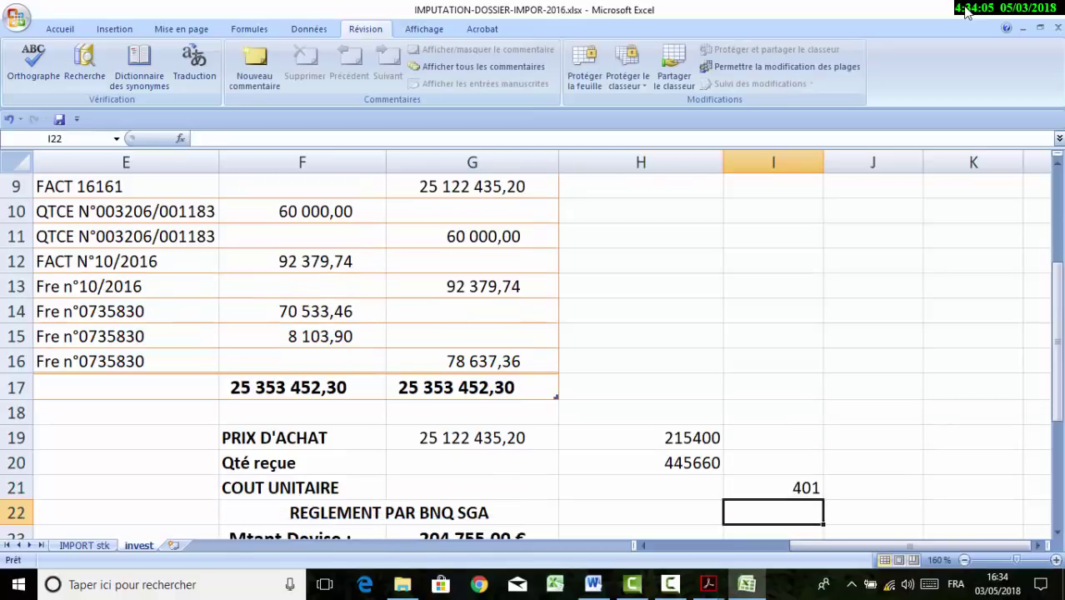
Enter the formula +G9 in J21 to bring the supplier's credit amount beside account 401
scroll(967, 10, up, 3)
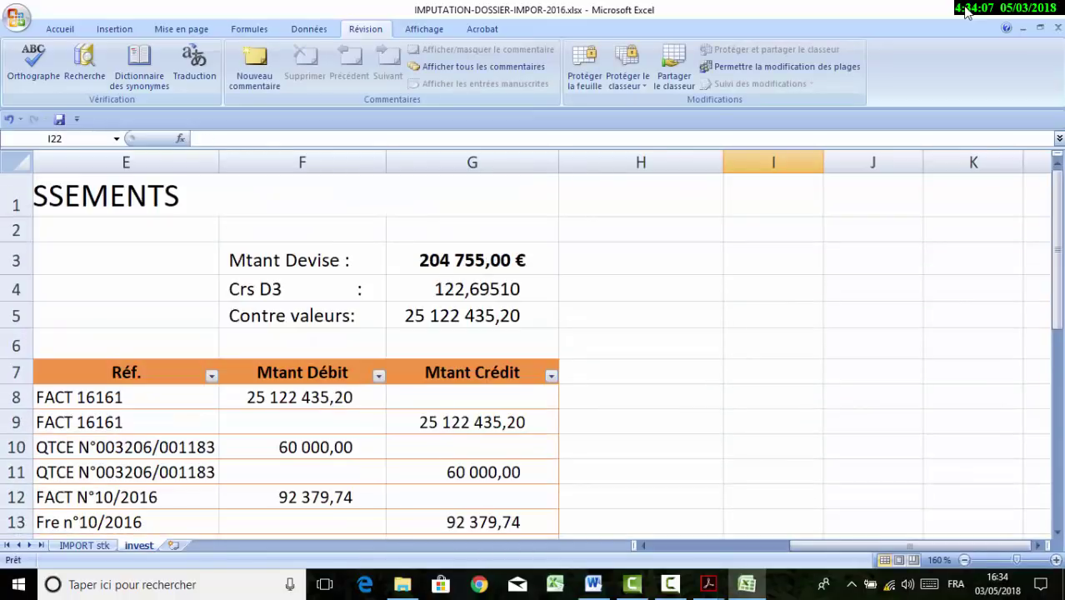
click(471, 422)
scroll(542, 350, down, 3)
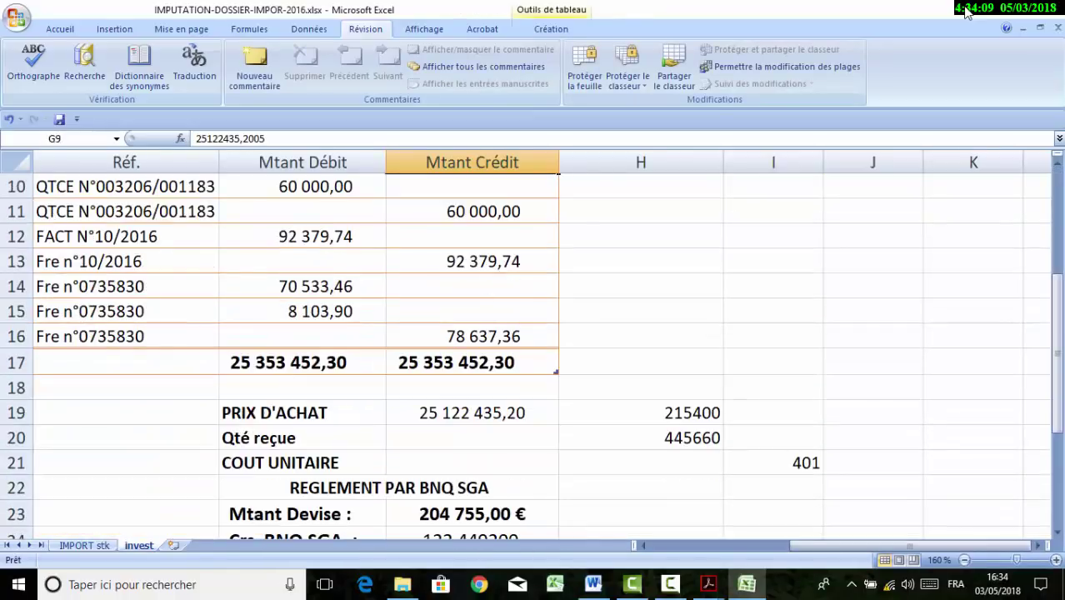
click(872, 463)
text(4)
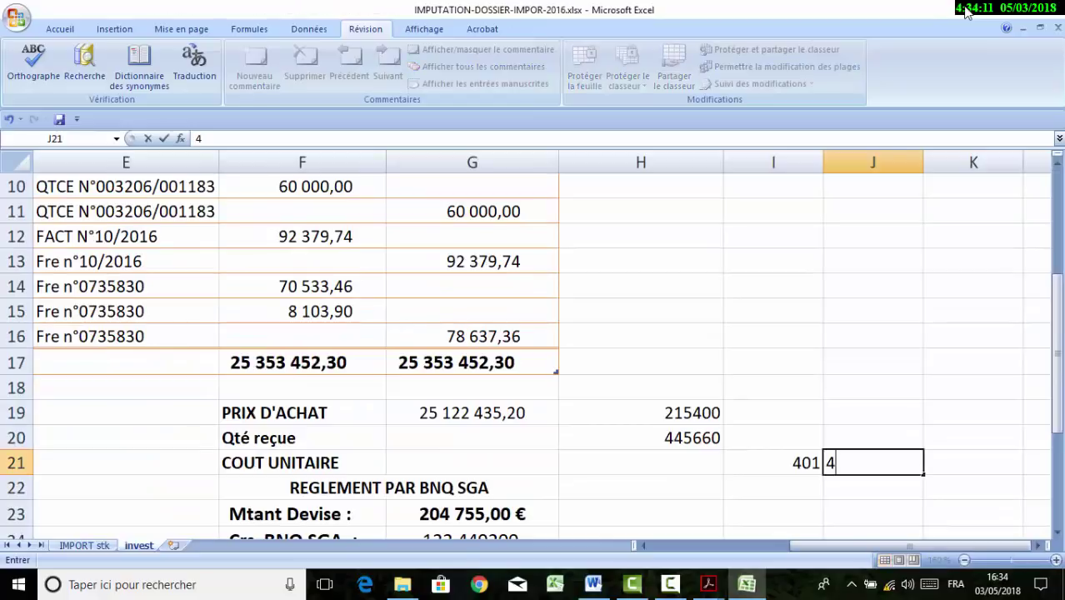
text(+)
key(BackSpace)
key(BackSpace)
text(+)
scroll(830, 464, up, 1)
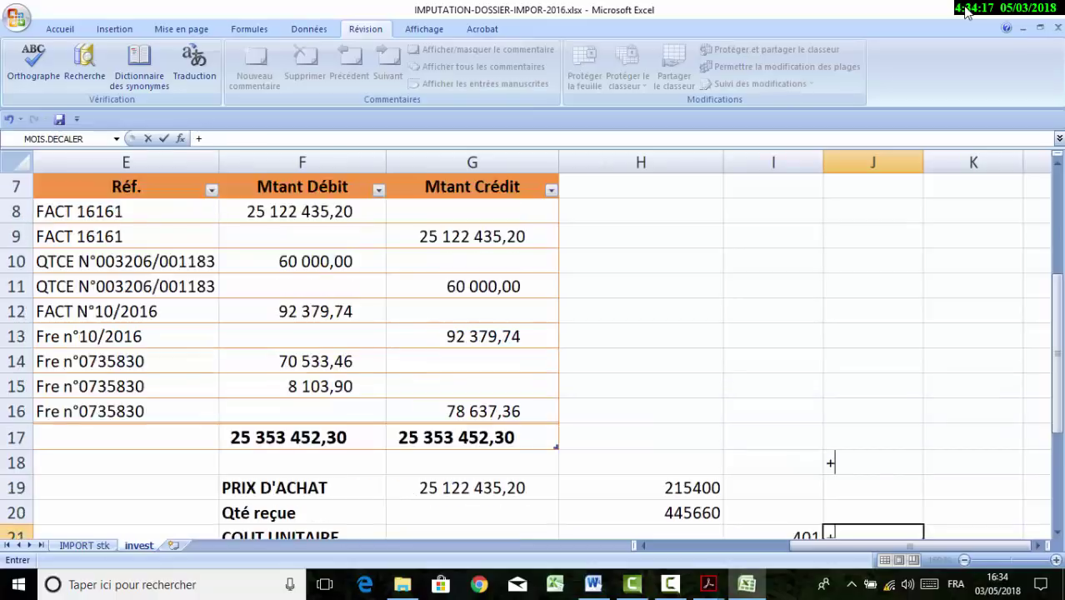
scroll(830, 463, up, 2)
click(472, 423)
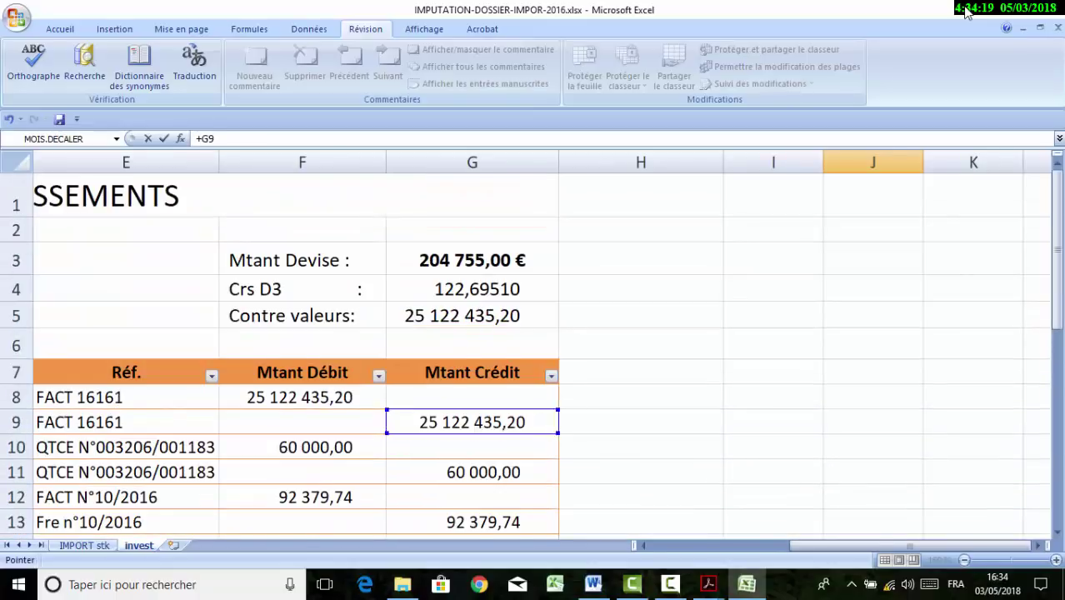
key(Return)
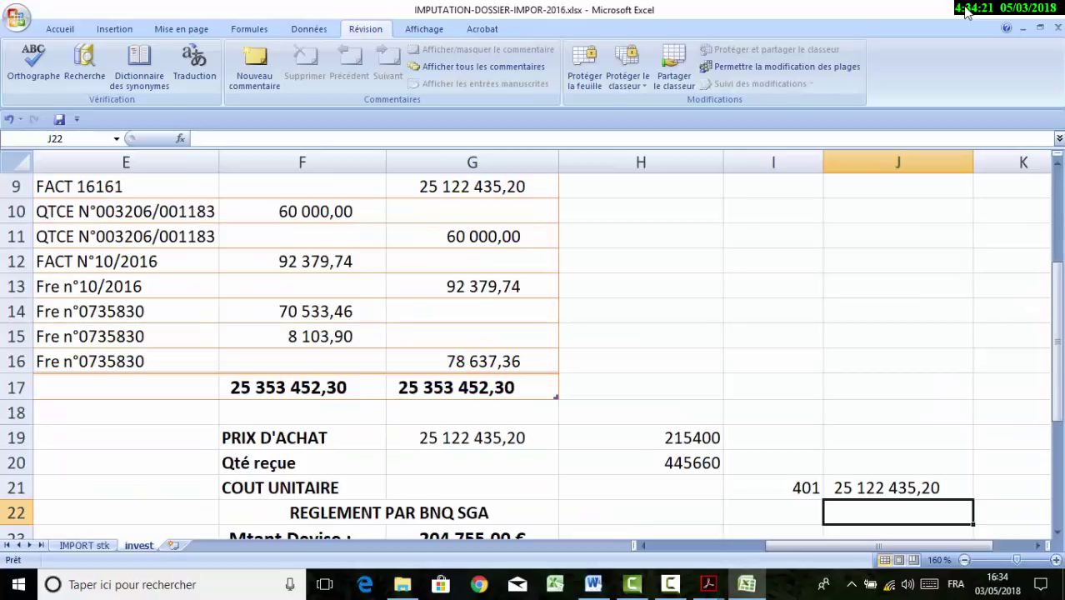
Enter the formula +G11 in J22, below the first supplier credit amount
key(Left)
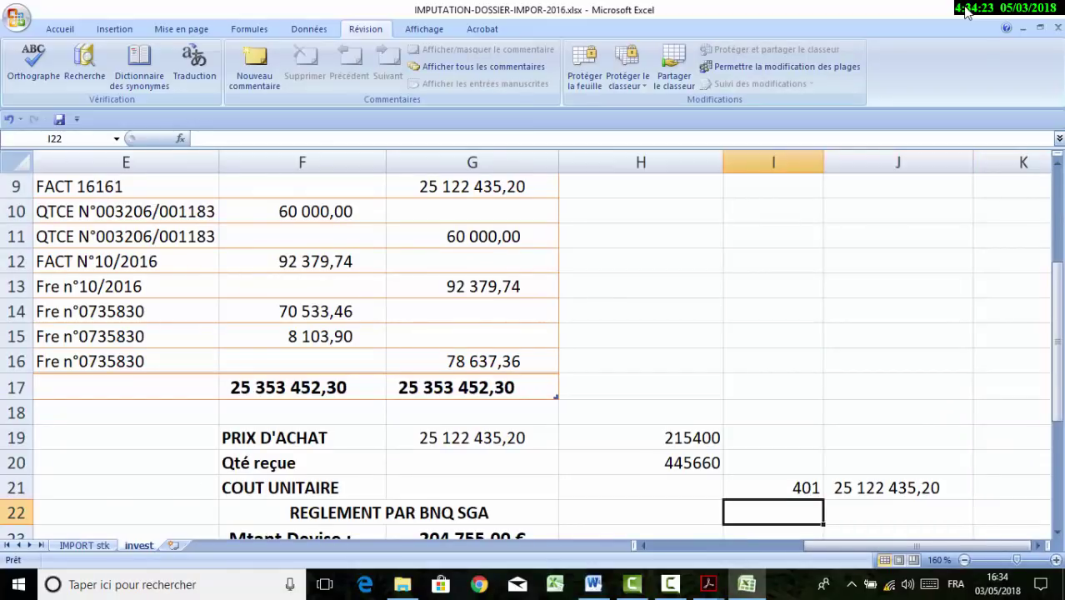
key(Right)
text(+)
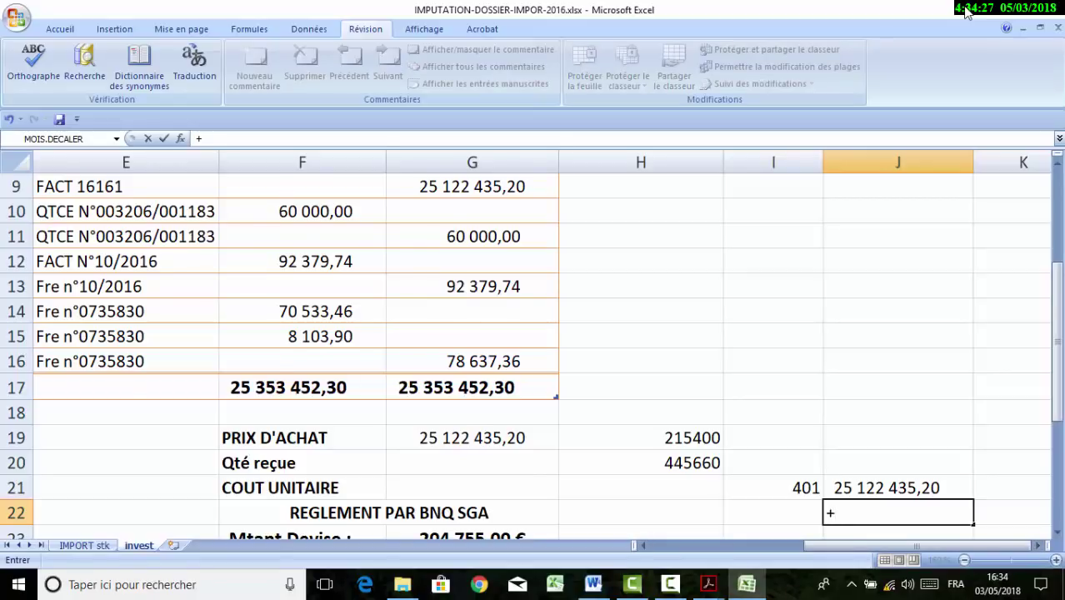
scroll(967, 10, up, 2)
click(492, 403)
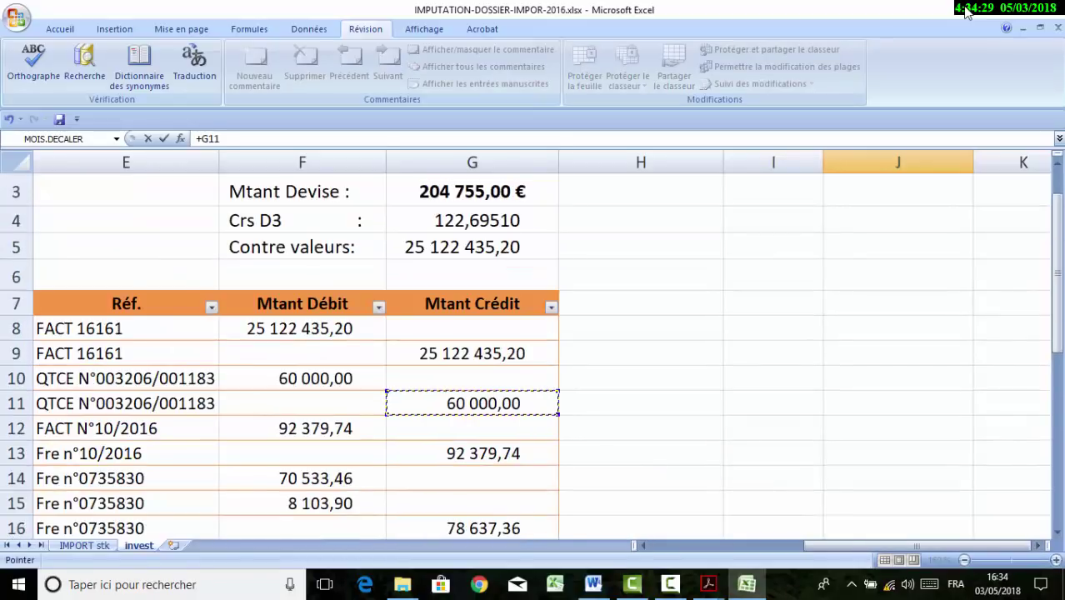
key(Return)
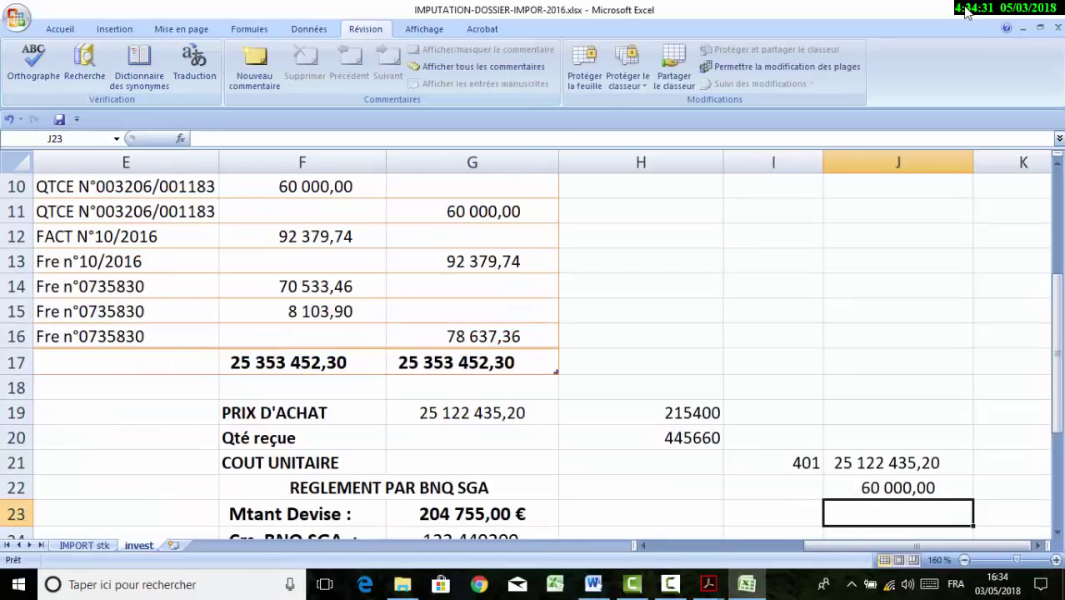
Enter the formula +G13 in J23 to bring in the Fre n°10/2016 credit amount
text(+)
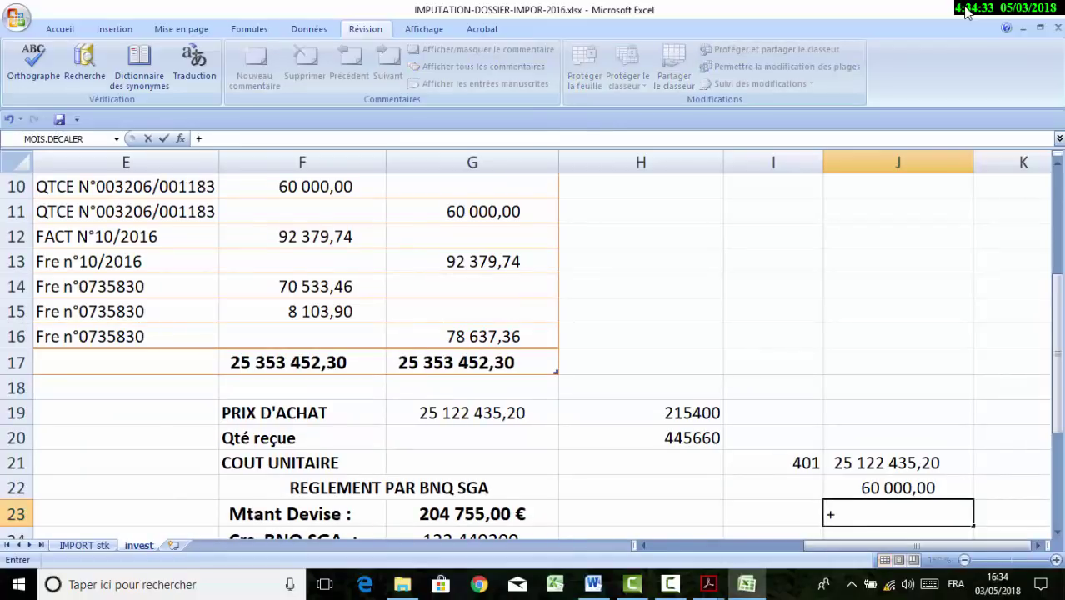
key(Left)
key(Left)
key(Left)
key(Up)
key(Up)
key(Up)
key(Up)
key(Up)
key(Up)
key(Up)
key(Up)
key(Up)
key(Up)
key(Return)
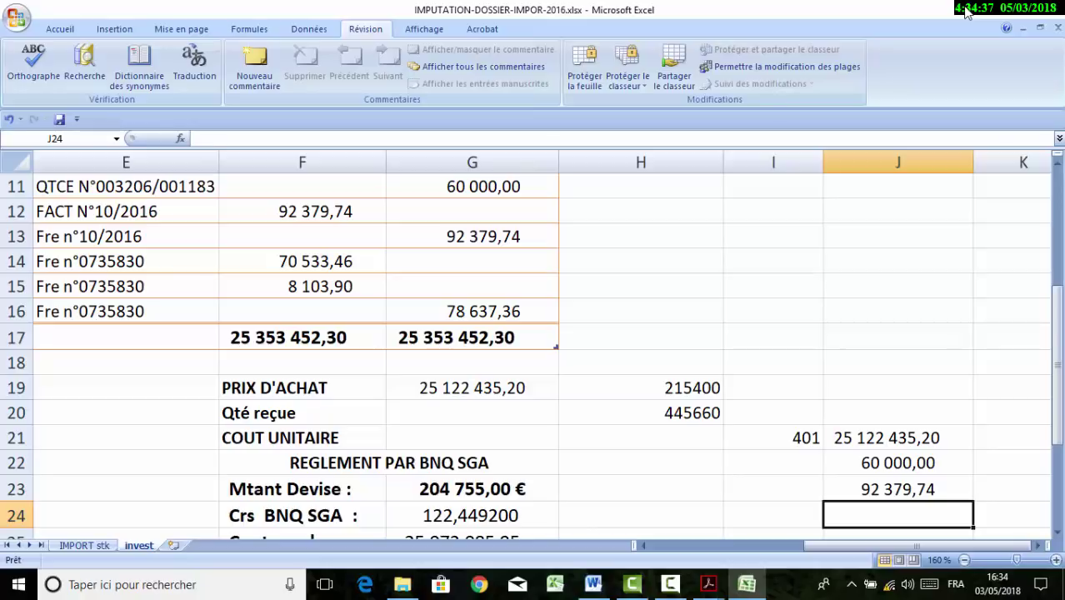
Enter the formula +G16 in J24 to bring in the Fre n°0735830 credit amount
text(+)
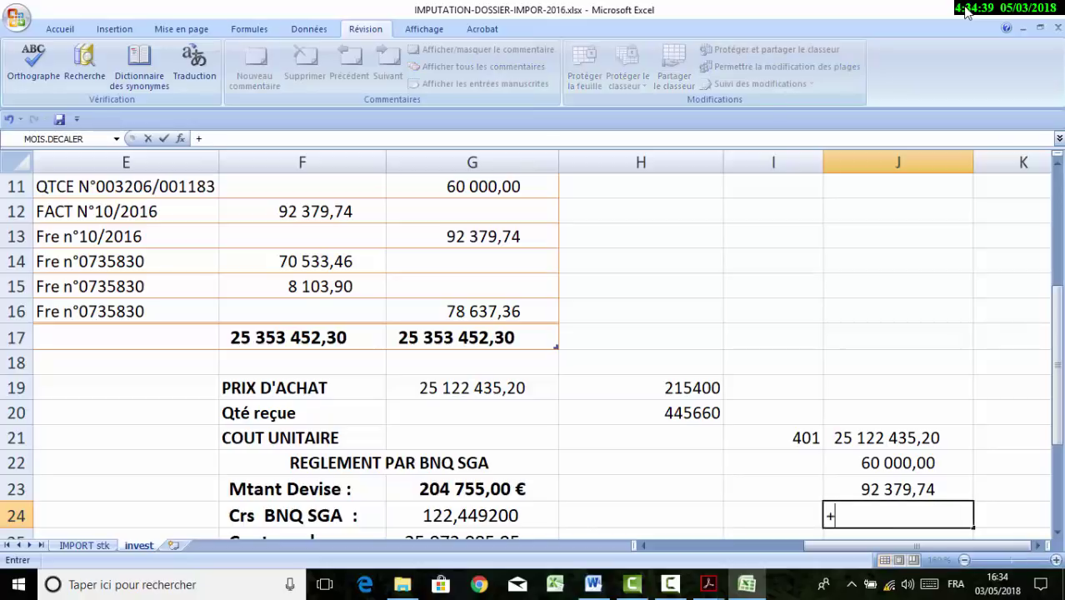
key(Left)
key(Left)
key(Left)
key(Up)
key(Up)
key(Up)
key(Up)
key(Up)
key(Up)
key(Up)
key(Up)
key(Up)
key(Down)
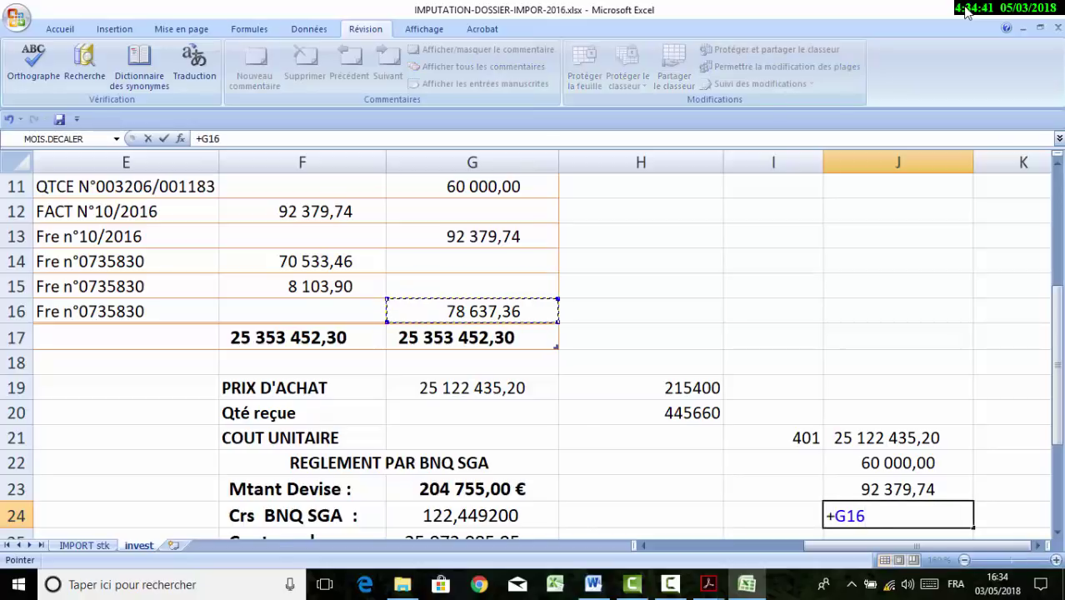
key(Return)
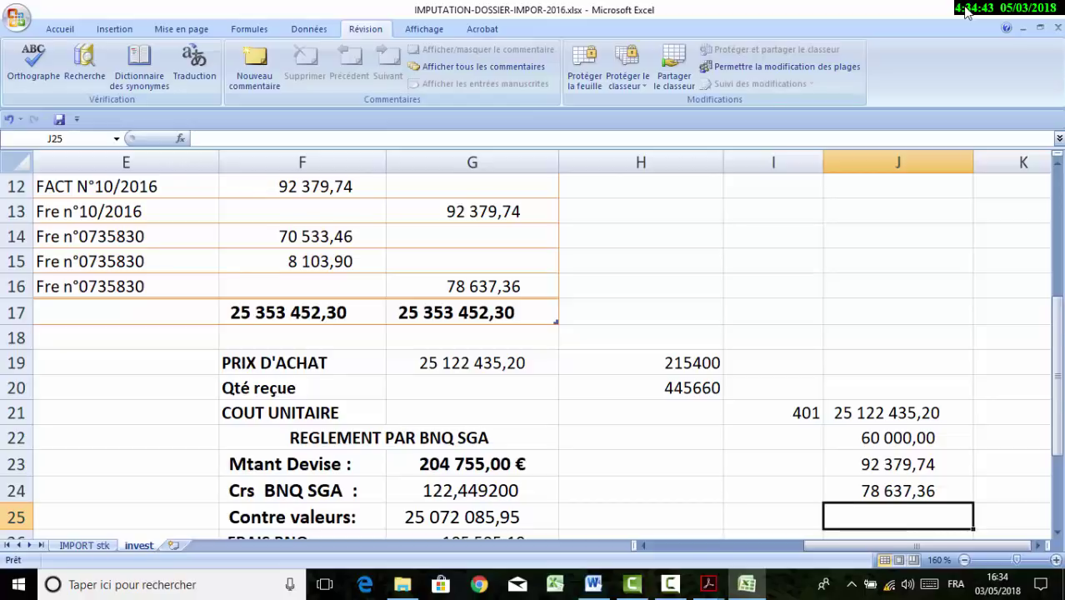
Check the PRIX D'ACHAT formula in G19
key(Up)
key(Up)
key(Up)
key(Up)
key(Up)
key(Up)
key(Left)
key(Left)
key(Left)
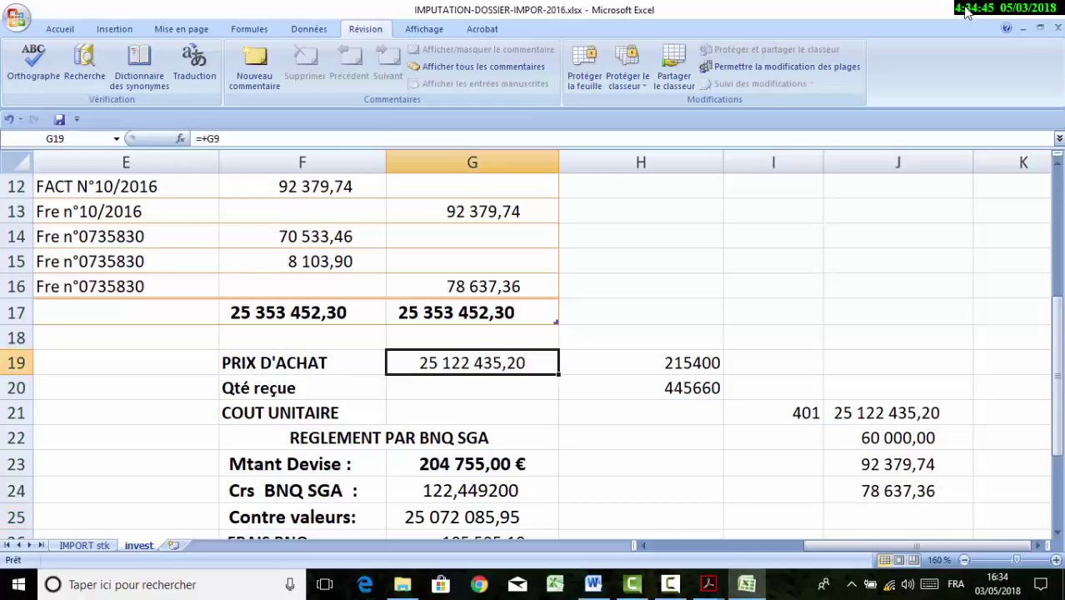
Total the four supplier credit amounts J21:J24 in J25 with SOMME
click(897, 516)
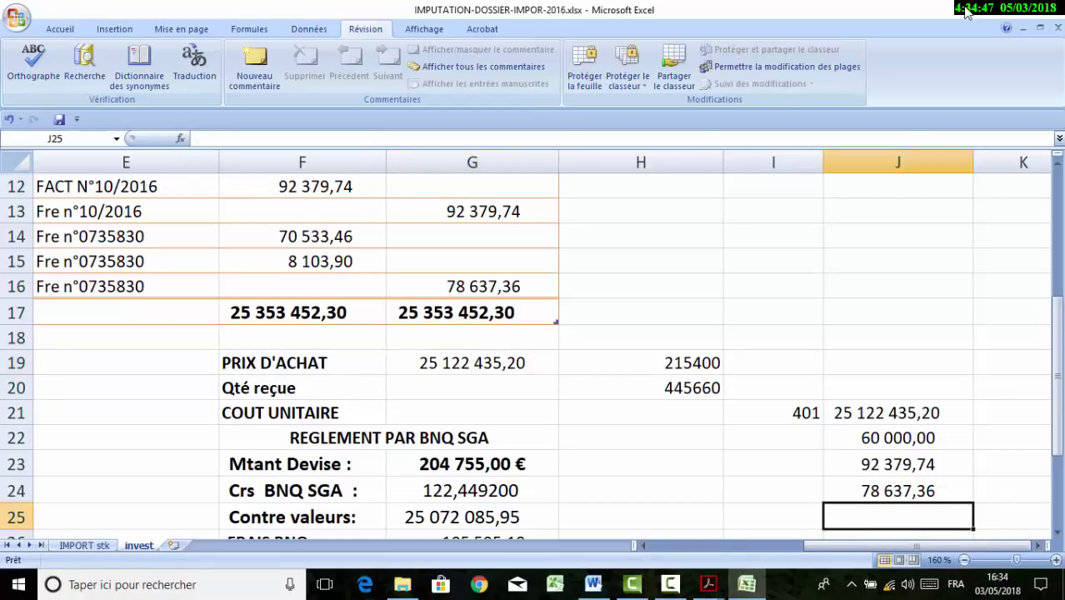
click(59, 28)
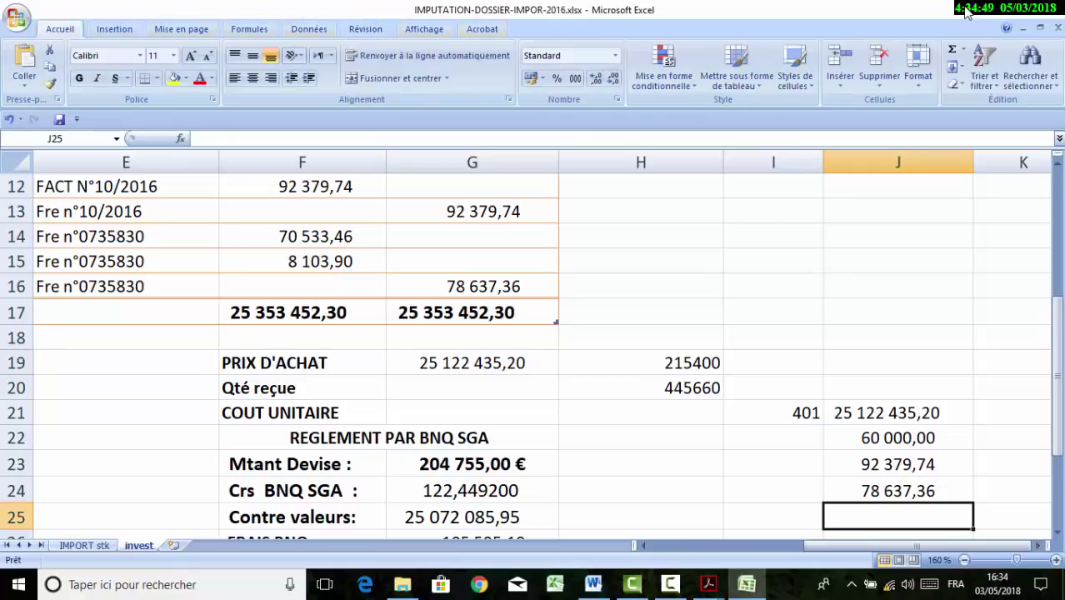
key(alt+equal)
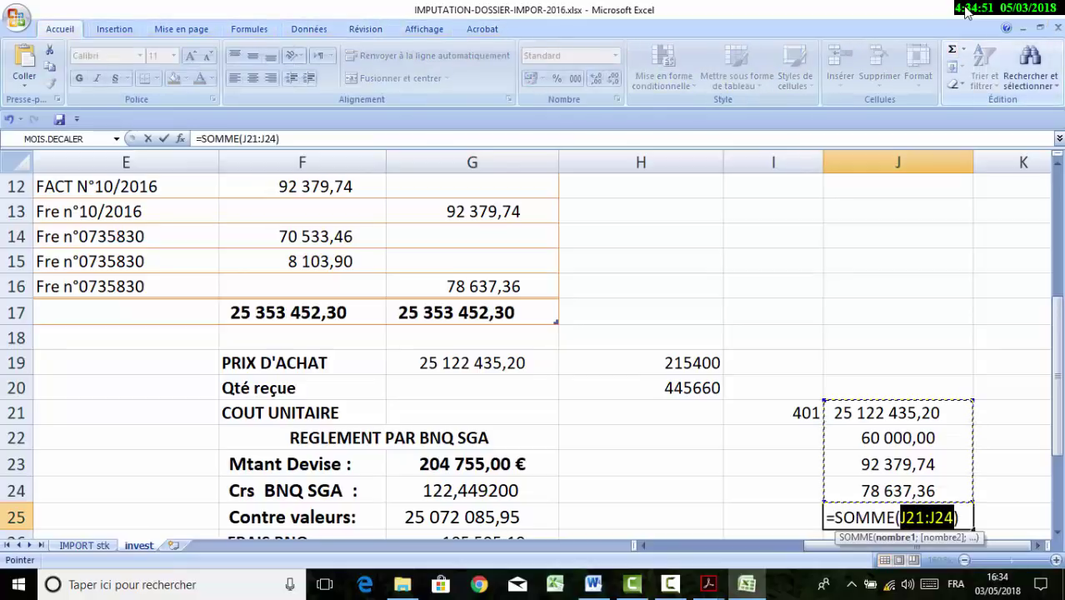
key(Return)
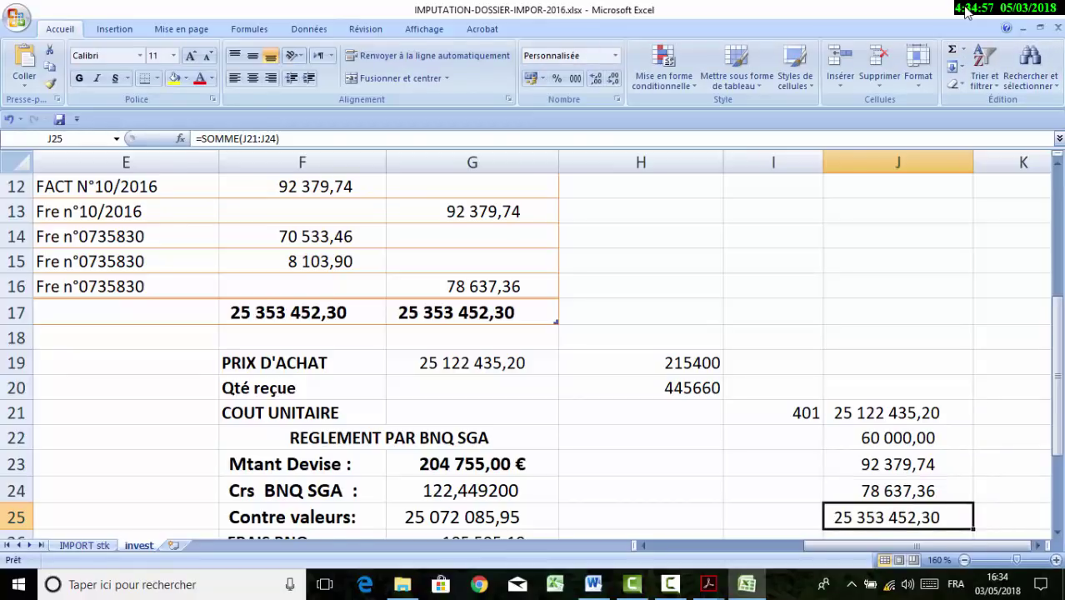
Compare the supplier sum with the Mtant Crédit total in G17, and check the accounts in H19:H20
click(472, 312)
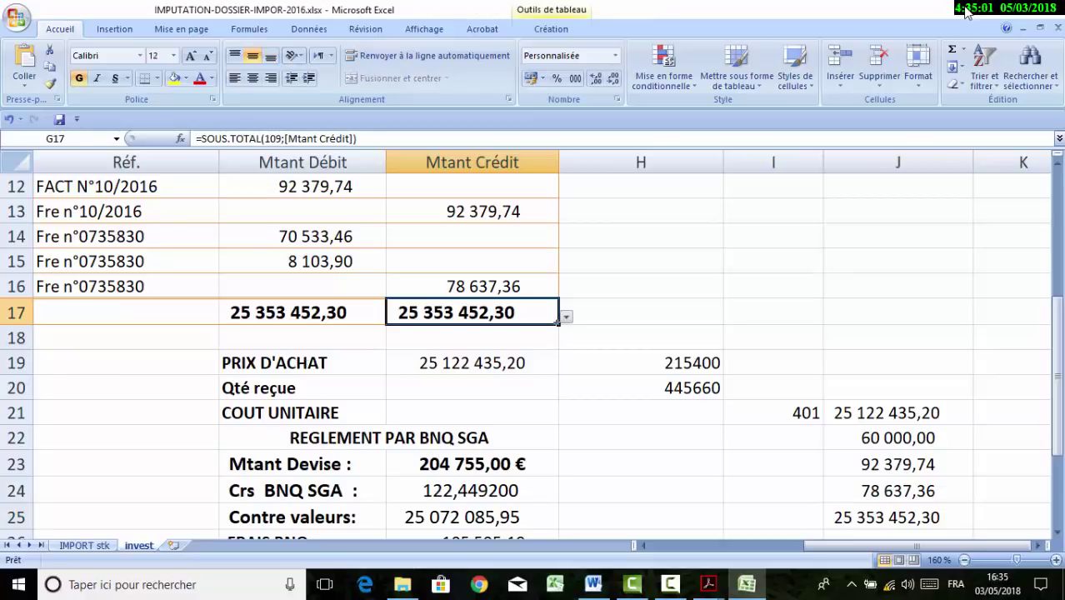
key(Down)
key(Down)
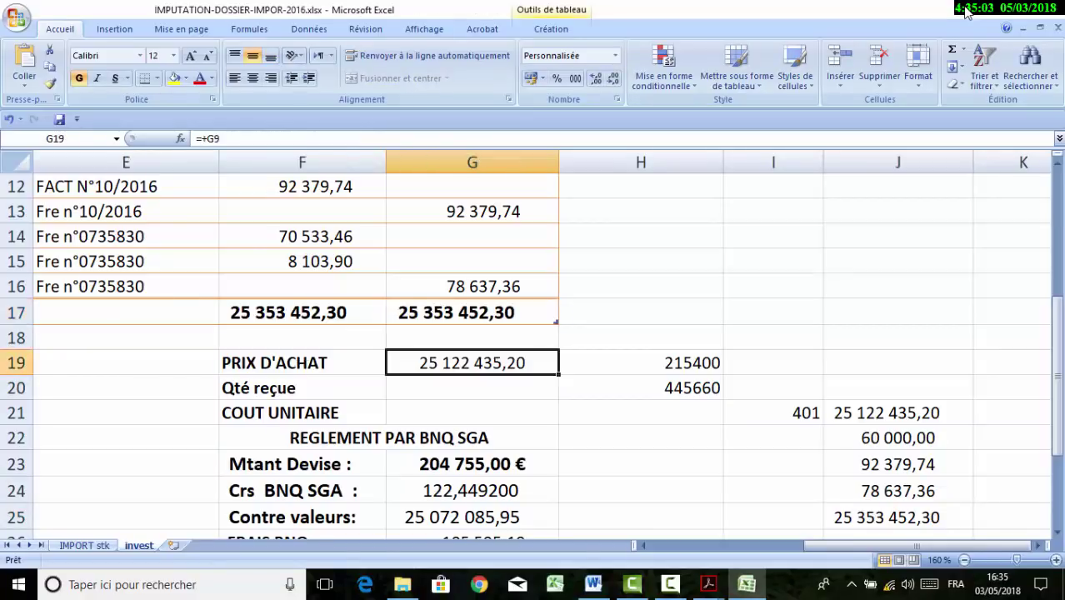
key(Right)
key(shift+Down)
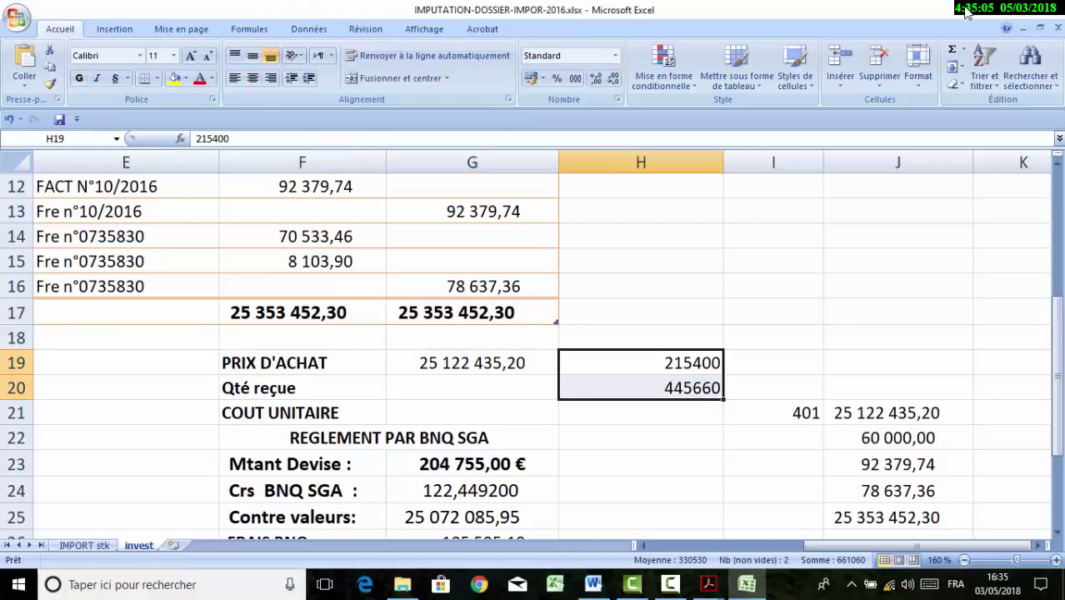
Move the supplier account and its credit amounts from I21:J25 one column over to J21:K25
key(Down)
key(Down)
key(Right)
key(shift+Right)
key(shift+Down)
key(shift+Down)
key(shift+Down)
key(shift+Down)
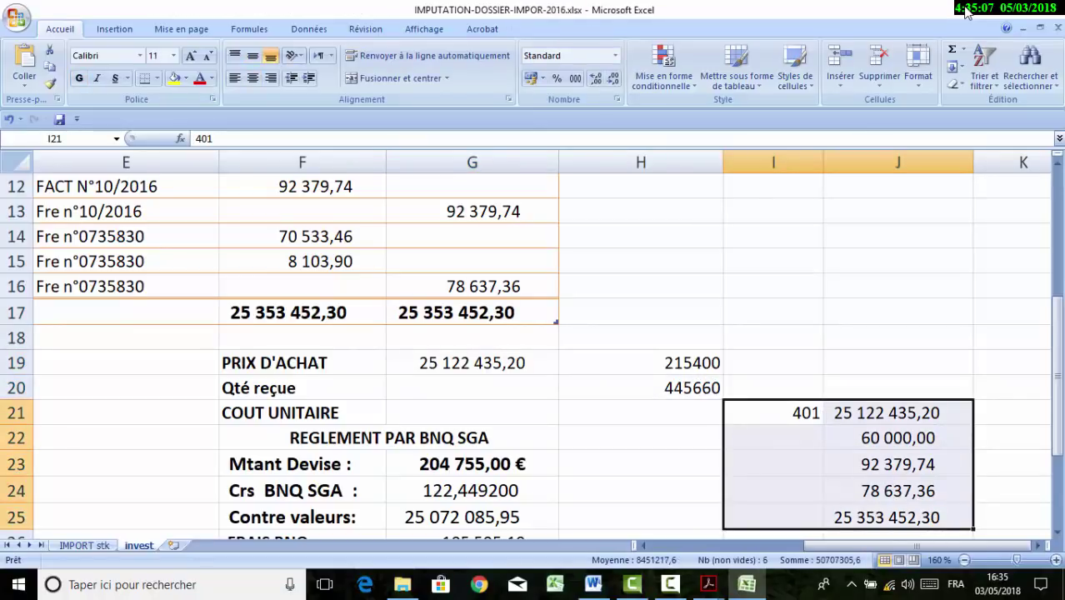
key(ctrl+x)
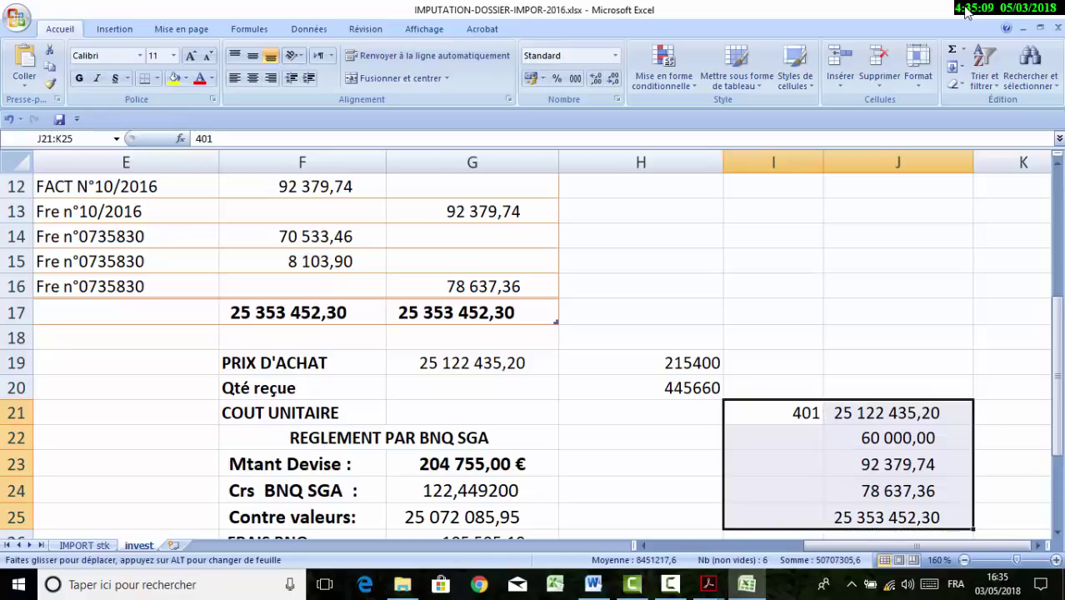
key(Right)
key(Return)
Enter the formula +G19 in I19 to bring the purchase price beside account 215400
key(Up)
key(Up)
key(Left)
text(+)
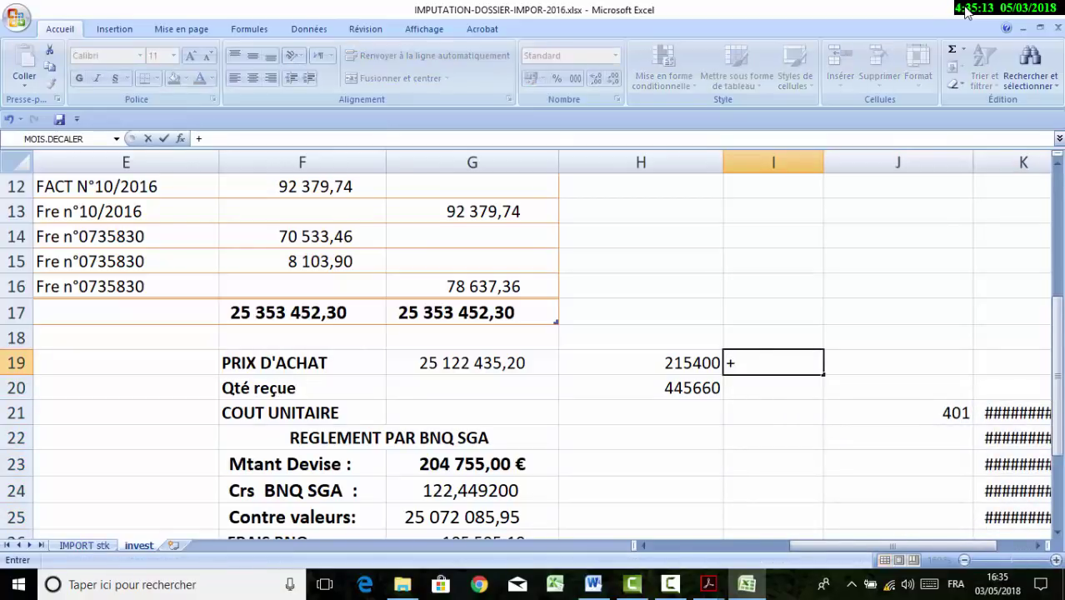
key(Left)
key(Left)
key(Return)
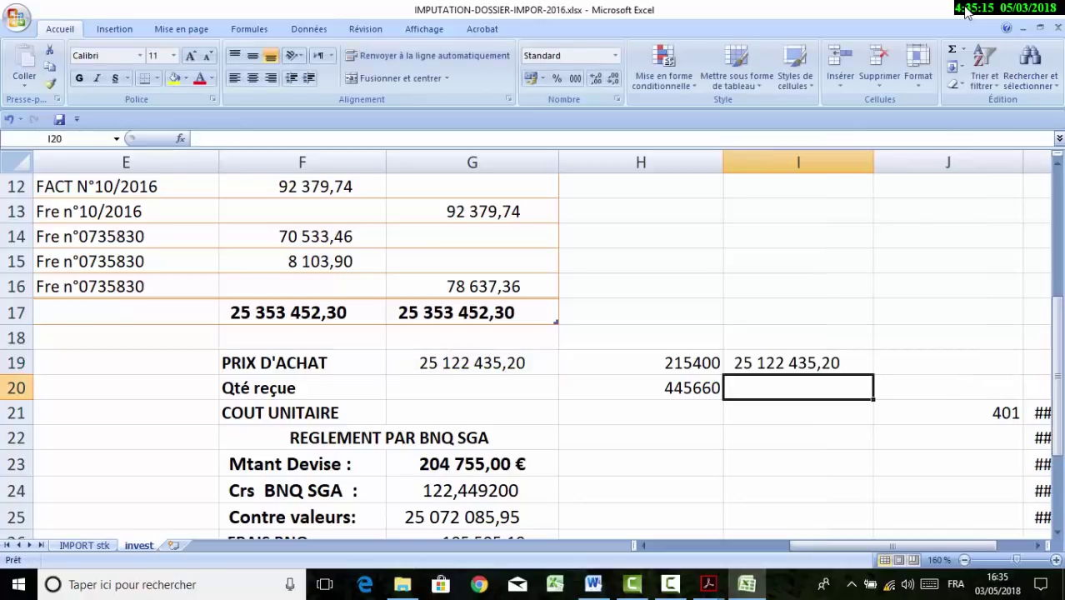
Check the TVA debit amount in F15 against account 445660 in H20
key(Up)
key(Up)
key(Up)
key(Up)
key(Up)
key(Left)
key(Left)
key(Left)
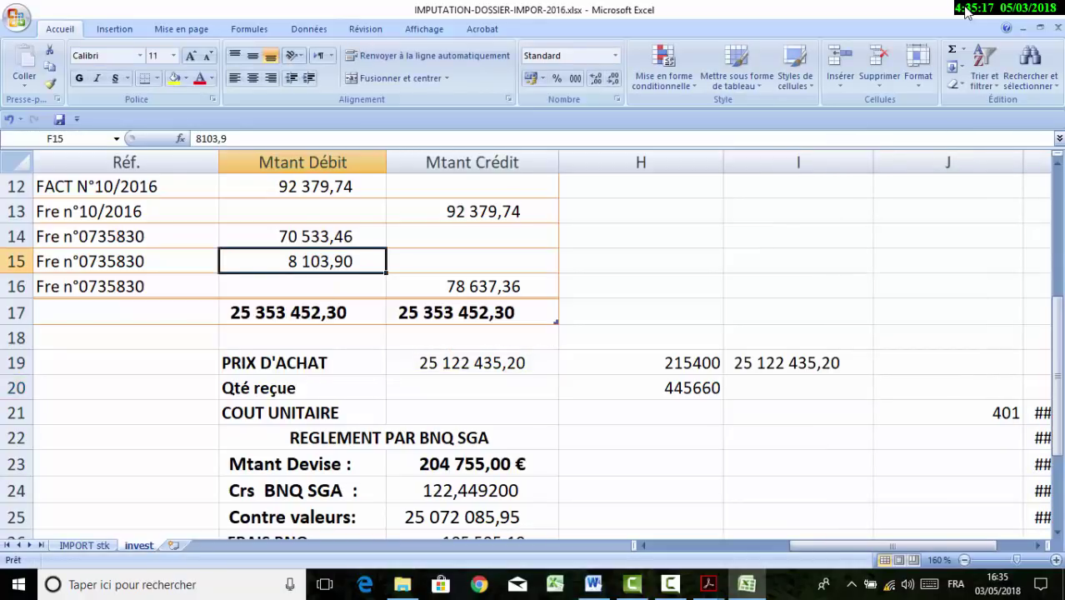
key(Right)
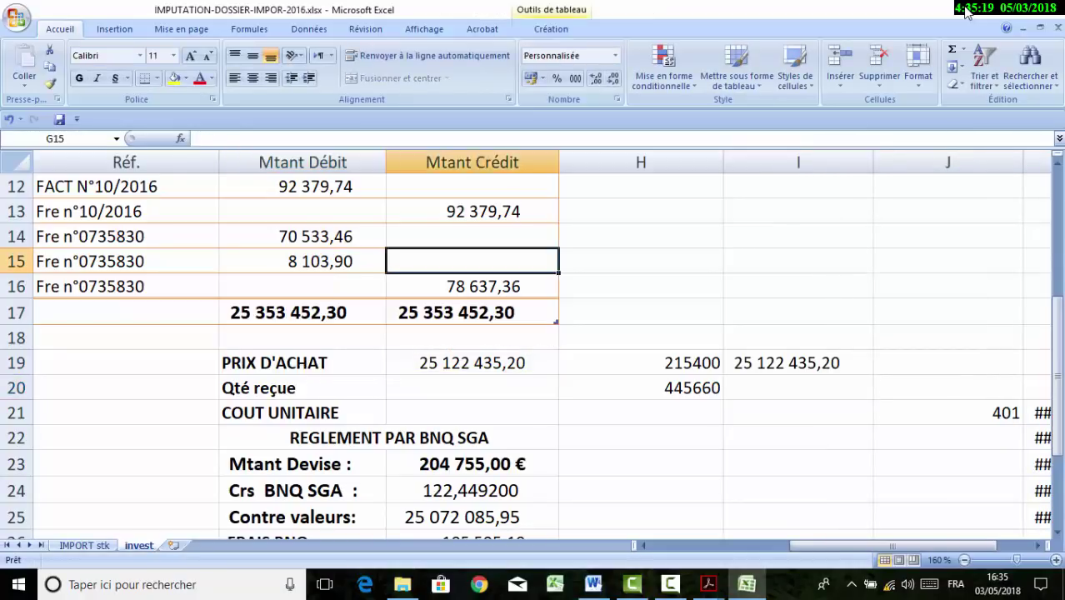
key(Down)
key(Right)
key(Down)
key(Down)
key(Down)
key(Down)
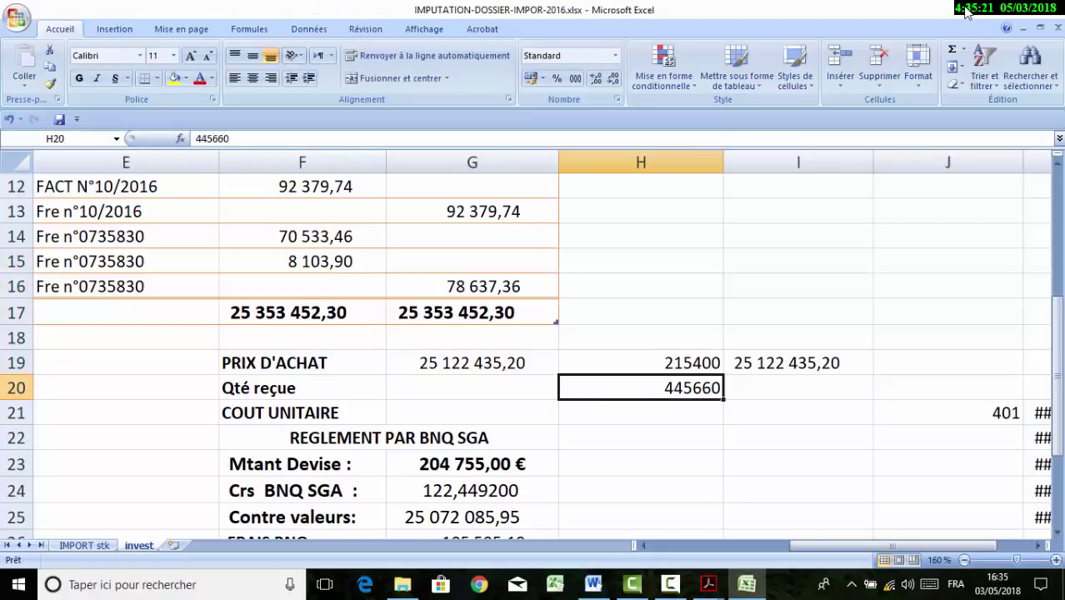
Enter the formula +F15 in I20 to bring the TVA amount beside account 445660
key(Right)
text(+)
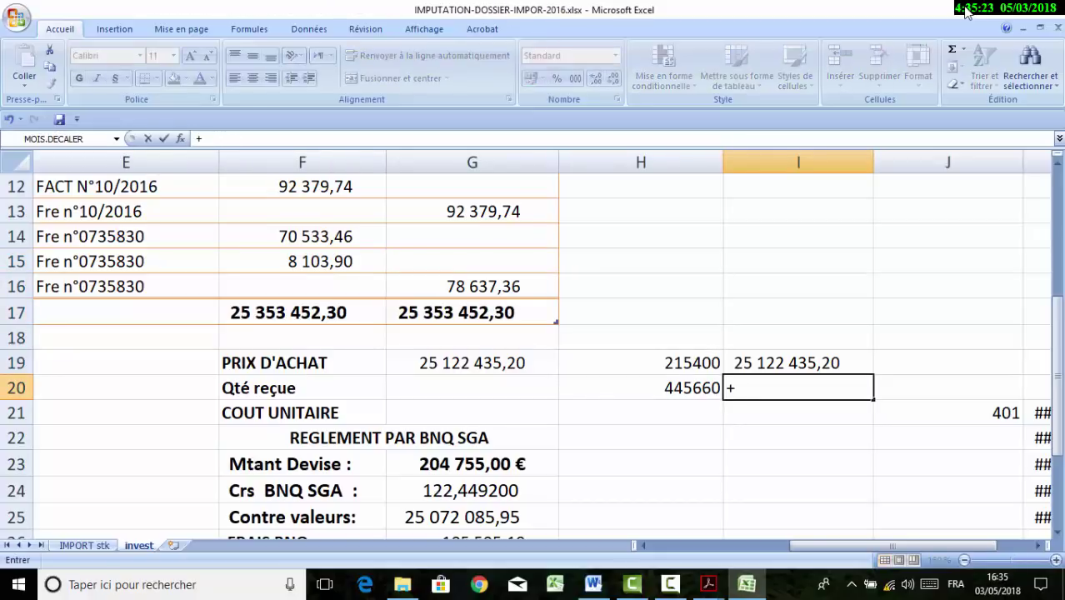
key(Up)
key(Up)
key(Up)
key(Up)
key(Up)
key(Left)
key(Left)
key(Left)
key(Return)
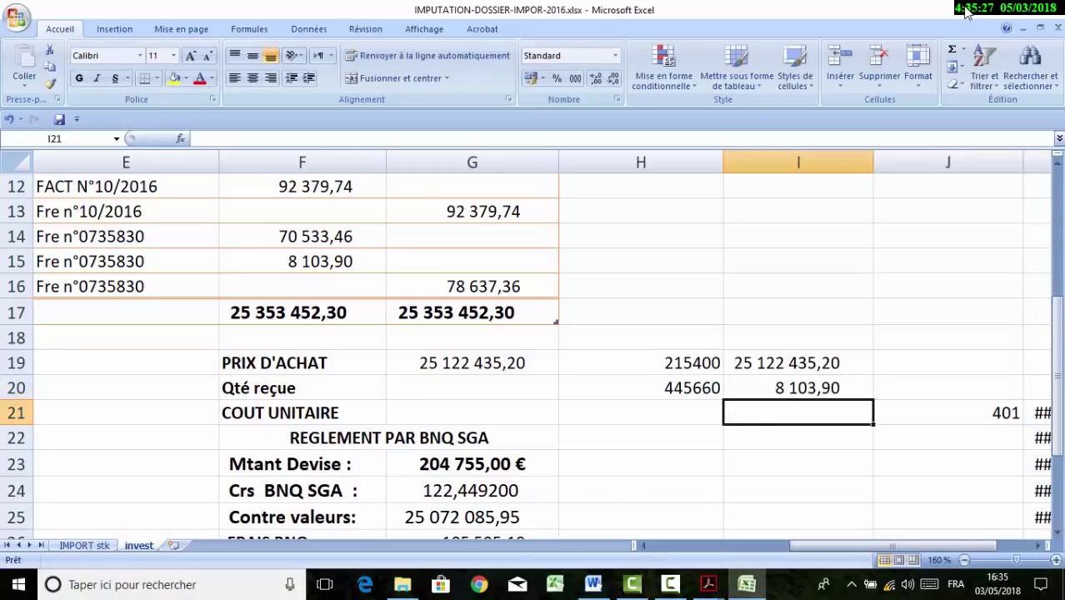
Total the debit amounts of accounts 215400 and 445660 in I21 with SOMME over I19:I20
key(Left)
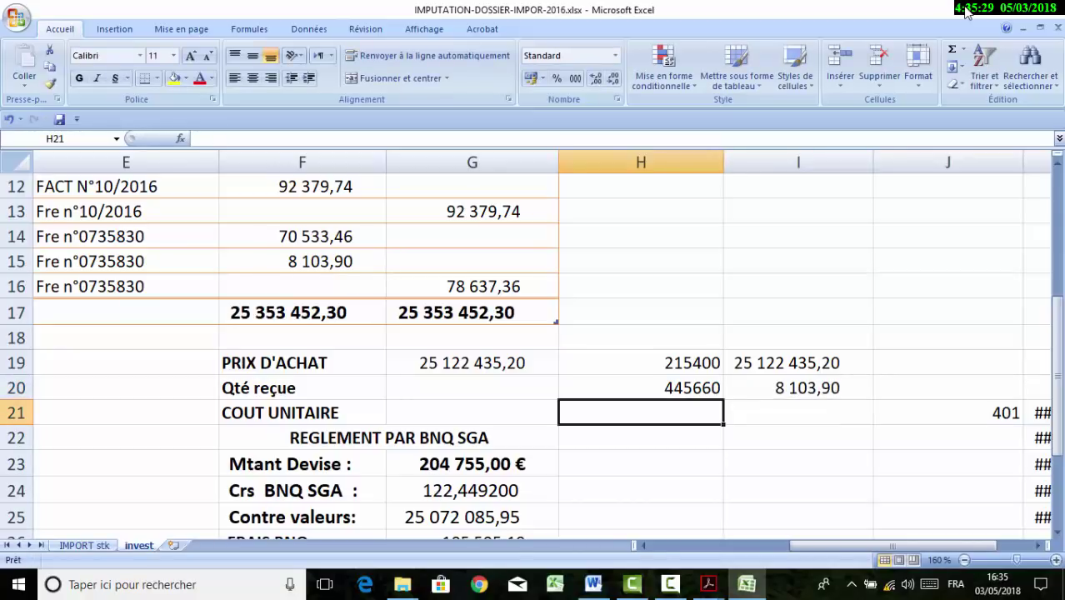
key(Up)
key(Up)
key(Down)
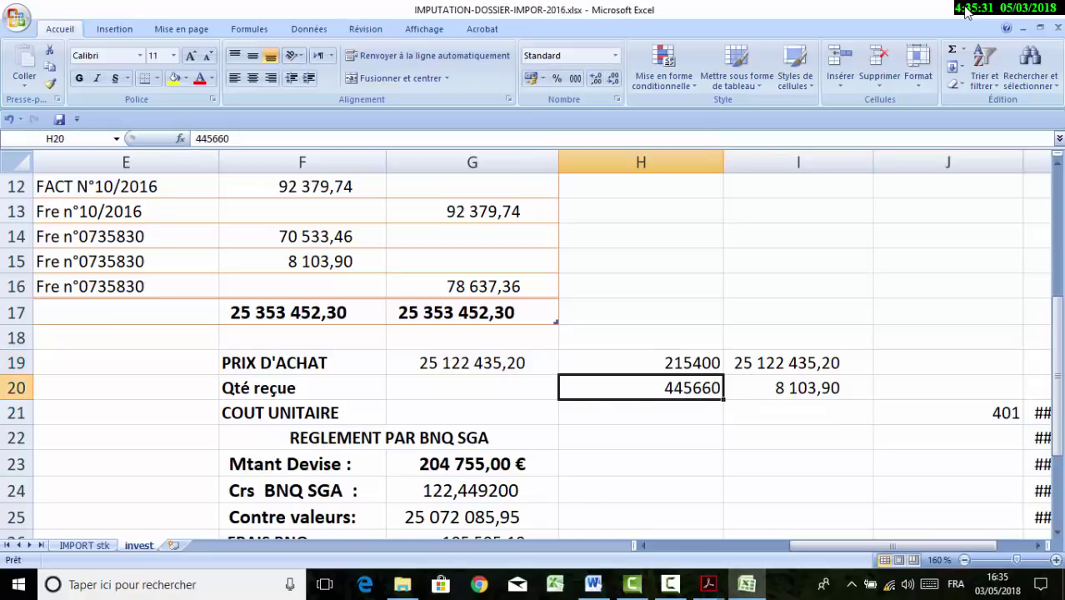
key(Up)
key(Right)
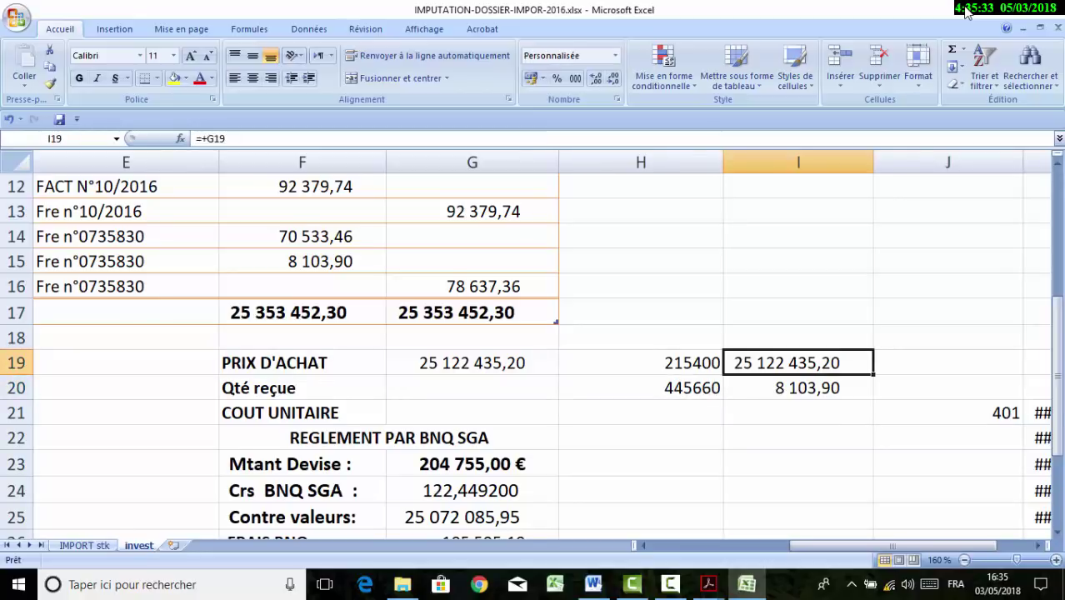
scroll(967, 11, down, 3)
scroll(967, 11, up, 2)
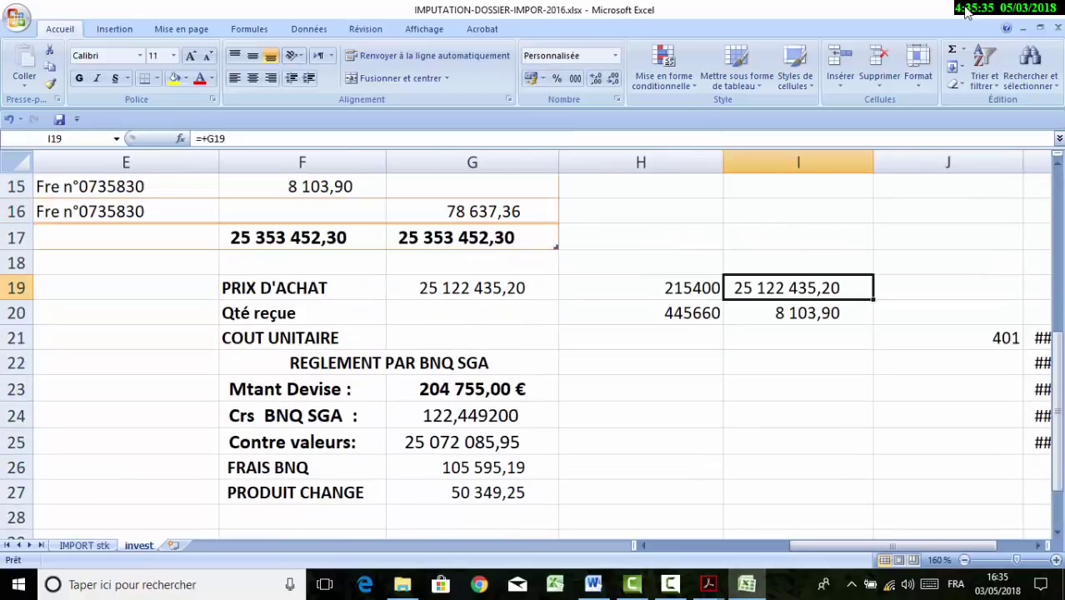
key(Down)
key(Down)
key(alt+=)
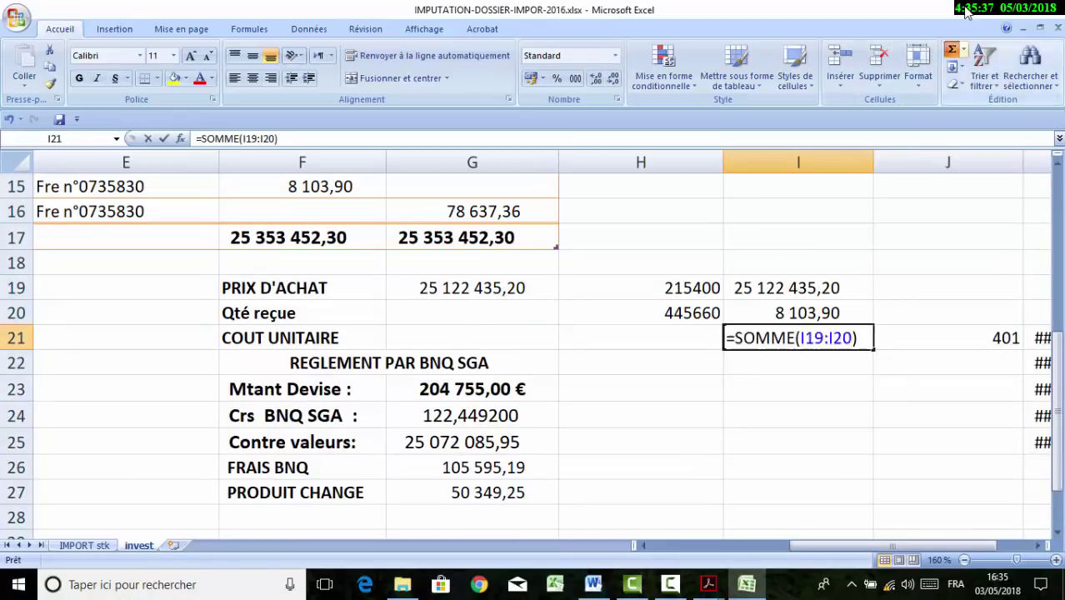
key(Return)
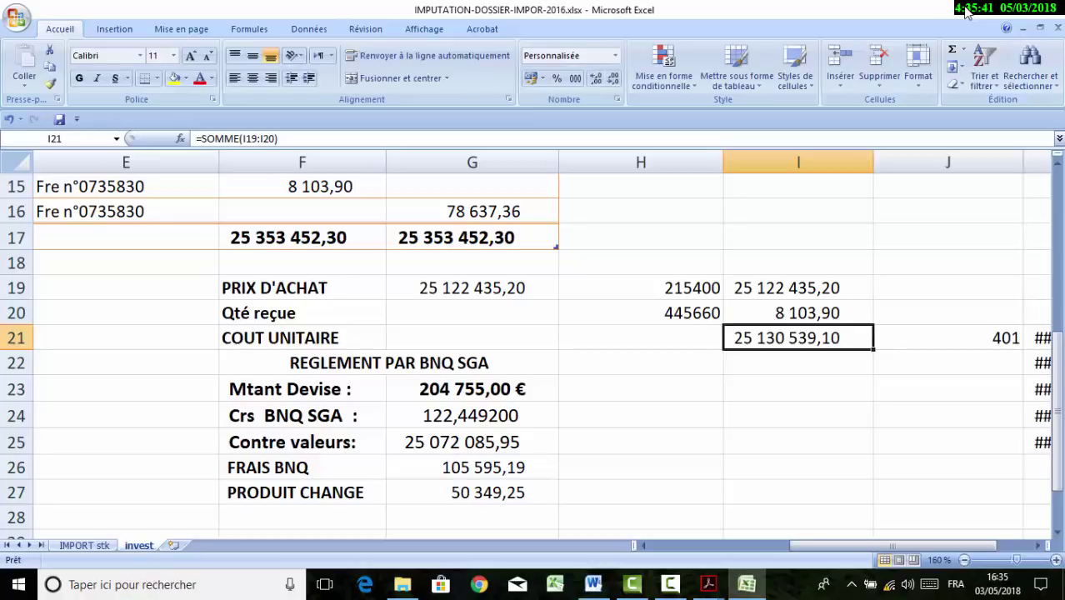
Check the sum of the debit amounts in F8:F16 of the import table
scroll(965, 10, up, 4)
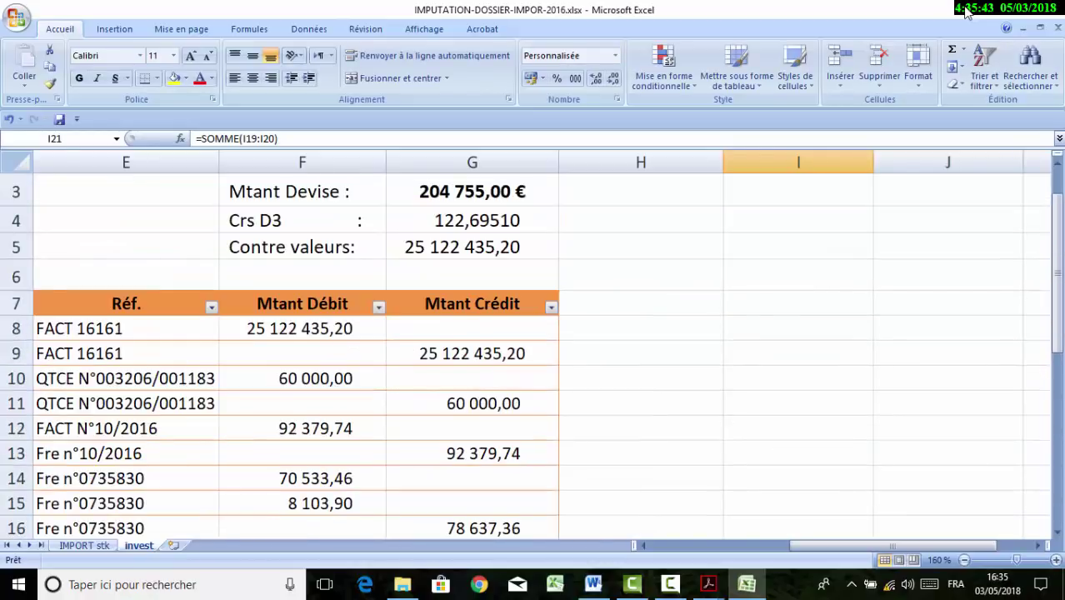
drag(302, 328, 301, 469)
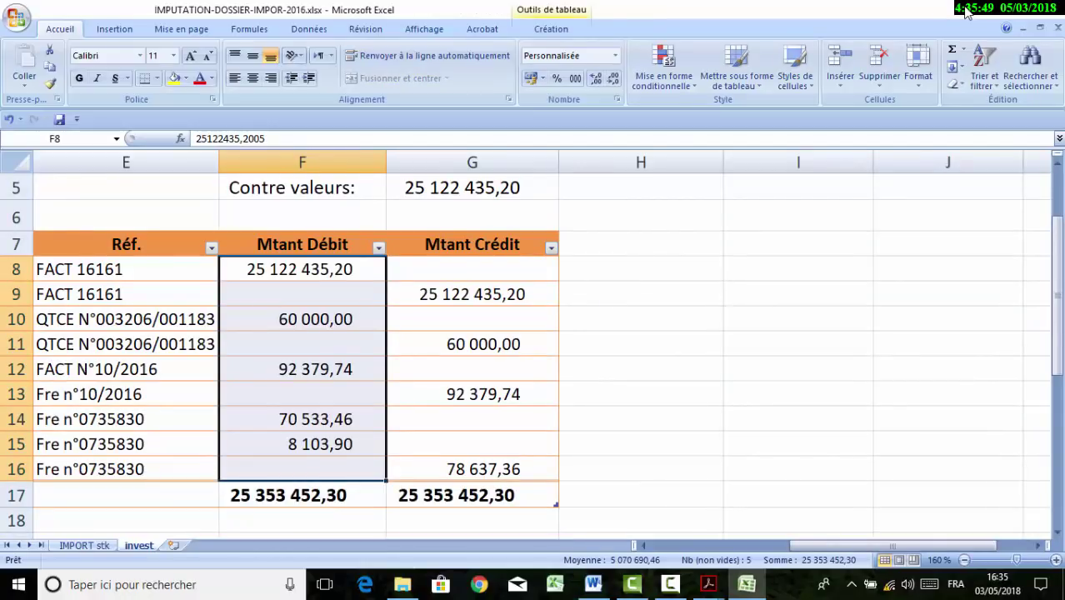
drag(801, 546, 800, 546)
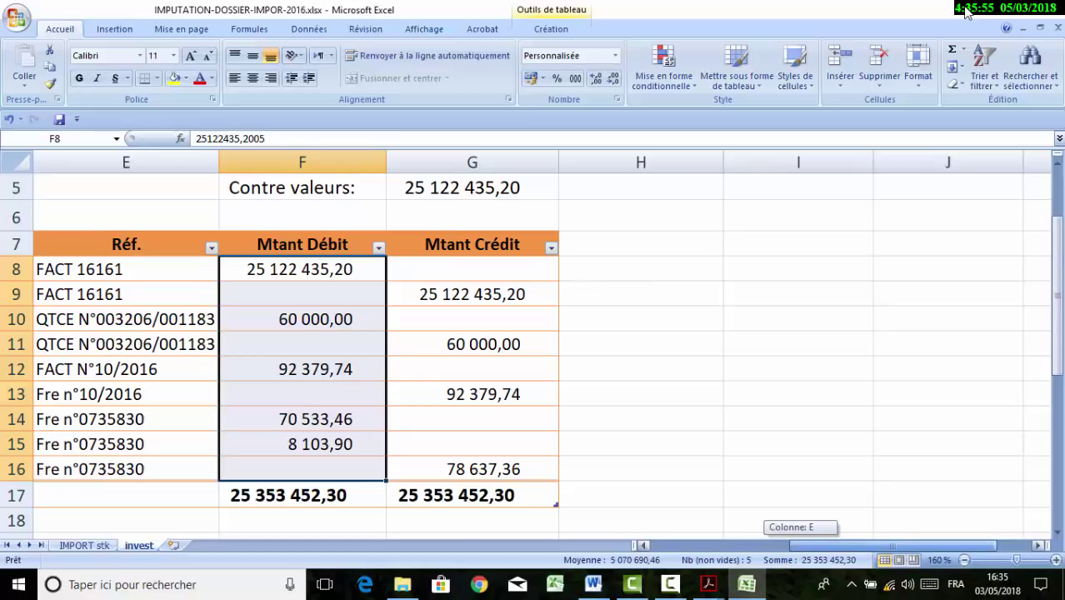
drag(801, 546, 821, 546)
Fit column K to its contents and check the sum of the account 401 credit amounts in K21:K24
scroll(542, 350, down, 5)
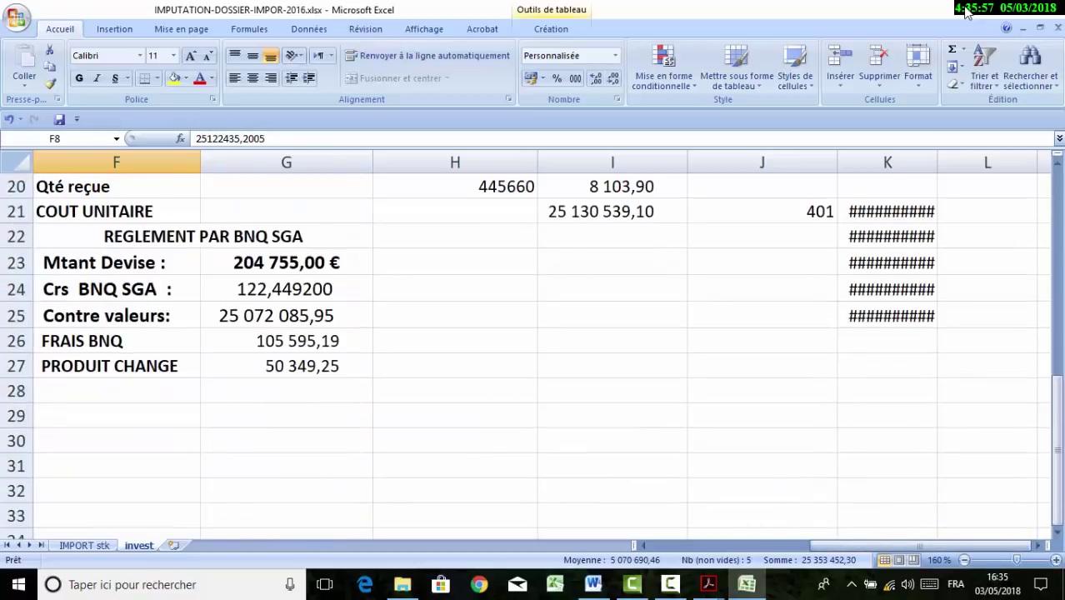
double_click(938, 163)
drag(912, 212, 912, 289)
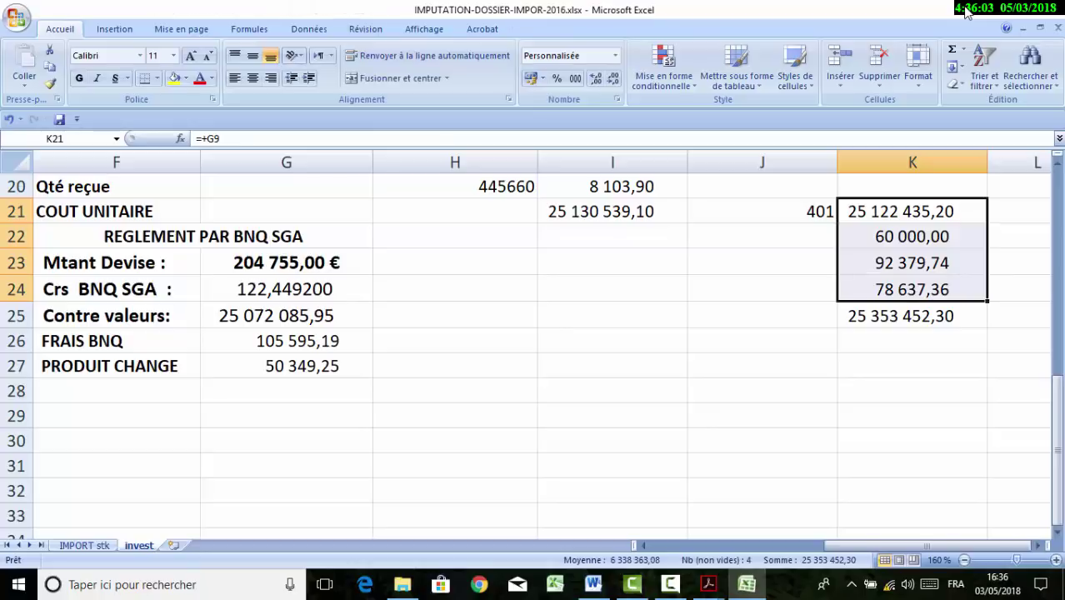
scroll(534, 350, up, 2)
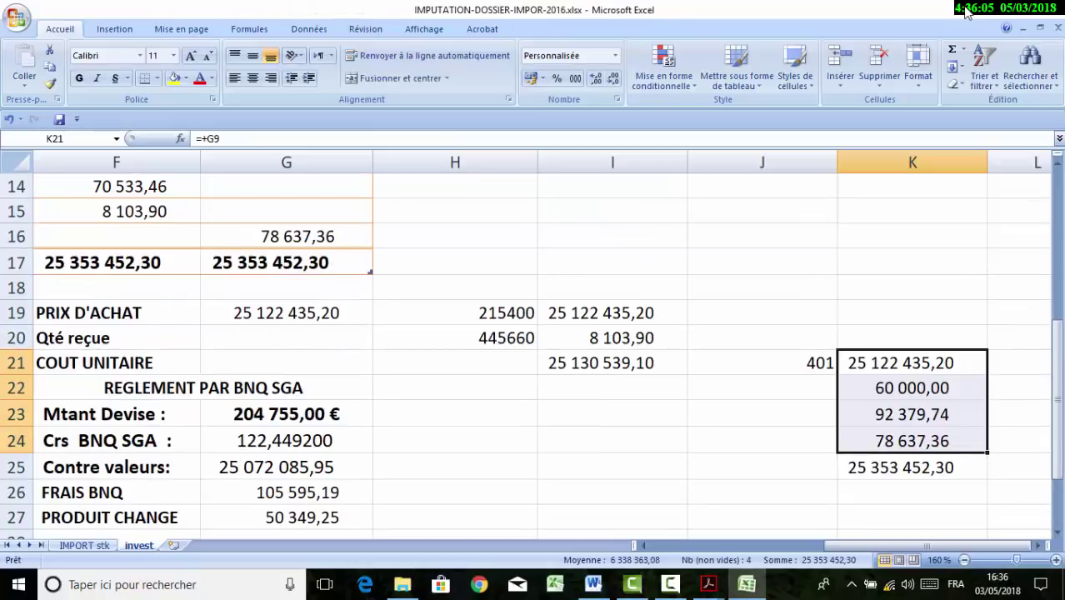
Replace the purchase price formula in G19 with =F8+F10+F14 to add up debit amounts from the import table
key(Left)
key(Left)
key(Up)
key(Up)
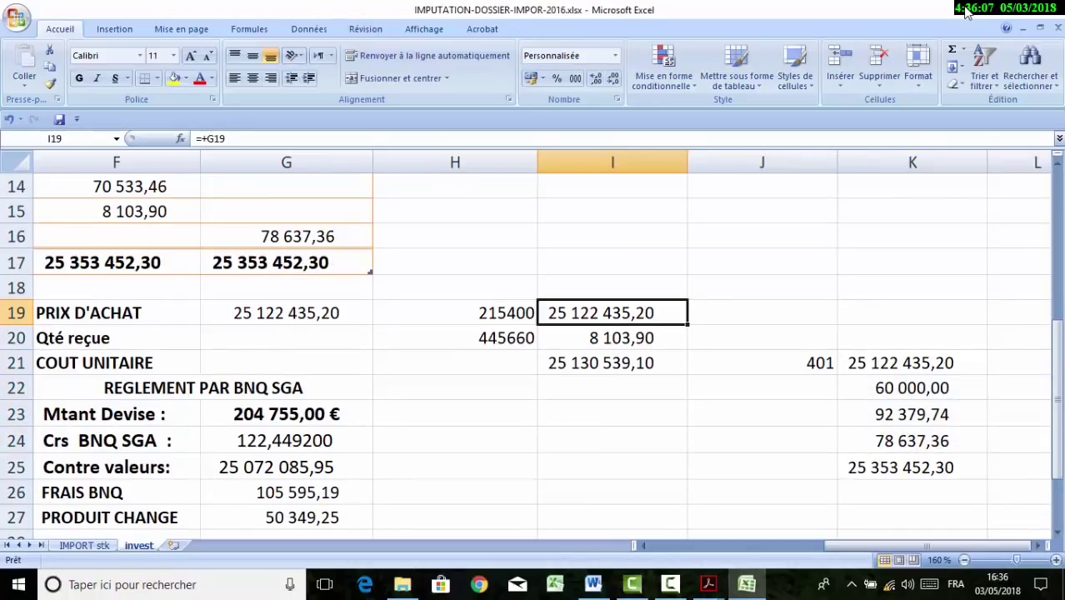
key(Left)
key(Left)
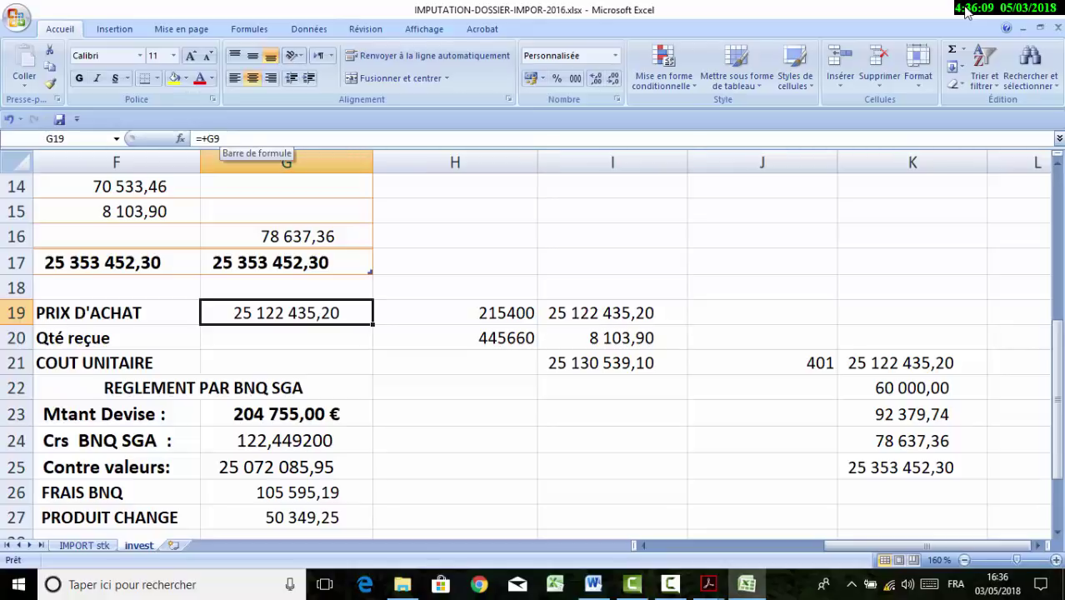
key(F2)
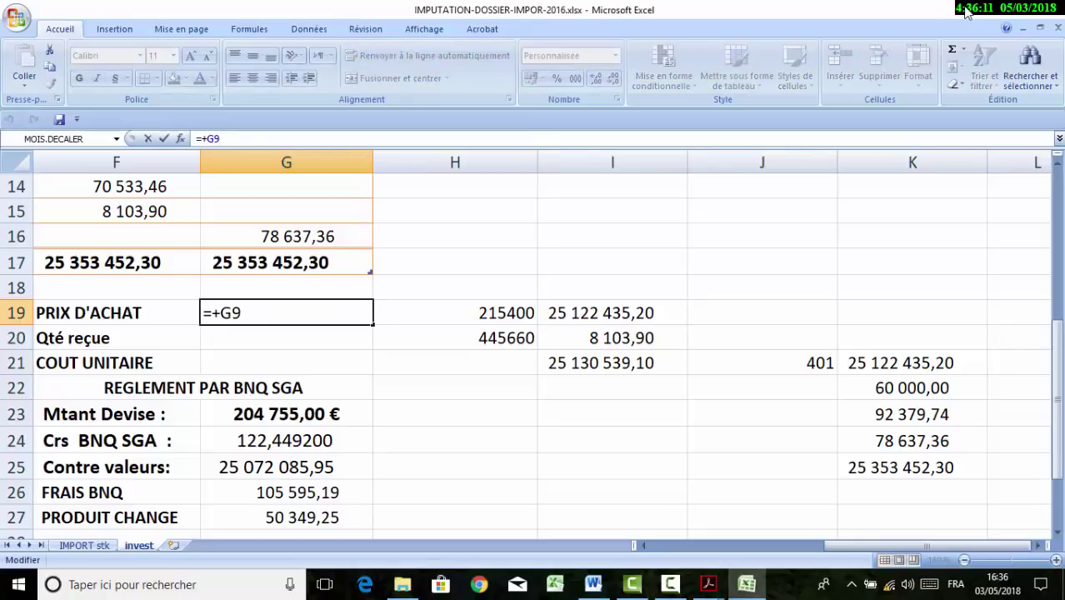
key(BackSpace)
key(BackSpace)
key(BackSpace)
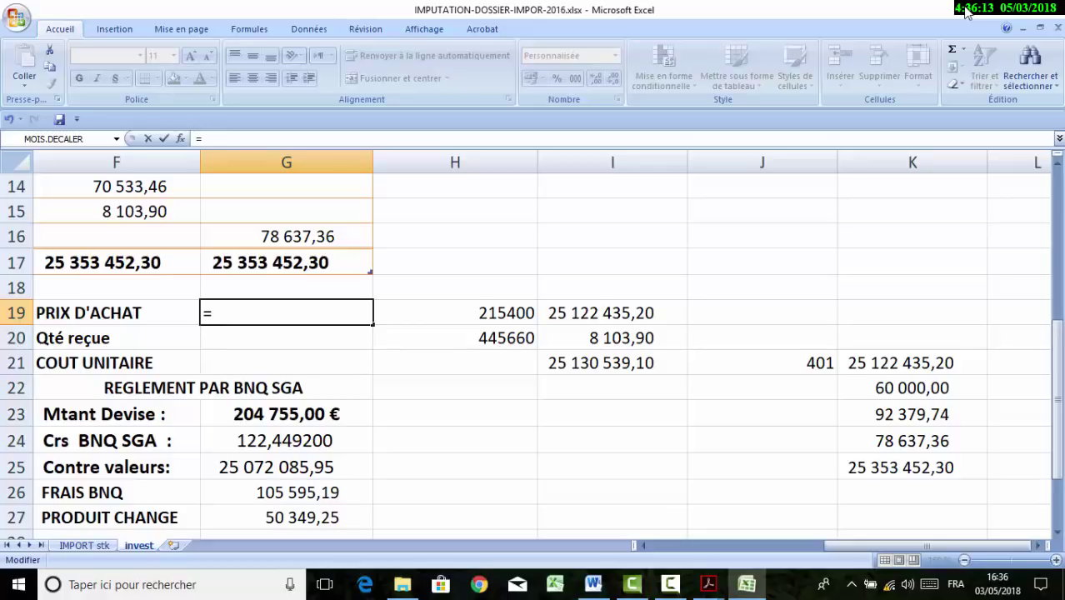
drag(927, 546, 788, 545)
scroll(542, 350, up, 5)
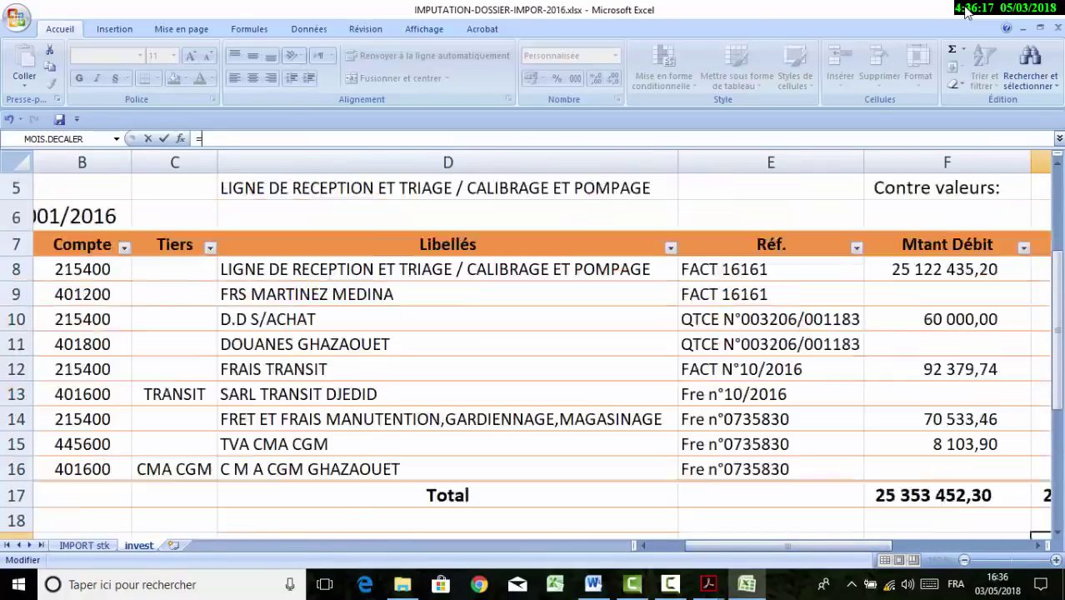
click(947, 373)
key(Down)
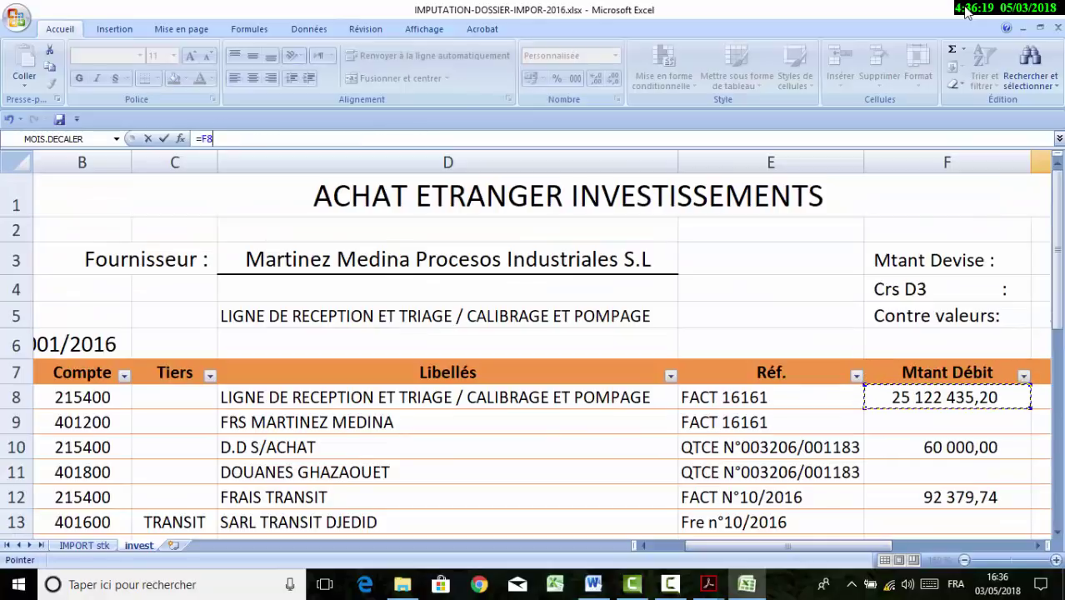
text(+)
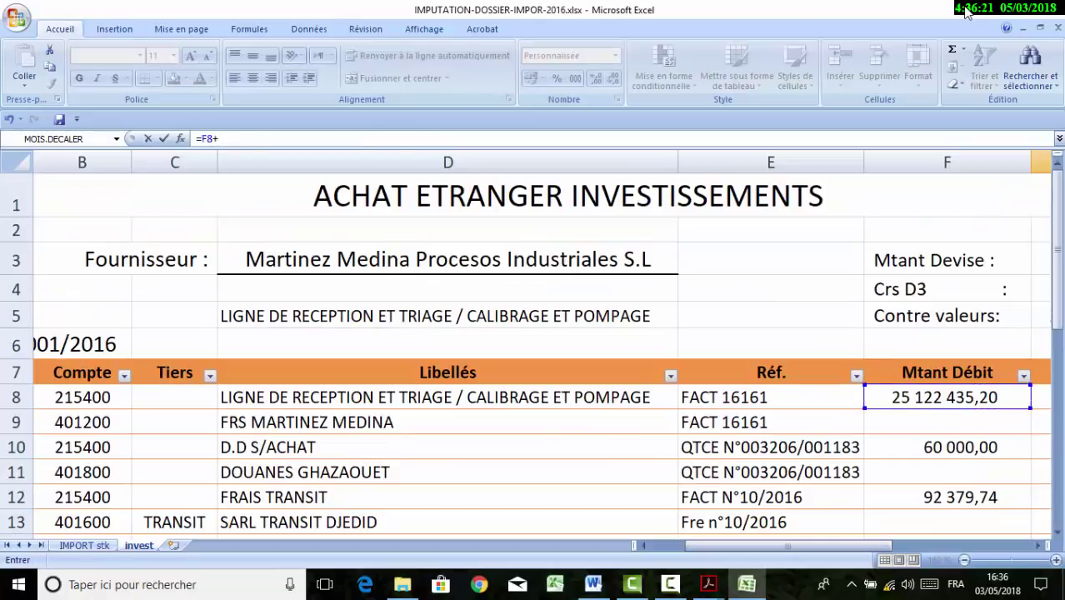
key(Down)
key(Down)
text(+)
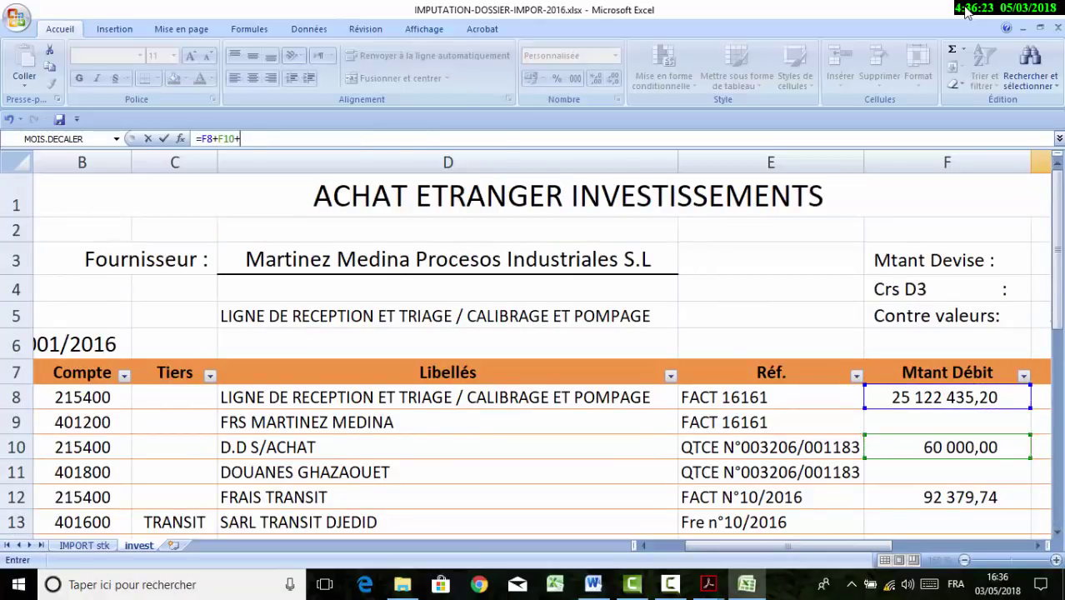
key(Down)
key(Down)
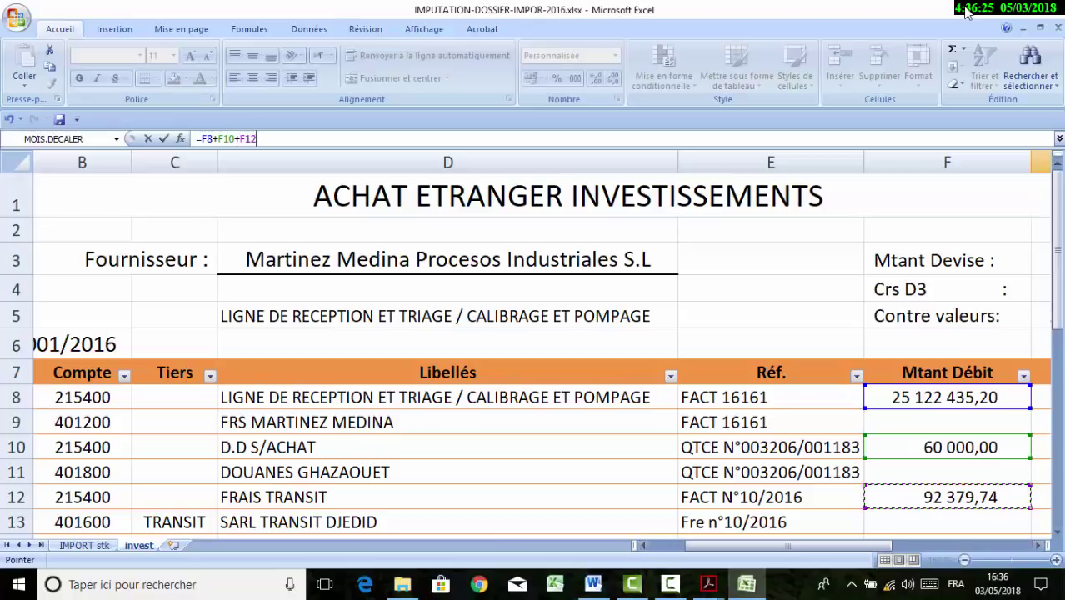
drag(846, 546, 916, 546)
scroll(533, 350, down, 2)
key(Down)
key(Down)
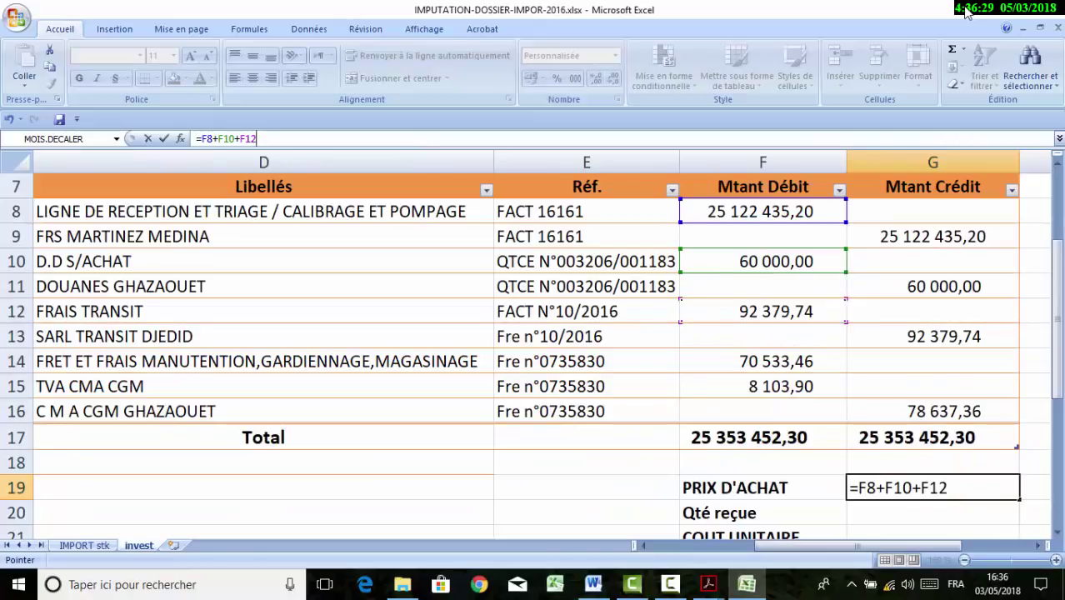
key(Return)
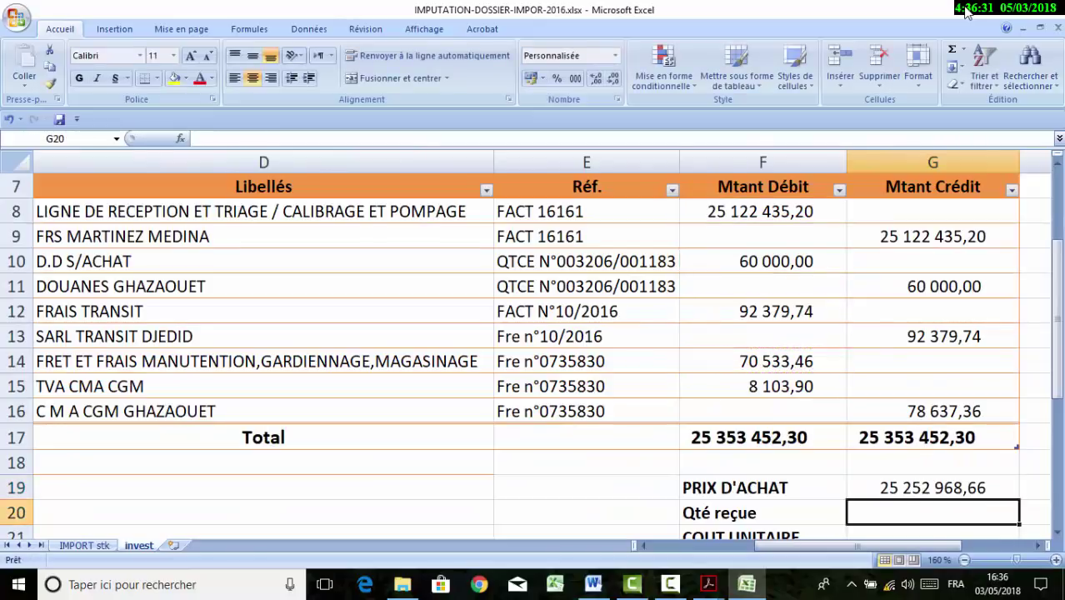
Check the debit total in I21 and the TVA debit amount in F15
scroll(534, 350, right, 2)
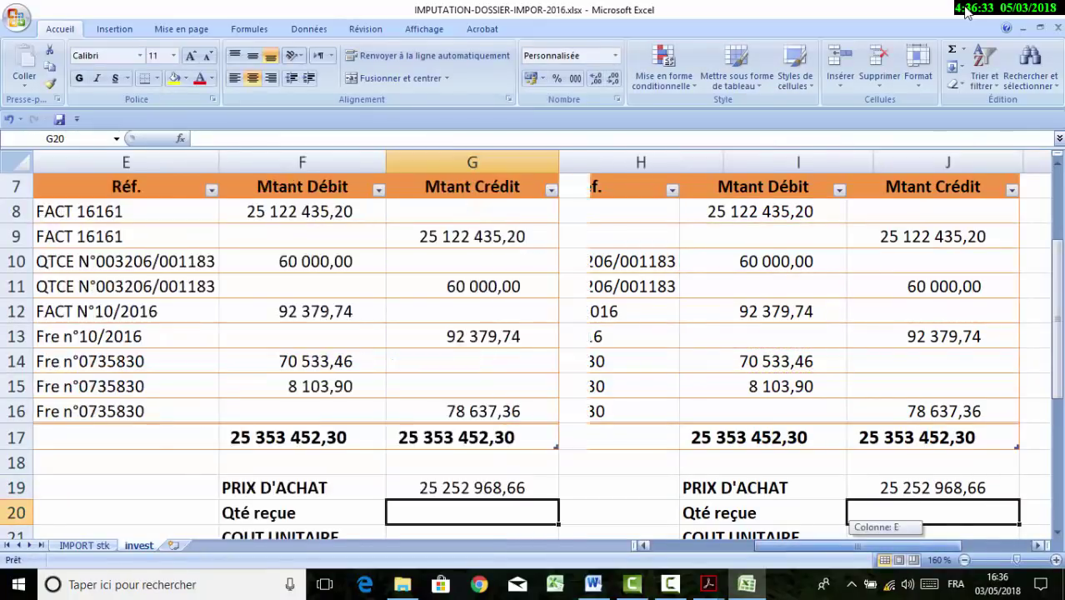
scroll(967, 12, down, 2)
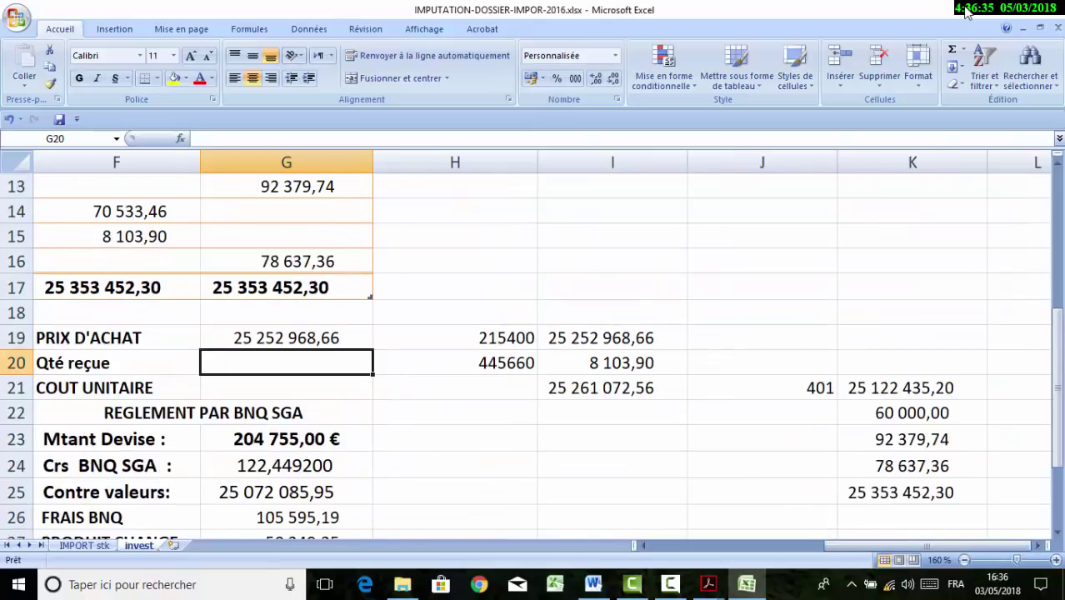
click(612, 387)
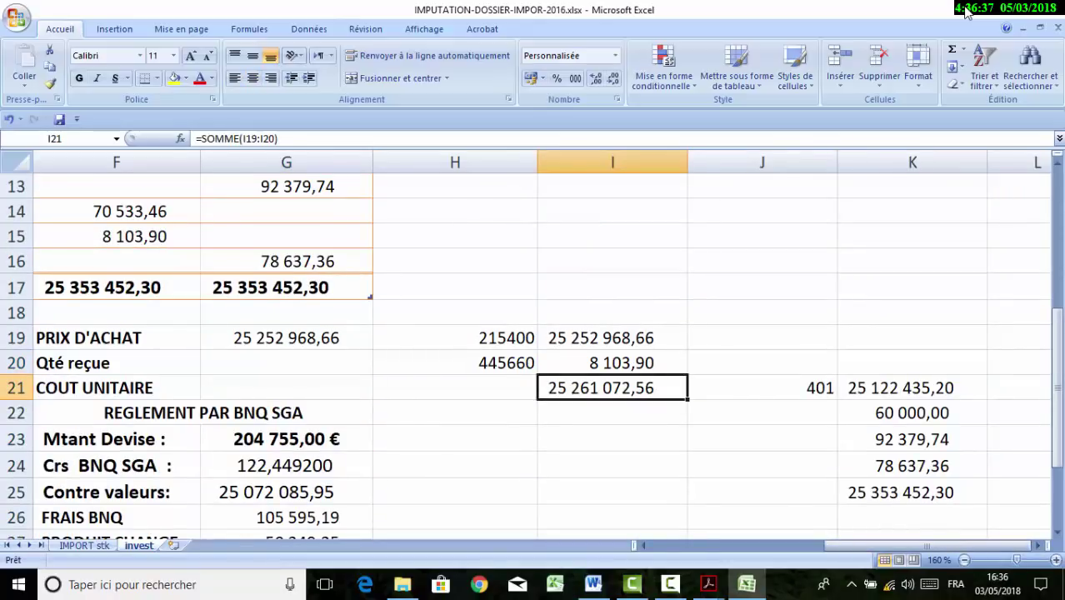
key(Up)
key(Up)
key(Up)
key(Up)
key(Up)
key(Up)
key(Left)
key(Left)
key(Left)
scroll(967, 11, up, 2)
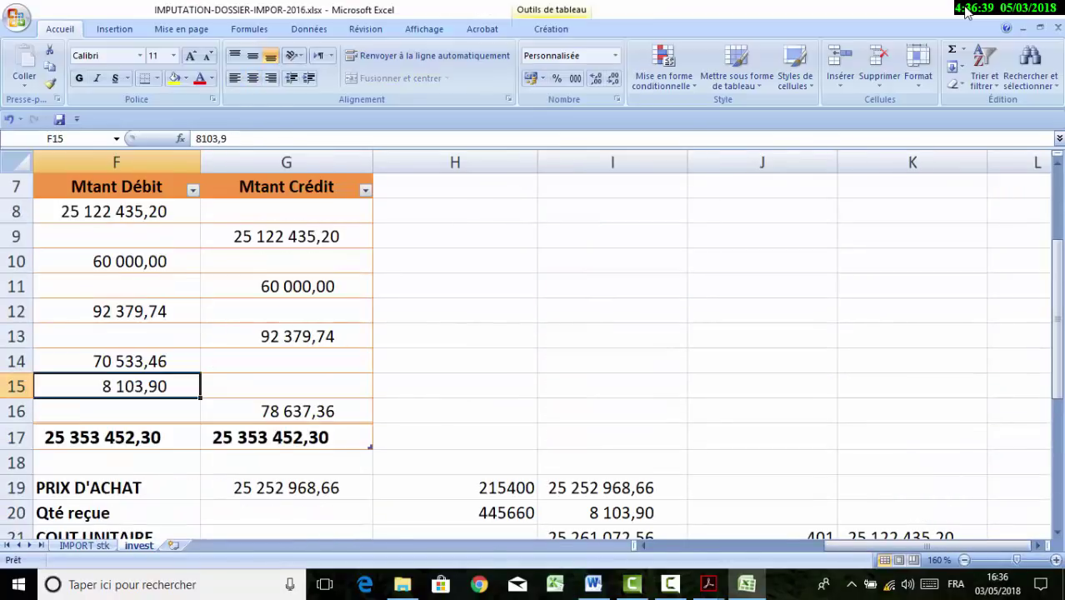
Check the sum of the debit amounts in F8:F15
key(Up)
key(Up)
key(Up)
key(Up)
key(Up)
key(Up)
key(Up)
key(shift+Down)
key(shift+Down)
key(shift+Down)
key(shift+Down)
key(shift+Down)
key(shift+Down)
key(shift+Down)
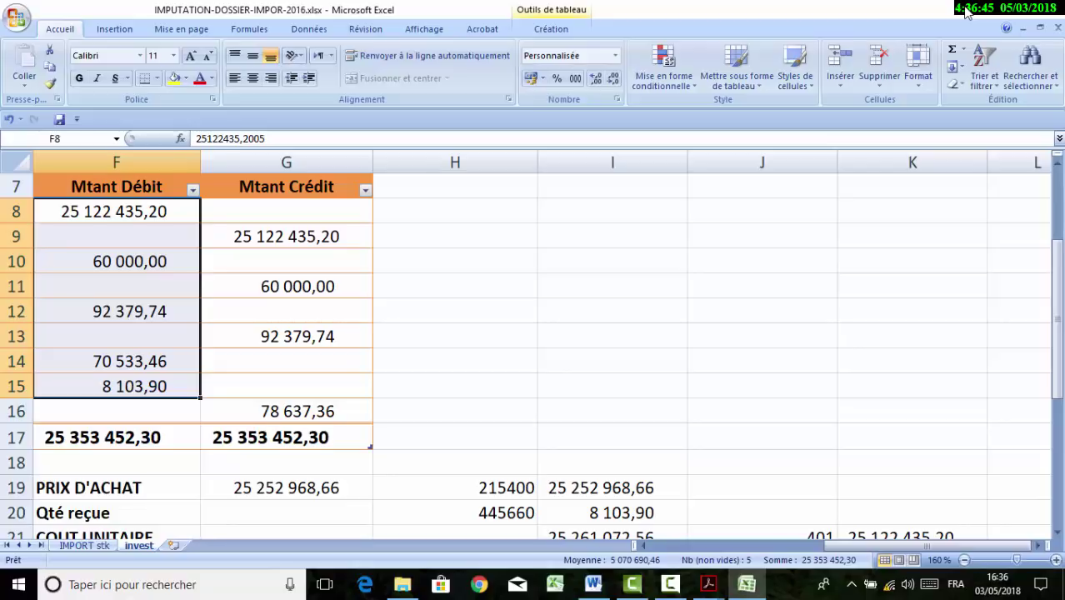
Check the sum of the credit amounts in G8:G16
key(Right)
key(shift+Down)
key(shift+Down)
key(shift+Down)
key(shift+Down)
key(shift+Down)
key(shift+Down)
key(shift+Down)
key(shift+Down)
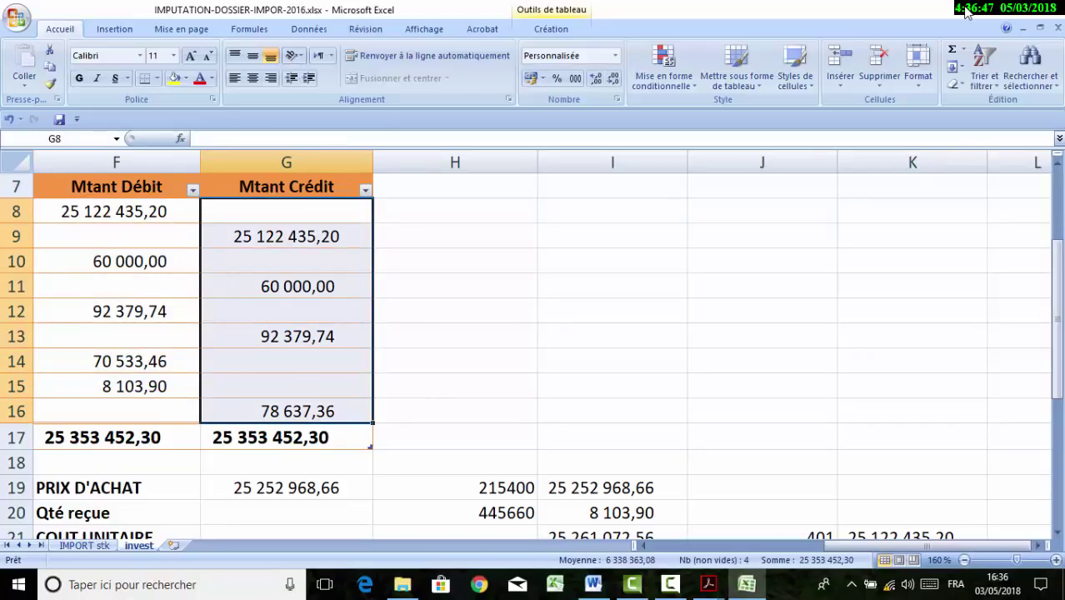
Examine the account 401 credit formulas one by one from K21 down to the total in K25
drag(927, 546, 927, 546)
scroll(967, 12, down, 1)
click(911, 462)
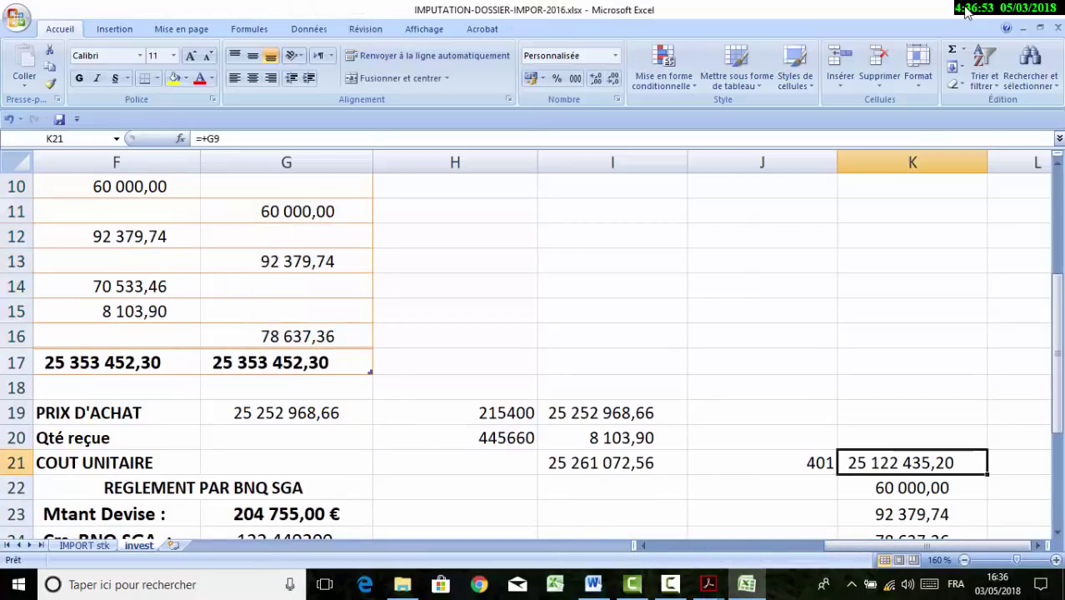
key(Down)
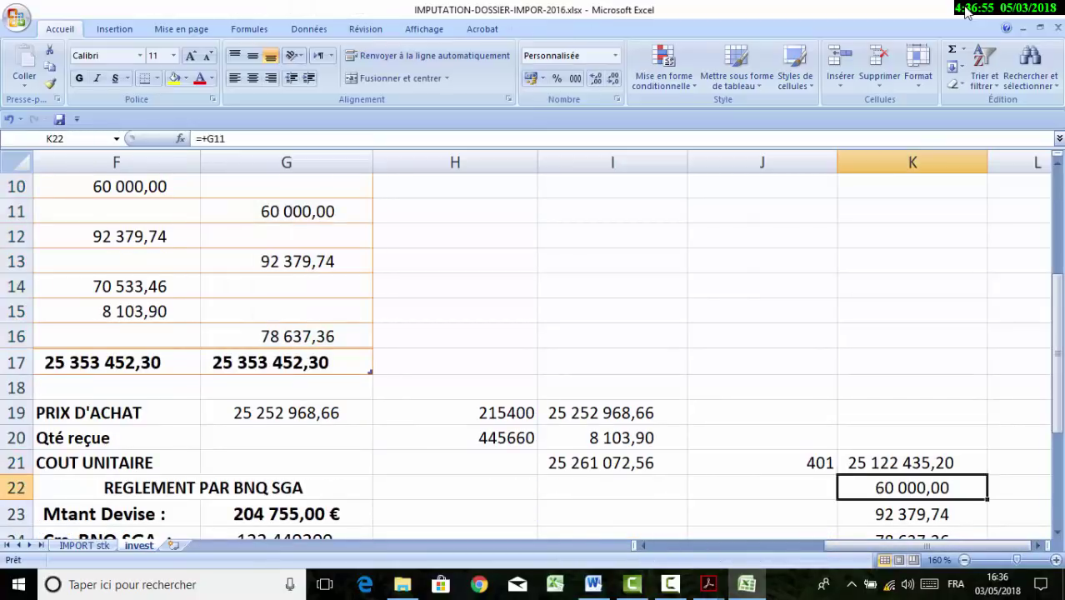
key(Down)
scroll(967, 12, down, 2)
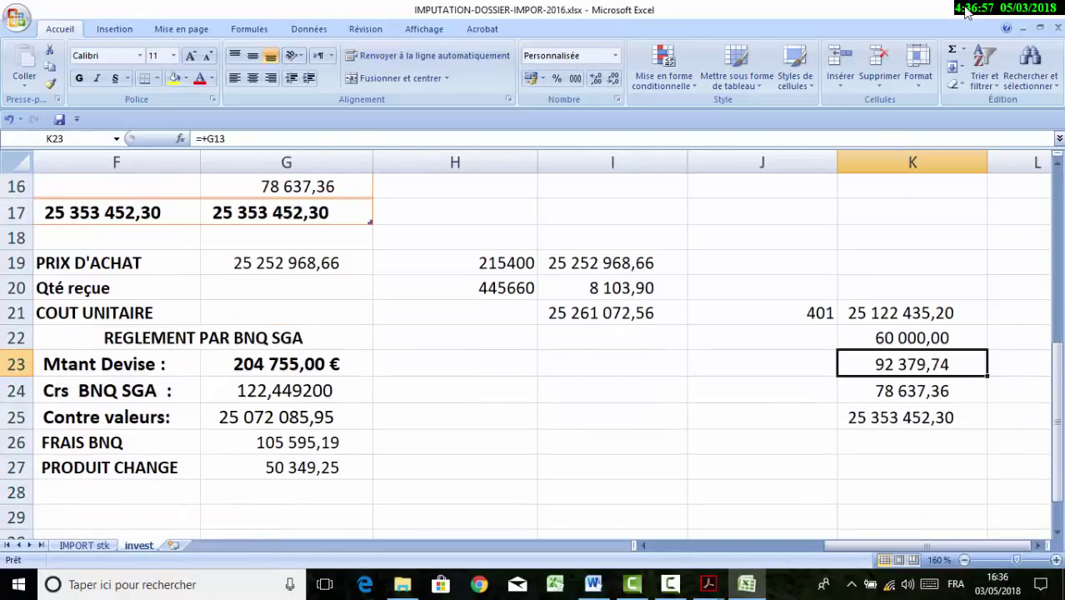
key(Down)
scroll(967, 11, up, 1)
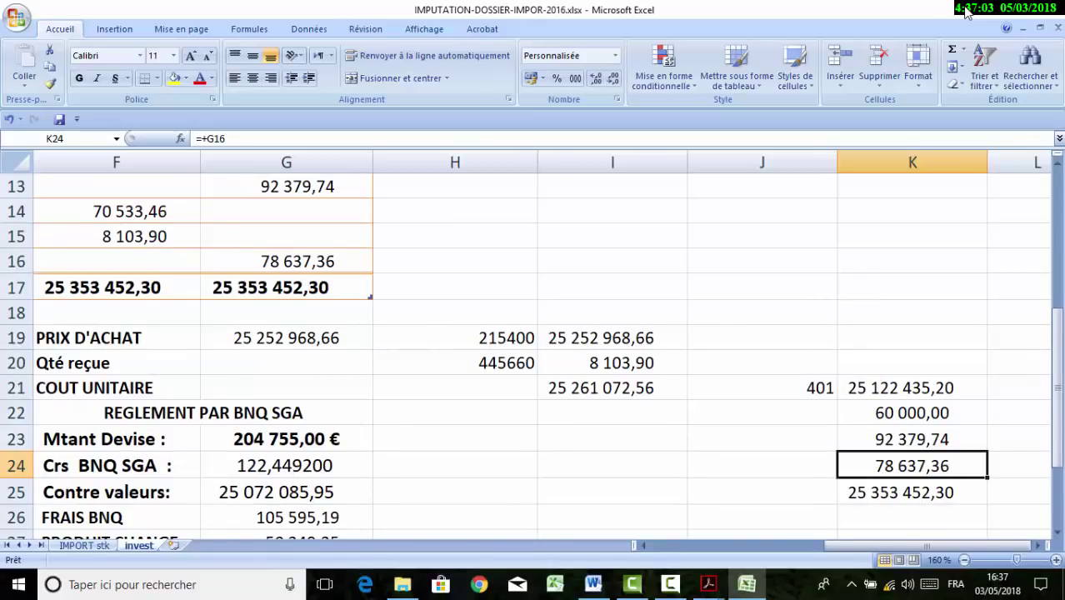
key(Down)
Add the missing transit cost to the purchase price formula in G19, making it =F8+F10+F14+F12
key(ctrl+Up)
key(ctrl+Left)
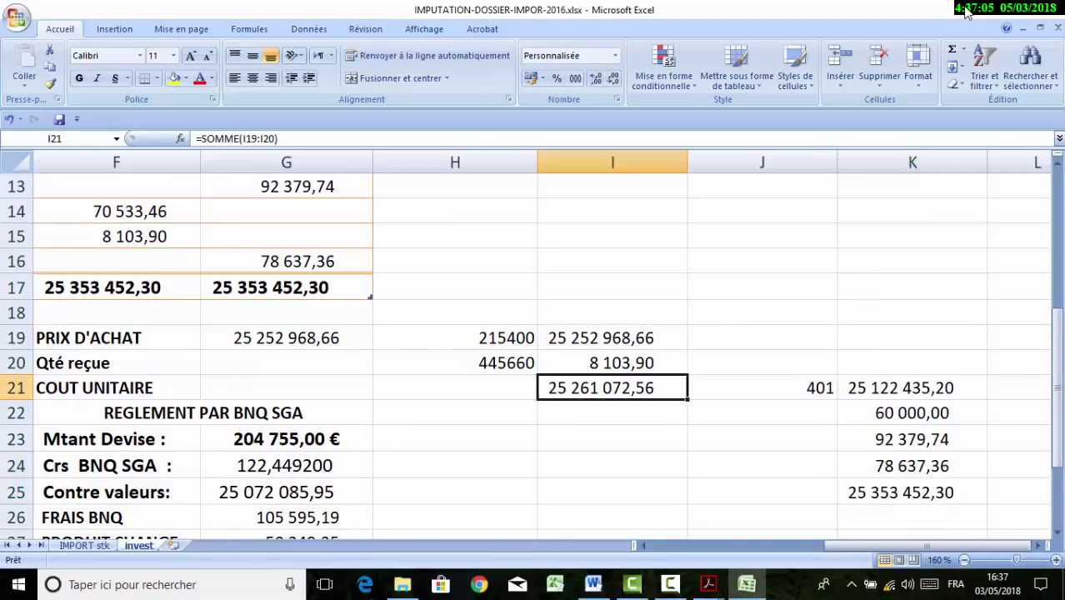
key(Up)
key(Up)
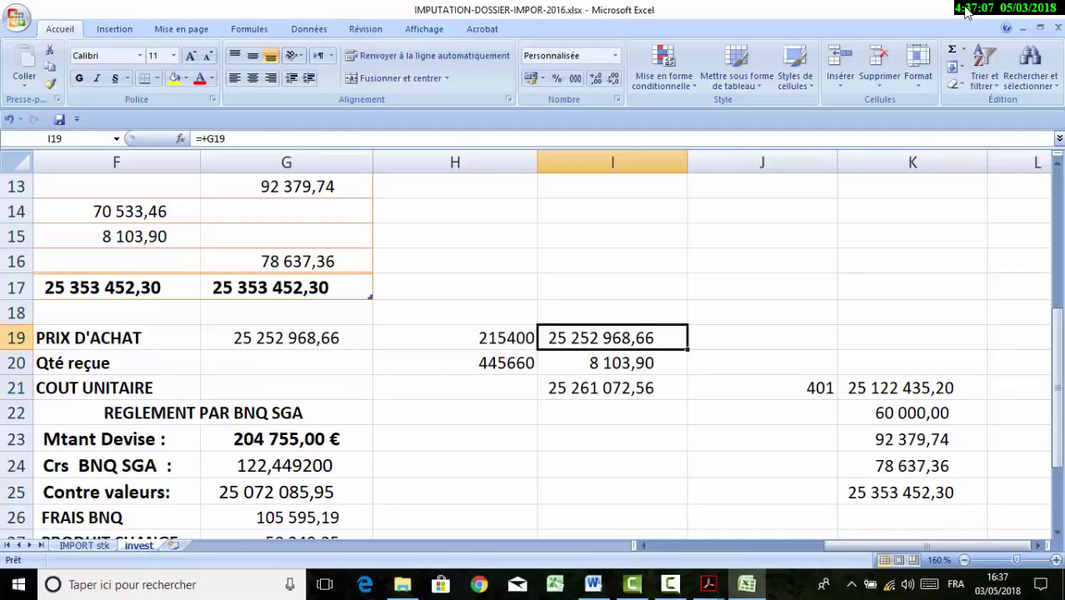
key(Left)
key(Left)
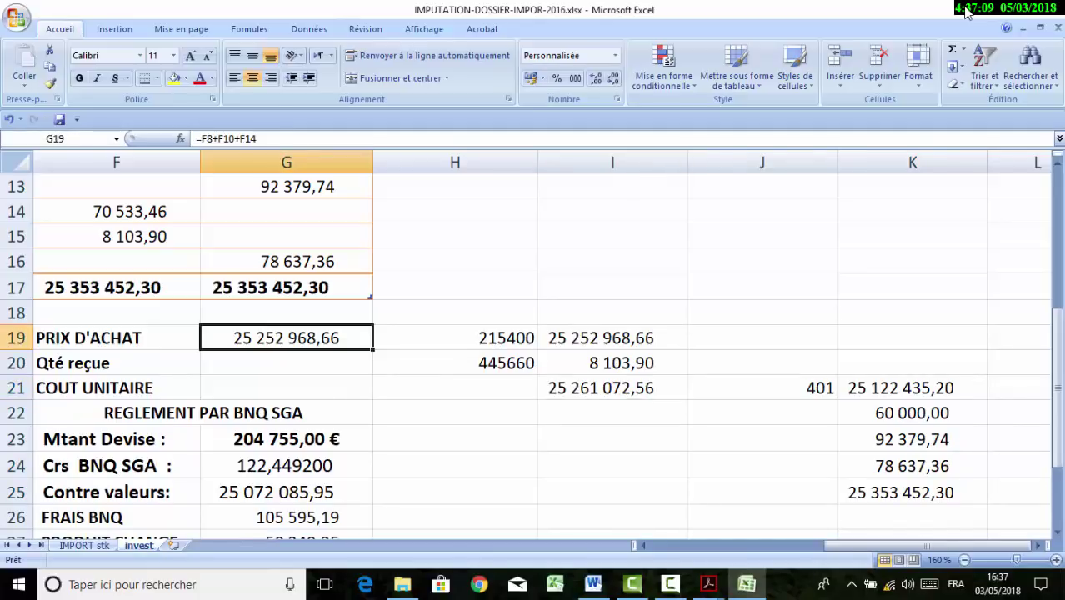
key(F2)
scroll(967, 9, up, 2)
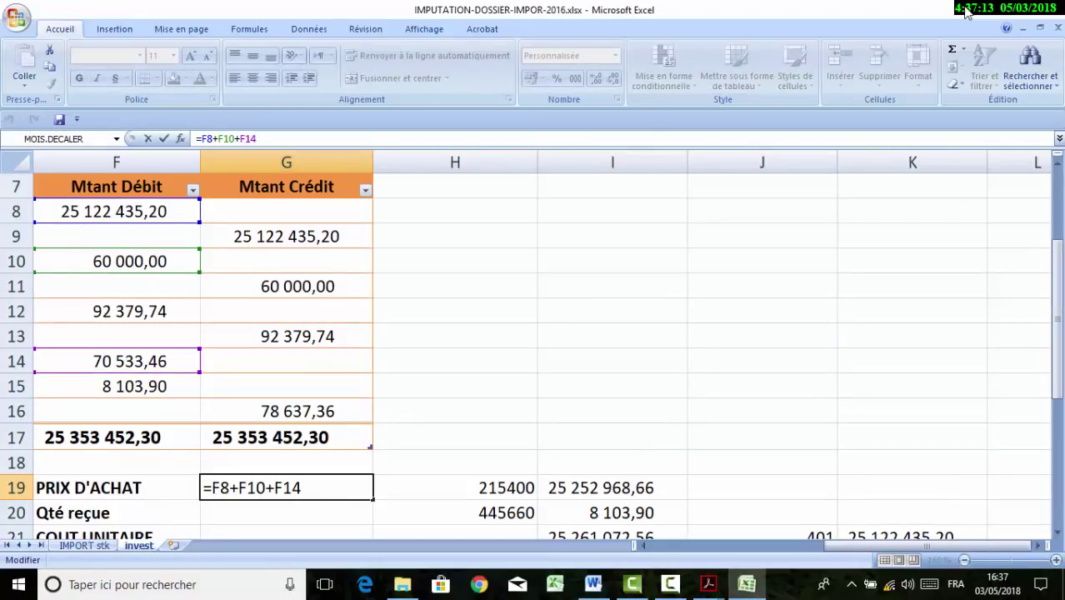
click(258, 139)
text(+F12)
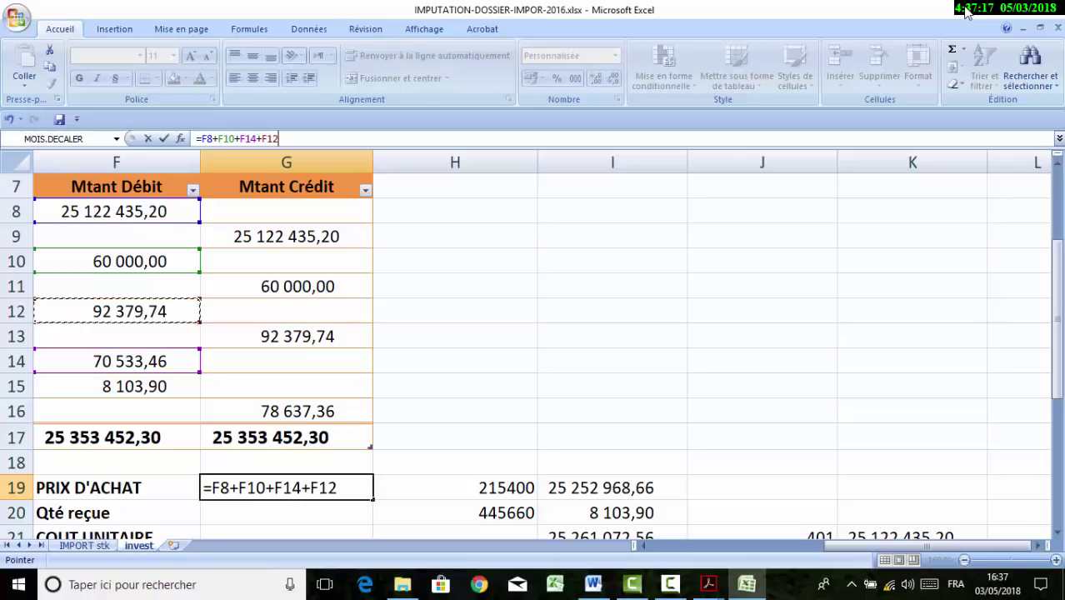
key(ctrl+Return)
key(Return)
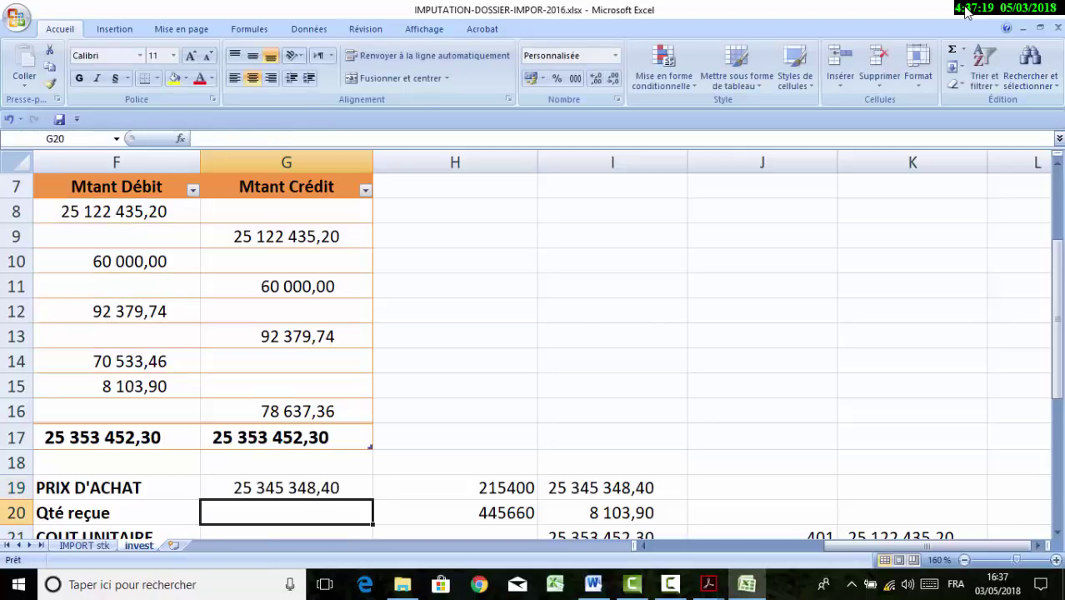
Compare the debit total in I21 with the account 401 credit total in K25
scroll(965, 10, down, 3)
key(Right)
key(Right)
key(Down)
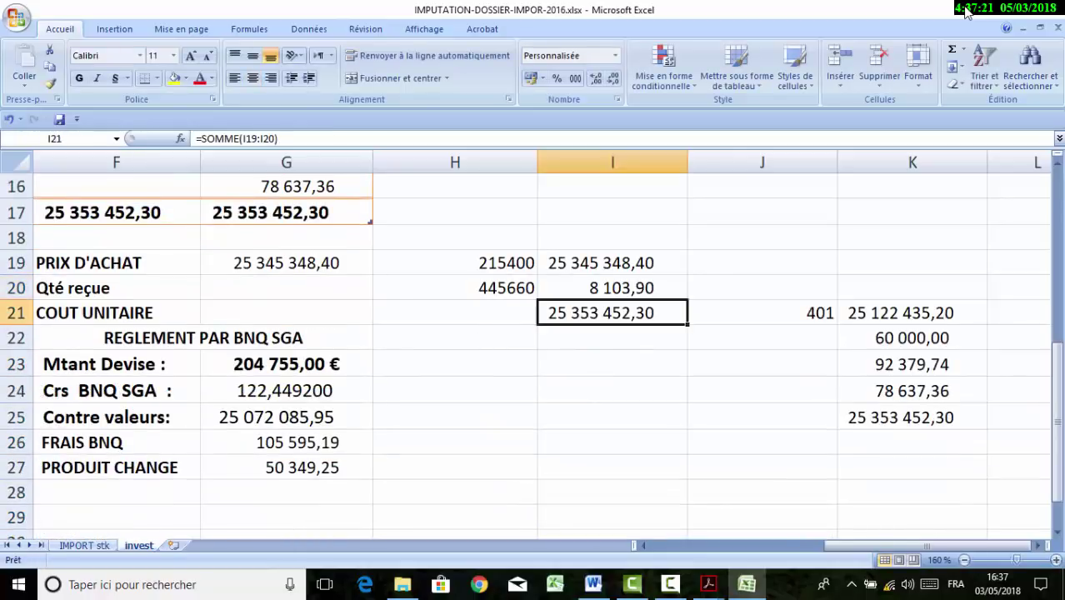
key(Right)
key(Right)
key(Down)
key(Down)
key(Down)
key(Down)
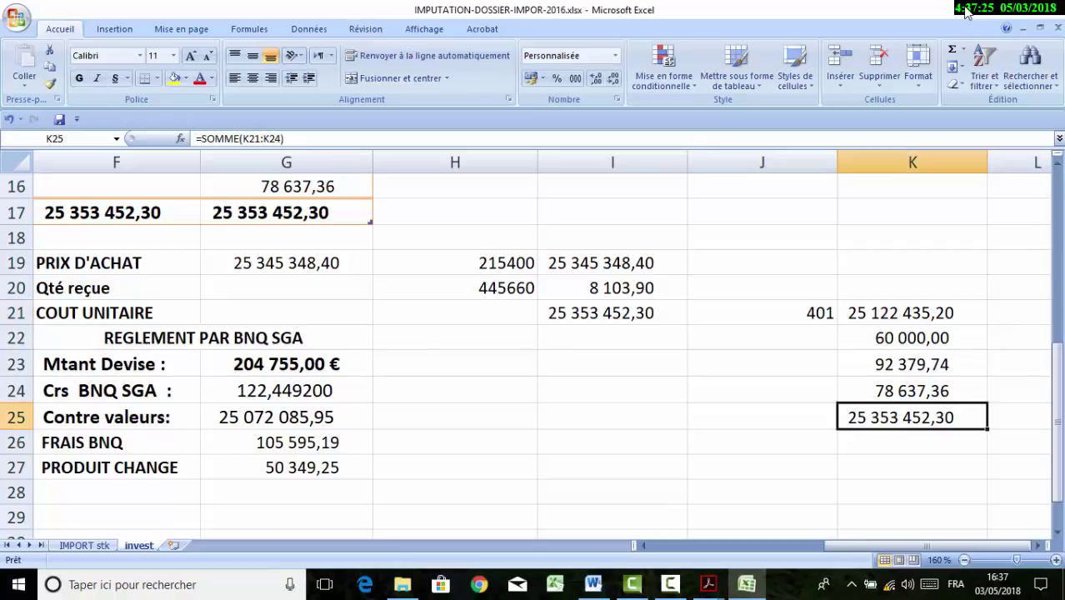
Check the debit account numbers 215400 and 445660 in H19:H20 of the sample entry
key(Left)
key(Left)
key(Left)
key(Up)
key(Up)
key(Up)
key(Up)
key(Up)
key(Up)
key(Down)
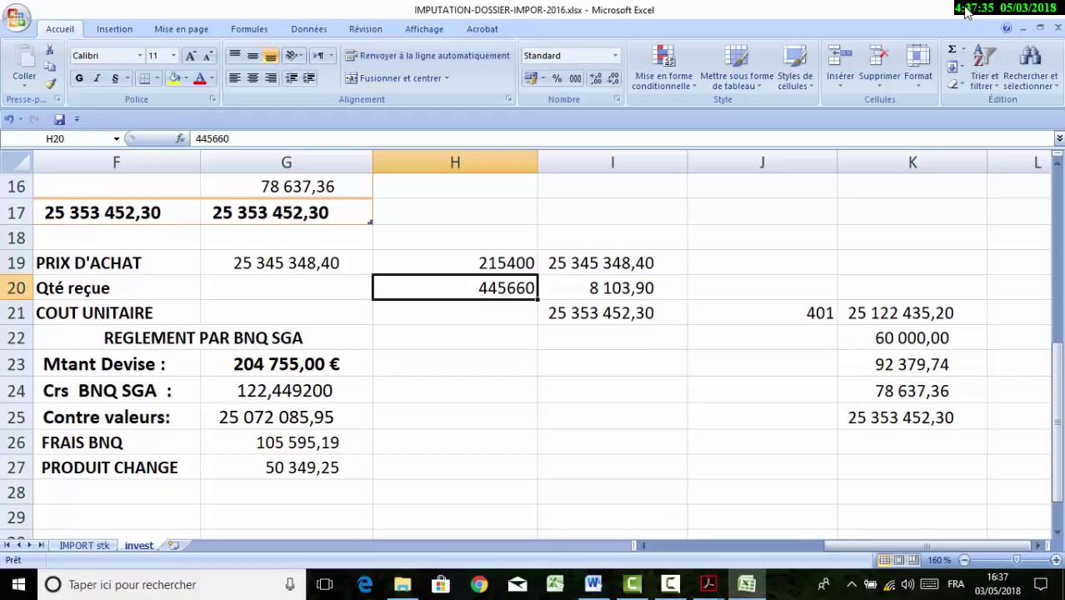
Examine the purchase price debit in I19 and the component amounts in F8, F10, F12 and F14
click(612, 263)
scroll(612, 263, up, 3)
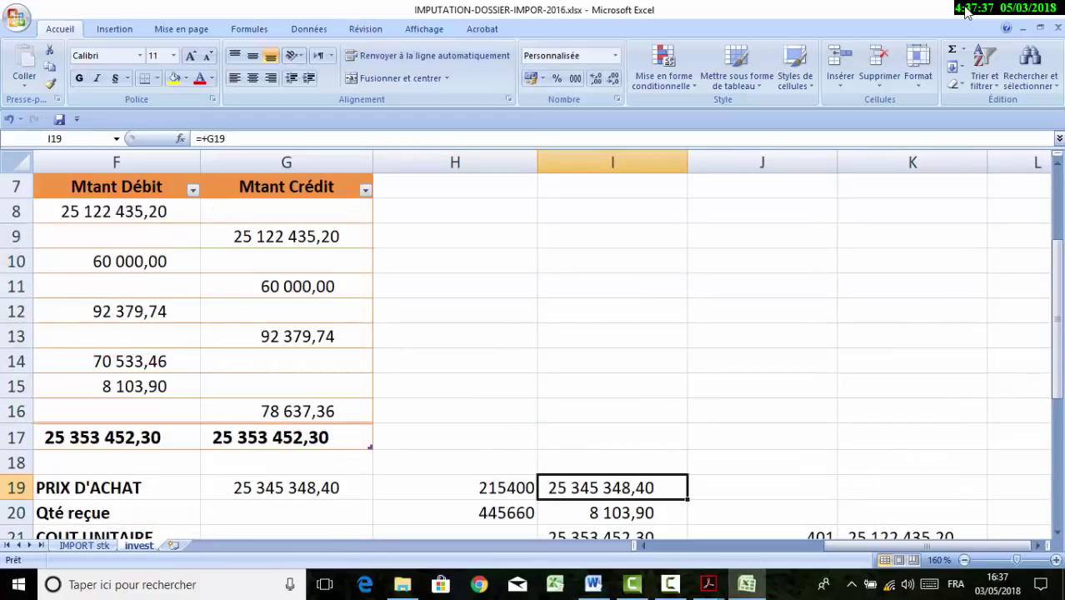
click(116, 210)
click(116, 261)
click(116, 311)
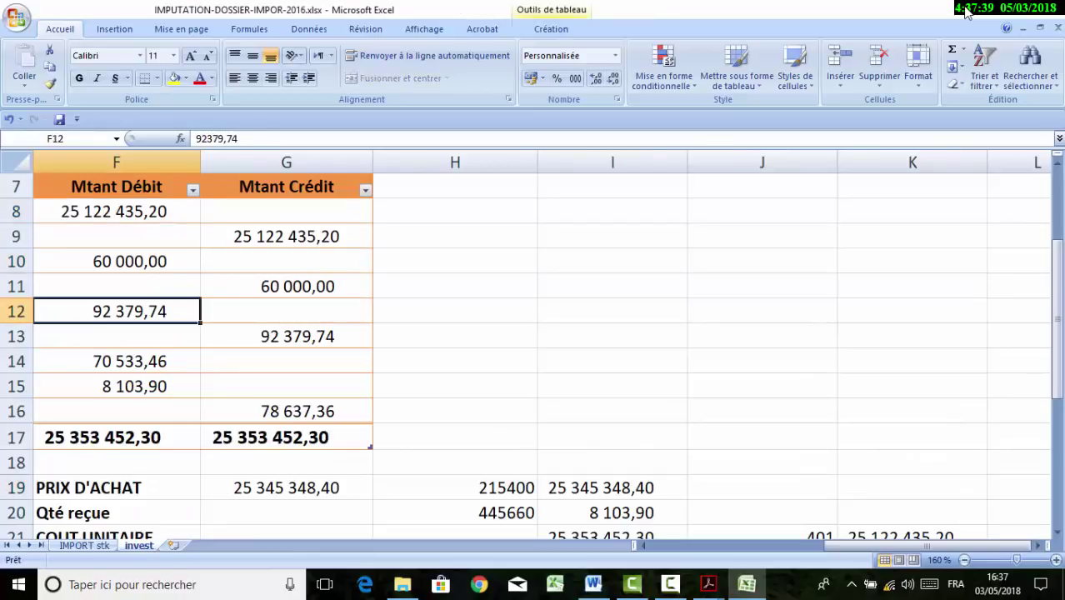
key(Down)
key(Down)
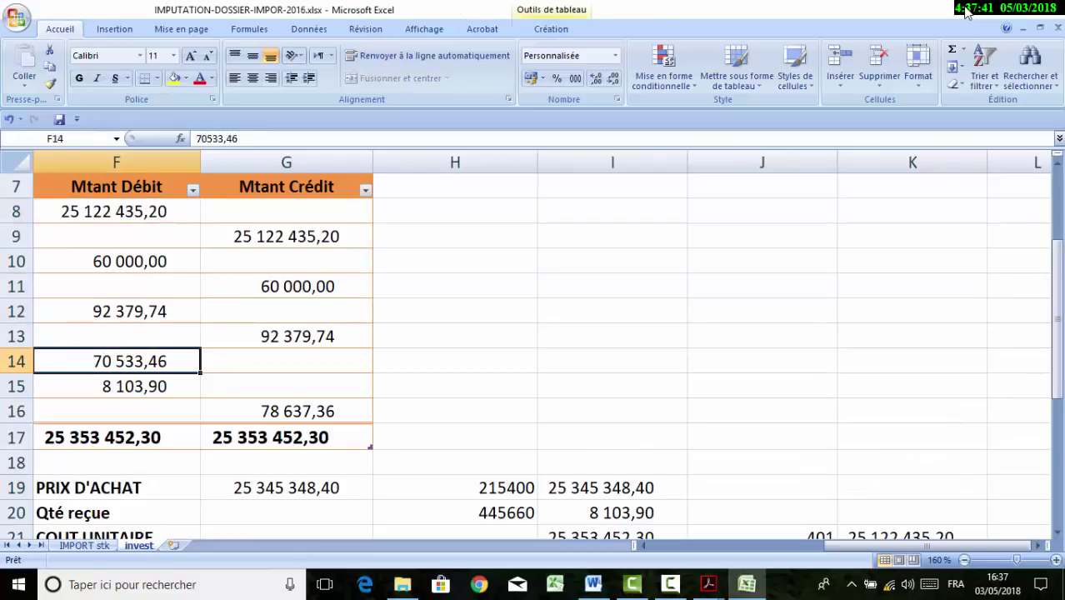
Examine the TVA CMA CGM line in row 15 from its label across to its debit amount
scroll(967, 10, left, 3)
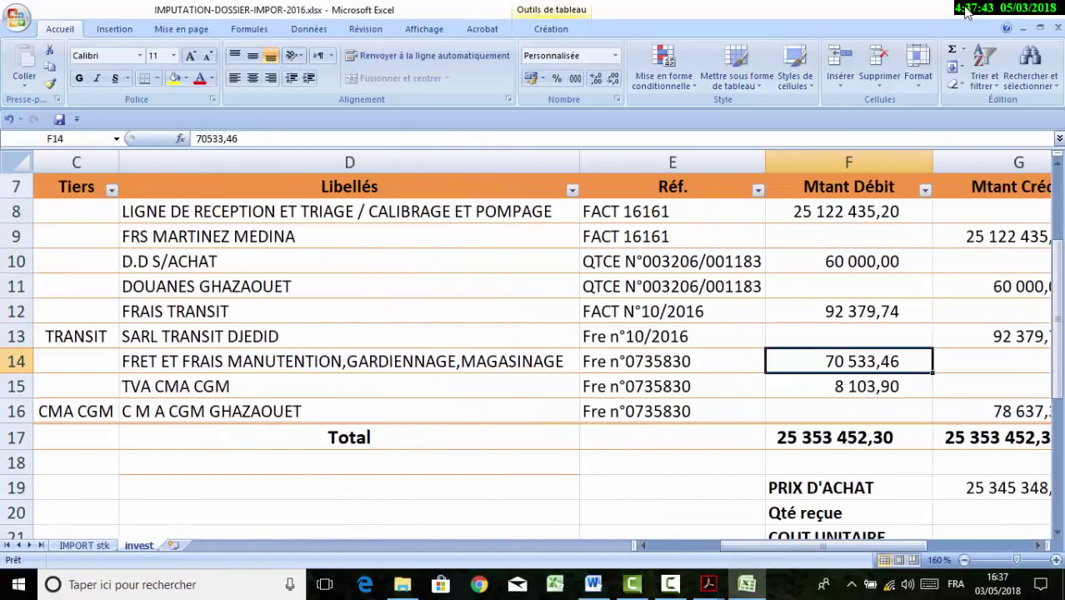
key(Down)
key(Left)
key(Left)
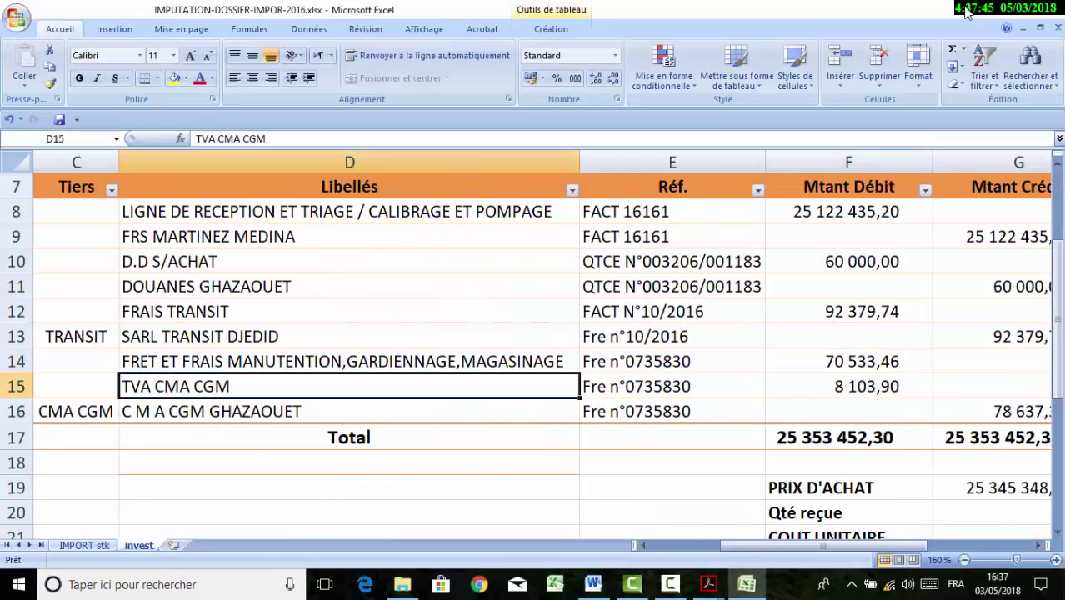
key(shift+Right)
key(shift+Right)
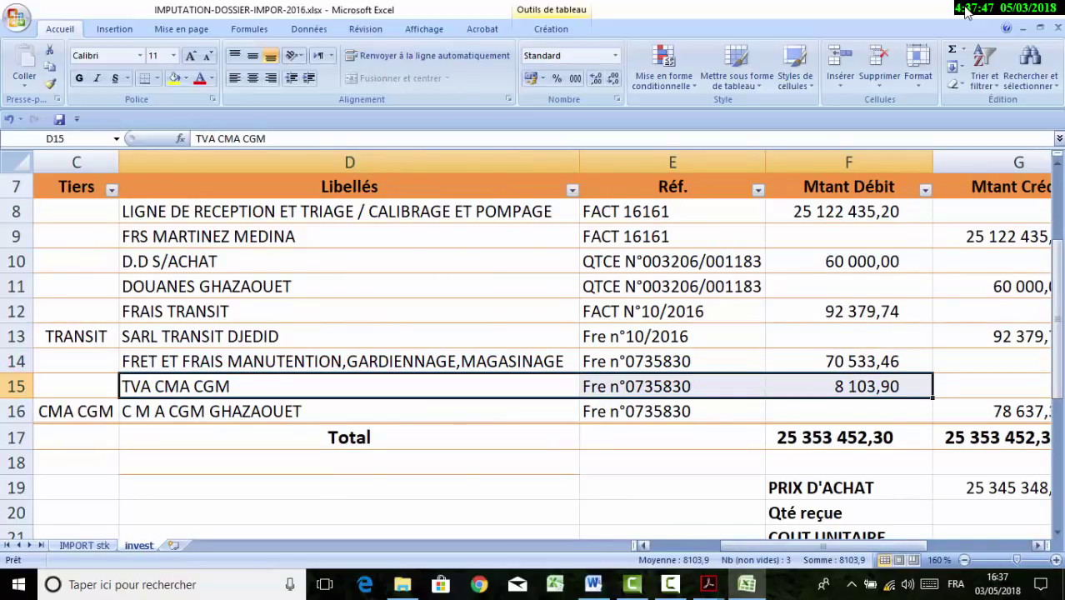
Review the debit lines for accounts 215400 and 445660 and the SOMME total in I21
drag(823, 545, 926, 546)
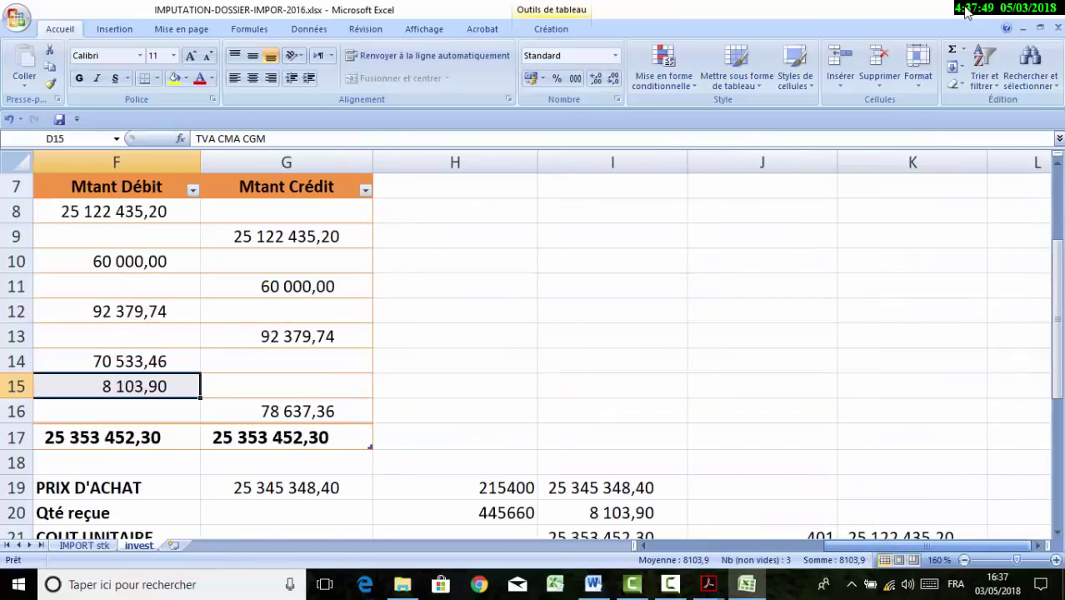
scroll(966, 10, down, 2)
click(454, 338)
click(612, 337)
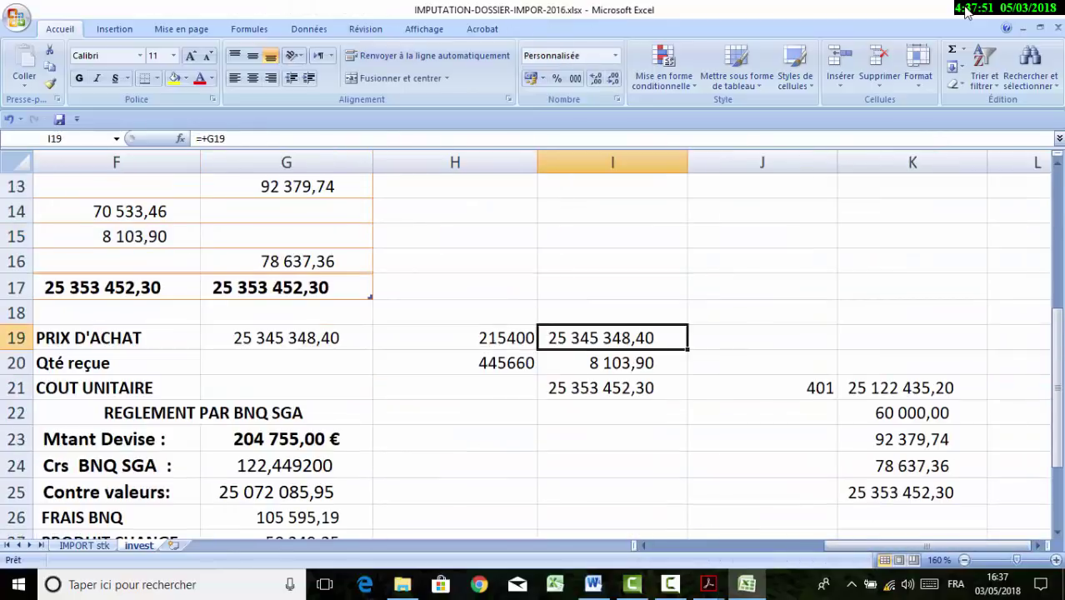
click(454, 362)
drag(454, 363, 612, 362)
click(612, 388)
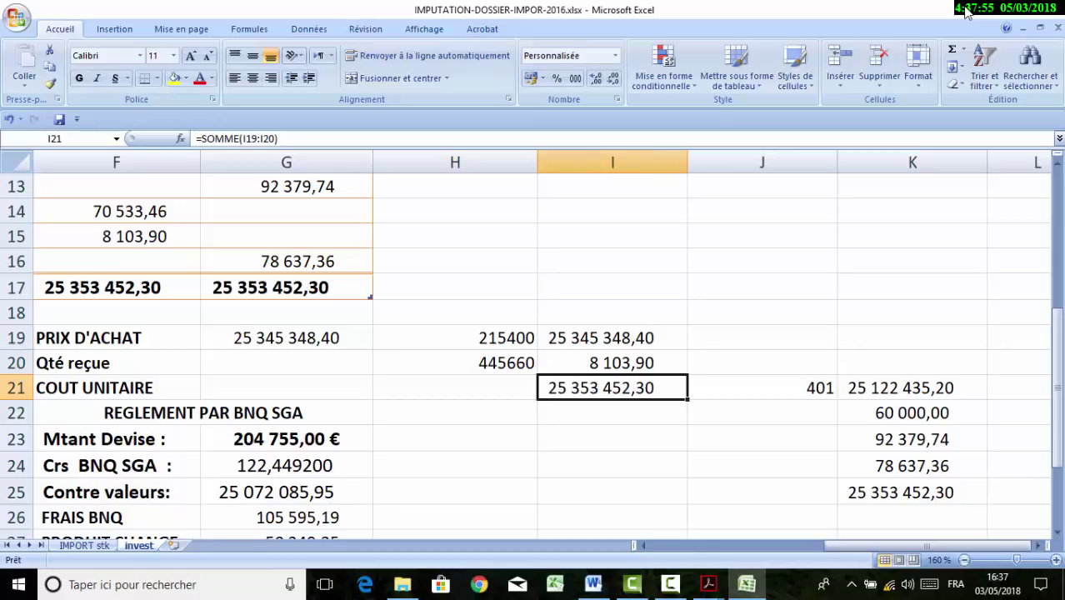
key(Up)
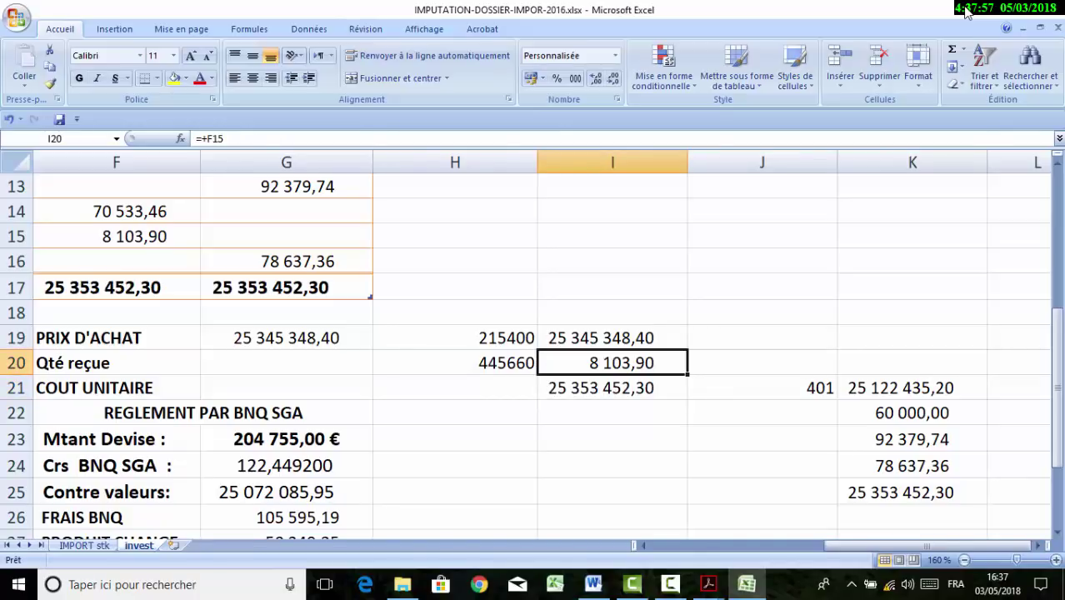
key(Down)
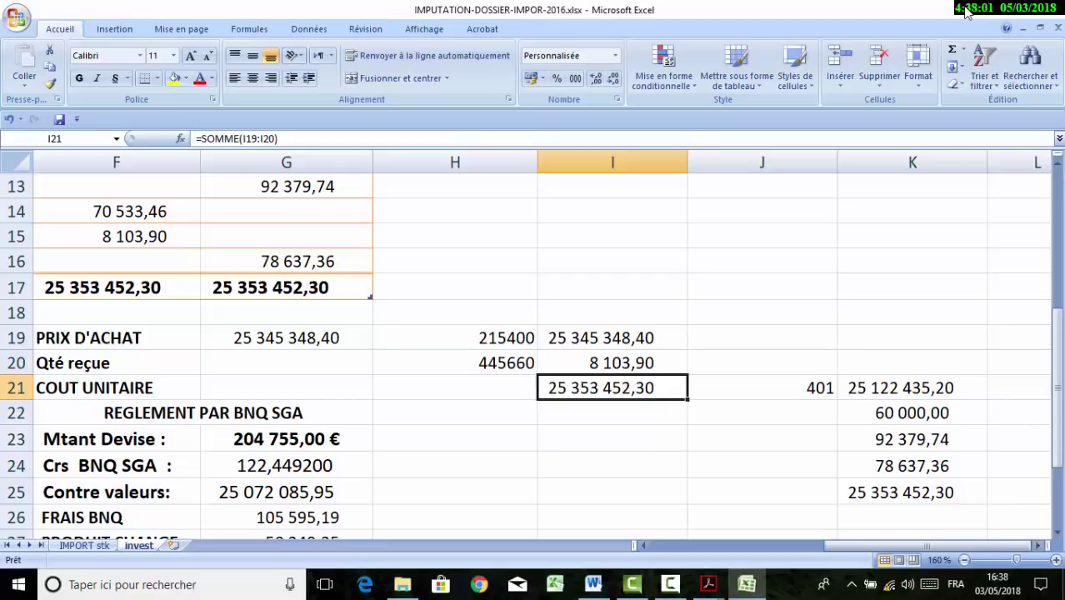
Review the account 401 credit amounts from K21 down to the total in K25
key(Right)
key(shift+Down)
key(shift+Down)
key(shift+Down)
key(shift+Down)
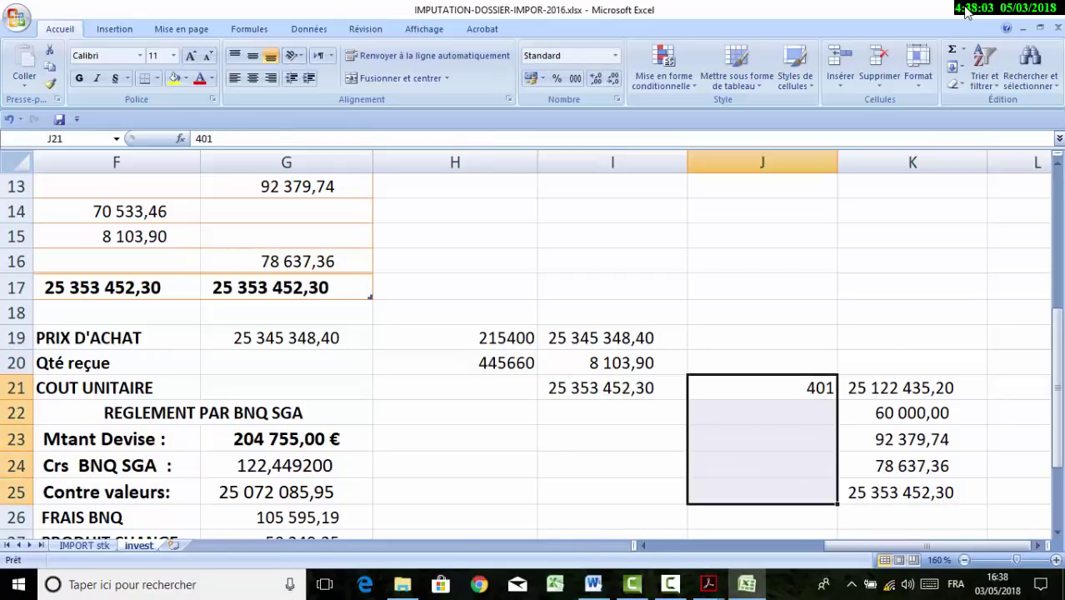
key(Right)
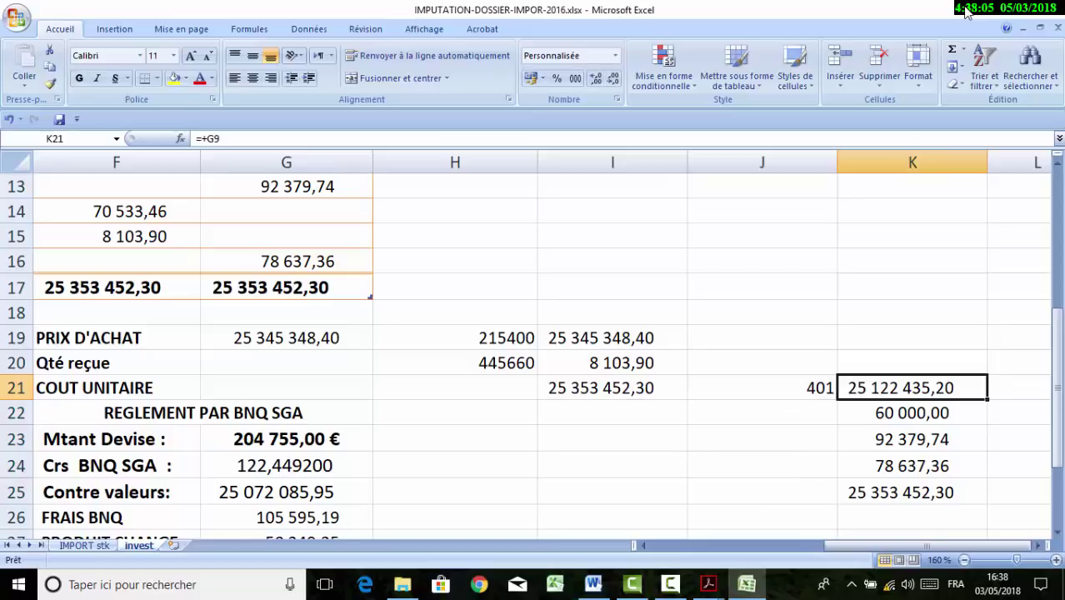
key(Down)
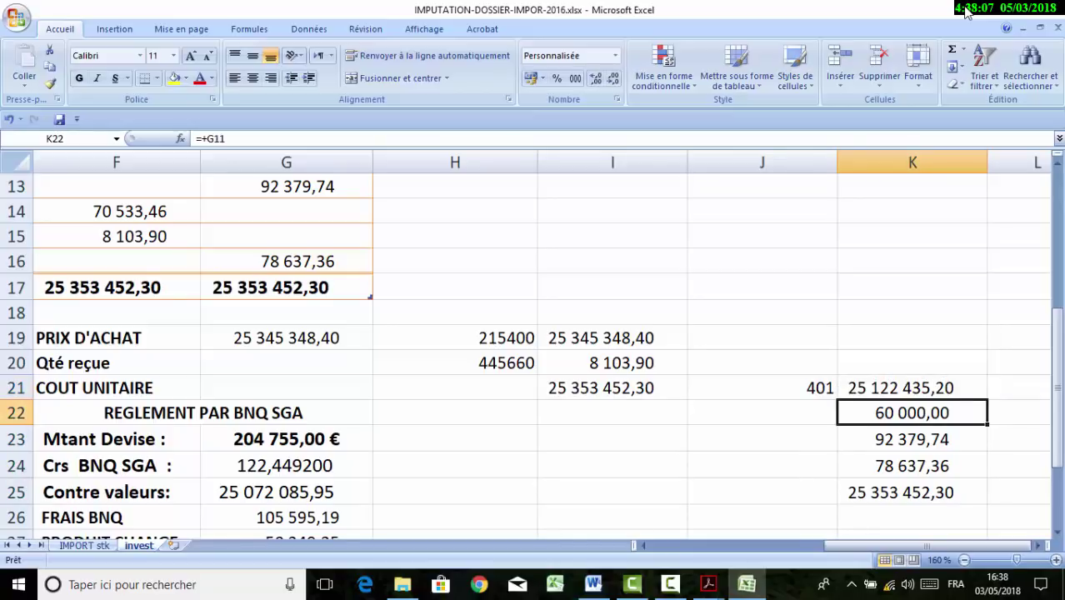
key(Down)
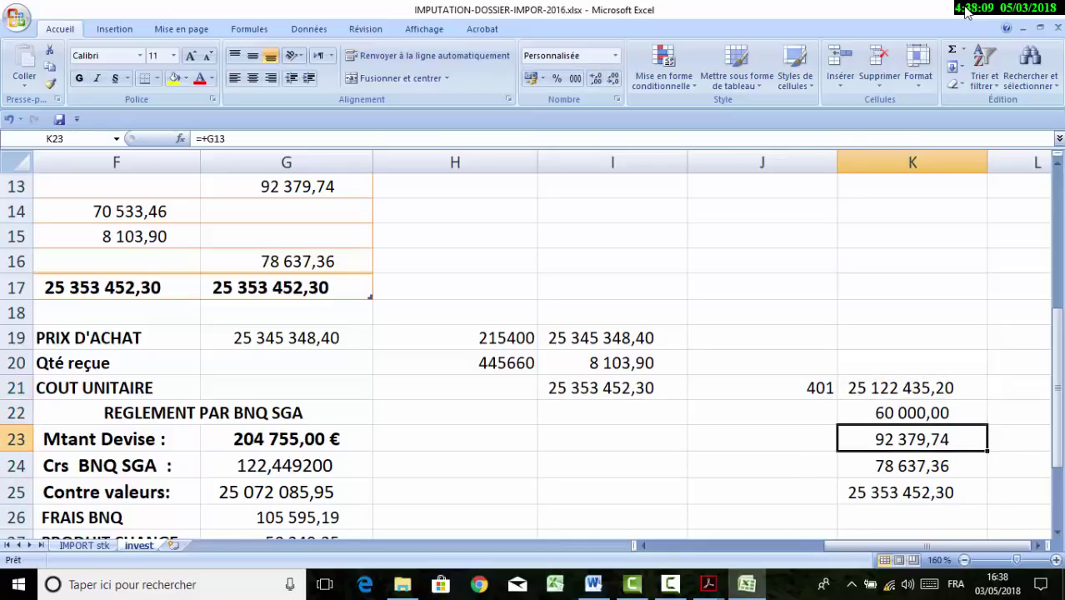
key(Down)
key(Up)
key(Down)
key(Down)
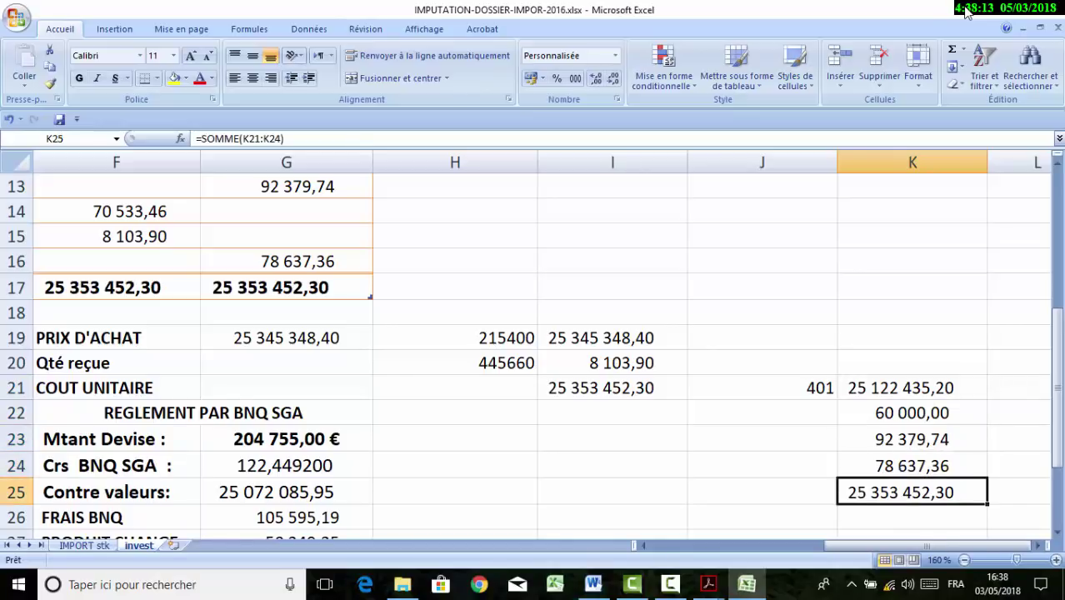
Trace the account 401 credits back to their source amounts in the table's Mtant Crédit column, from G16 up to G9
click(286, 261)
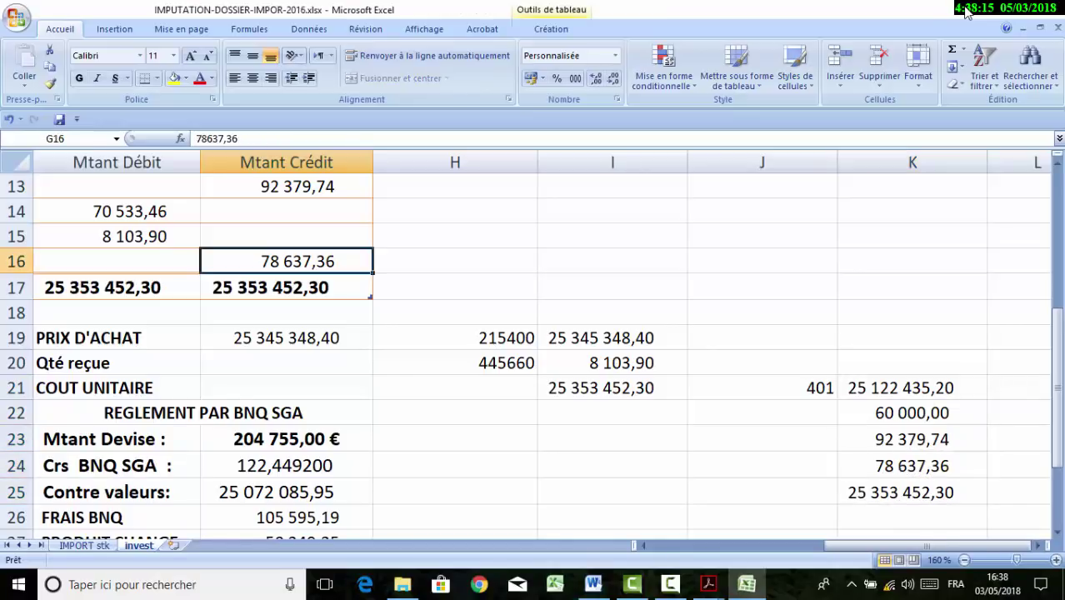
click(912, 439)
scroll(912, 440, up, 1)
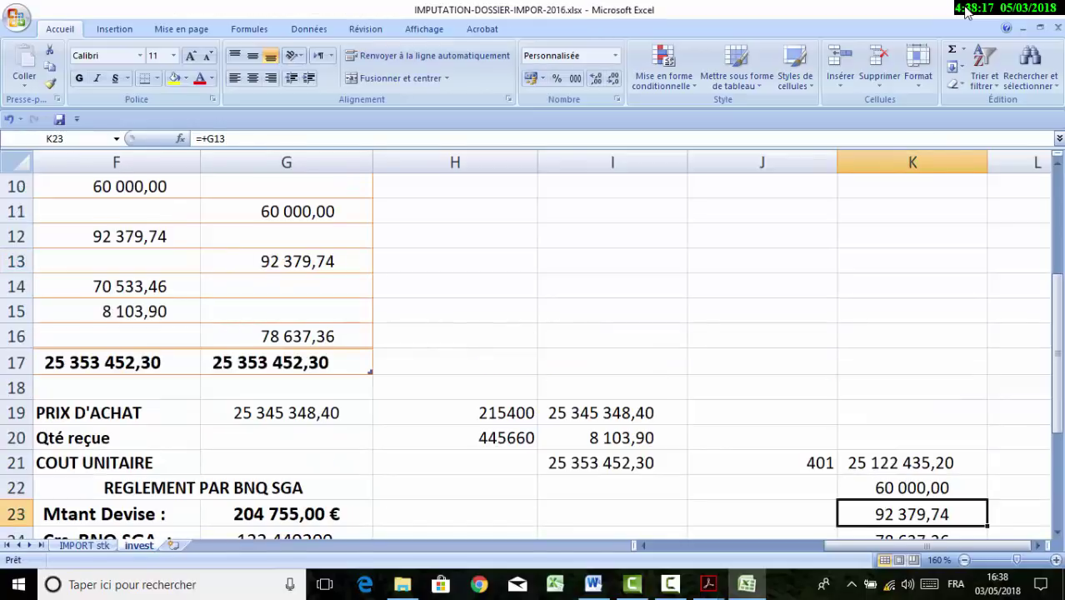
key(ctrl+bracketleft)
key(F5)
key(Return)
key(Up)
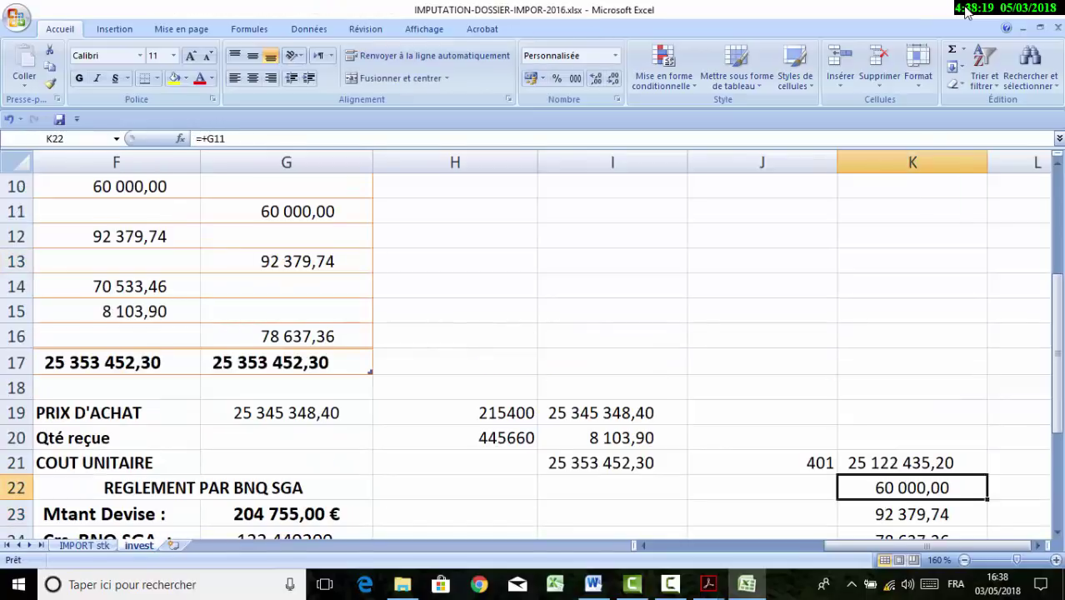
key(ctrl+bracketleft)
scroll(533, 333, up, 1)
key(Up)
key(Up)
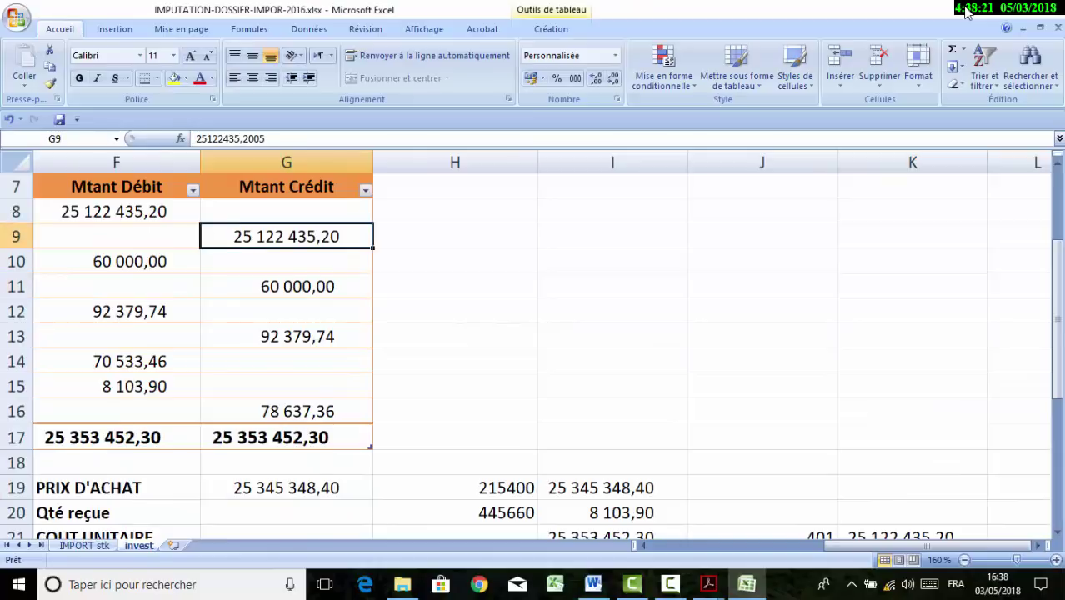
scroll(967, 11, down, 3)
key(F5)
key(Return)
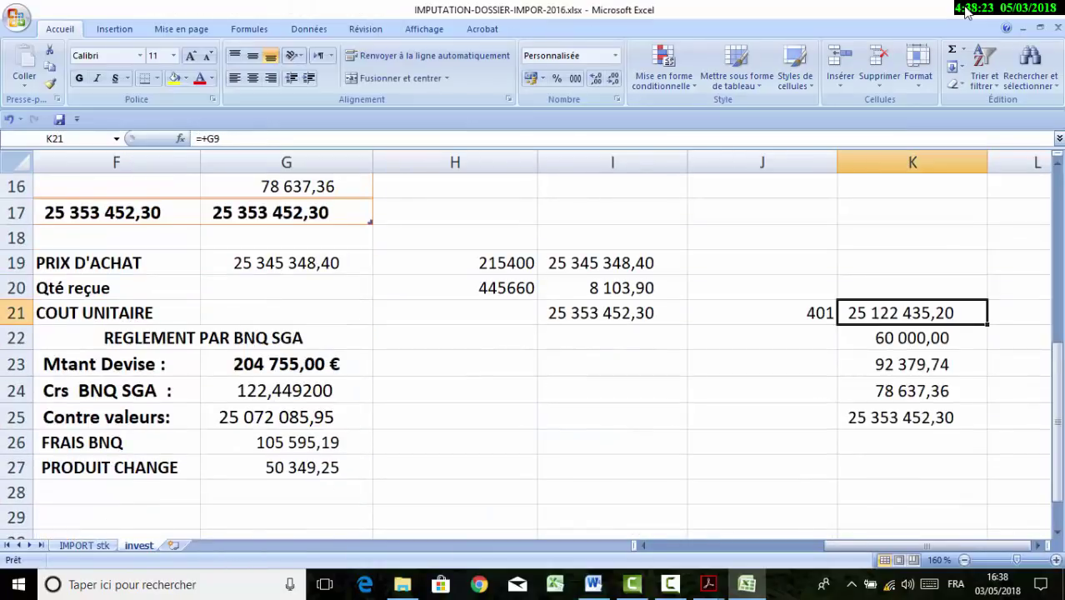
Move the account 401 credit block from J21:K25 to I24:J28, below the debit lines
key(Left)
key(shift+Right)
key(shift+Down)
key(shift+Down)
key(shift+Down)
key(shift+Down)
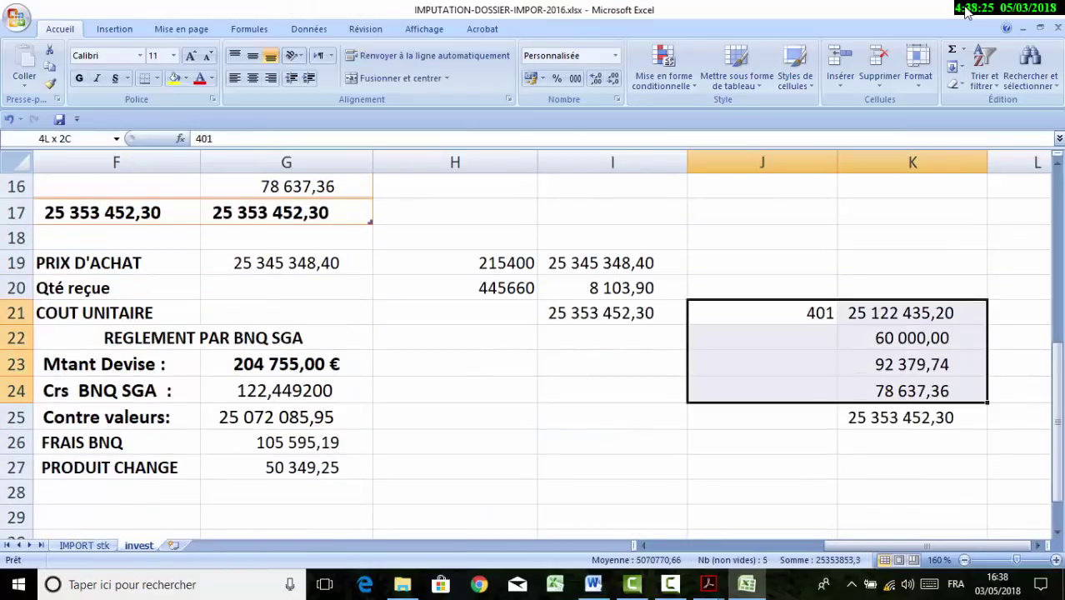
mouse_move(910, 430)
mouse_down()
mouse_move(911, 504)
mouse_move(760, 503)
mouse_up()
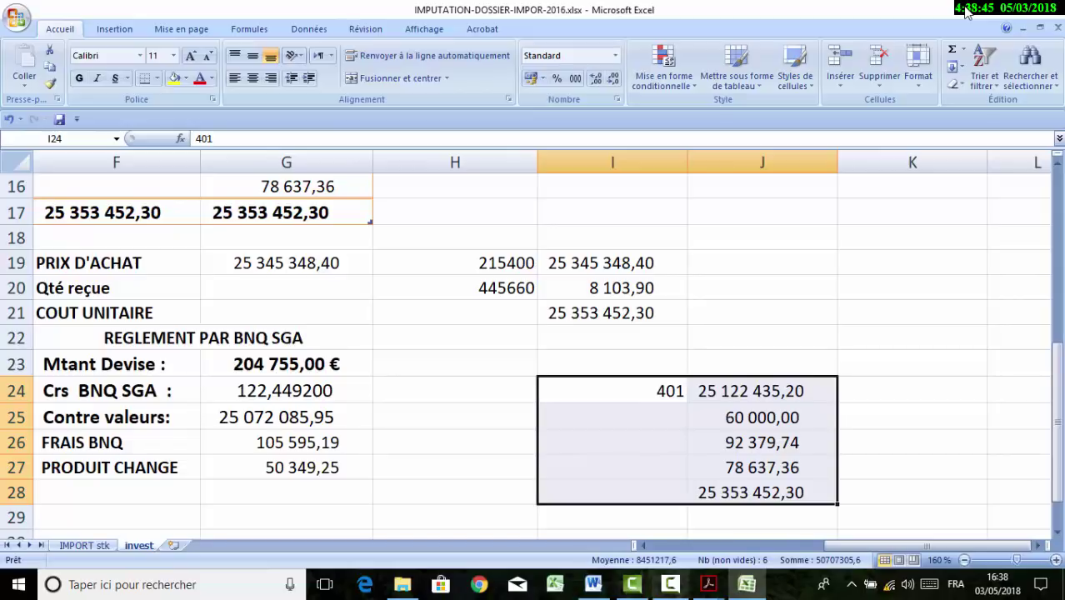
Examine the import table's debit and credit lines from row 9 down to the transit credit in G13
drag(844, 545, 811, 546)
scroll(542, 350, up, 3)
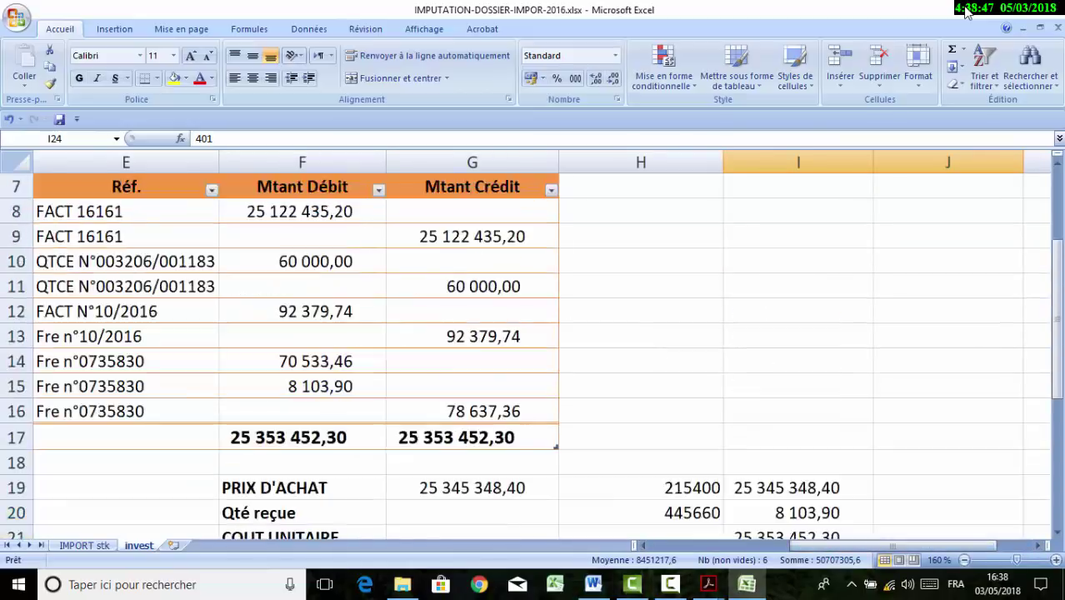
click(301, 236)
key(Down)
key(Down)
key(Down)
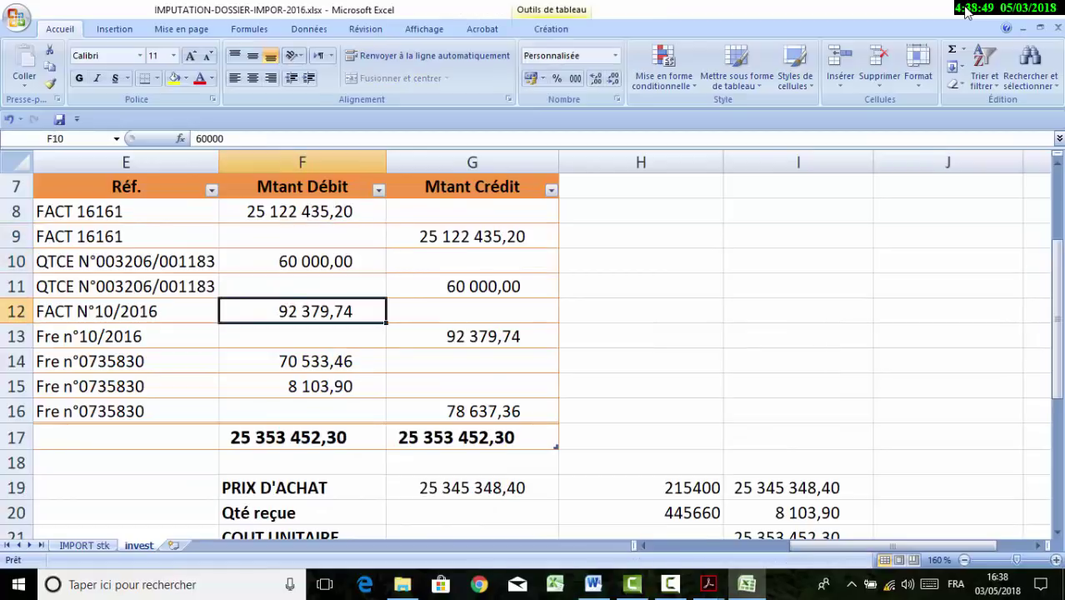
key(Down)
key(Right)
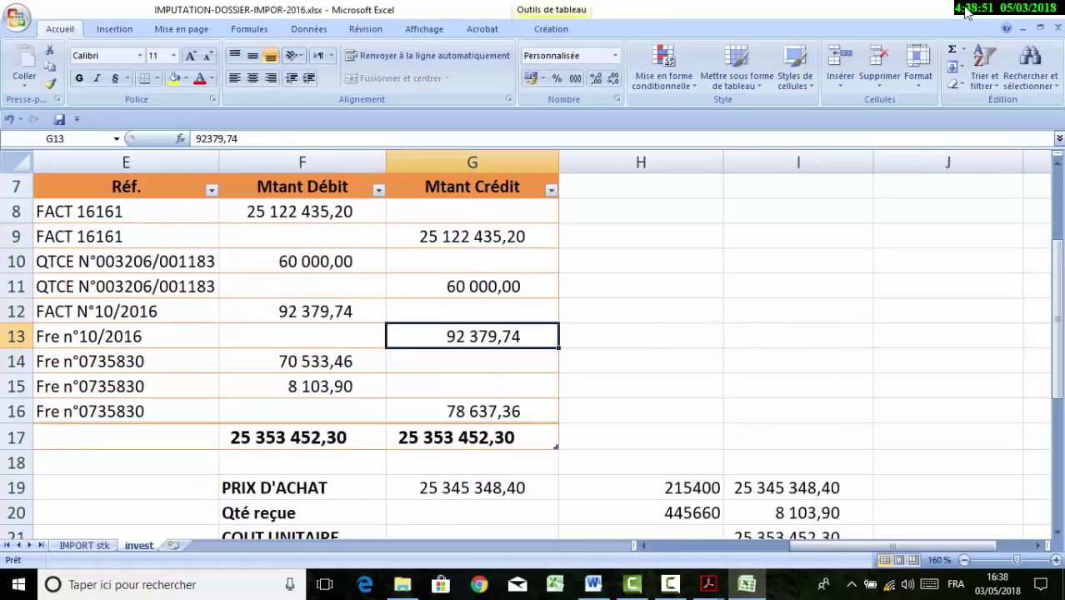
Check the sum of the FACT 16161 debit and credit lines in F8:G9
key(Up)
key(Up)
key(Up)
key(Up)
key(Up)
key(Left)
key(shift+Down)
key(shift+Right)
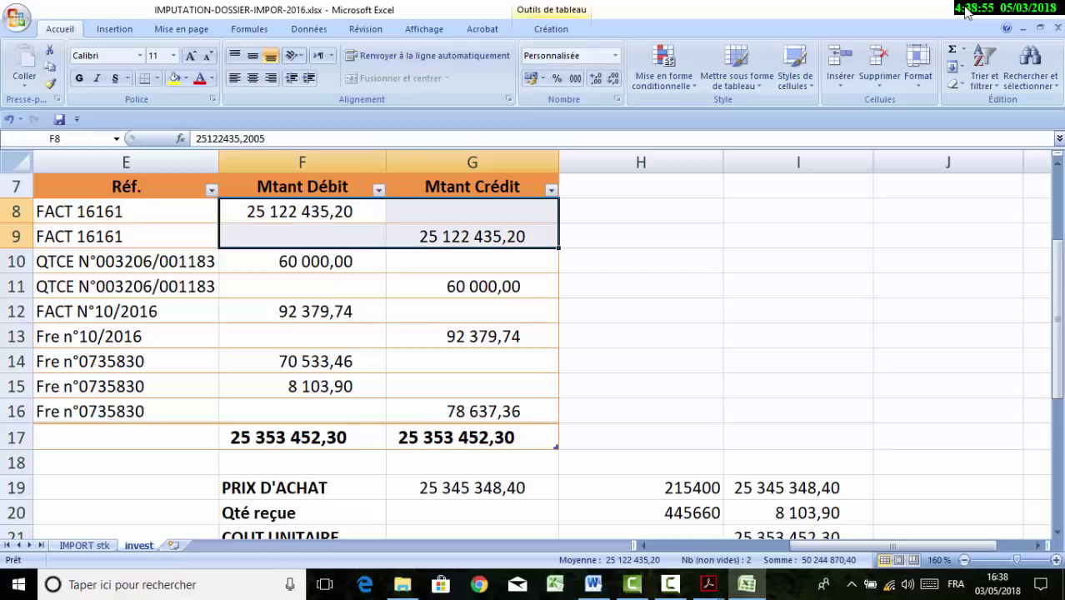
Compare the debit total in I21 with the account 401 credit total in J28
scroll(967, 12, down, 2)
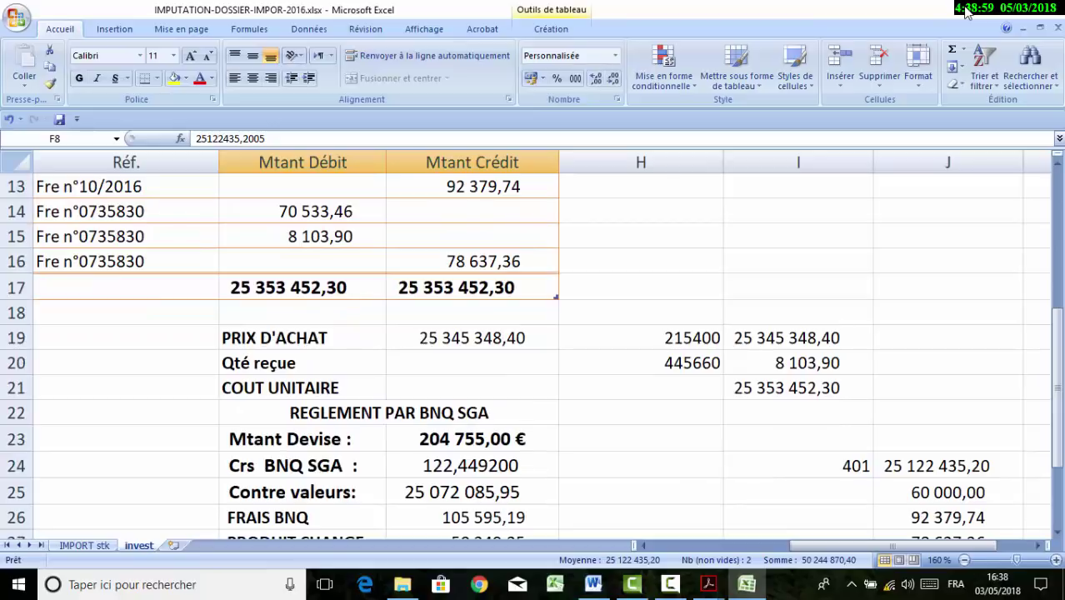
click(798, 387)
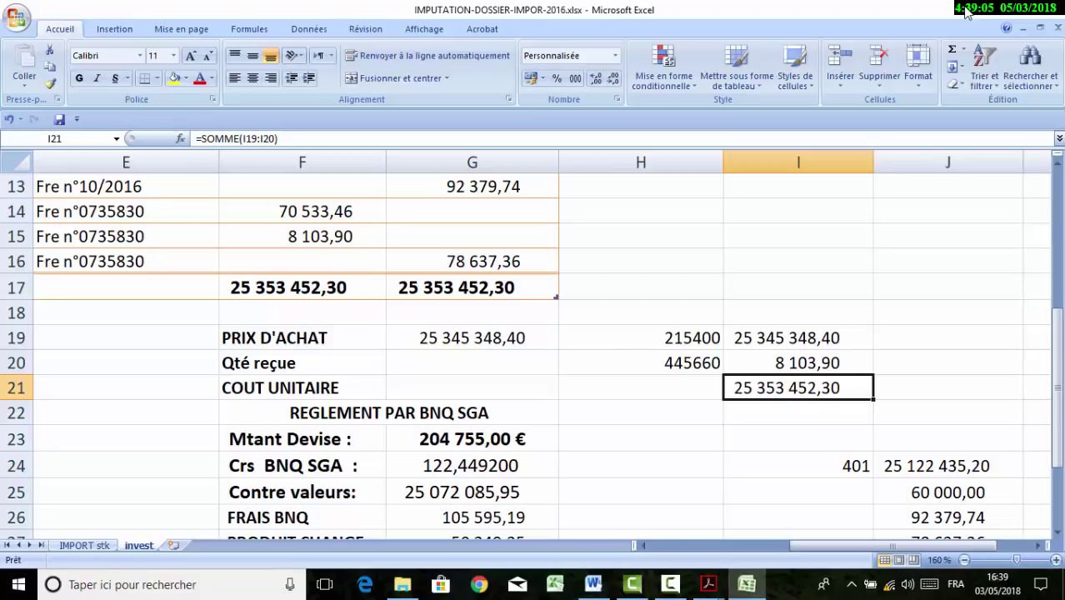
scroll(965, 10, down, 2)
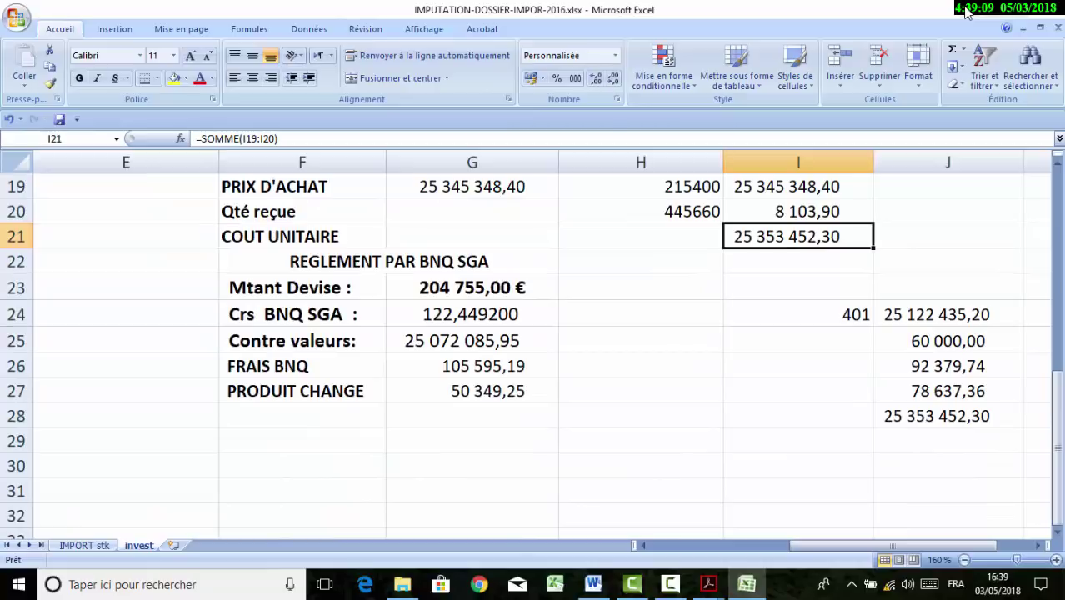
Close IMPUTATION-DOSSIER-IMPOR-2016.xlsx without saving and select the IMPUTATION DOSSIER IMPORTATION workbook in the imprtation folder
click(1045, 12)
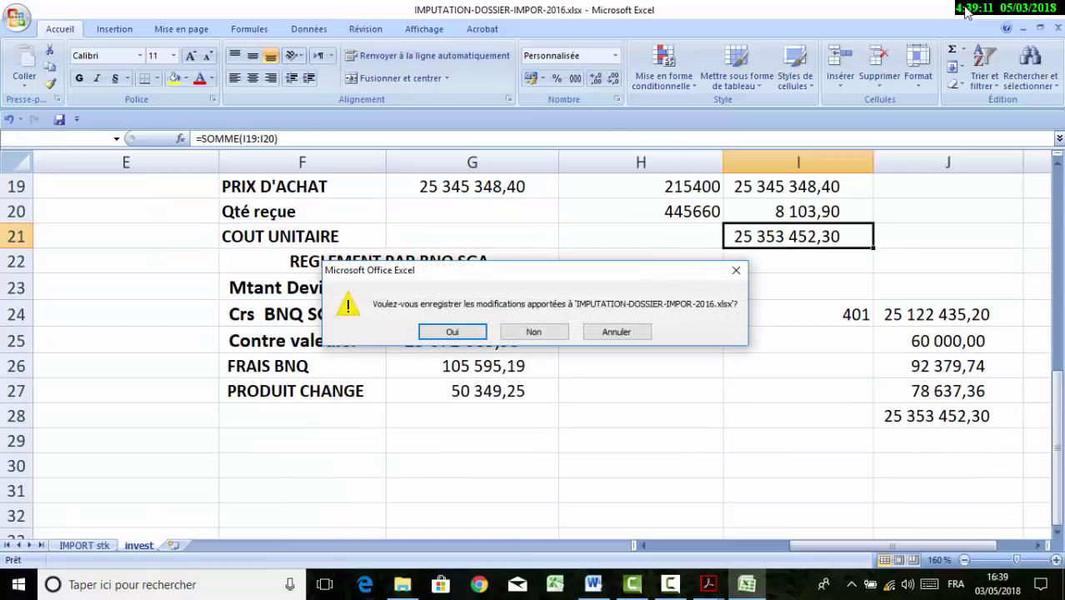
key(Tab)
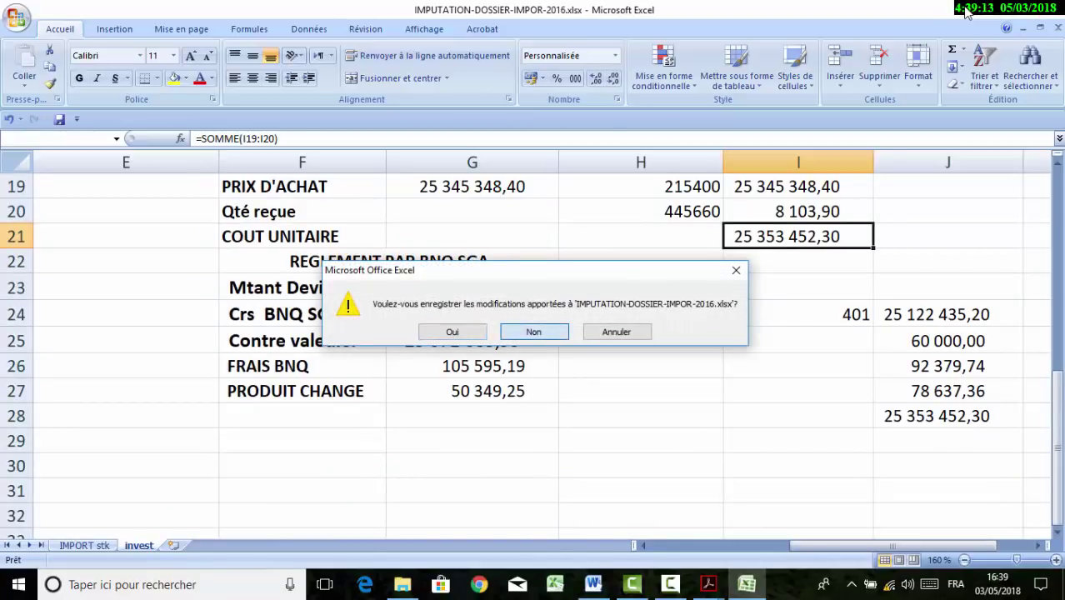
key(Return)
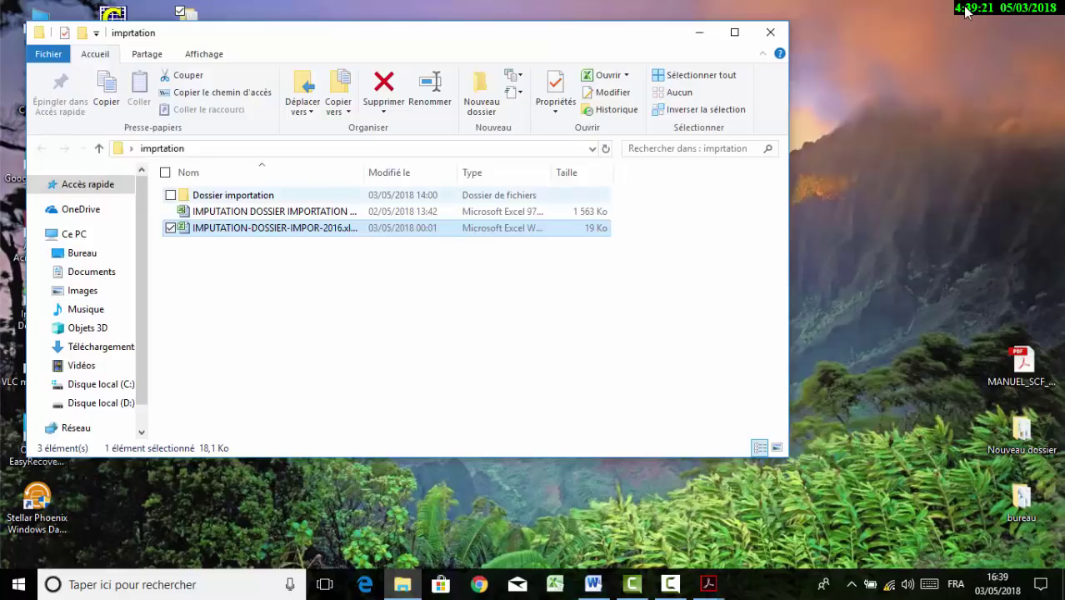
key(Up)
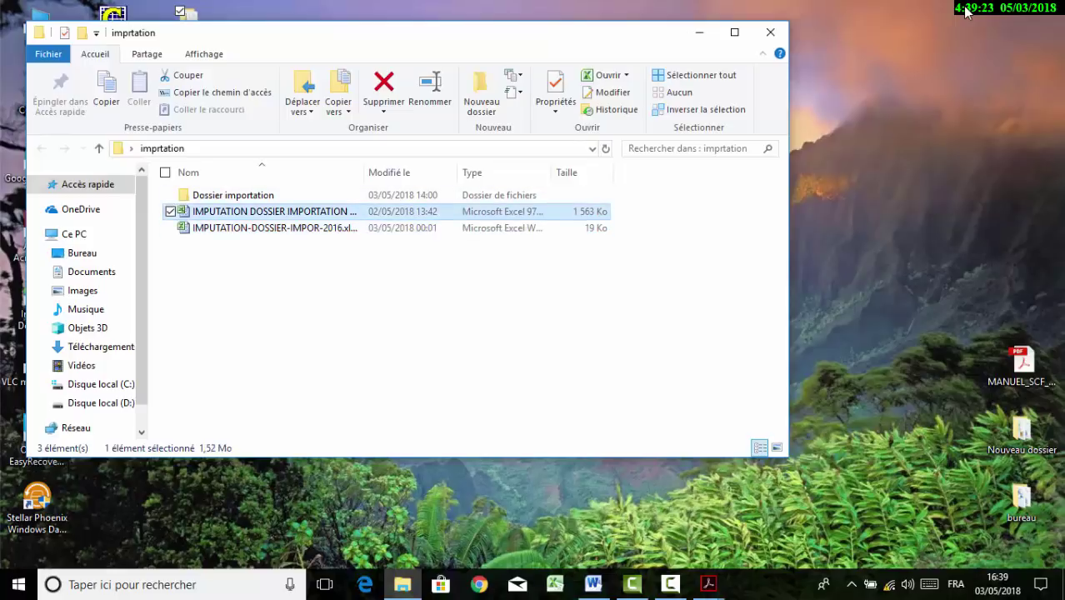
Open the IMPUTATION DOSSIER IMPORTATION 2018.xls workbook and display the start of the entry form on its Saisie sheet
key(Return)
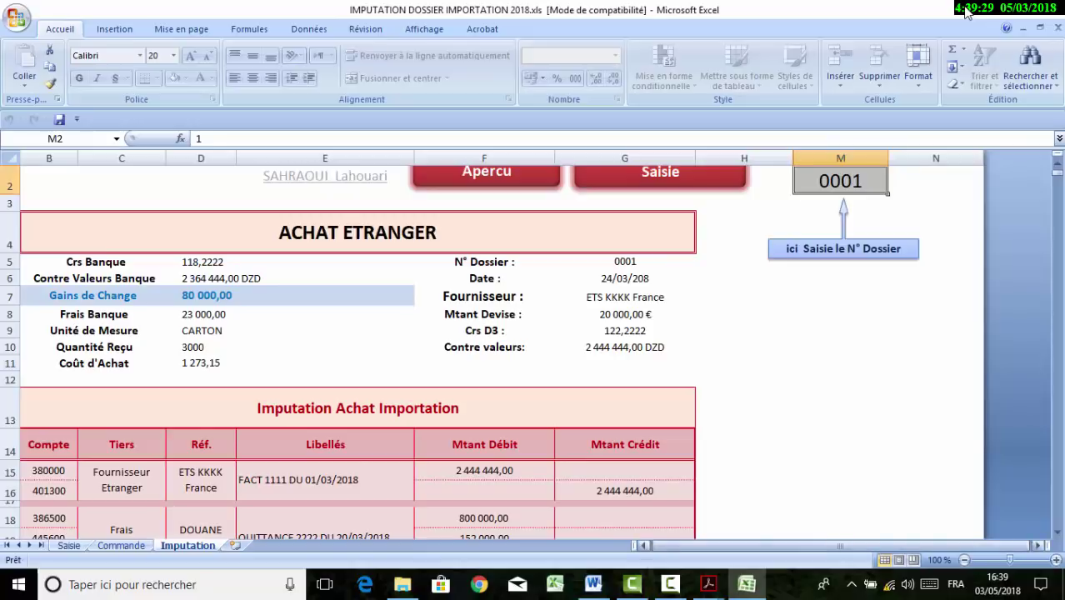
drag(734, 546, 723, 546)
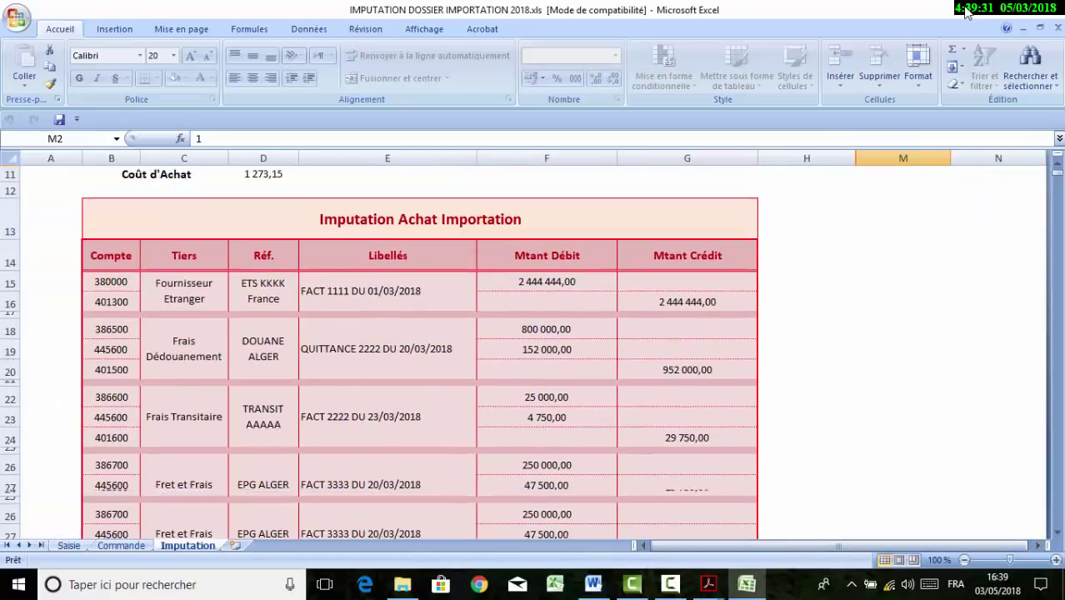
click(69, 545)
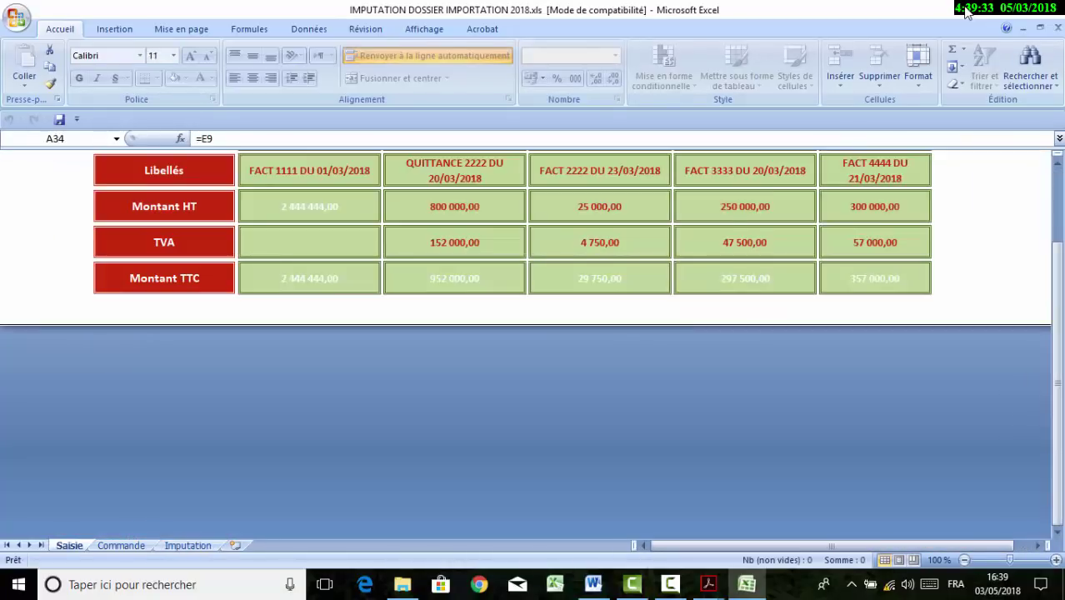
scroll(533, 345, up, 4)
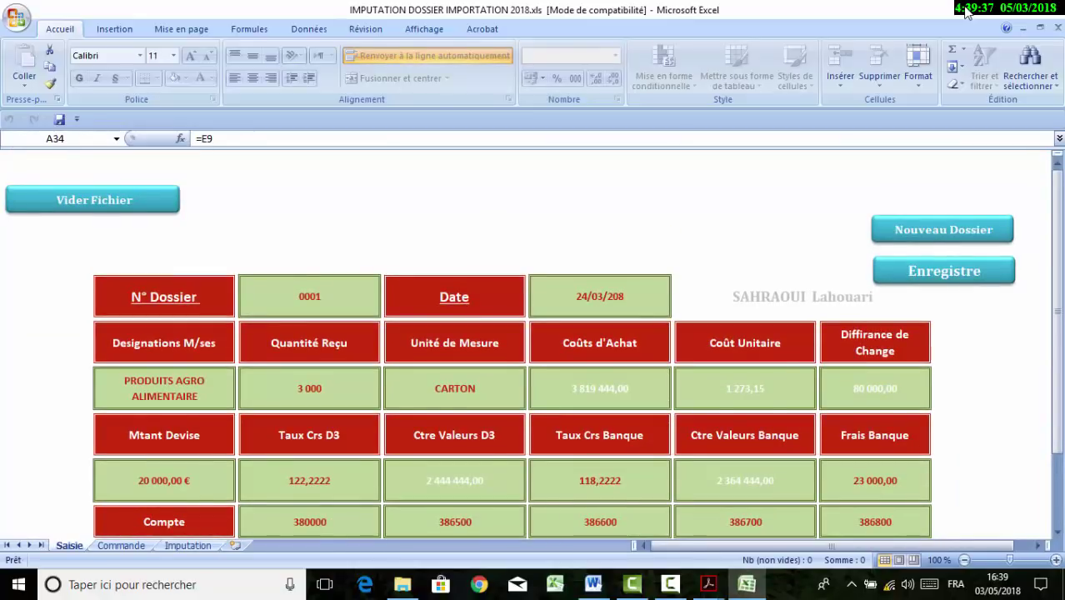
Examine the Saisie form's input fields in order, from N° Dossier through date, goods, quantity, unit and currency amount to Taux Crs Banque
key(ctrl+bracketleft)
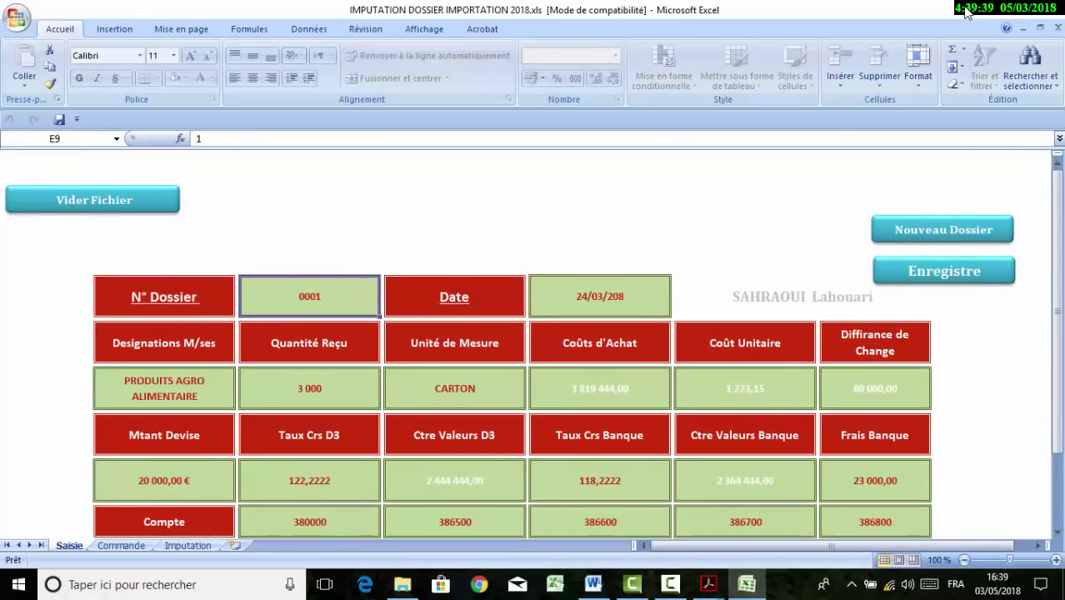
key(Tab)
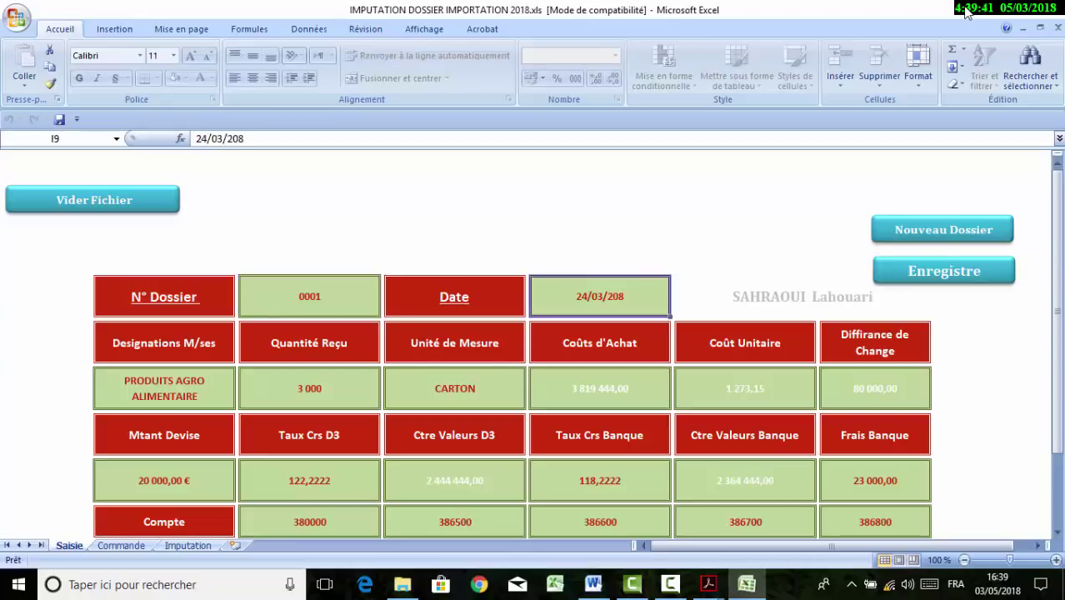
key(Tab)
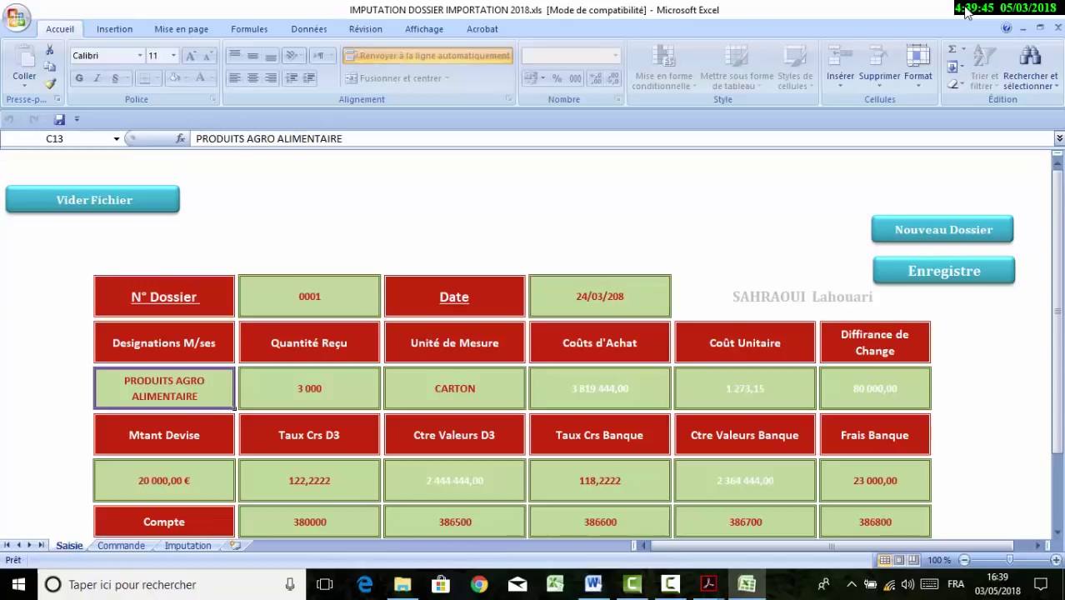
key(Tab)
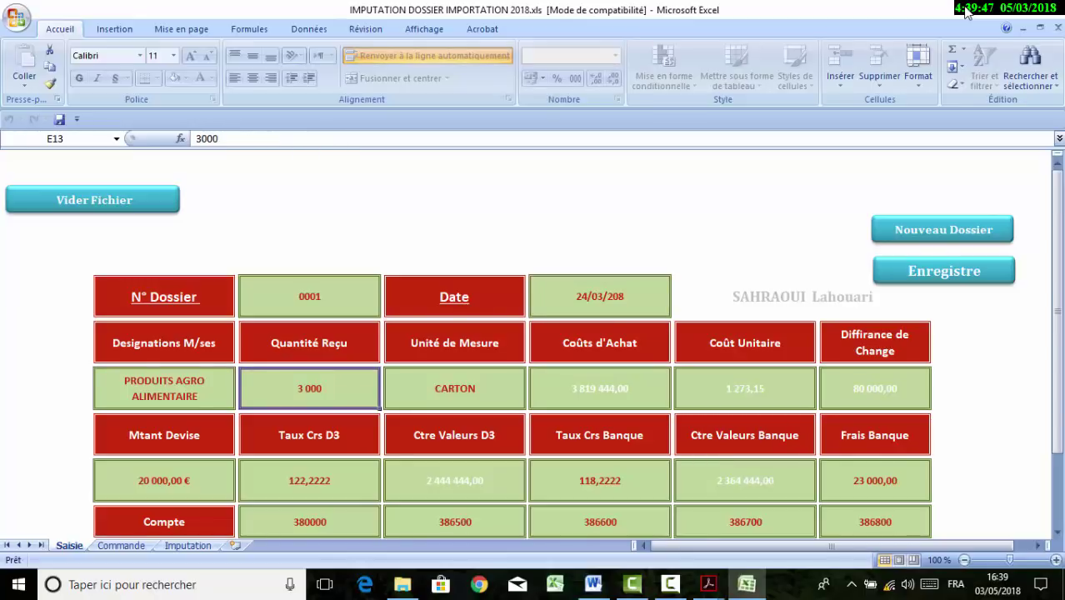
key(Tab)
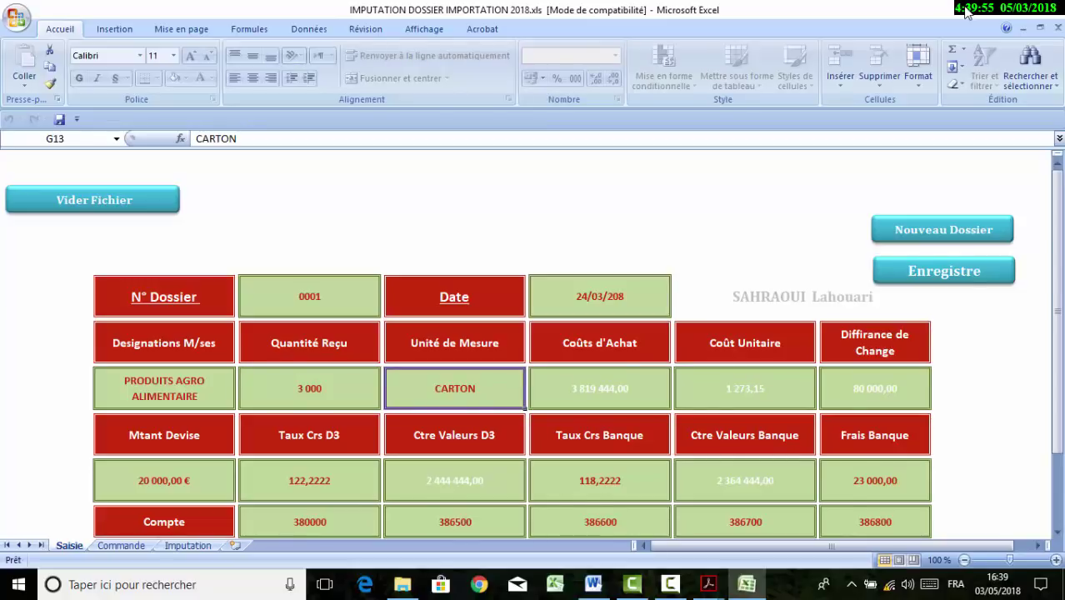
scroll(967, 12, down, 2)
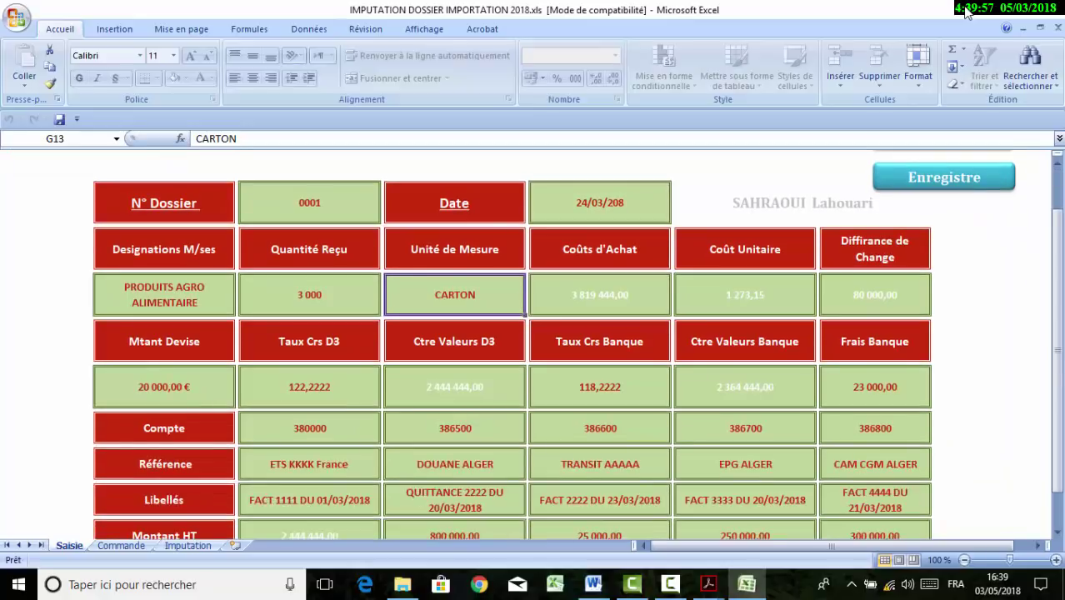
key(Tab)
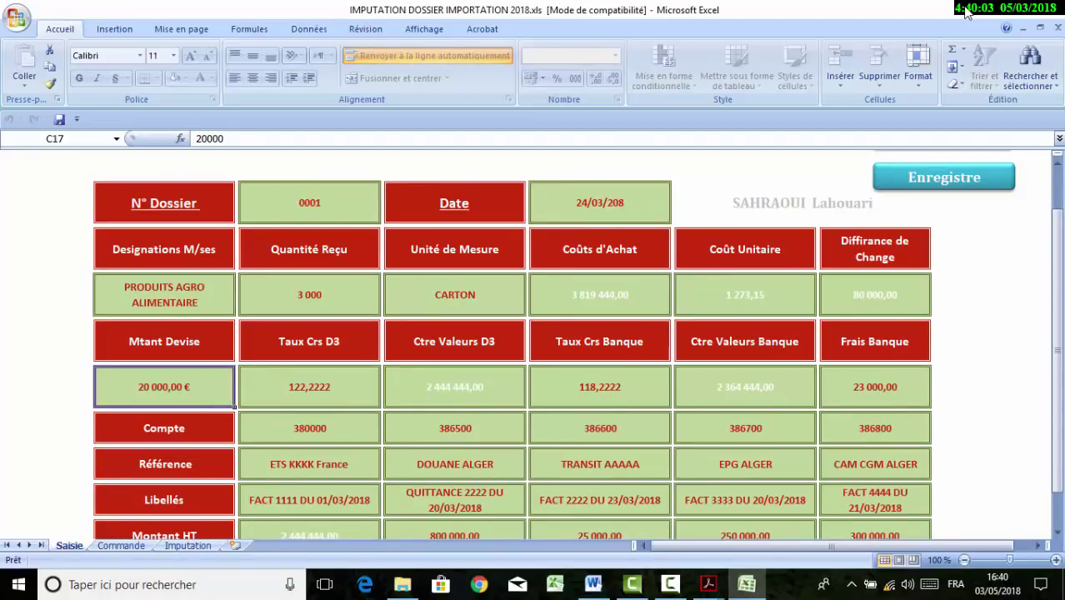
key(Tab)
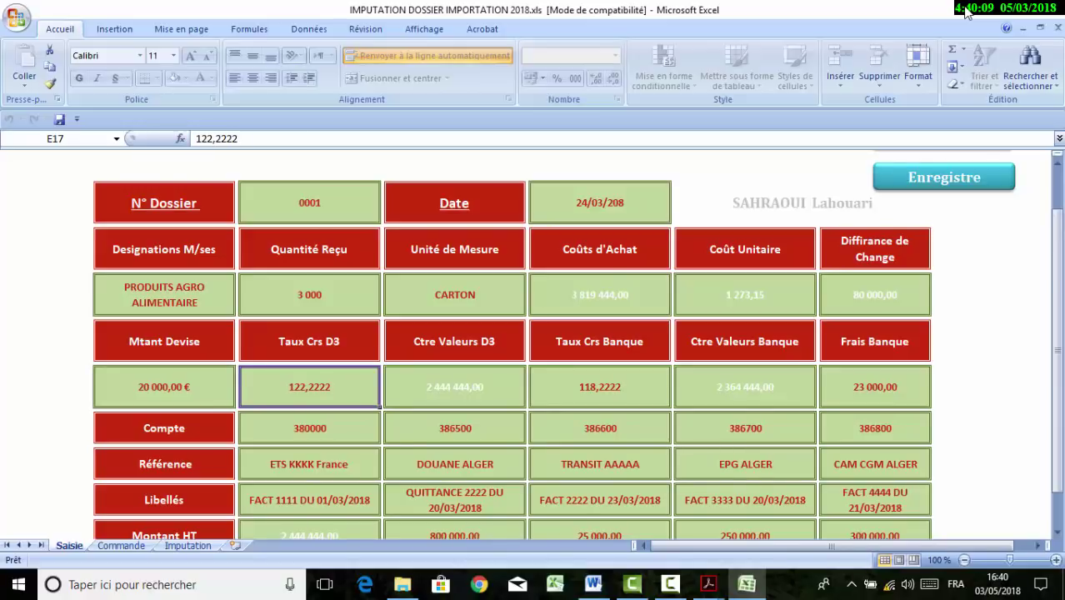
key(Tab)
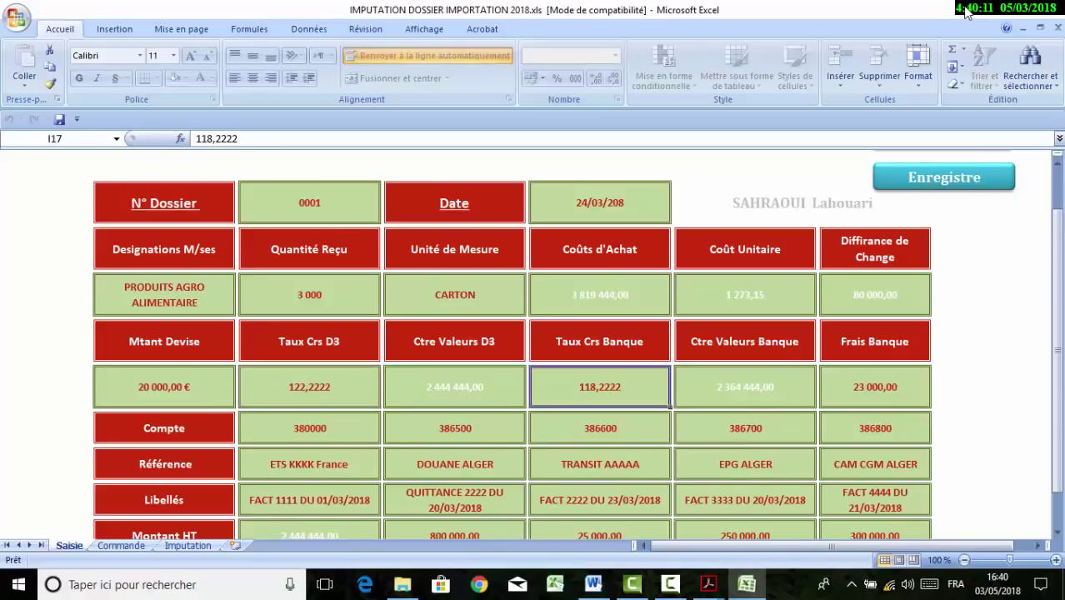